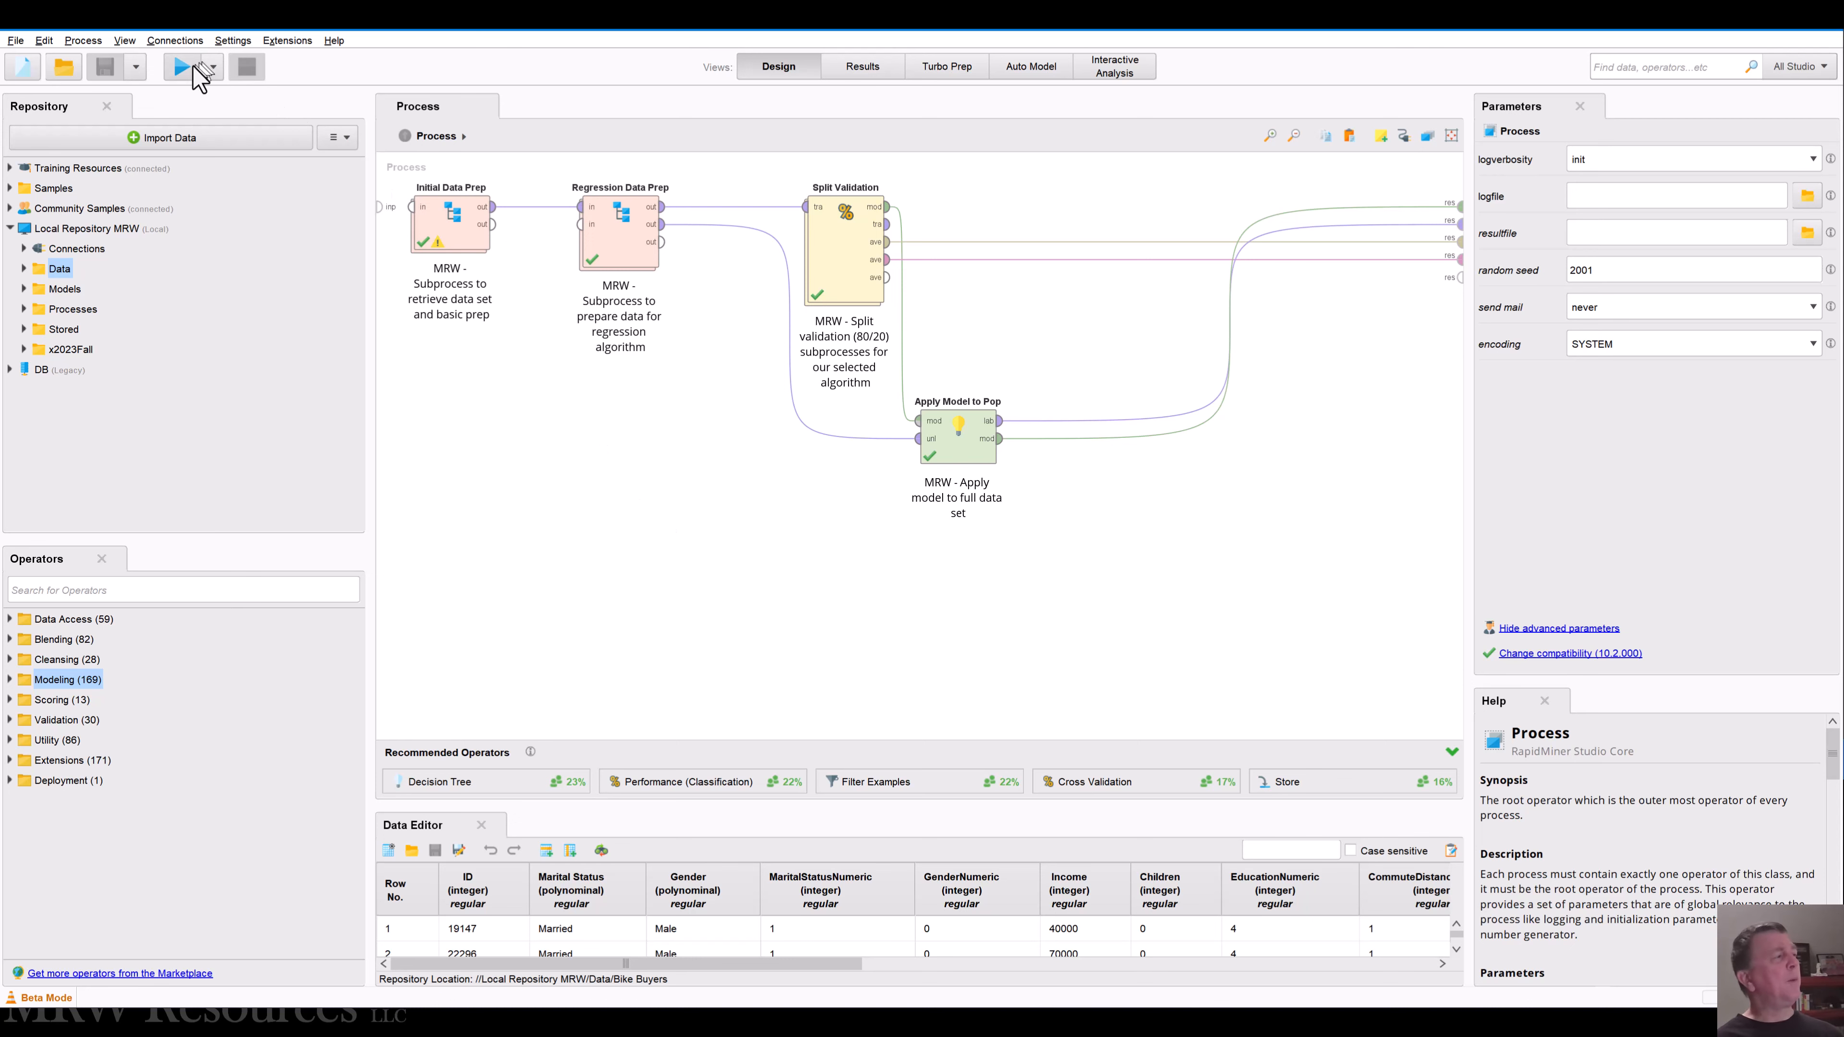
- Run the process and review the attribute weights, regression performance, linear regression coefficients and the predictions for the full data set
{"action": "left_click", "coordinate": [182, 67]}
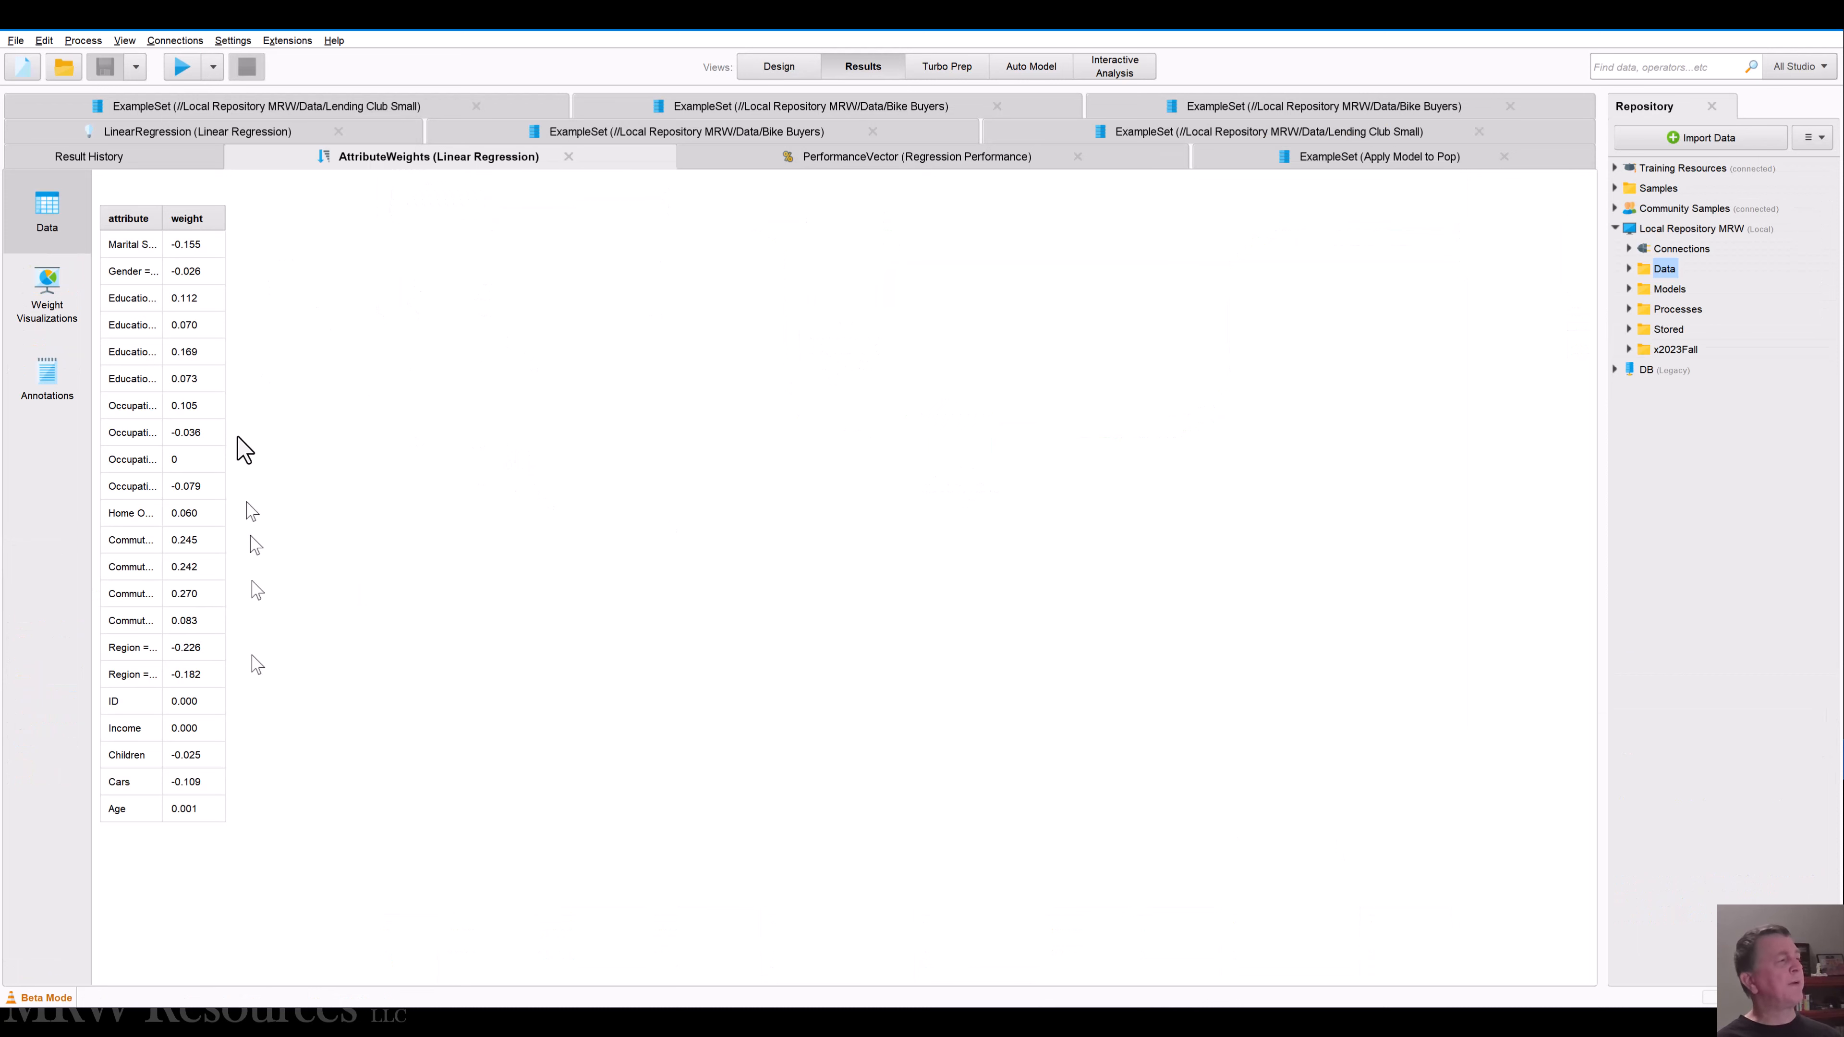
{"action": "left_click_drag", "start_coordinate": [162, 218], "coordinate": [315, 247]}
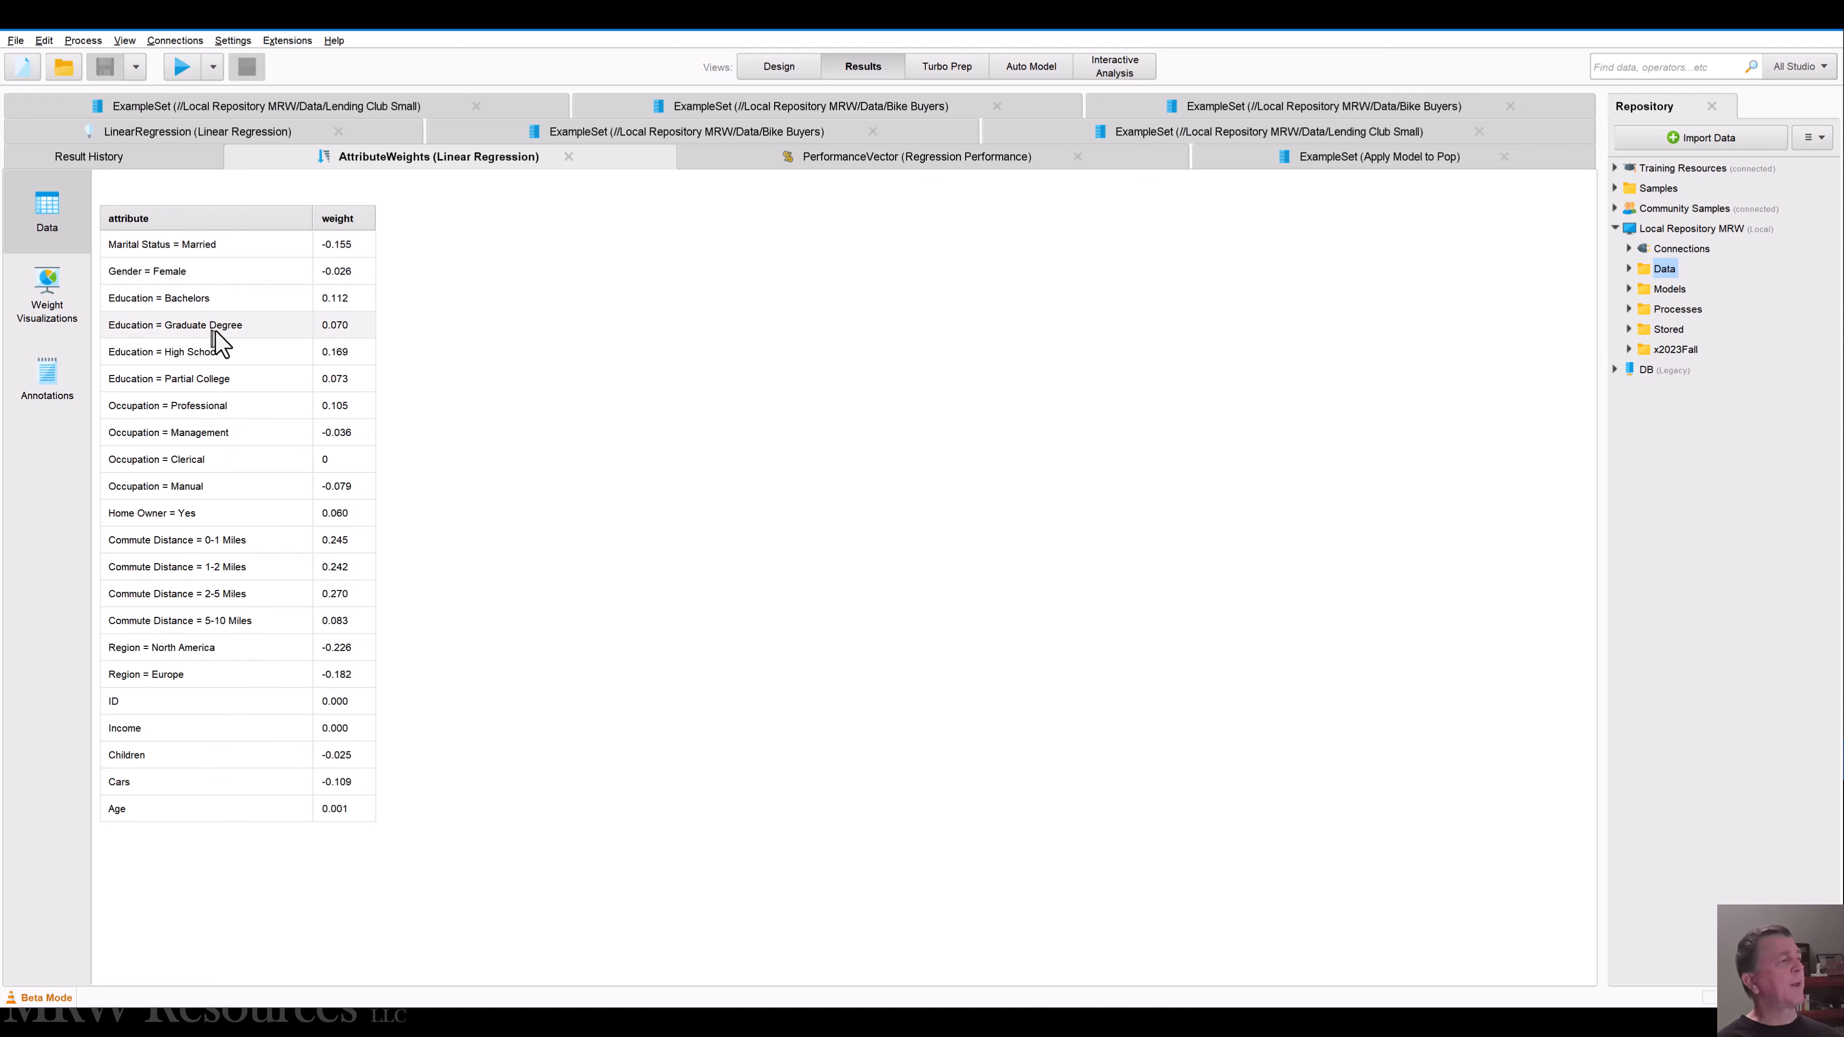
{"action": "left_click", "coordinate": [897, 165]}
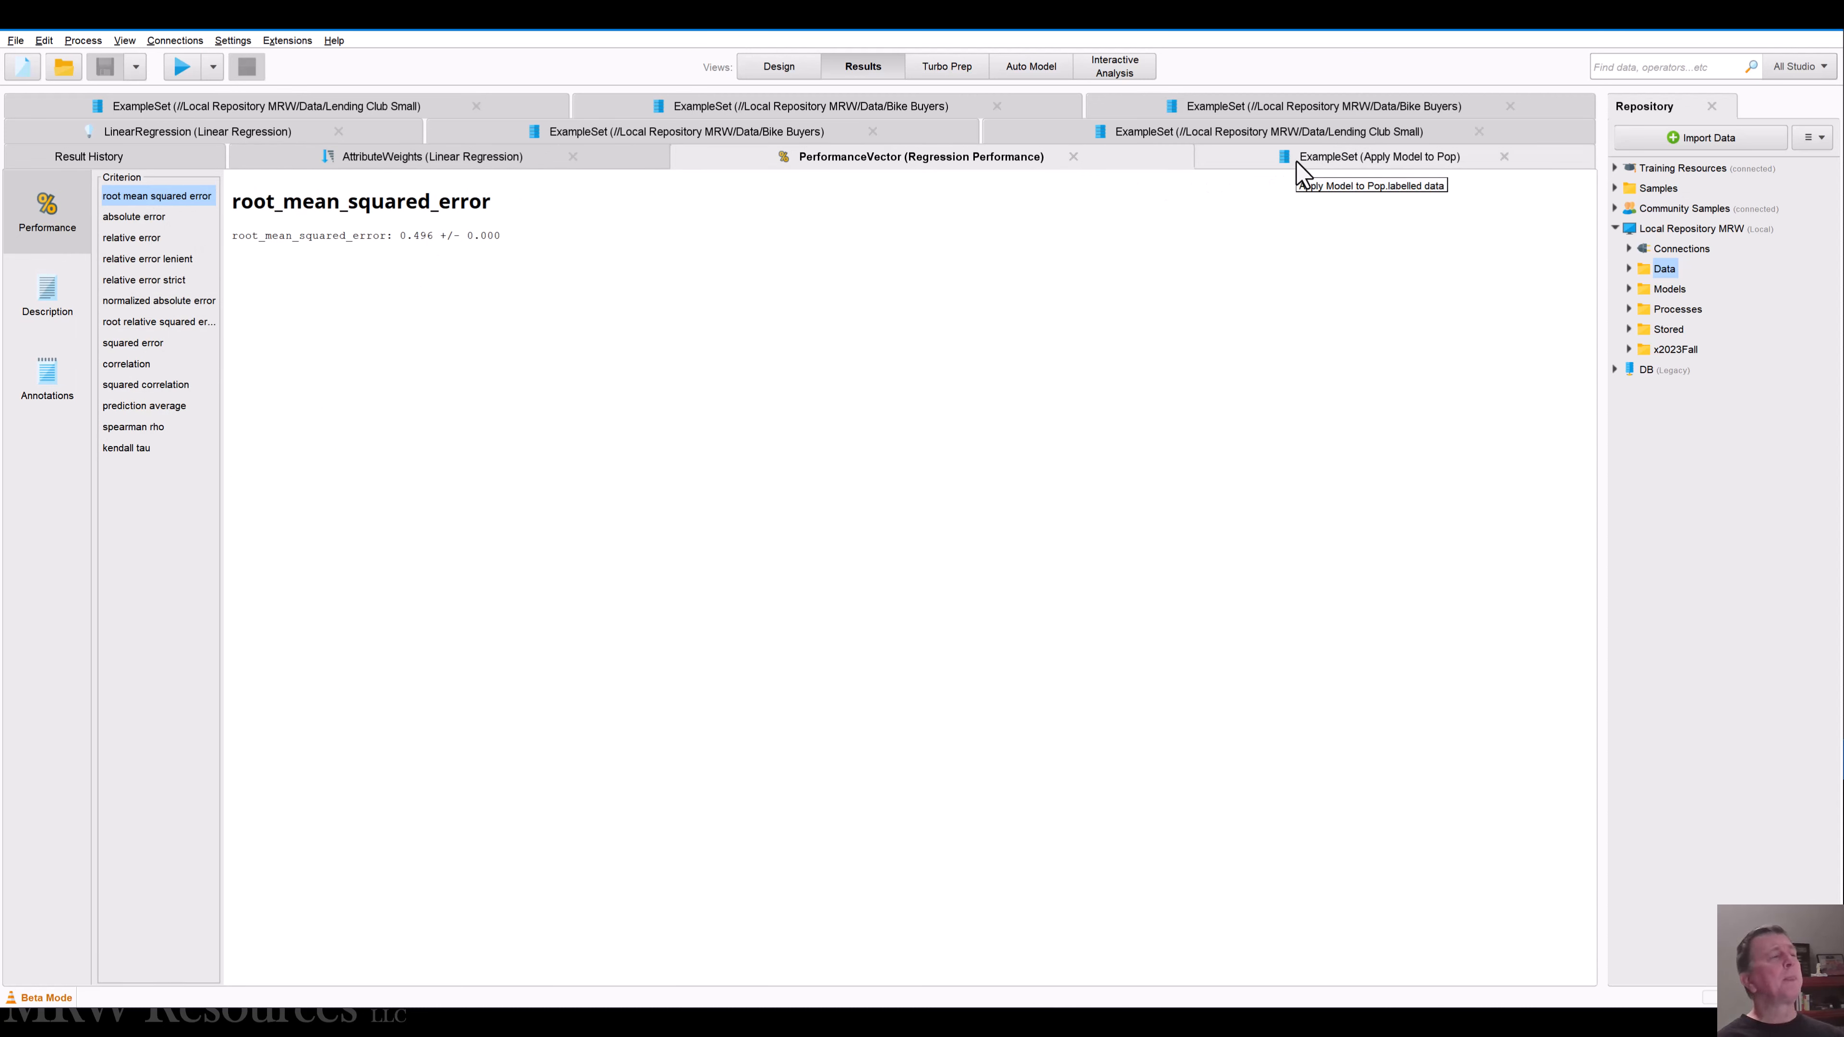
{"action": "left_click", "coordinate": [174, 141]}
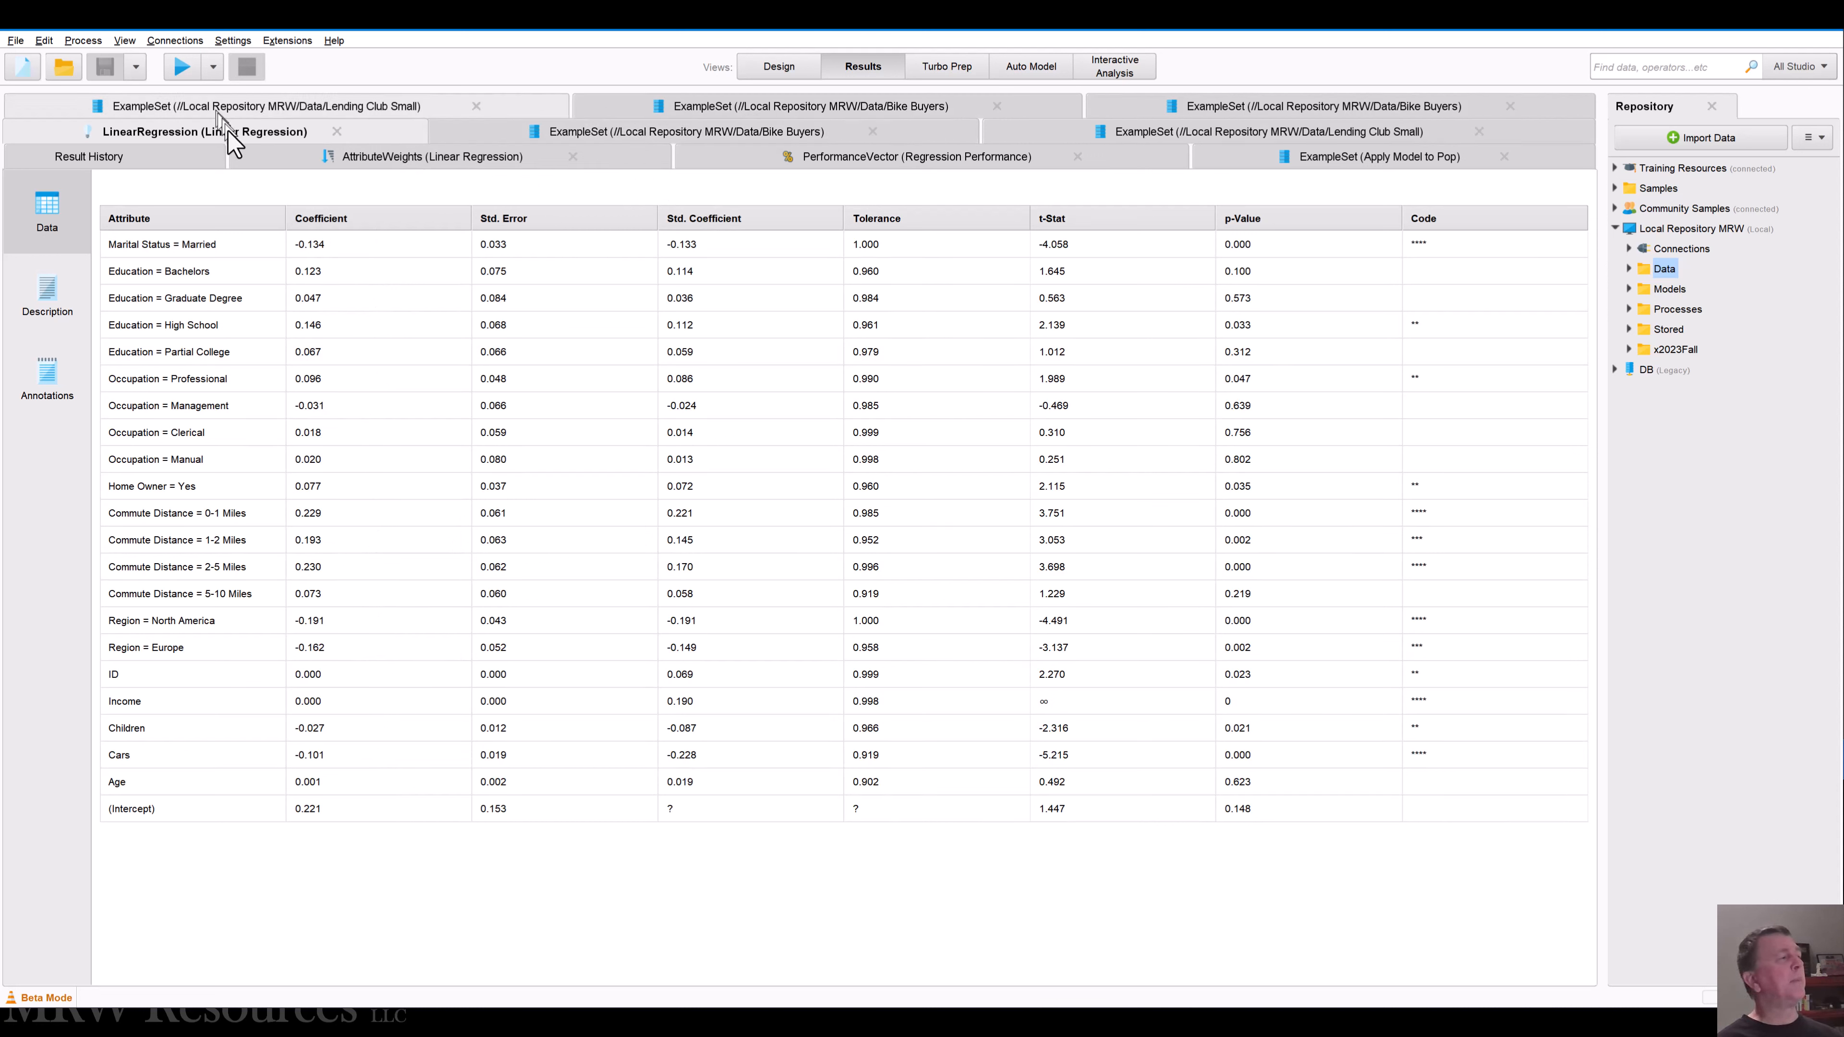
{"action": "left_click", "coordinate": [1369, 161]}
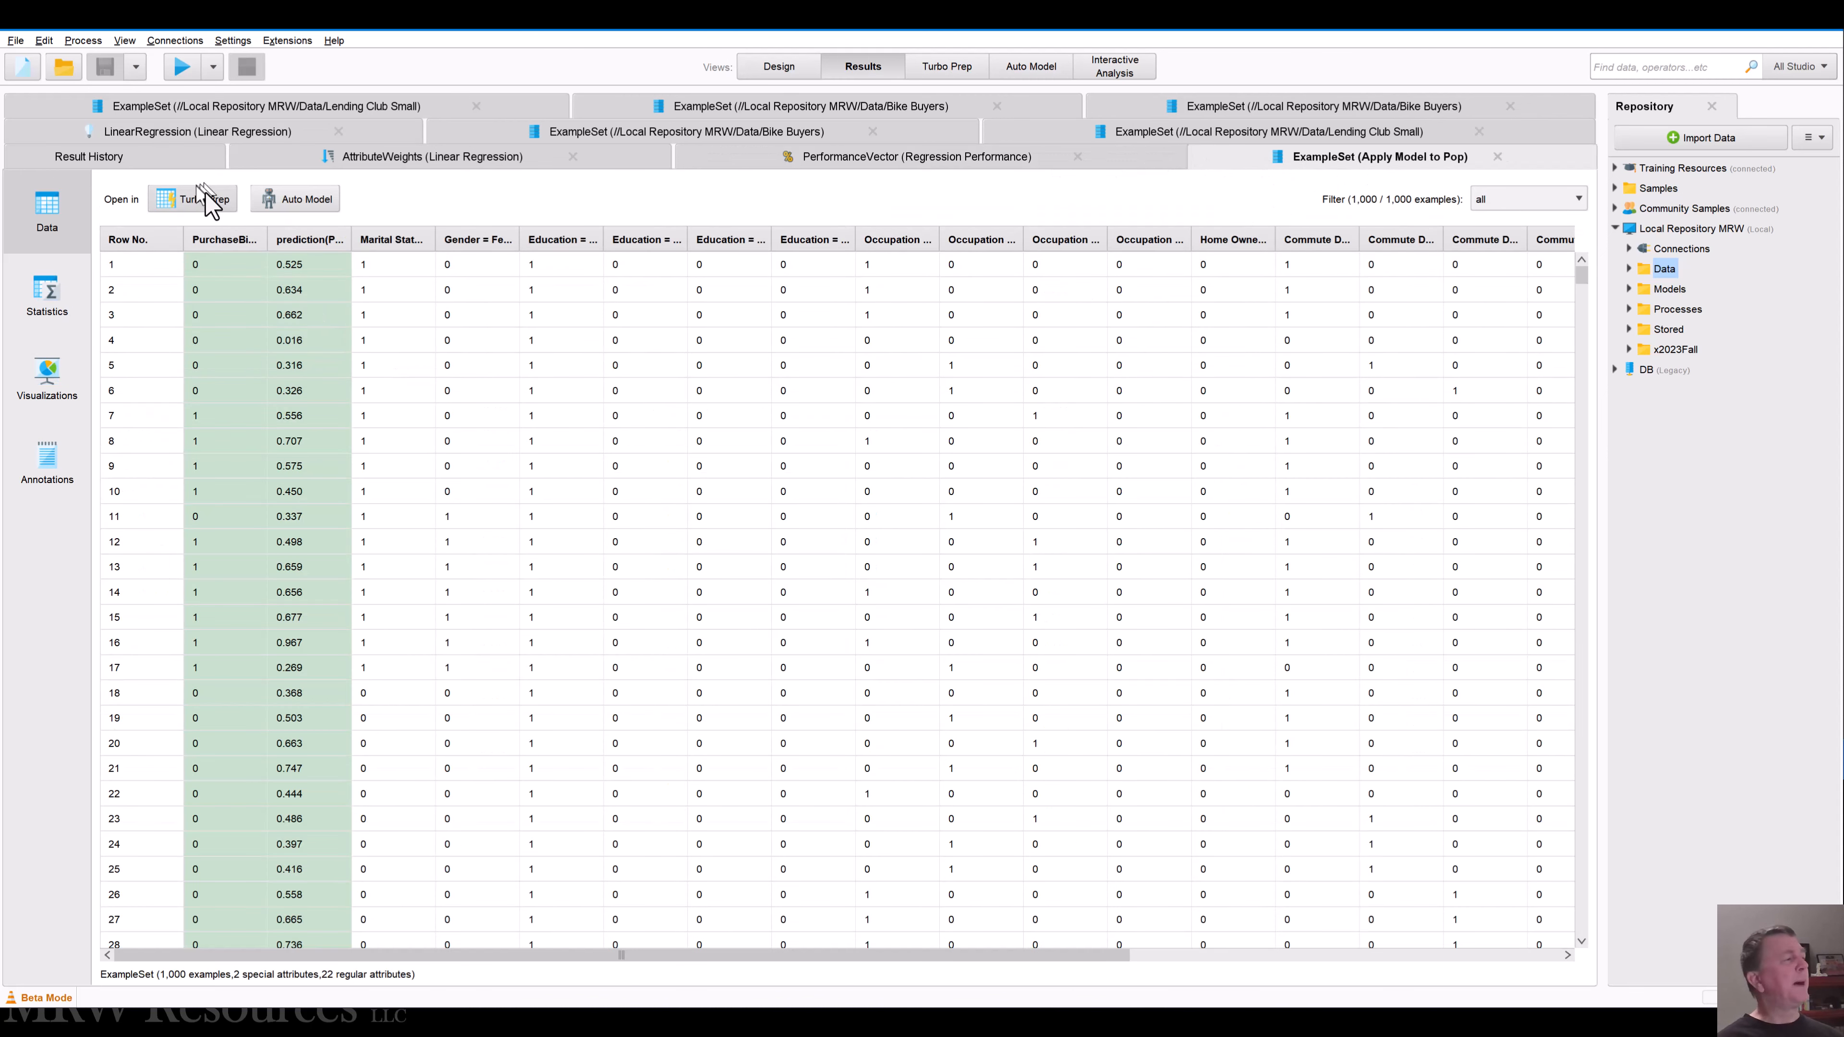
{"action": "left_click_drag", "start_coordinate": [265, 233], "coordinate": [561, 237]}
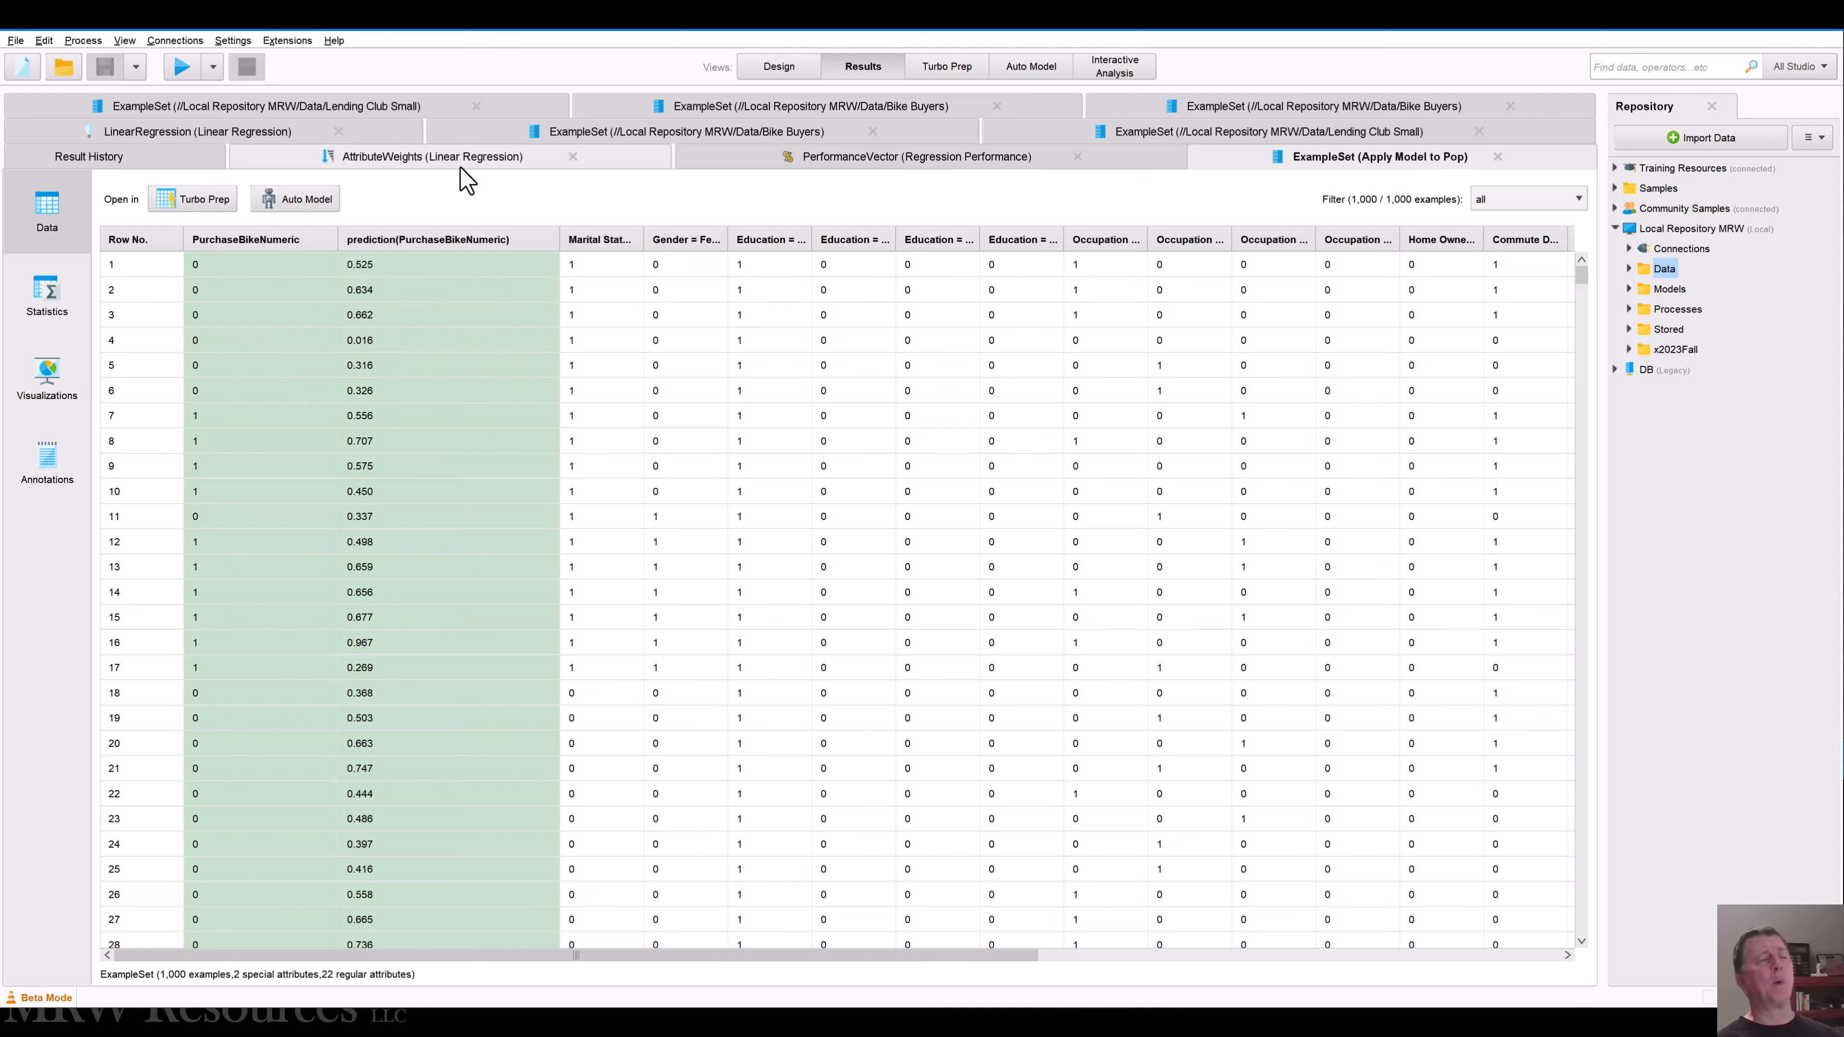
- In the process design, disconnect Apply Model to Pop's labelled data output from the results and add a Write Excel operator beside it
{"action": "left_click", "coordinate": [778, 66]}
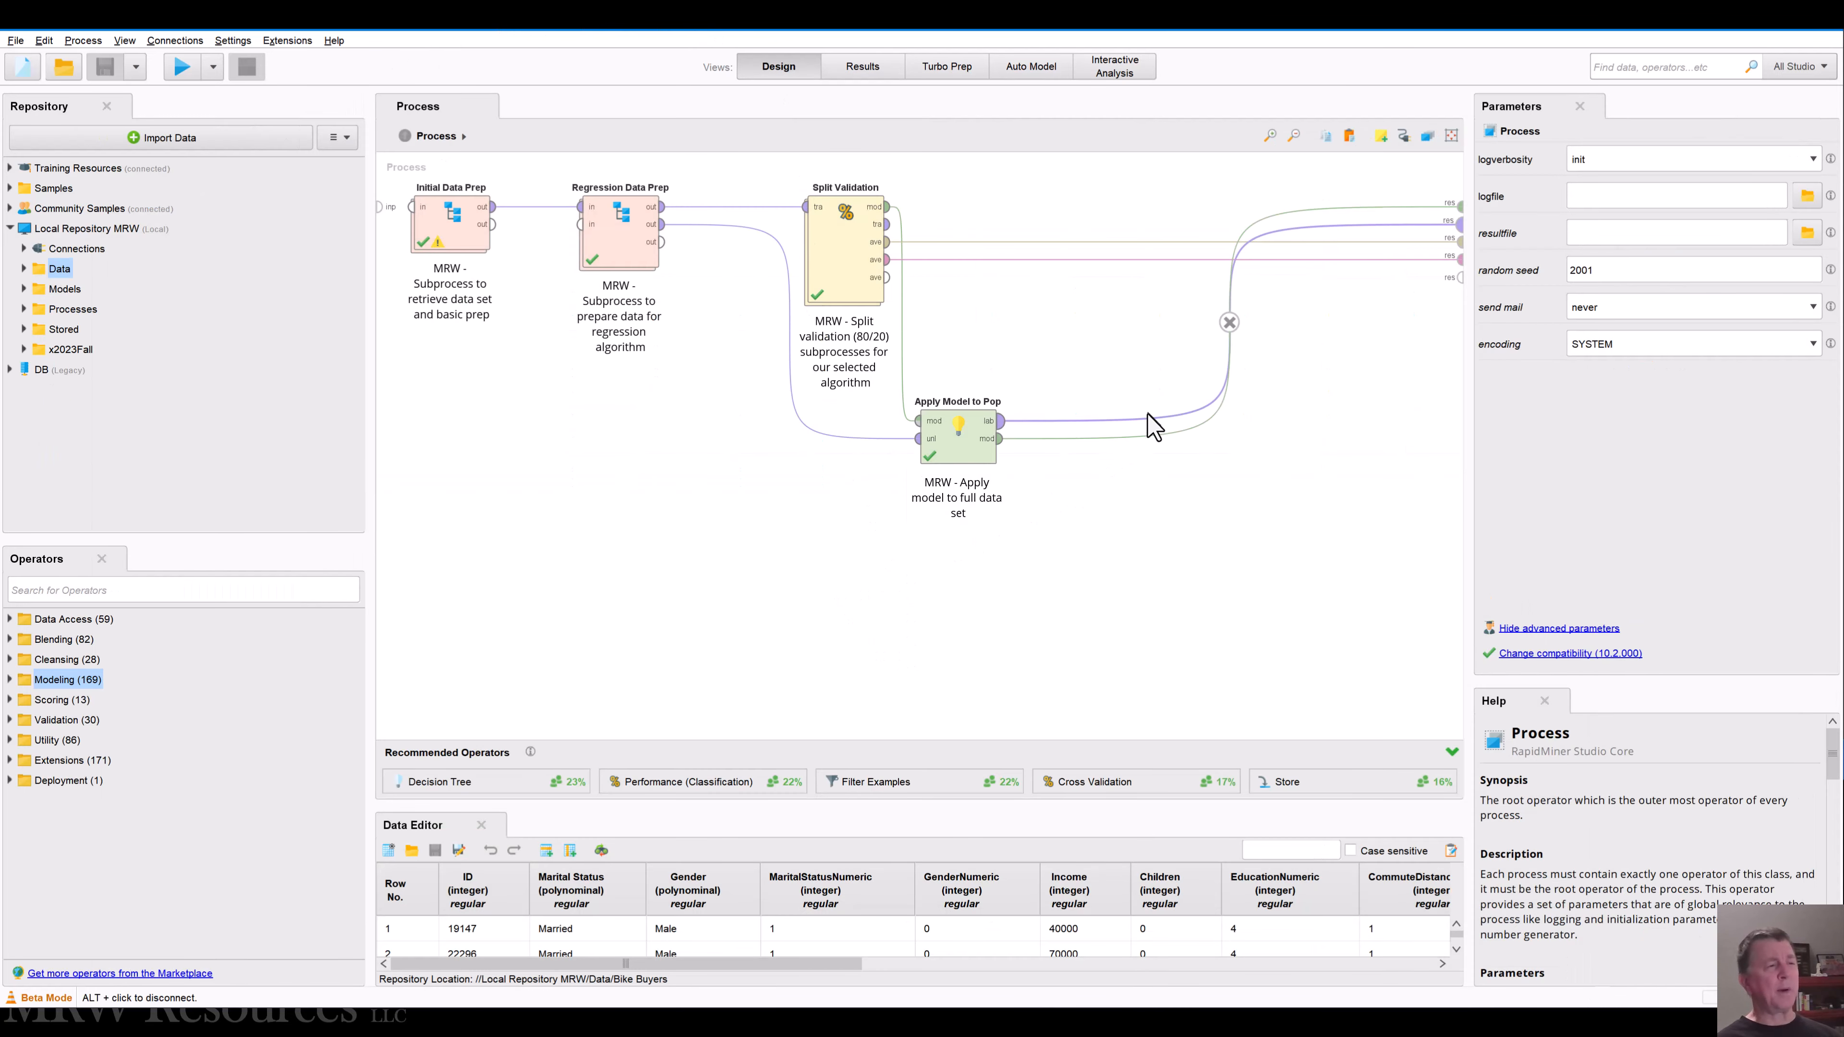
{"action": "left_click", "coordinate": [1223, 330], "text": "alt"}
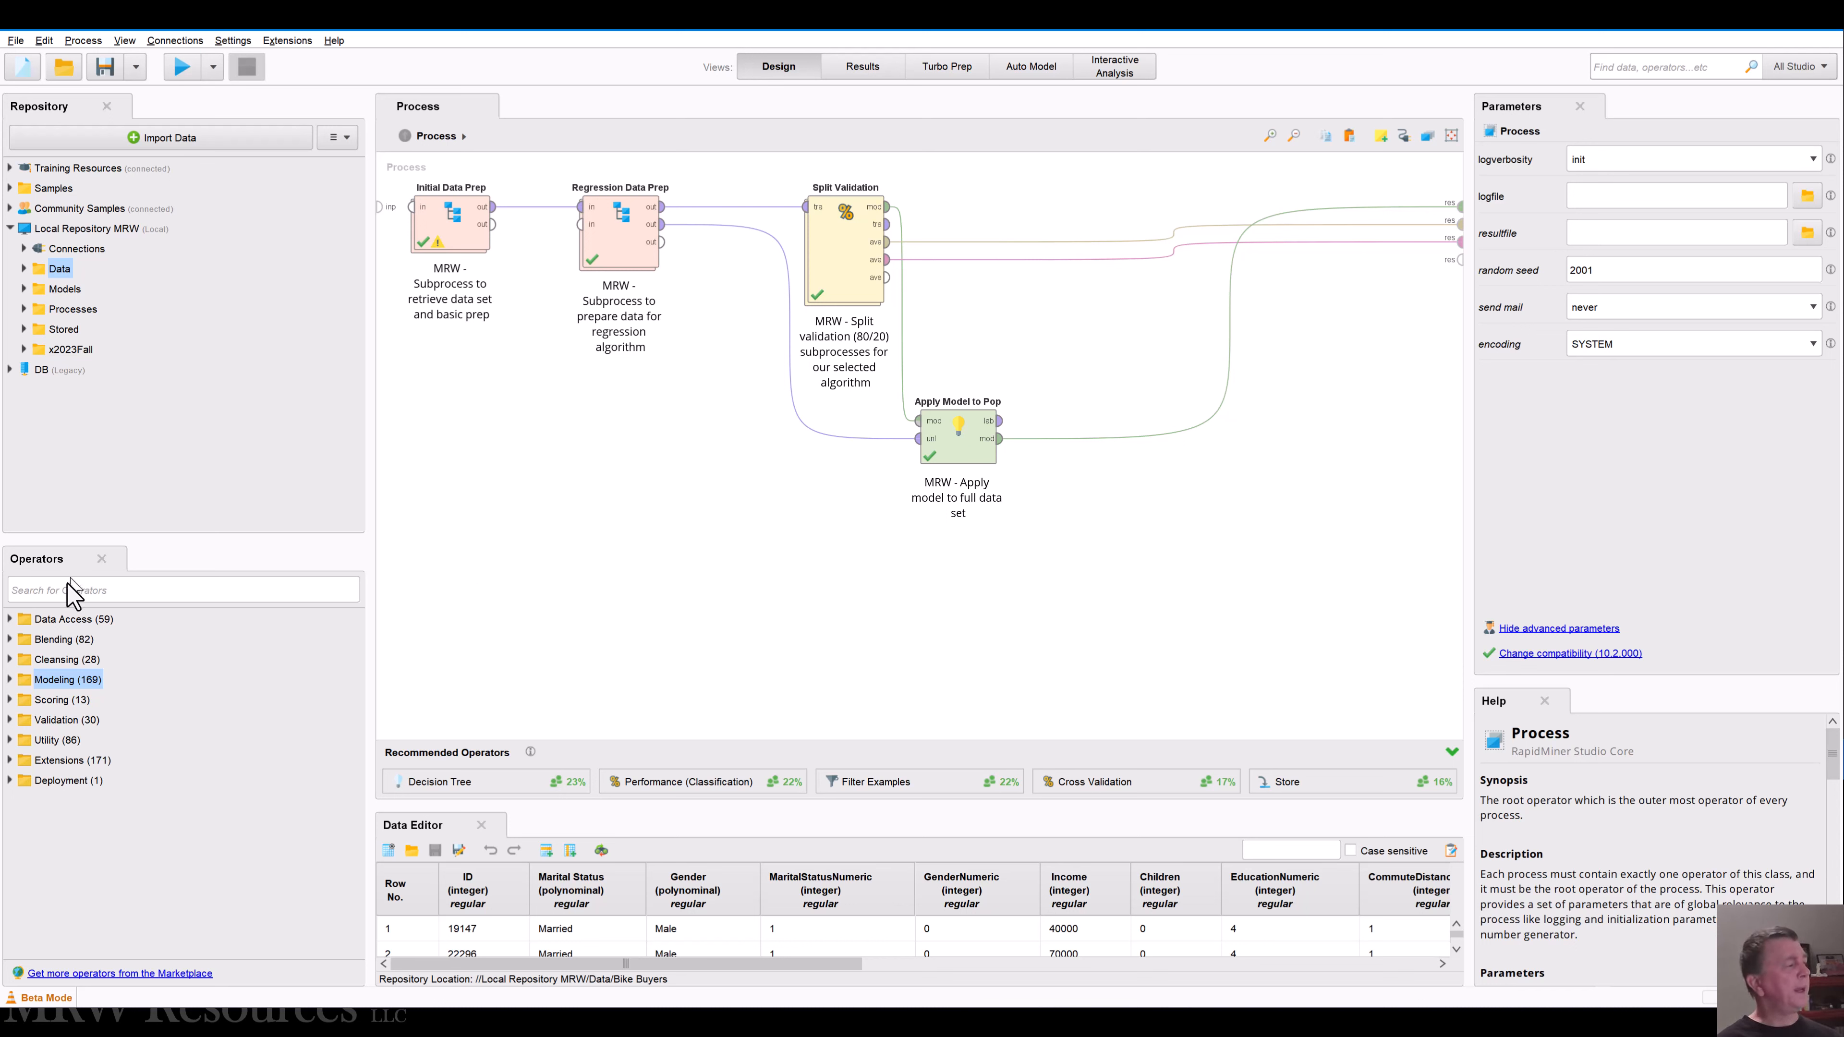
{"action": "left_click", "coordinate": [8, 619]}
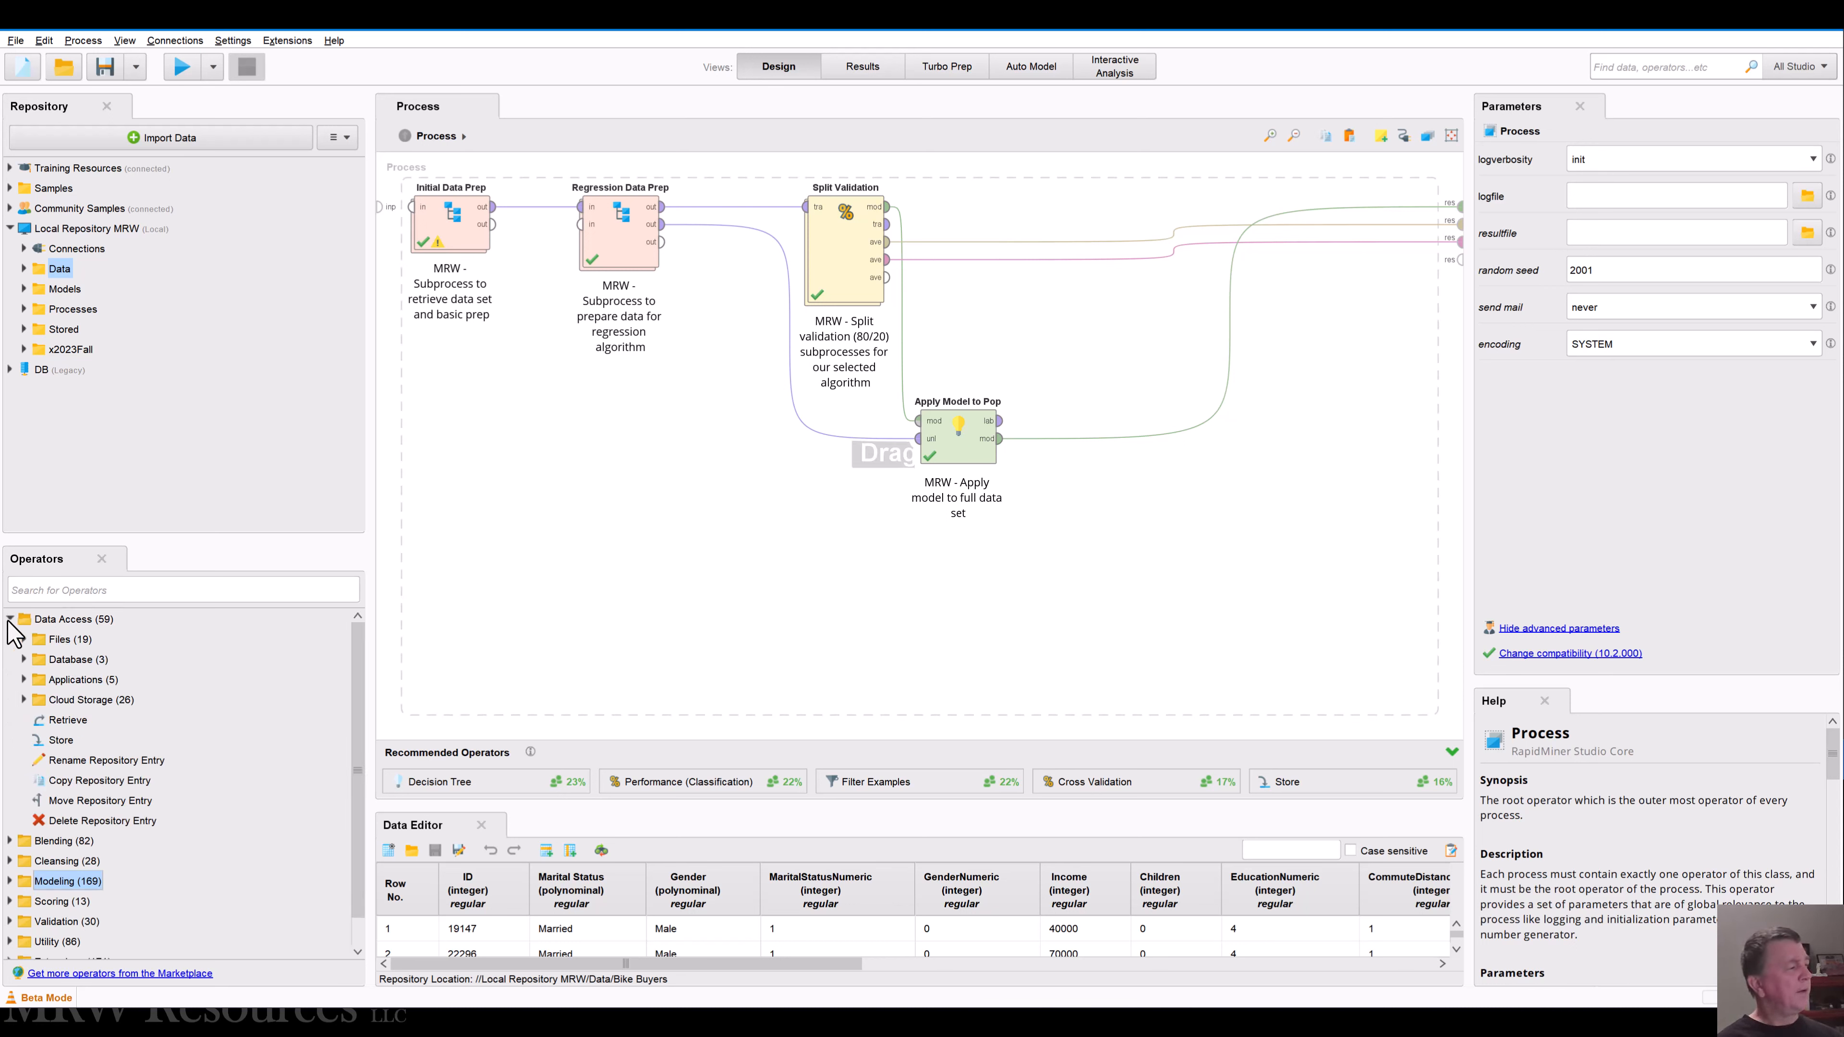
{"action": "left_click", "coordinate": [23, 640]}
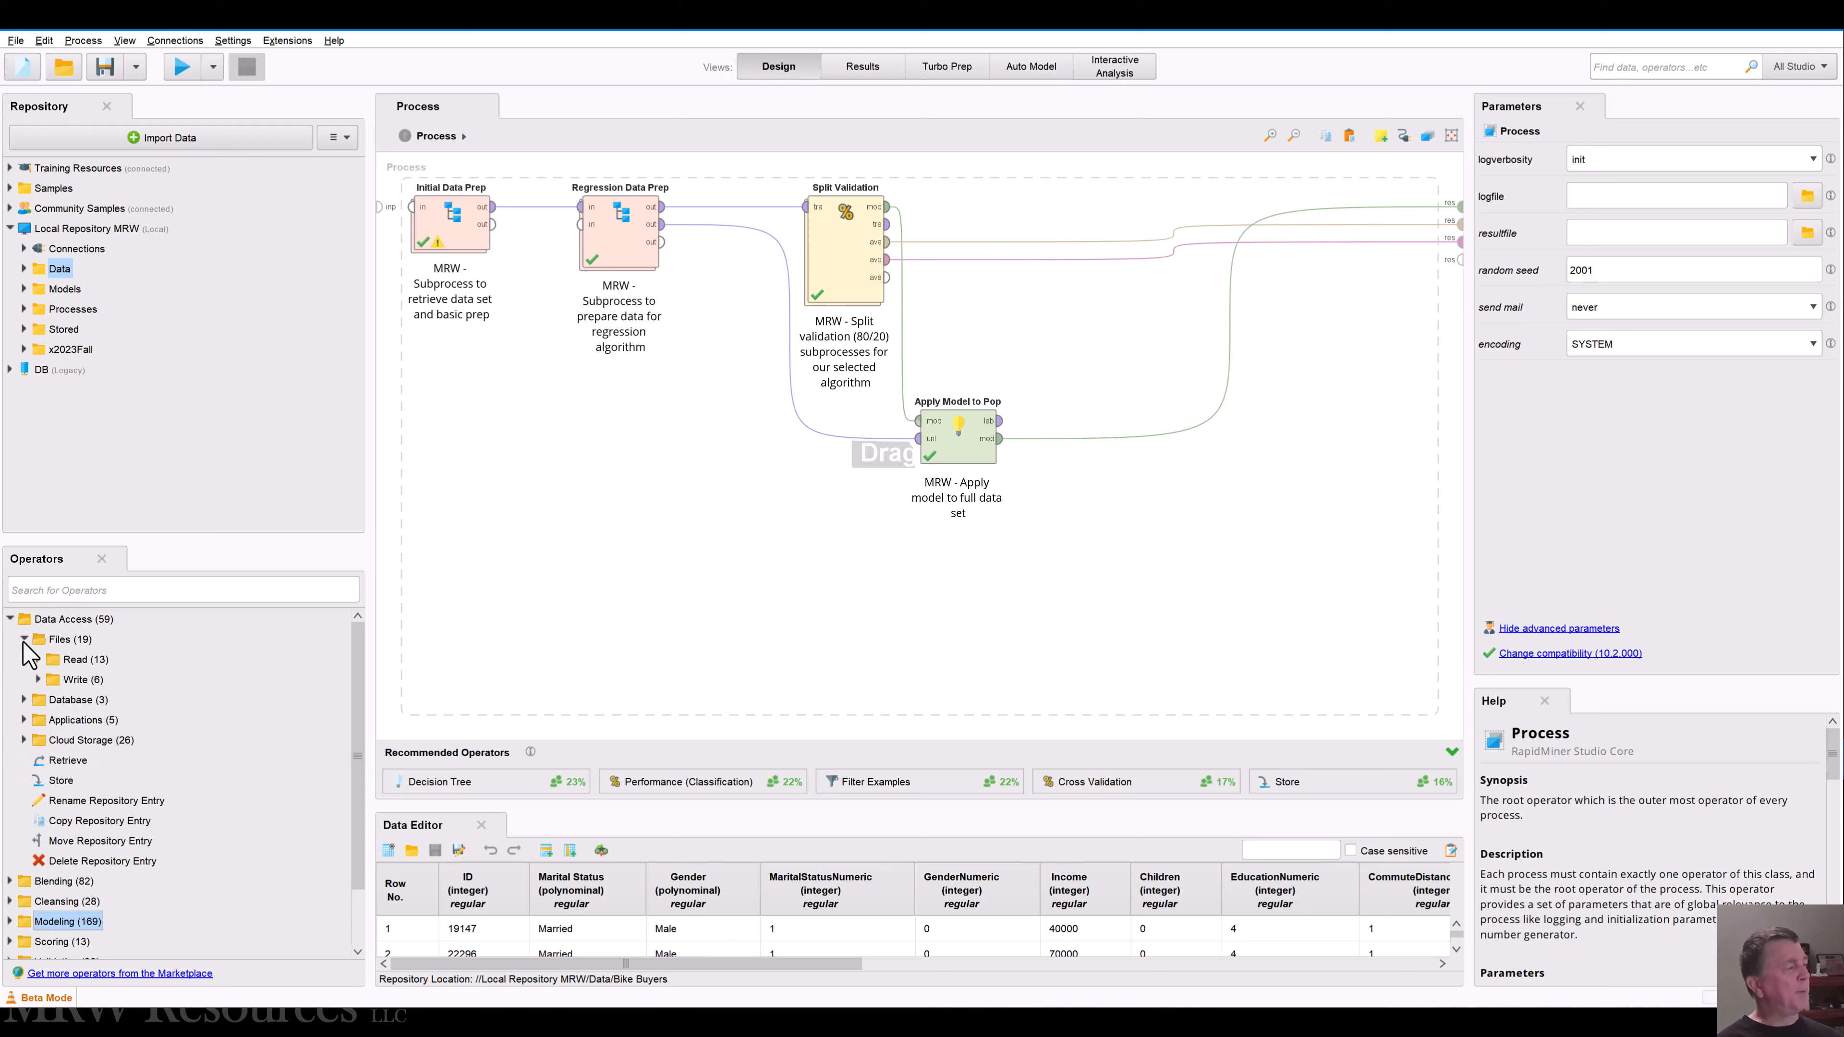
{"action": "left_click", "coordinate": [38, 679]}
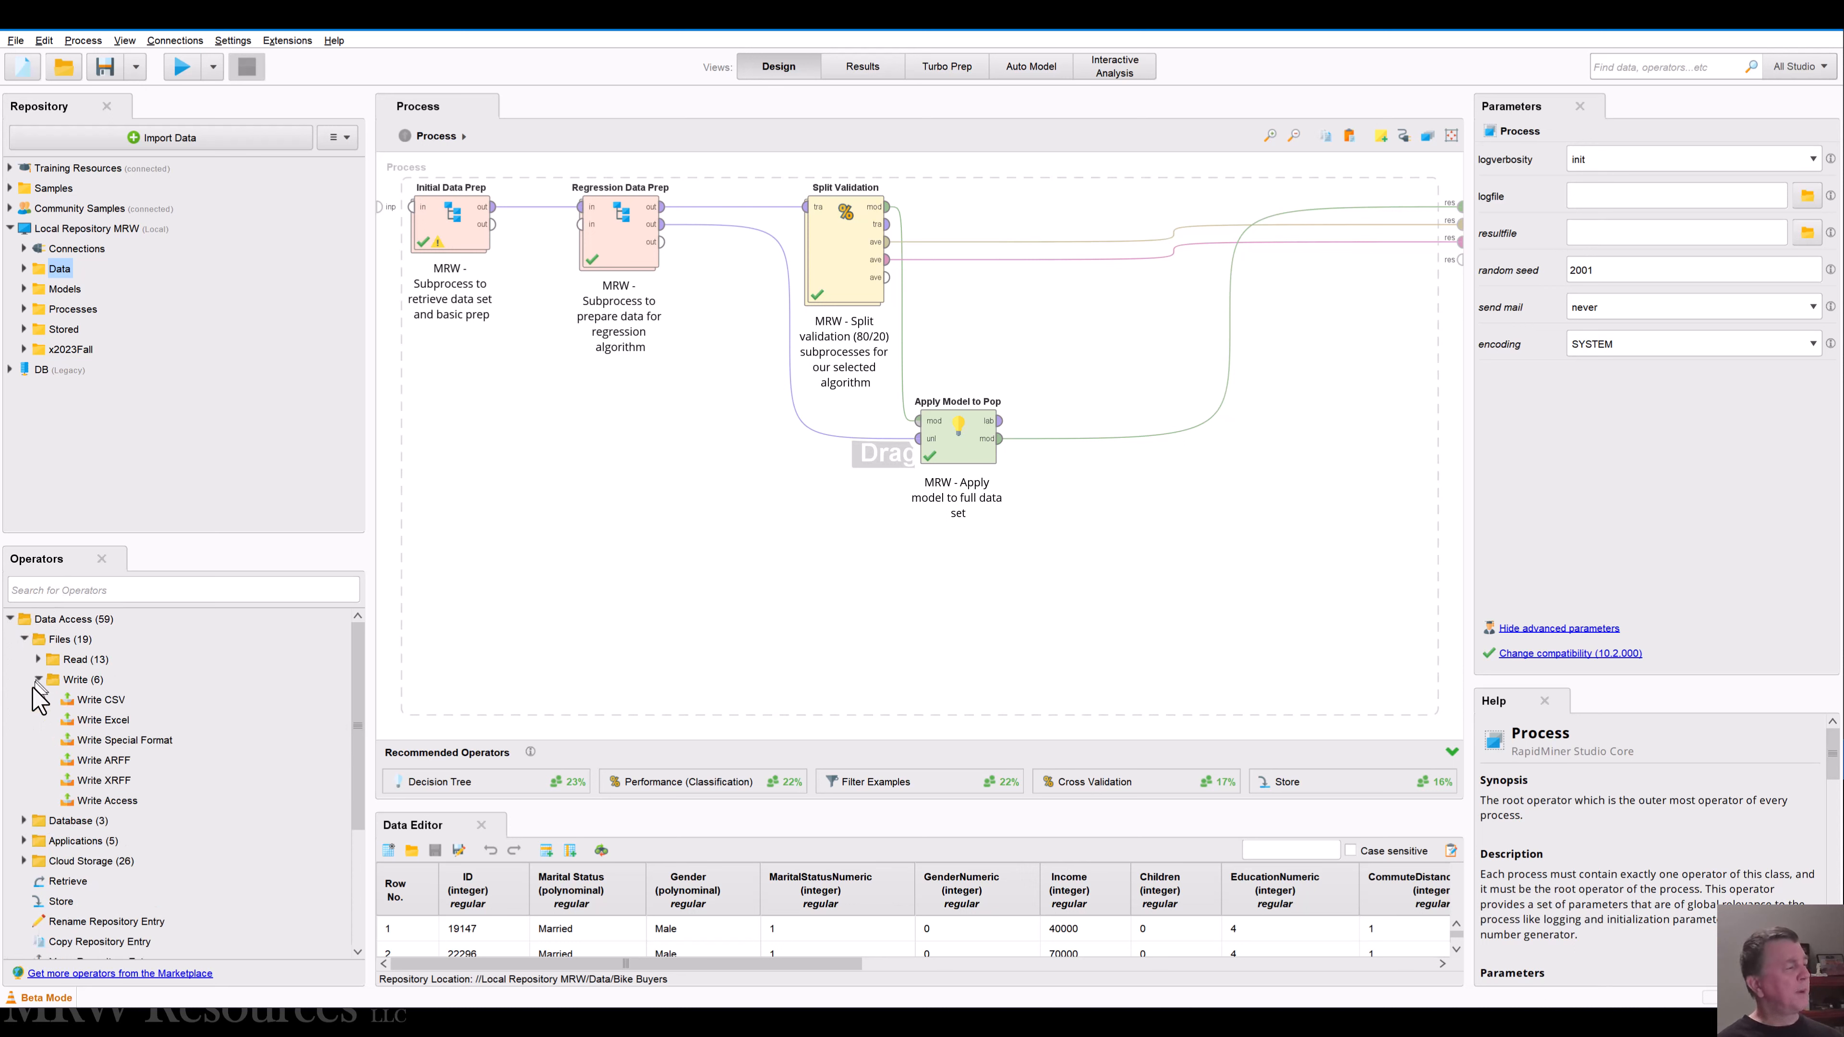
{"action": "left_click", "coordinate": [95, 721]}
{"action": "left_click_drag", "start_coordinate": [95, 728], "coordinate": [1224, 504]}
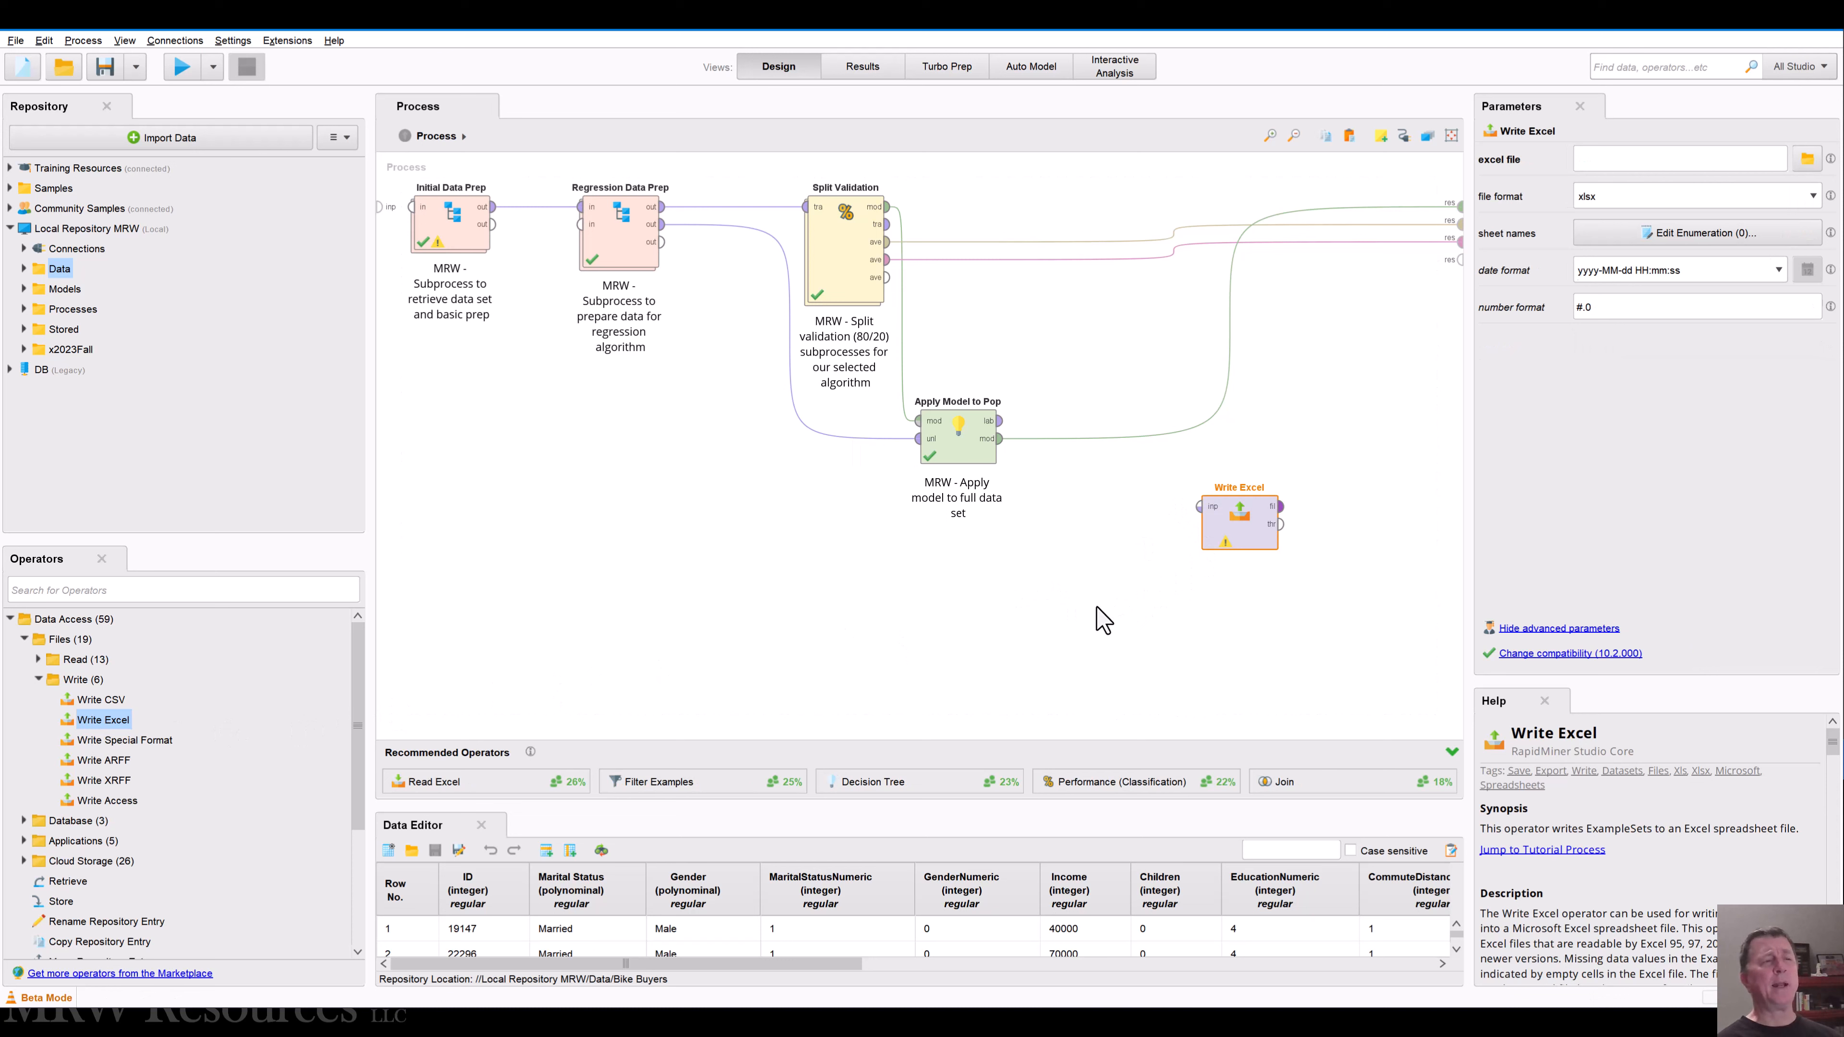
- Connect Apply Model to Pop's labelled data output to the Write Excel input and shift the Write Excel operator slightly upward
{"action": "left_click", "coordinate": [1000, 421]}
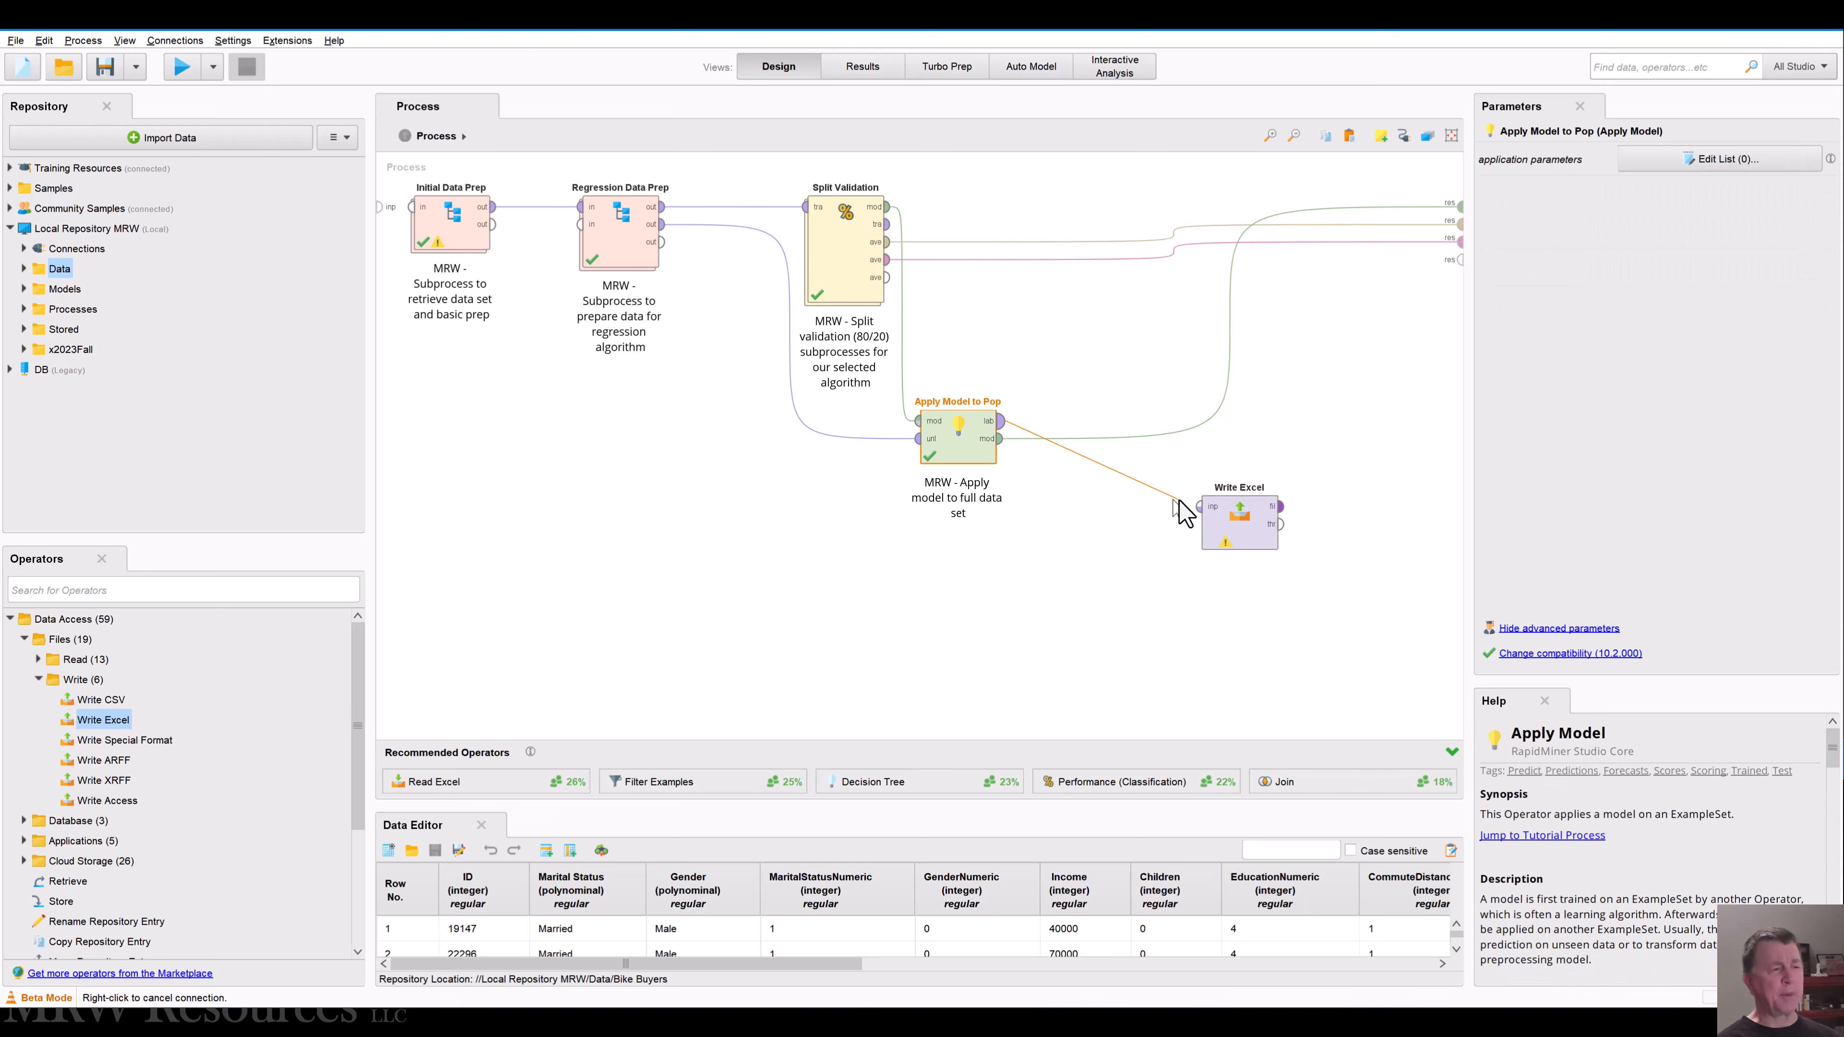
{"action": "left_click", "coordinate": [1199, 506]}
{"action": "left_click_drag", "start_coordinate": [1234, 539], "coordinate": [1217, 499]}
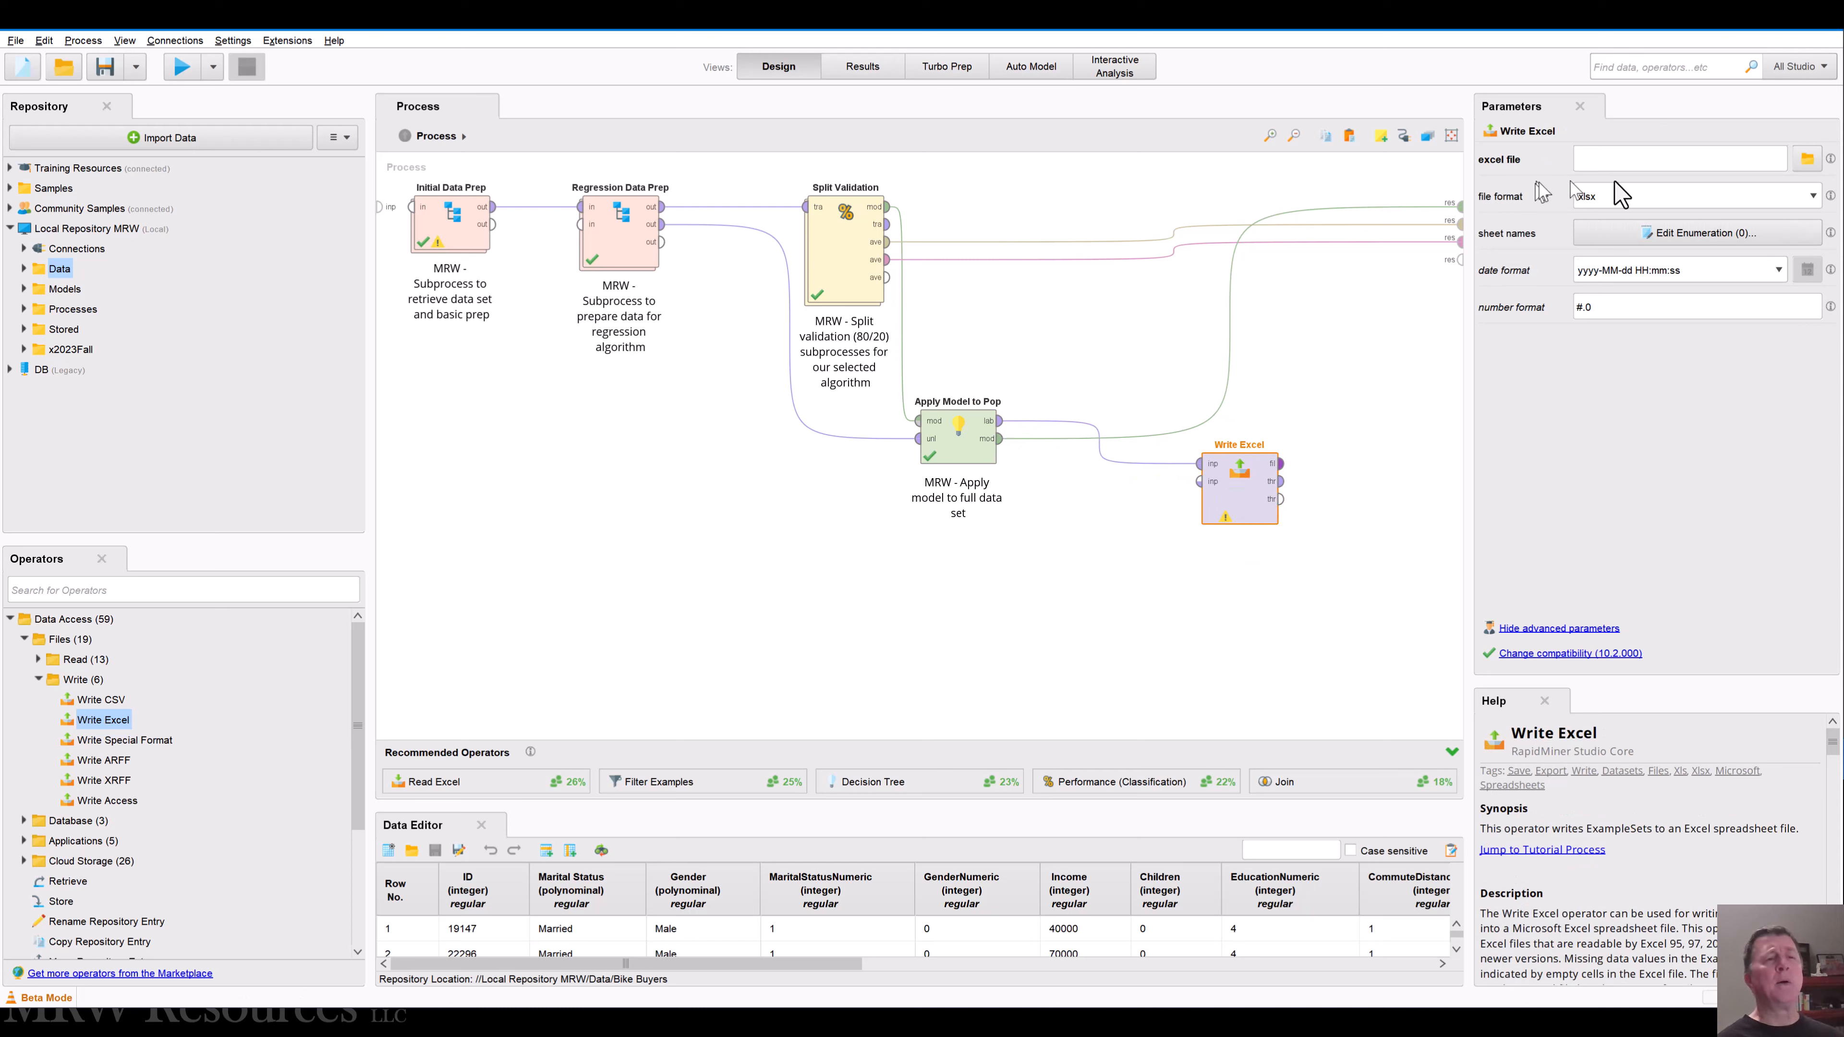
- Set Write Excel's output file to BikeBuyersRegressionResults in the Downloads folder
{"action": "left_click", "coordinate": [1807, 158]}
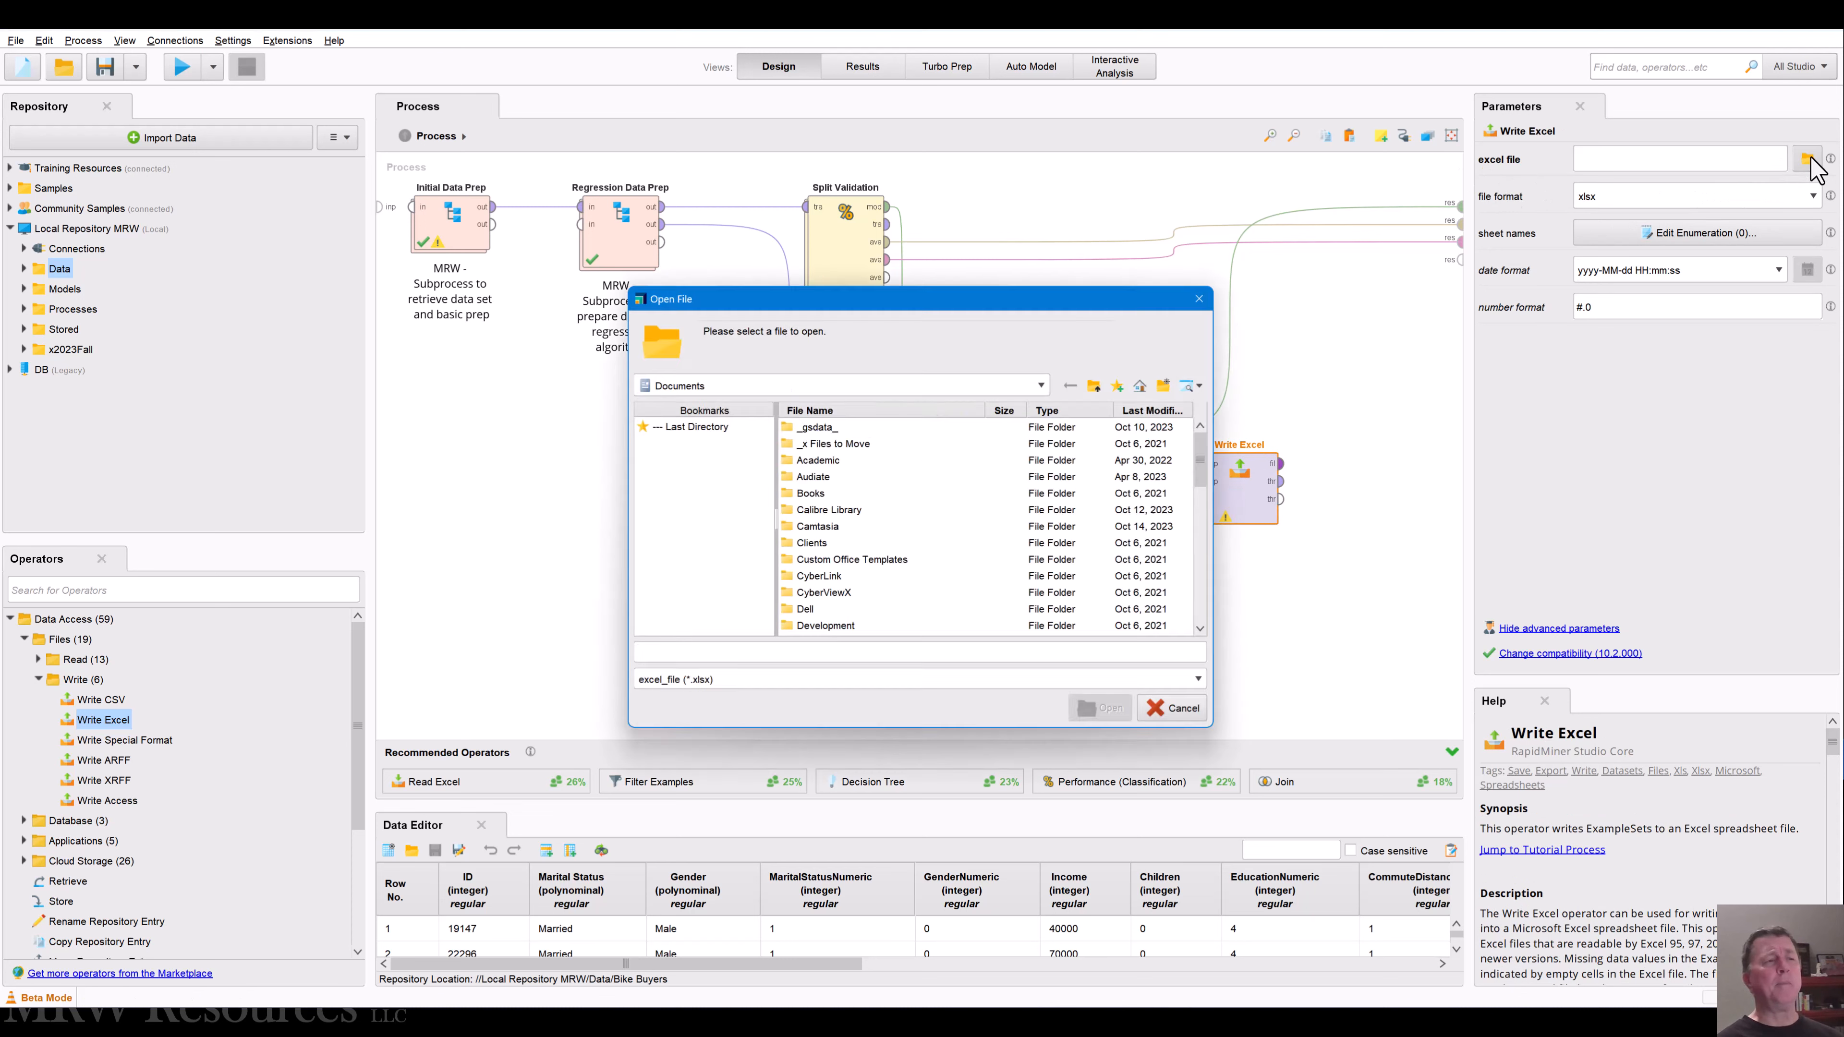
{"action": "left_click", "coordinate": [684, 427]}
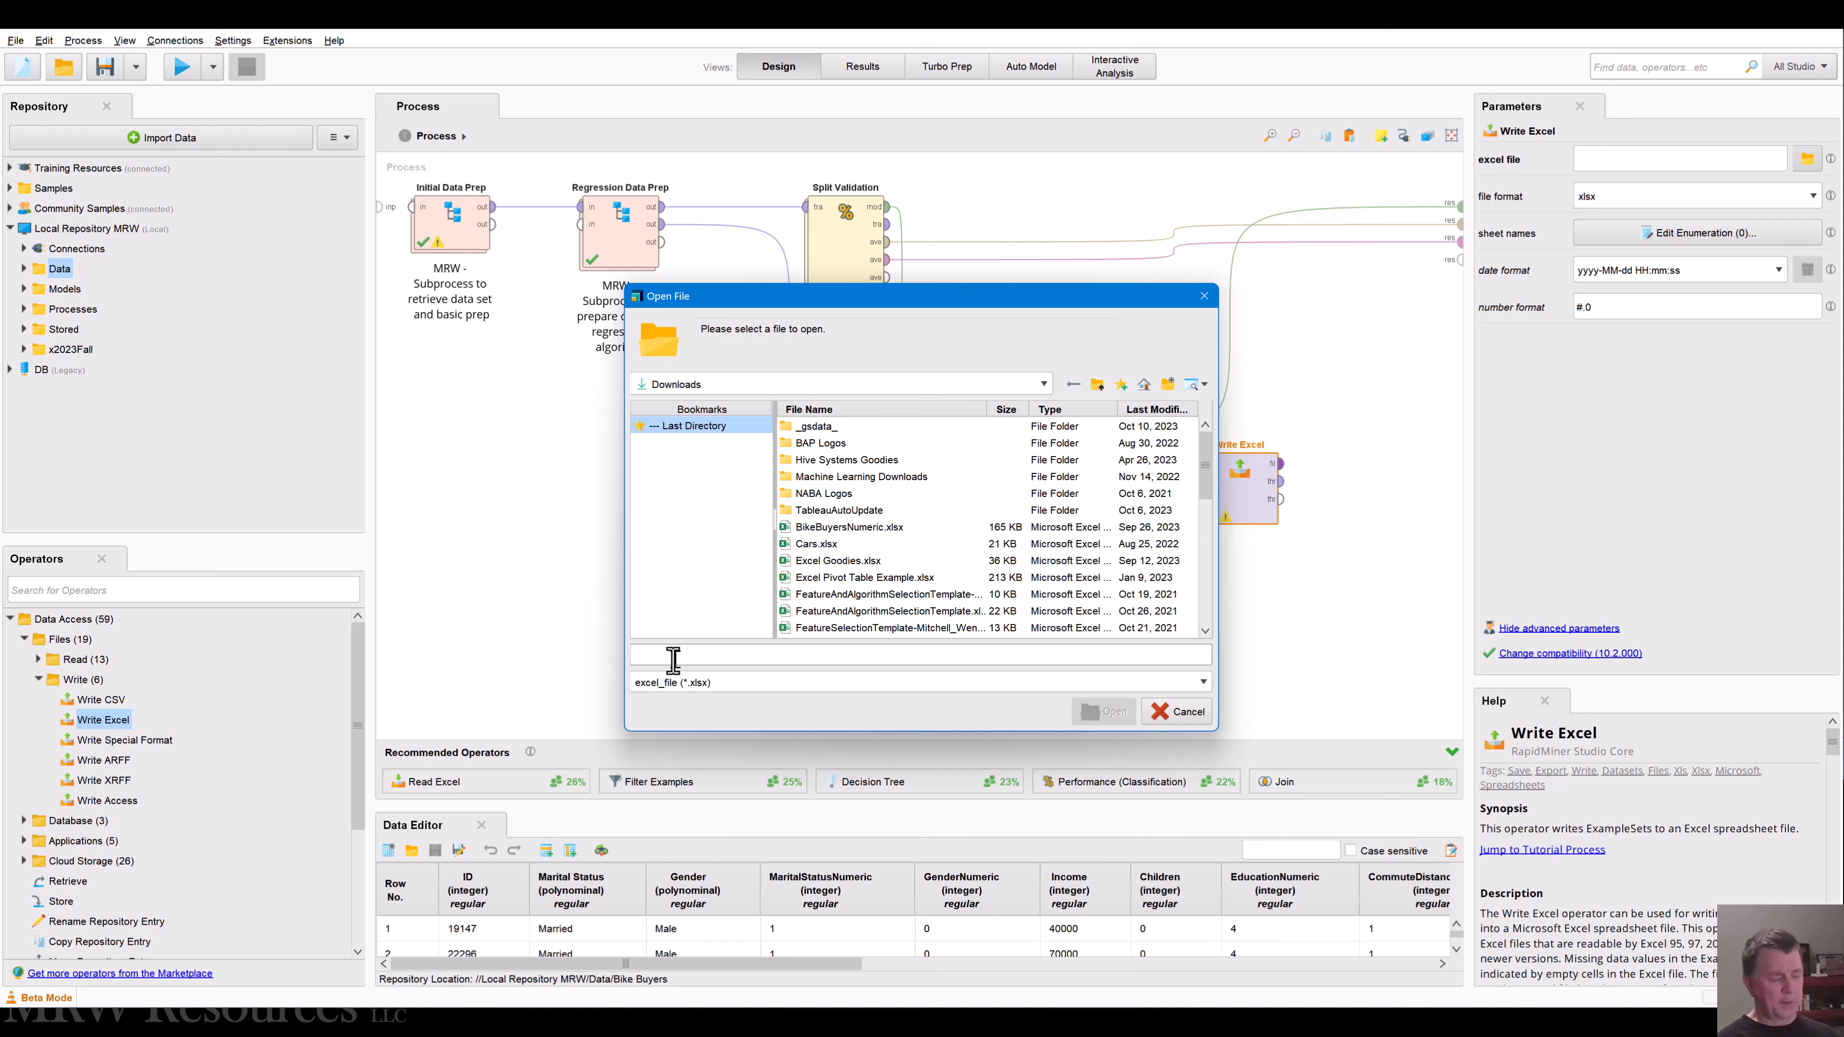
{"action": "type", "text": "BikeBuyersRegressionResults"}
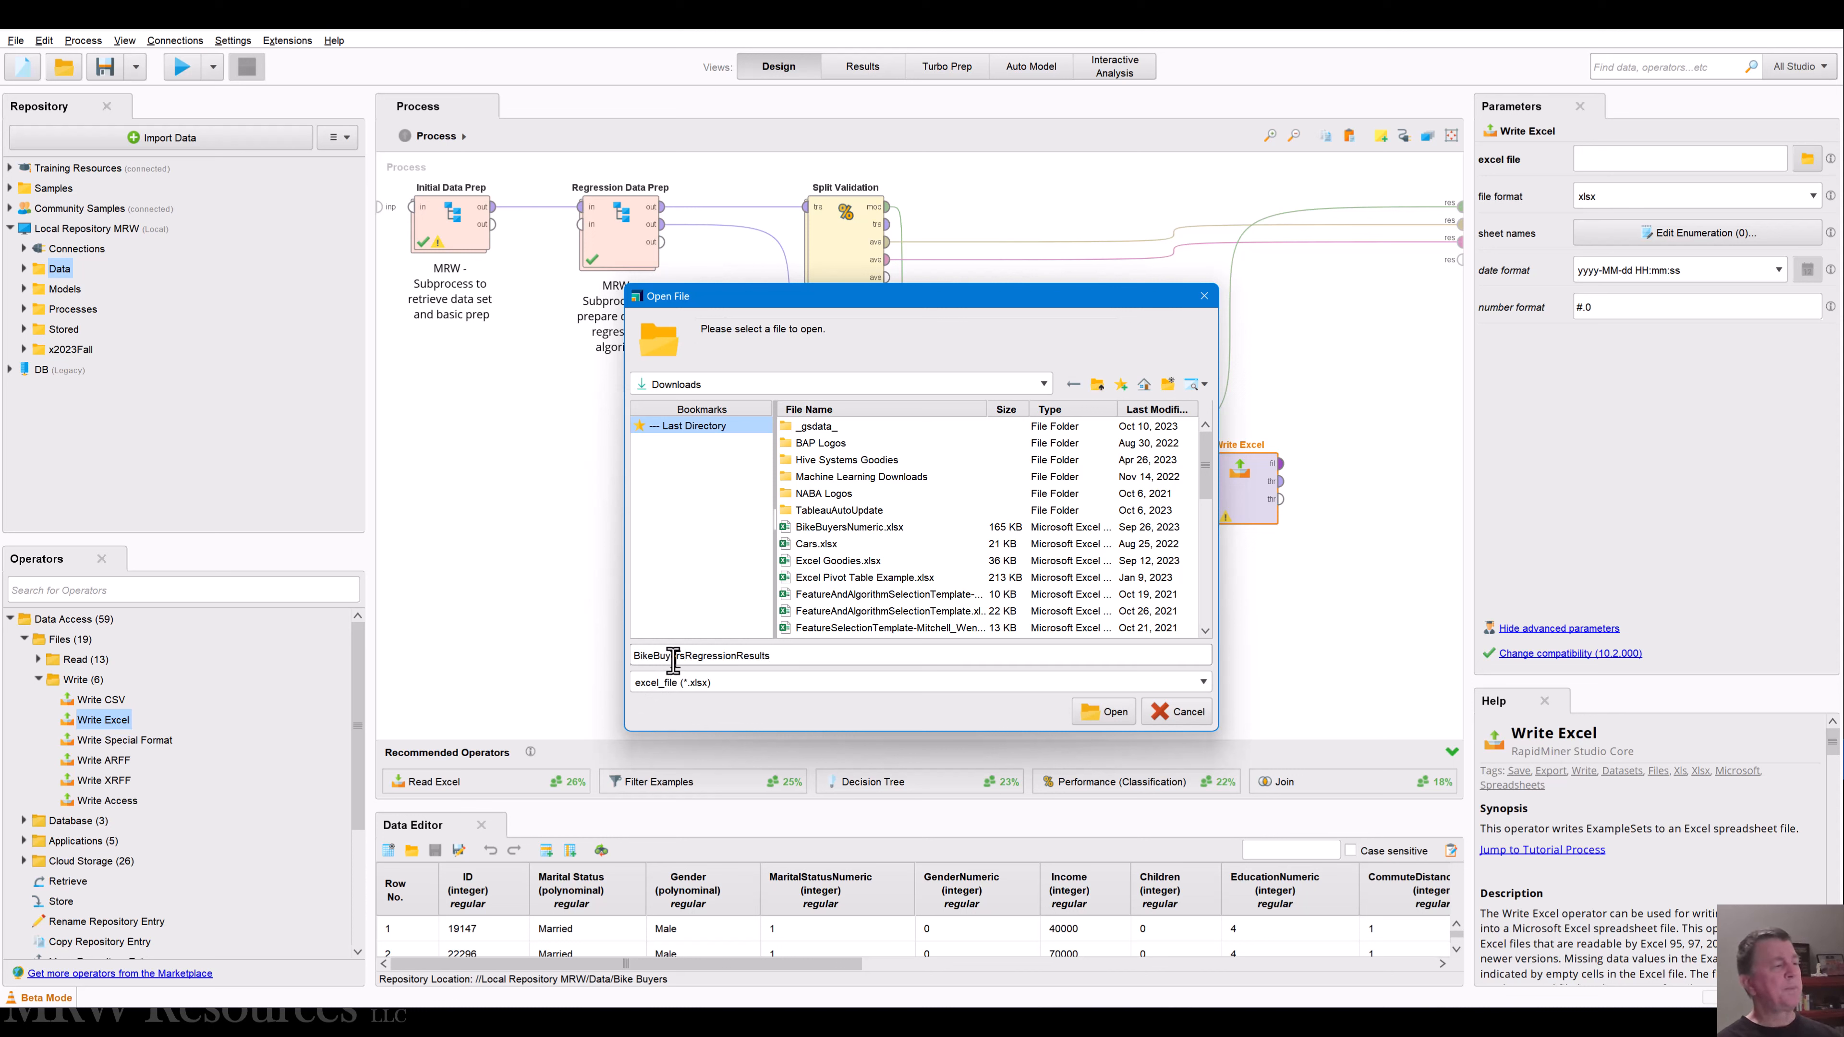
{"action": "left_click", "coordinate": [1113, 712]}
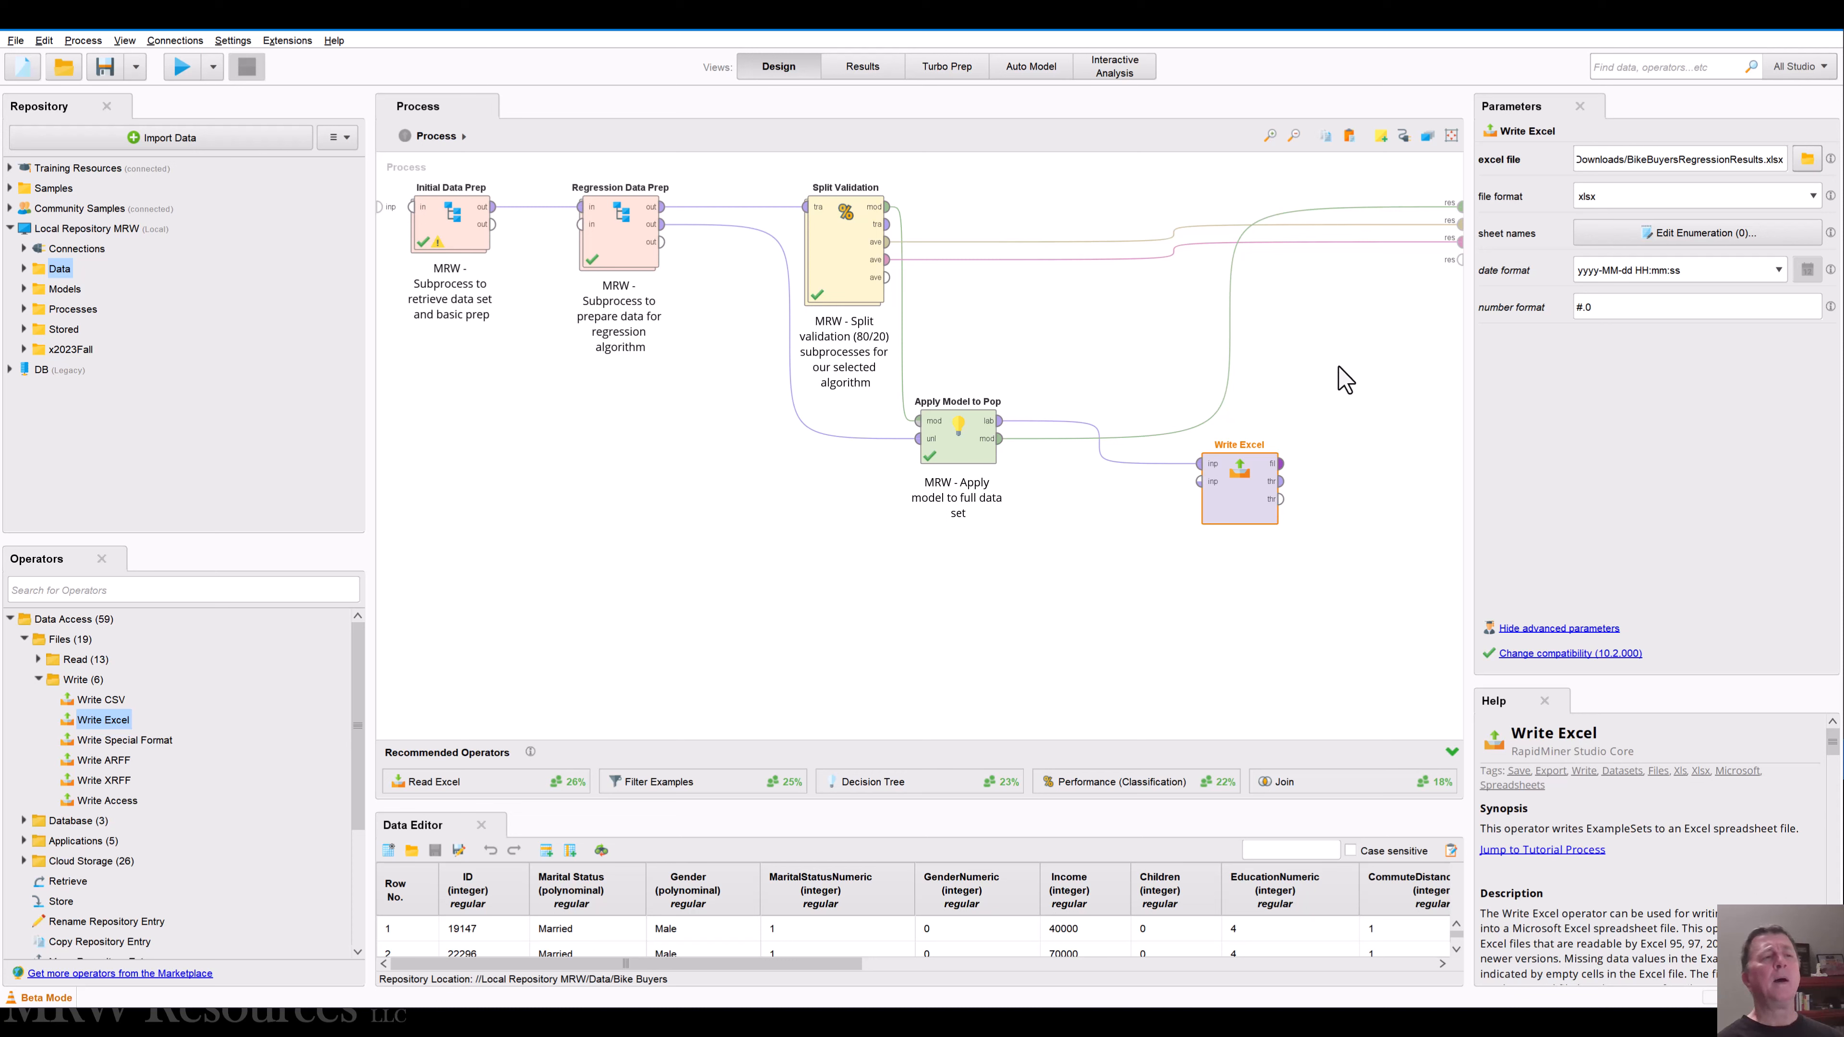
{"action": "left_click", "coordinate": [1343, 380]}
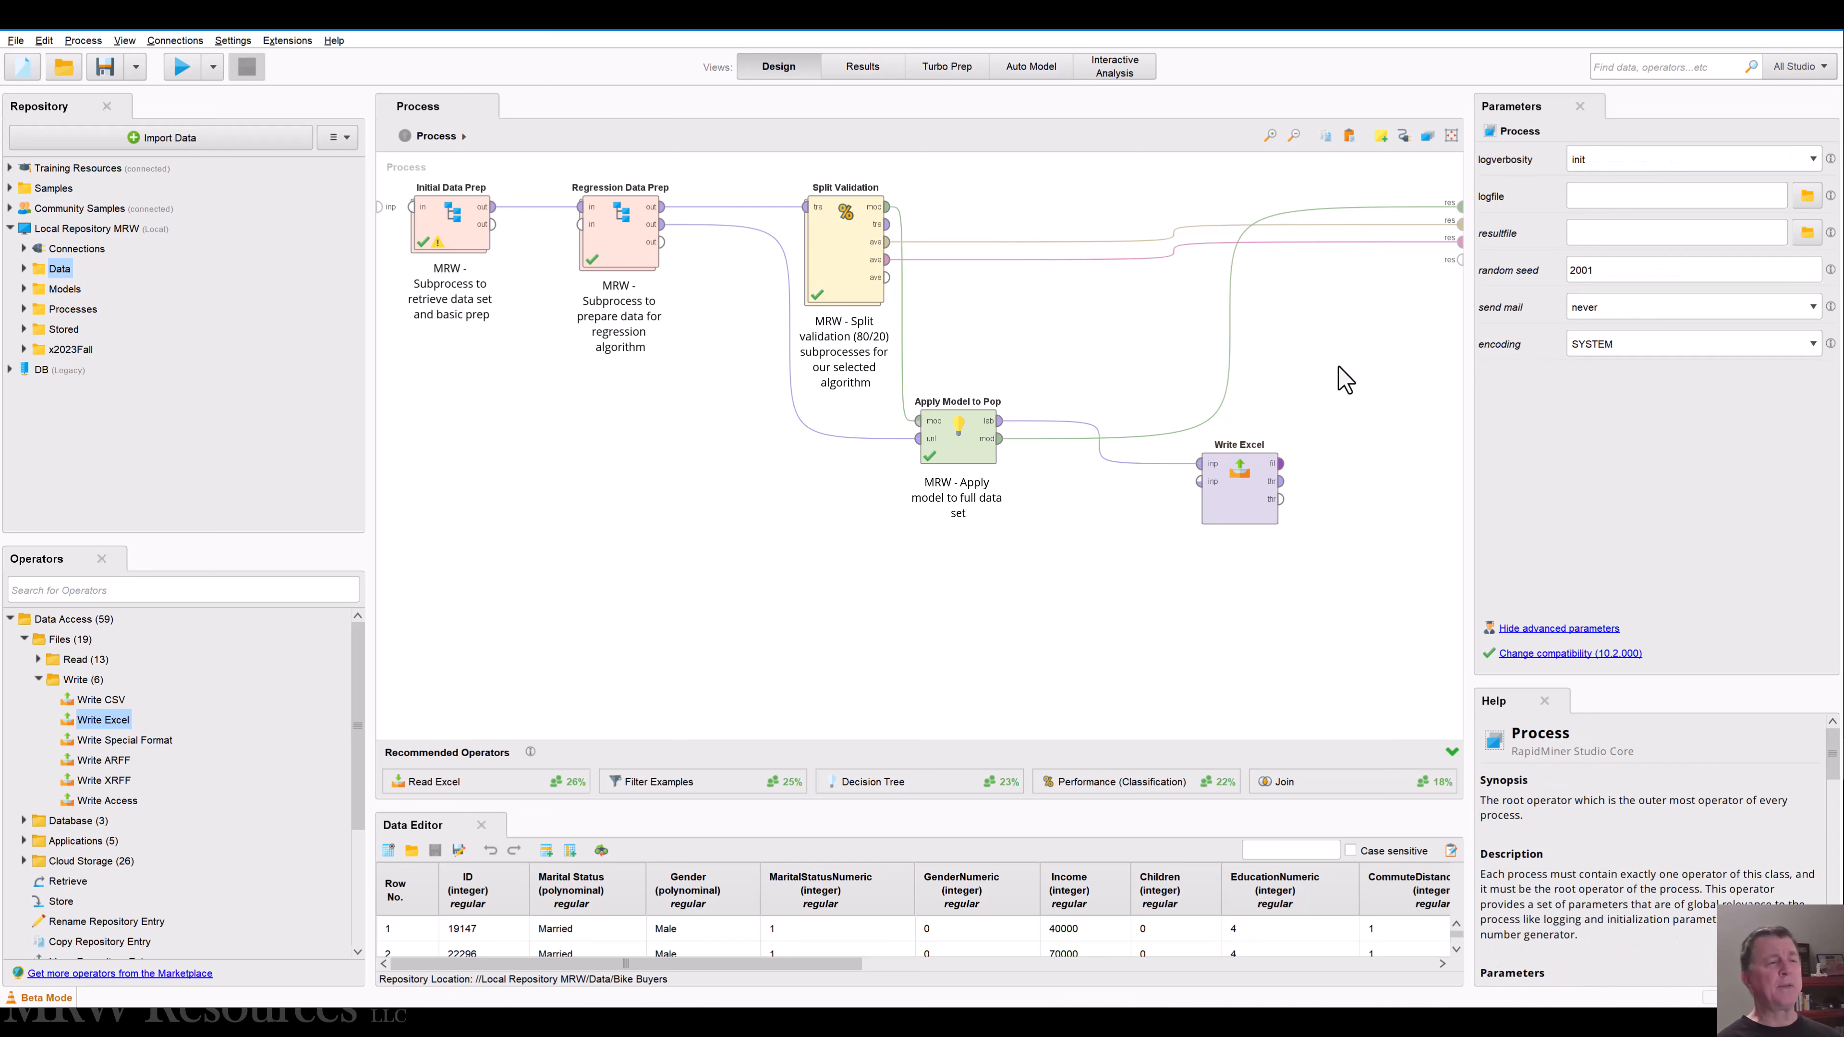
- Connect Write Excel's first through output to the free results port of the process
{"action": "left_click", "coordinate": [1282, 481]}
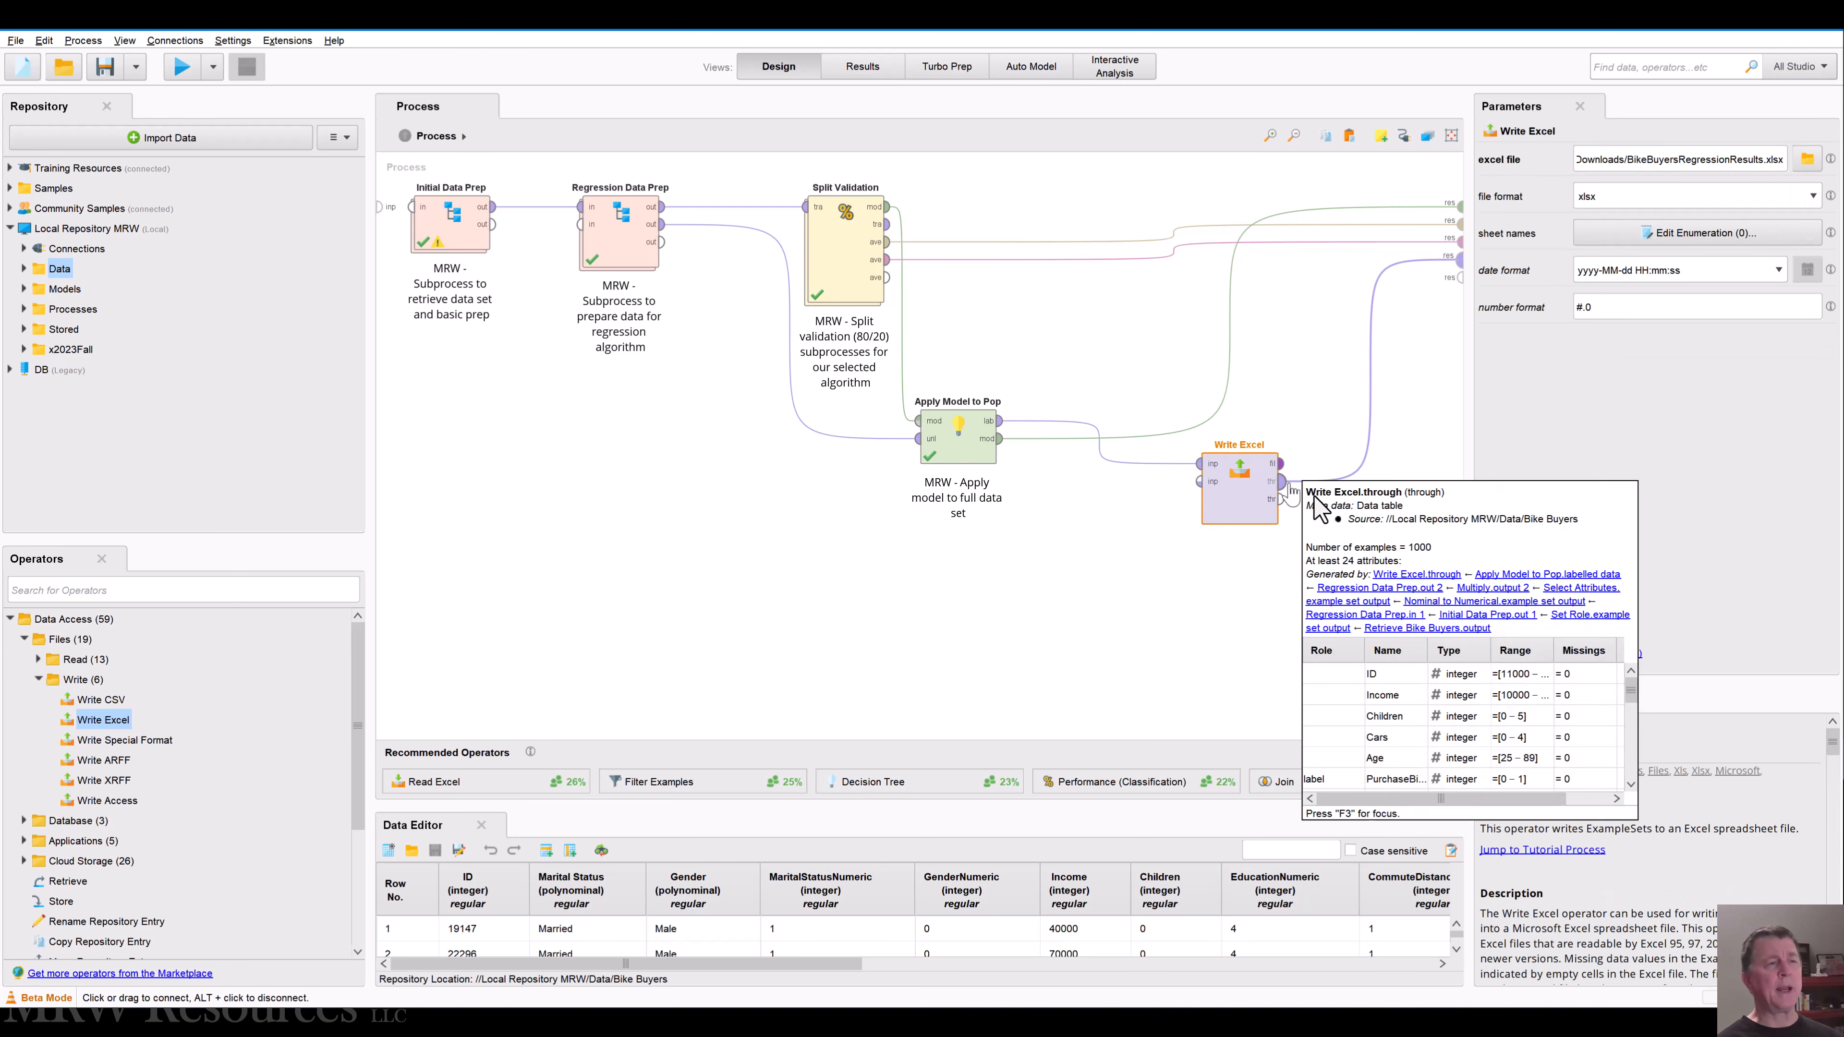
{"action": "left_click", "coordinate": [1459, 259]}
{"action": "left_click", "coordinate": [1278, 328]}
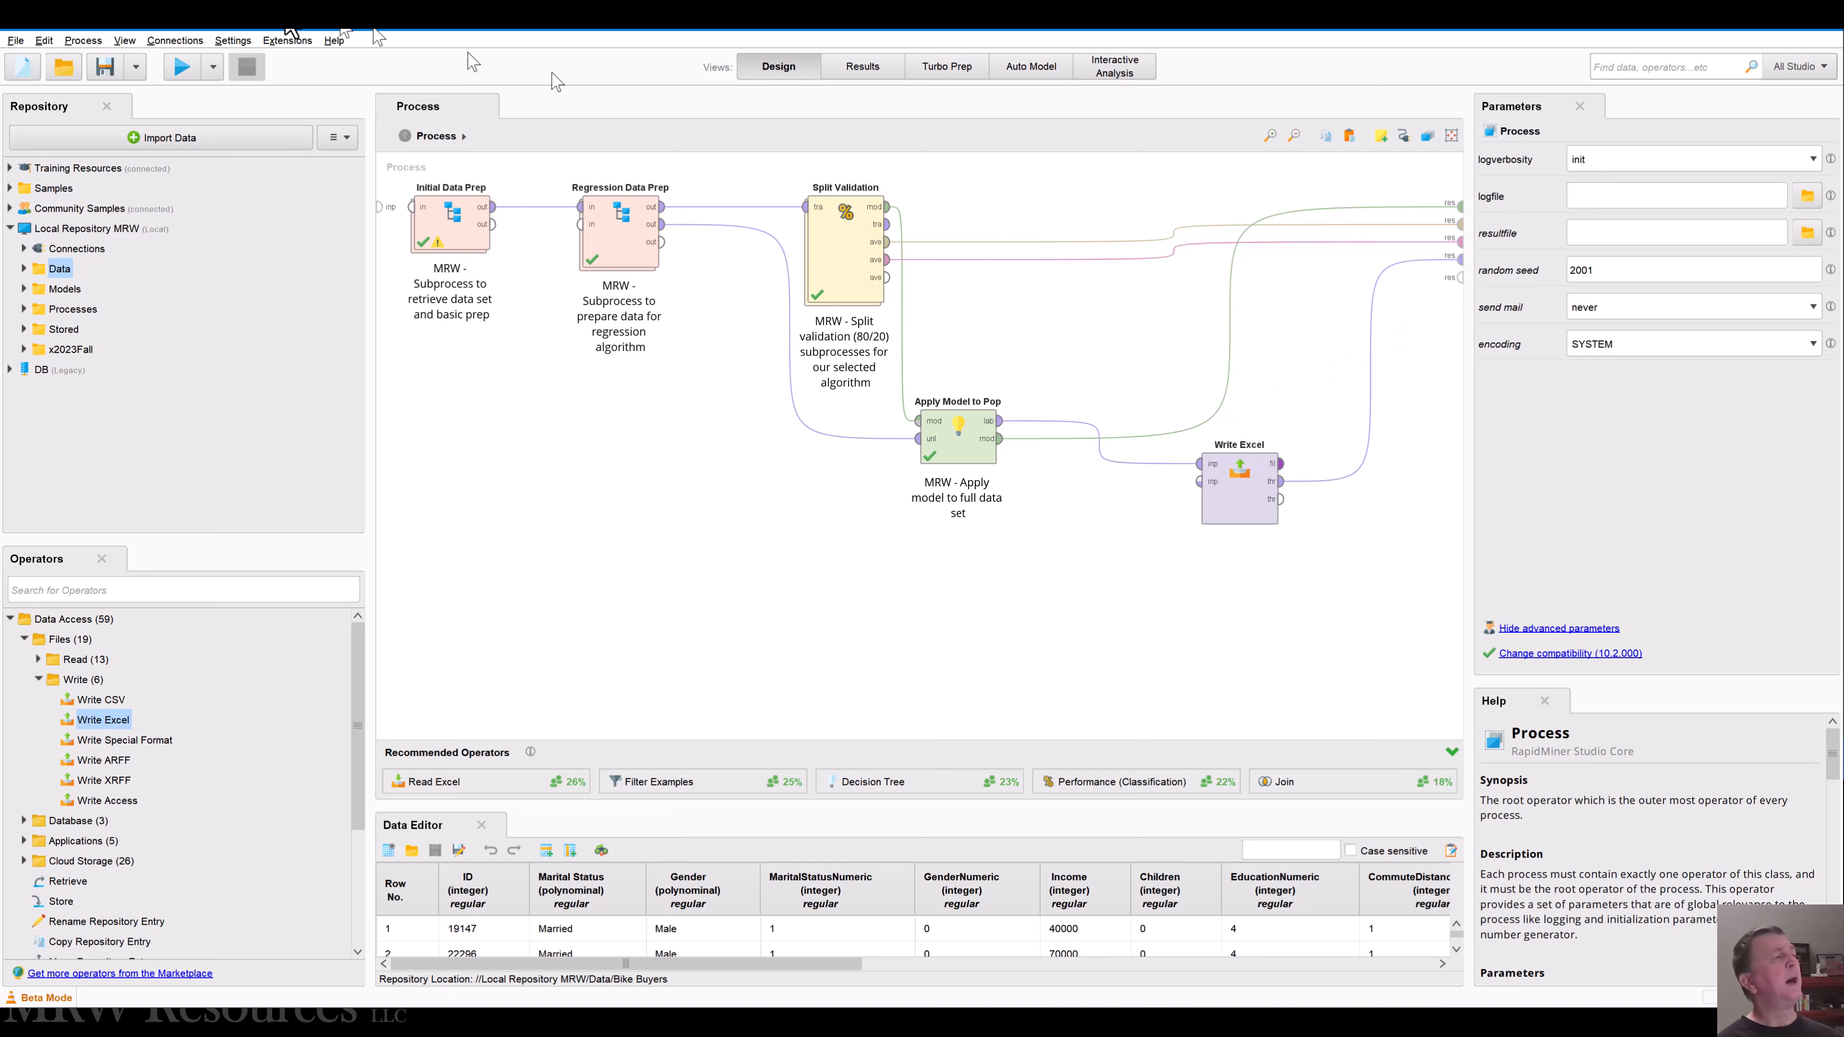
- Set the Write Excel operator's number format to 0.000
{"action": "left_click", "coordinate": [1238, 502]}
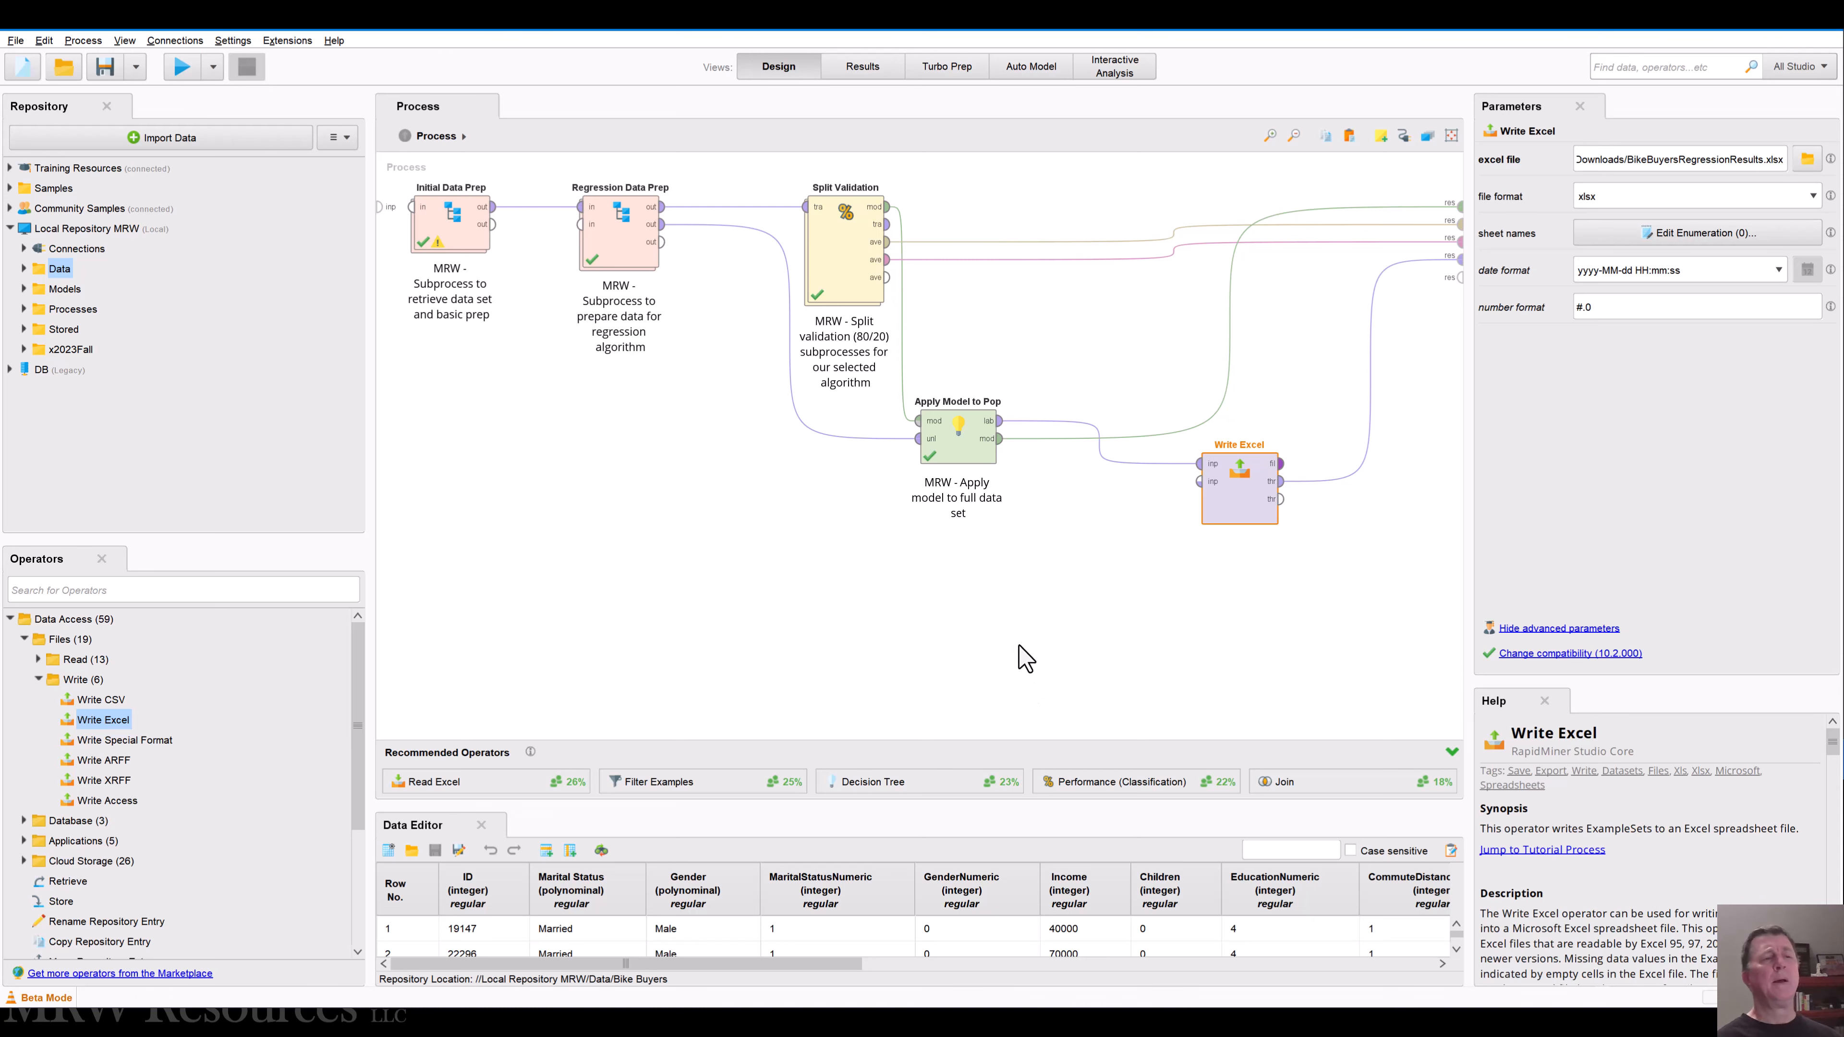
{"action": "left_click", "coordinate": [1581, 306]}
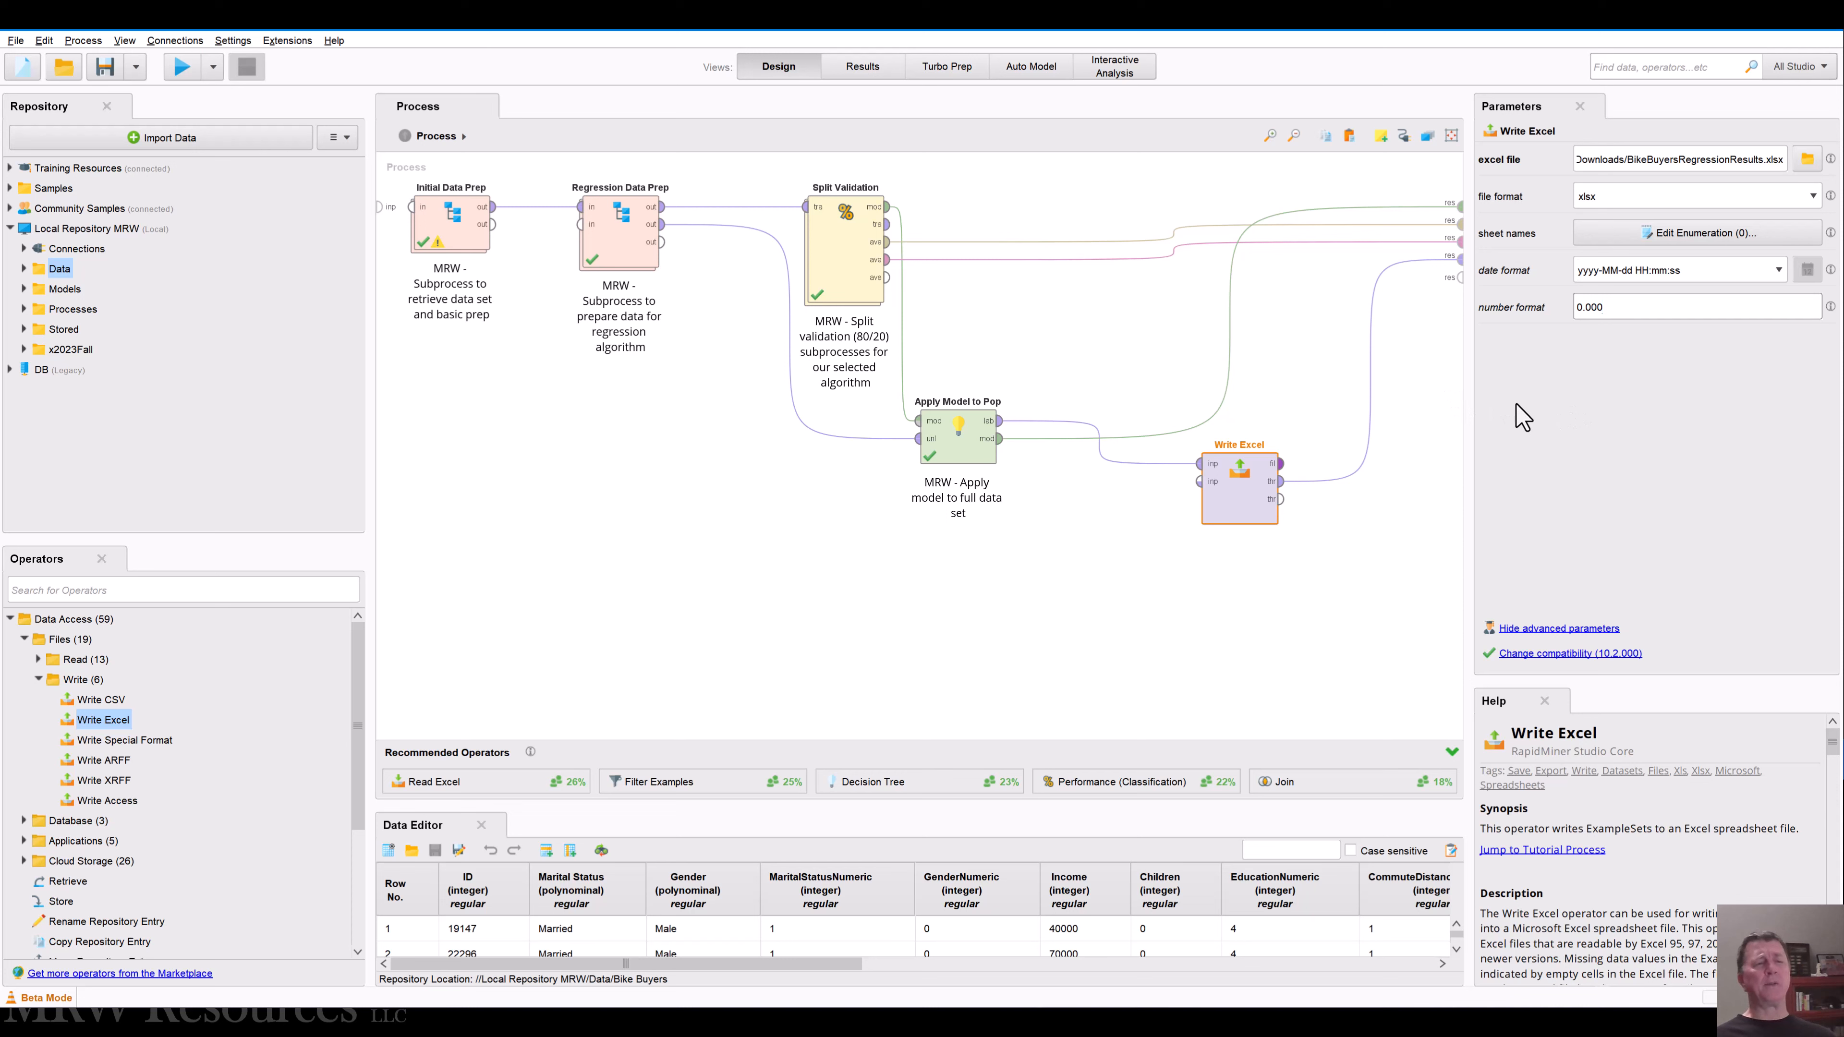
{"action": "left_click", "coordinate": [1283, 568]}
{"action": "left_click", "coordinate": [1230, 475]}
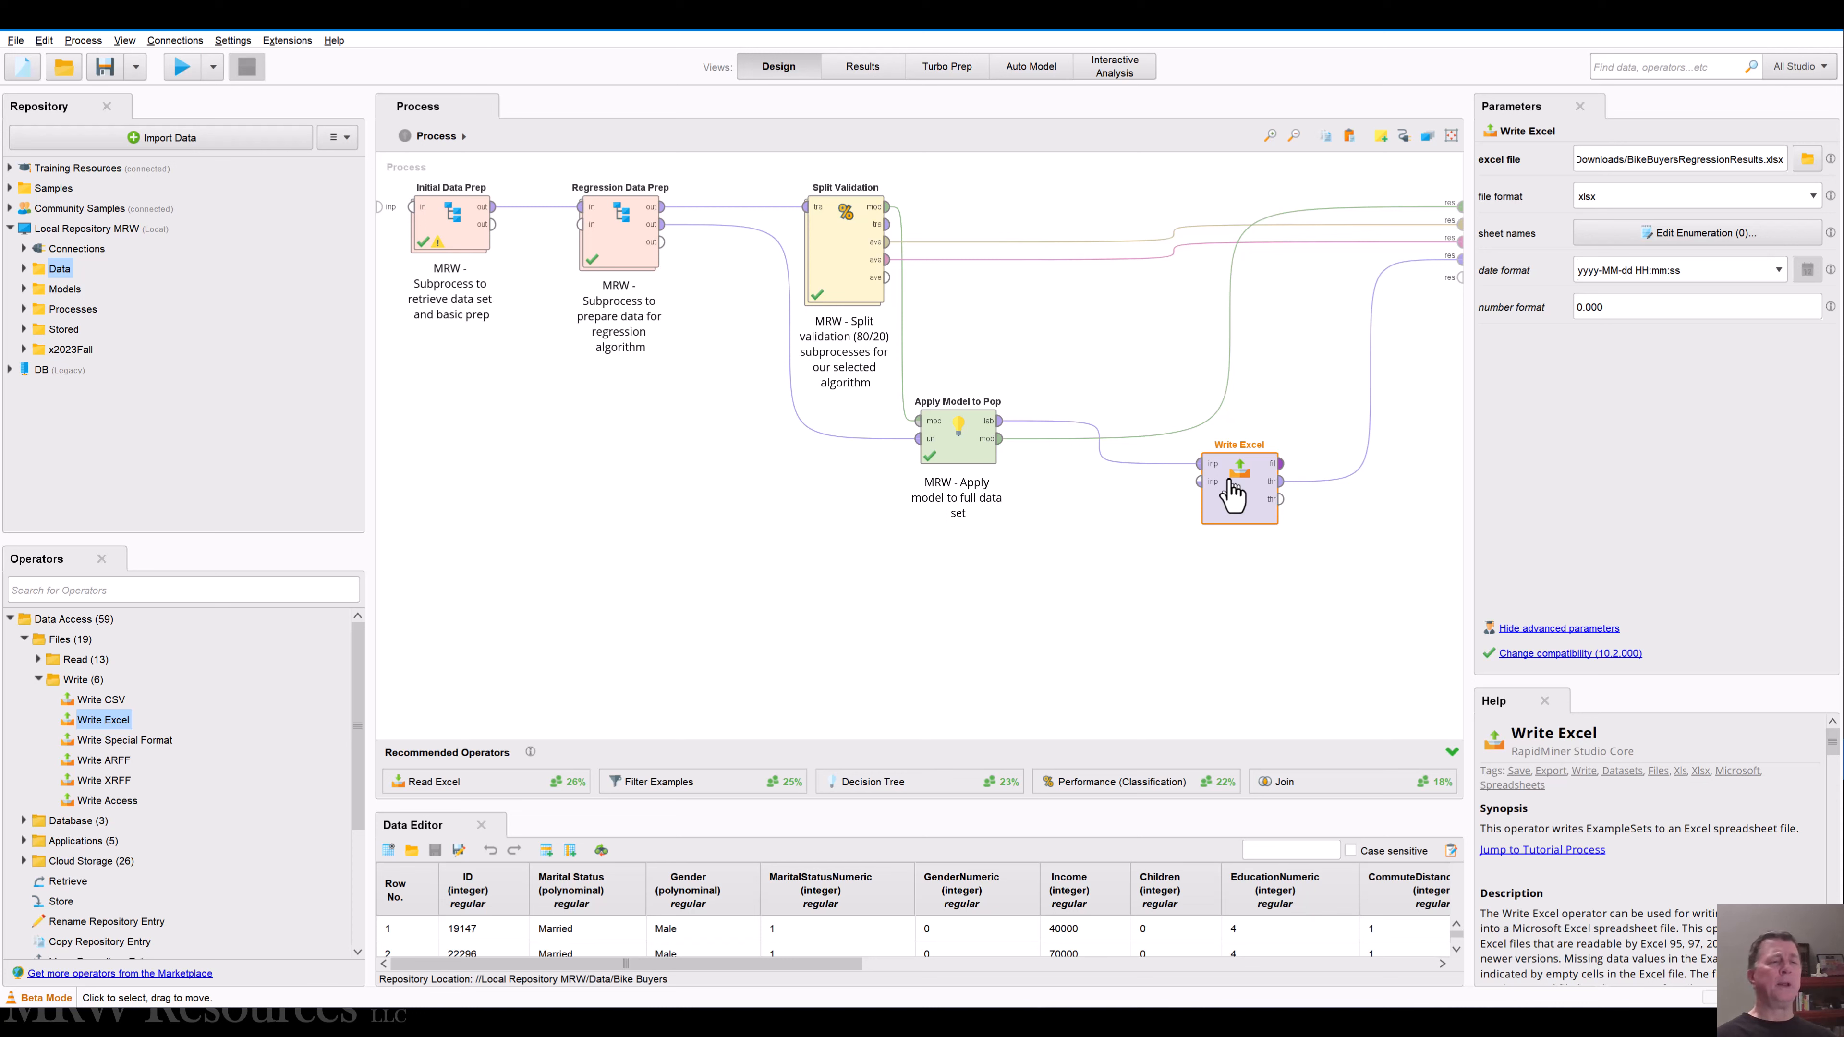
{"action": "left_click", "coordinate": [1334, 590]}
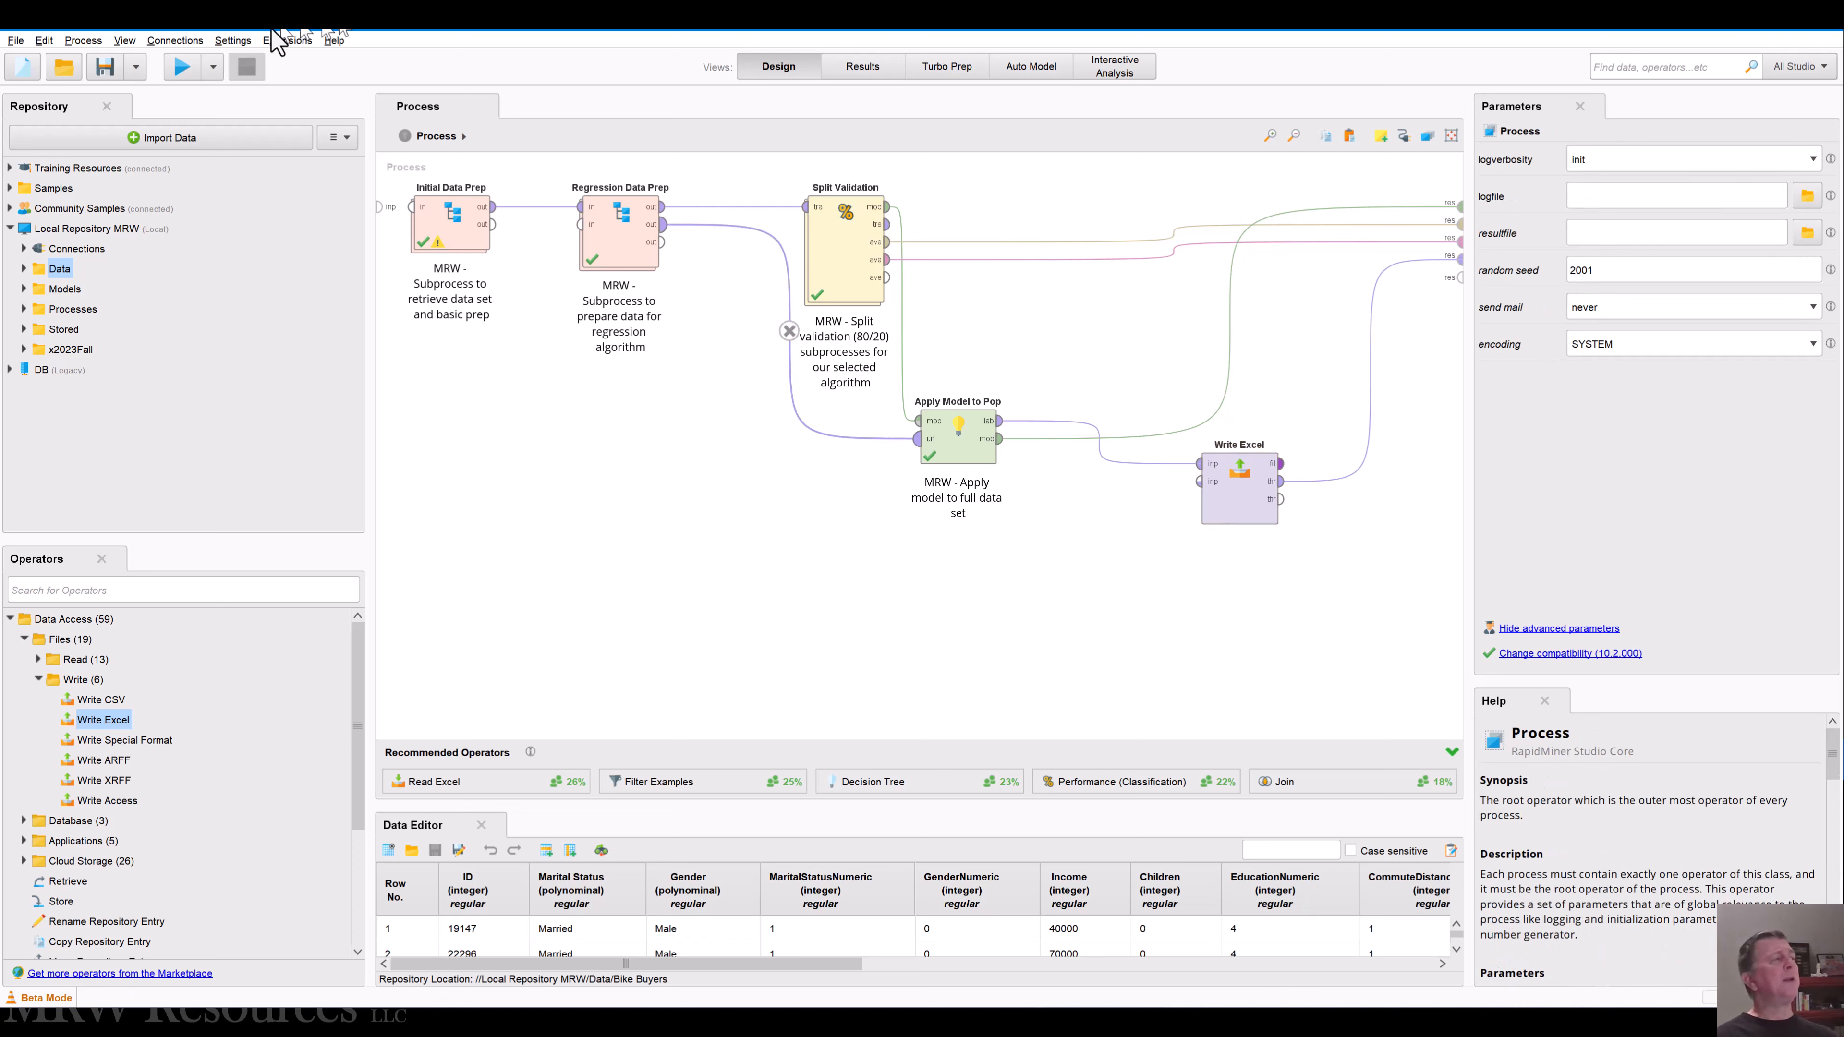
- Save and run the process, and open the exported BikeBuyersRegressionResults.xlsx from the Downloads folder in Excel
{"action": "left_click", "coordinate": [183, 73]}
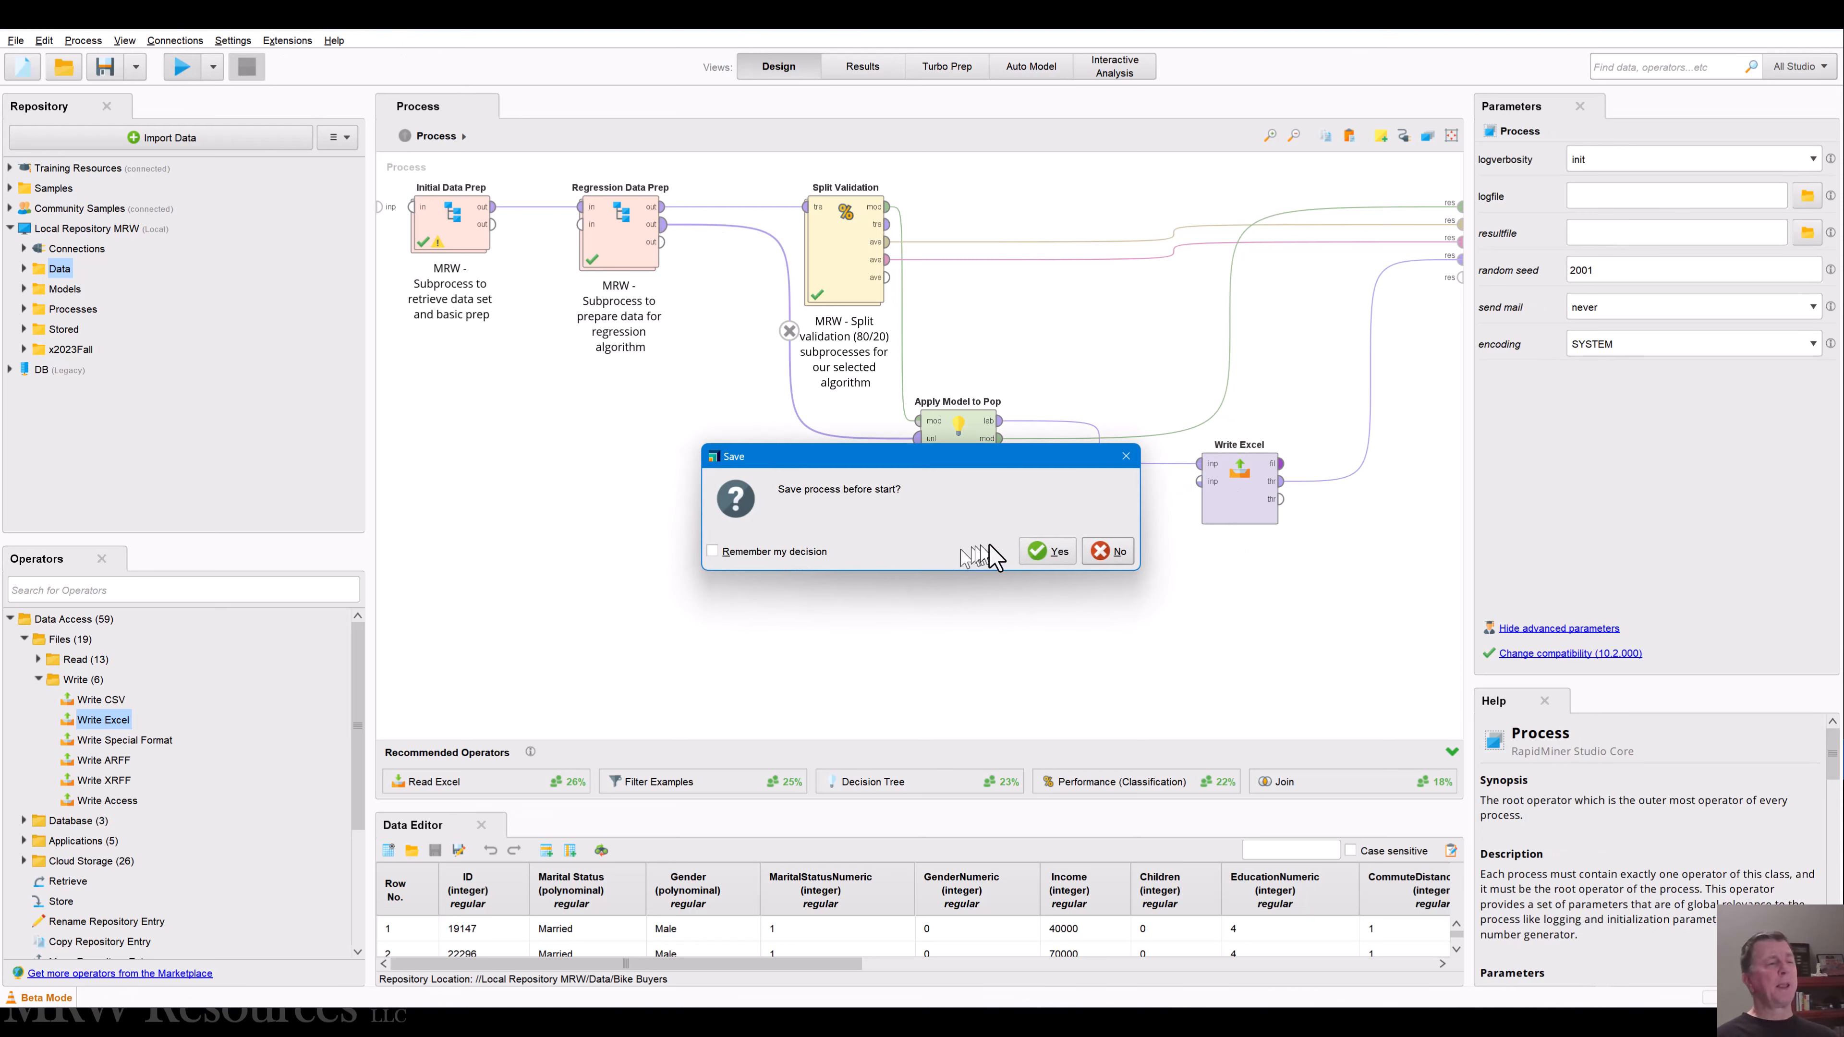
{"action": "left_click", "coordinate": [1034, 555]}
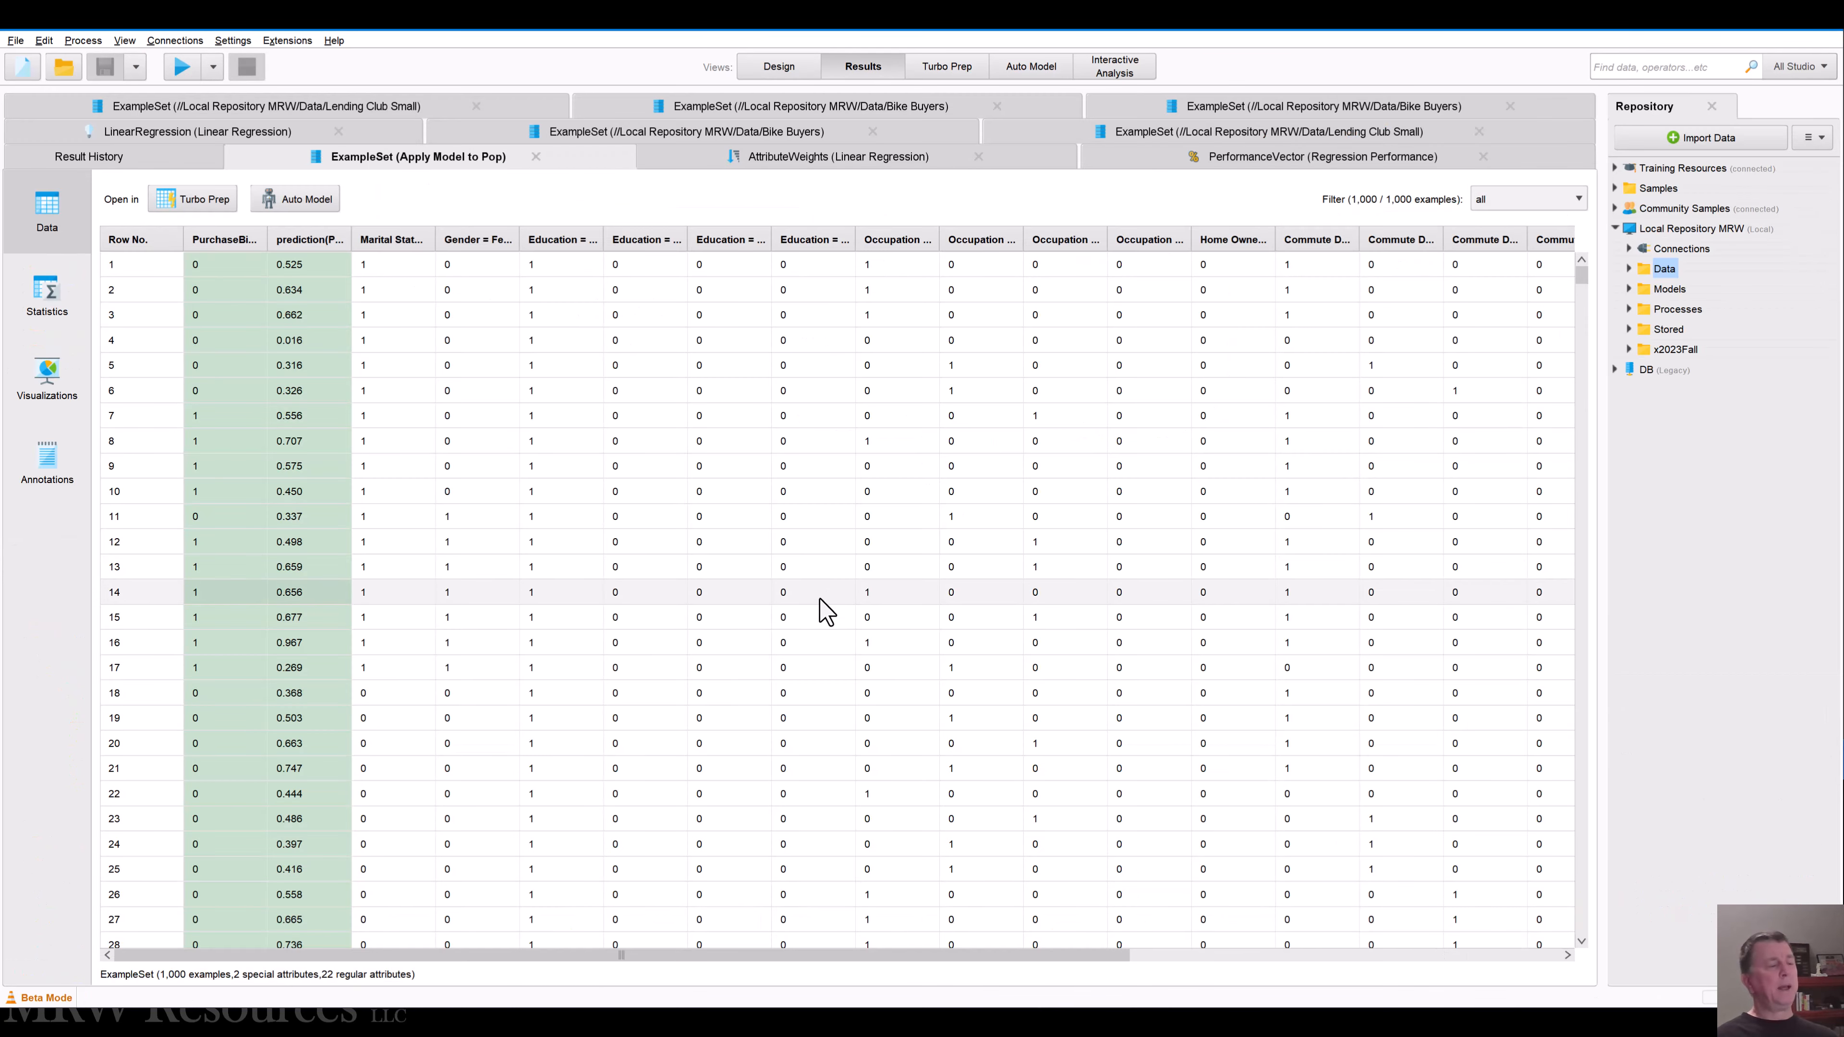
{"action": "mouse_move", "coordinate": [904, 1027]}
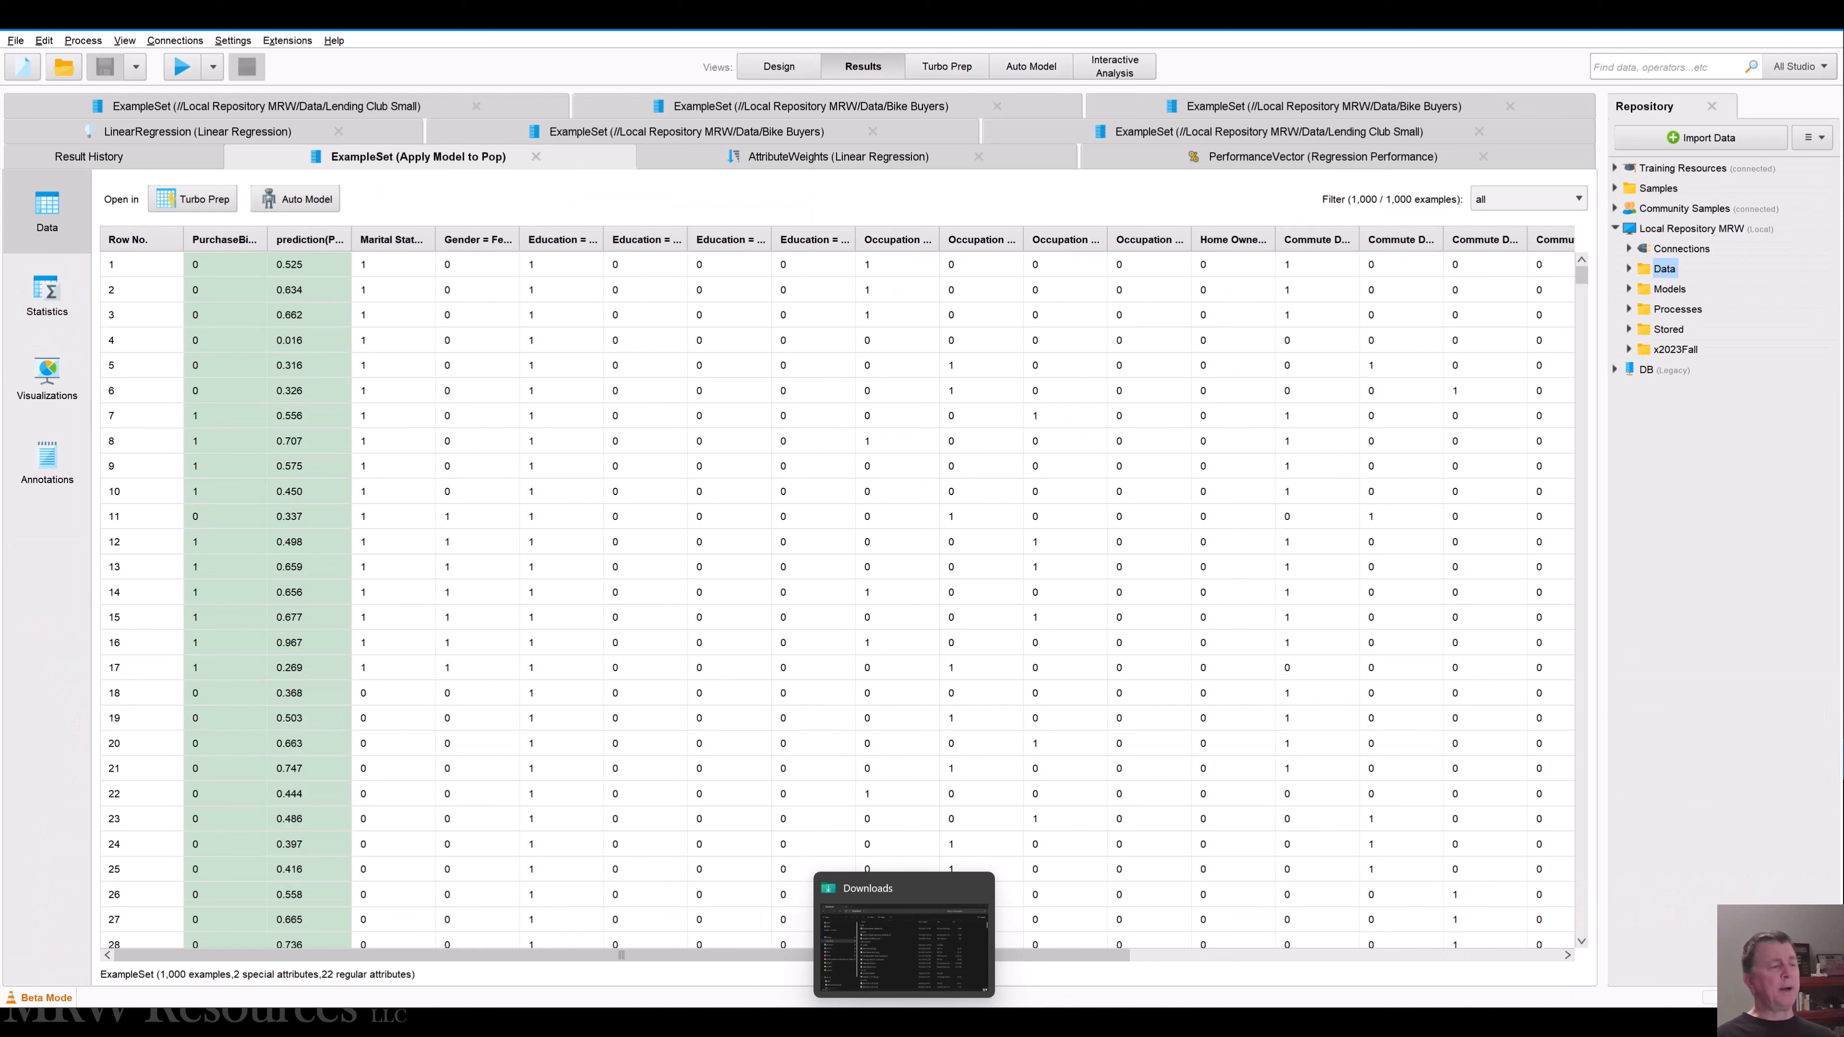
{"action": "left_click", "coordinate": [904, 944]}
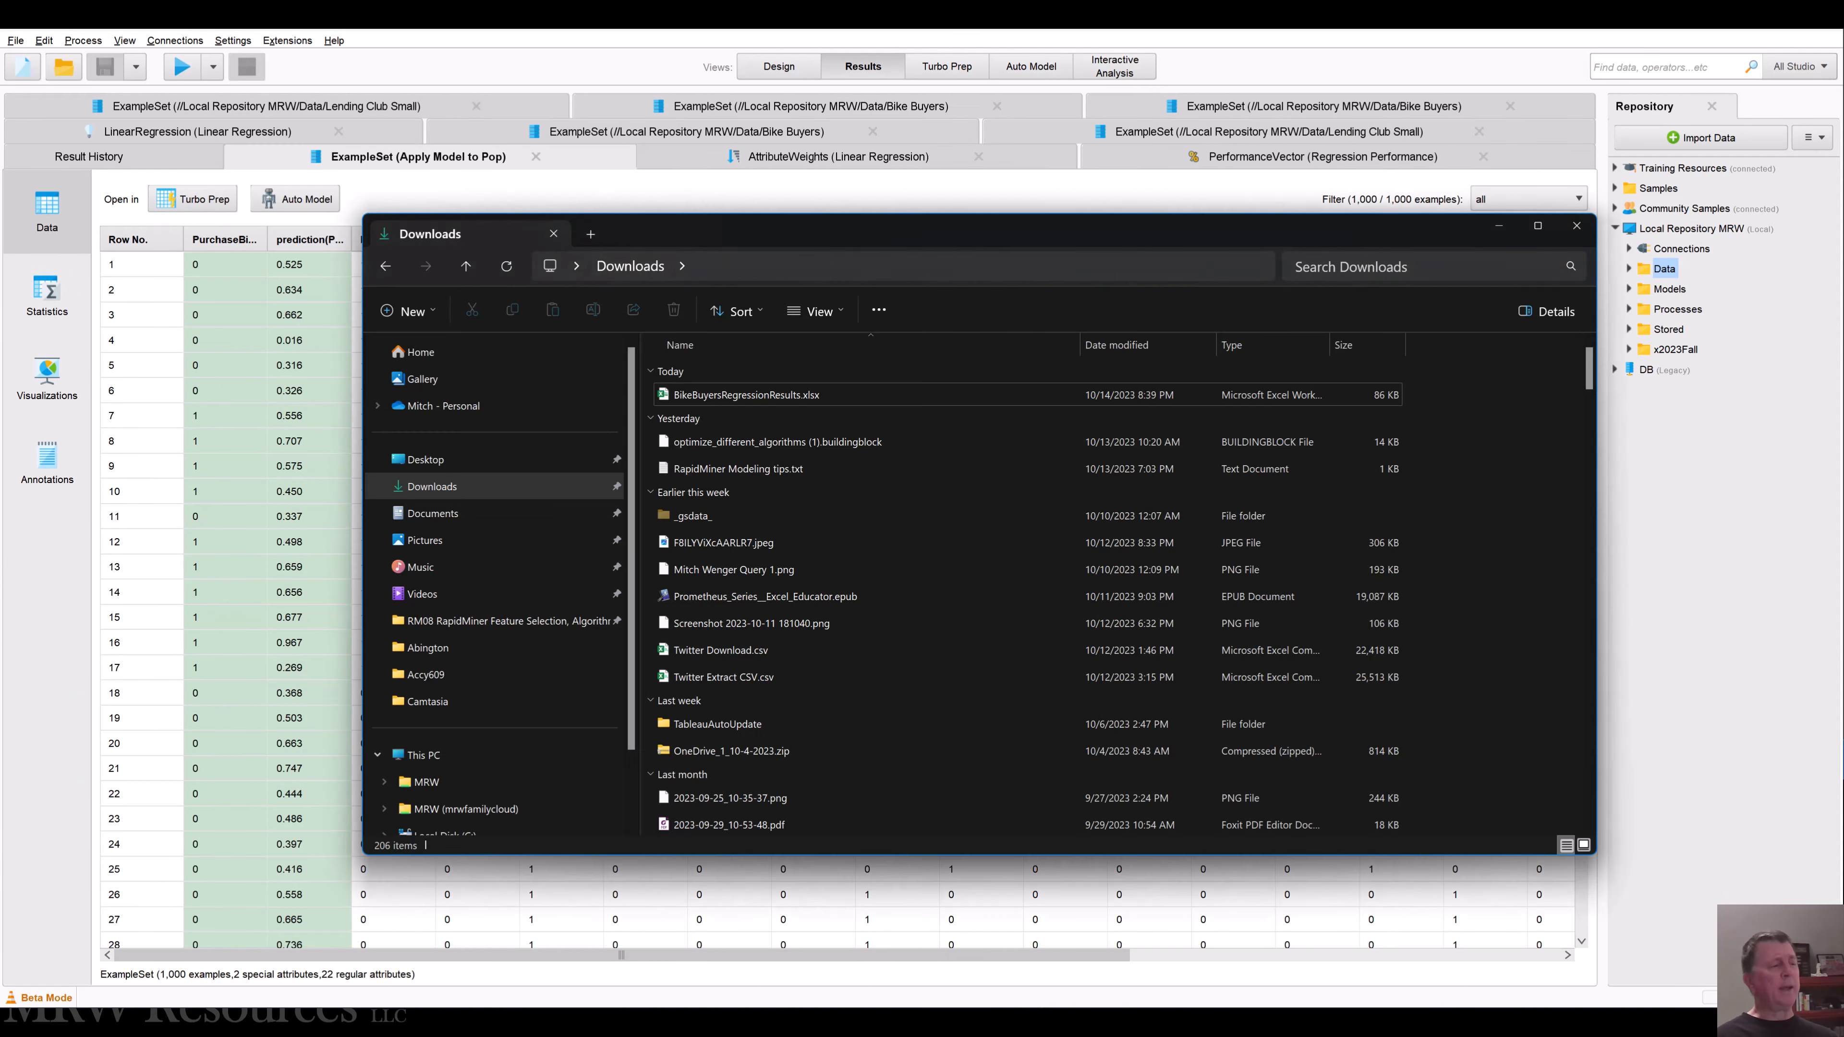
{"action": "left_click", "coordinate": [726, 398]}
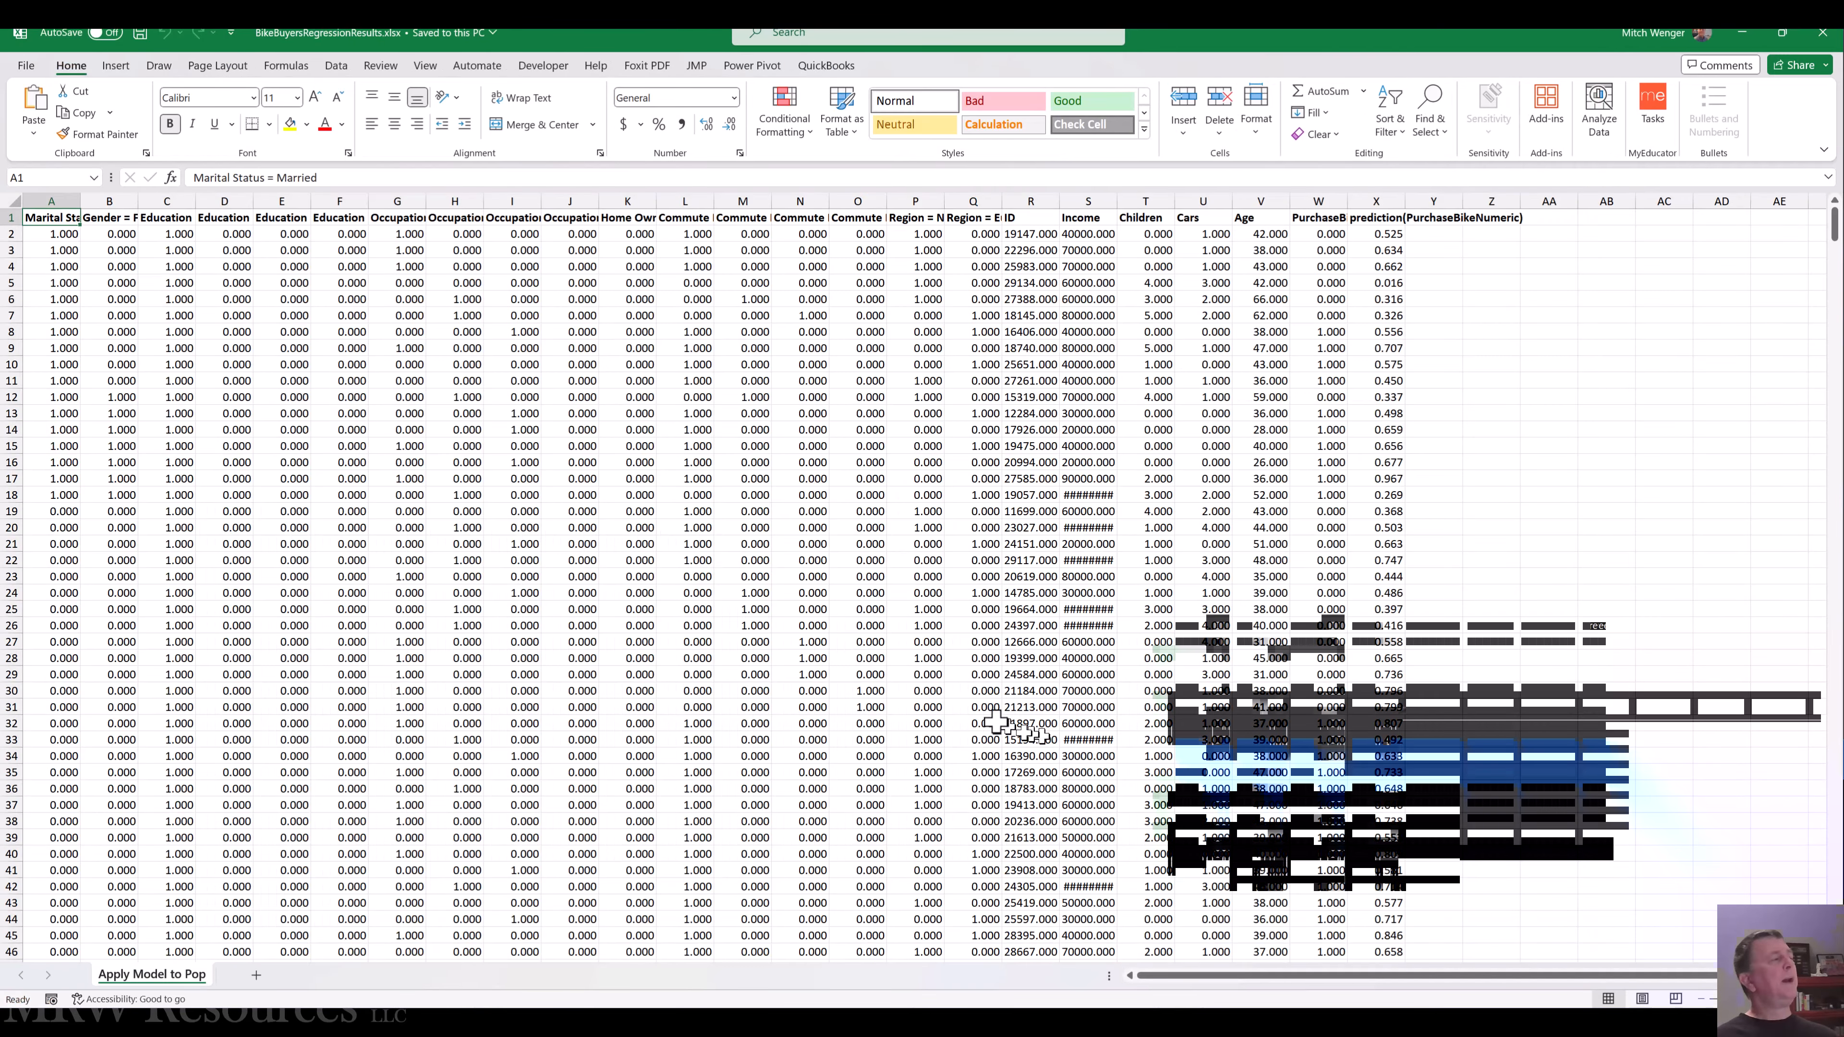
- Convert the exported prediction data on the Apply Model to Pop sheet into a table with a header row
{"action": "left_click", "coordinate": [1089, 336]}
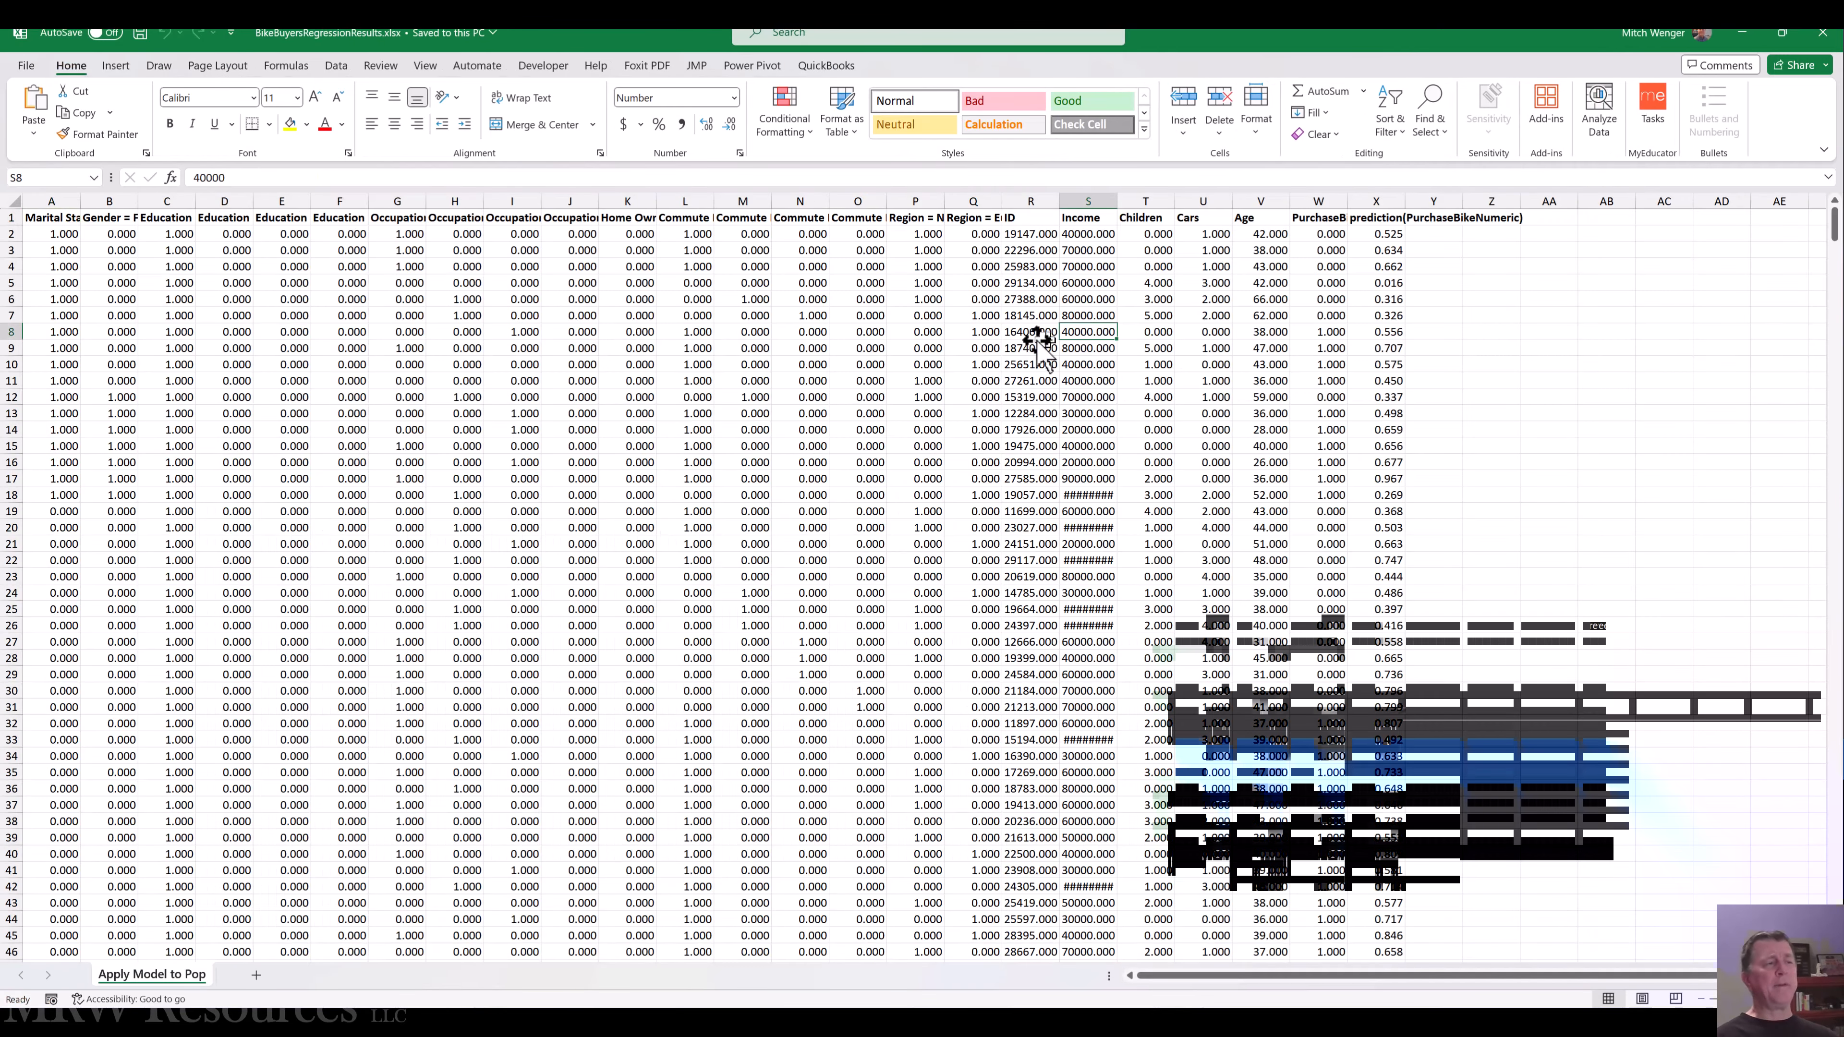
{"action": "left_click", "coordinate": [116, 67]}
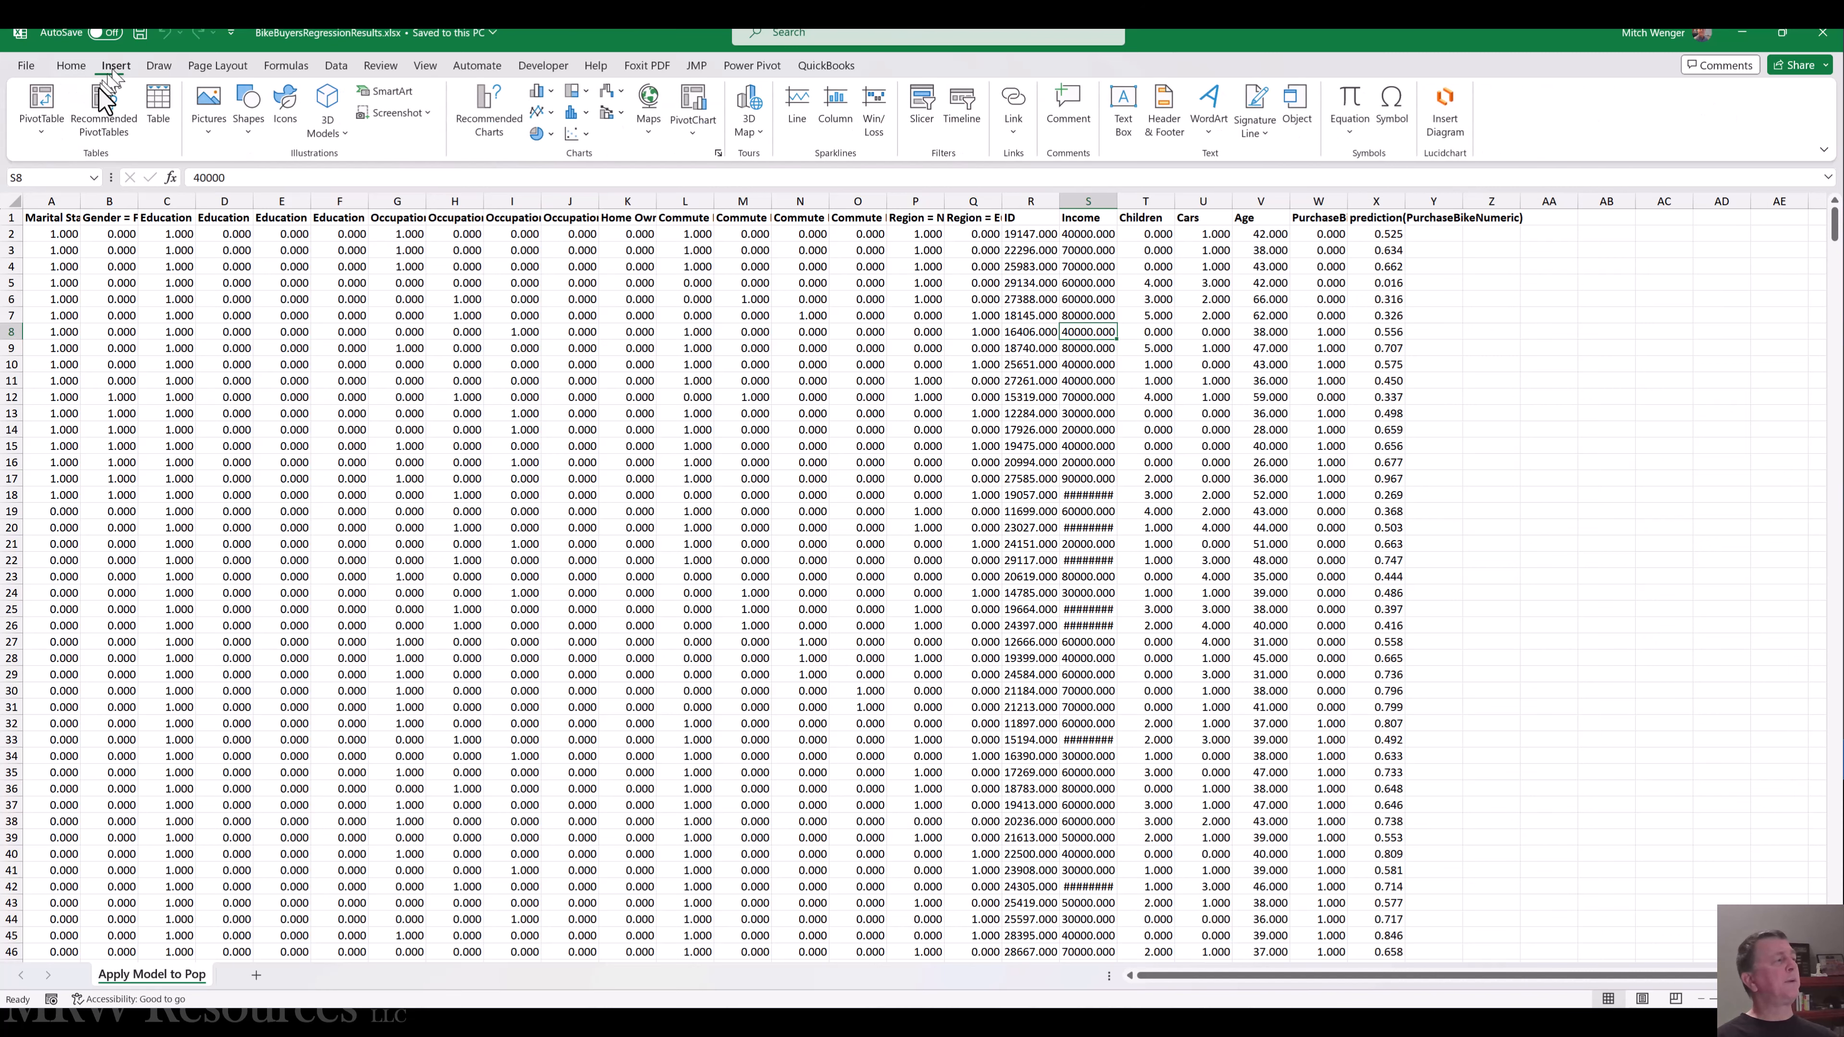
{"action": "left_click", "coordinate": [160, 109]}
{"action": "left_click", "coordinate": [889, 562]}
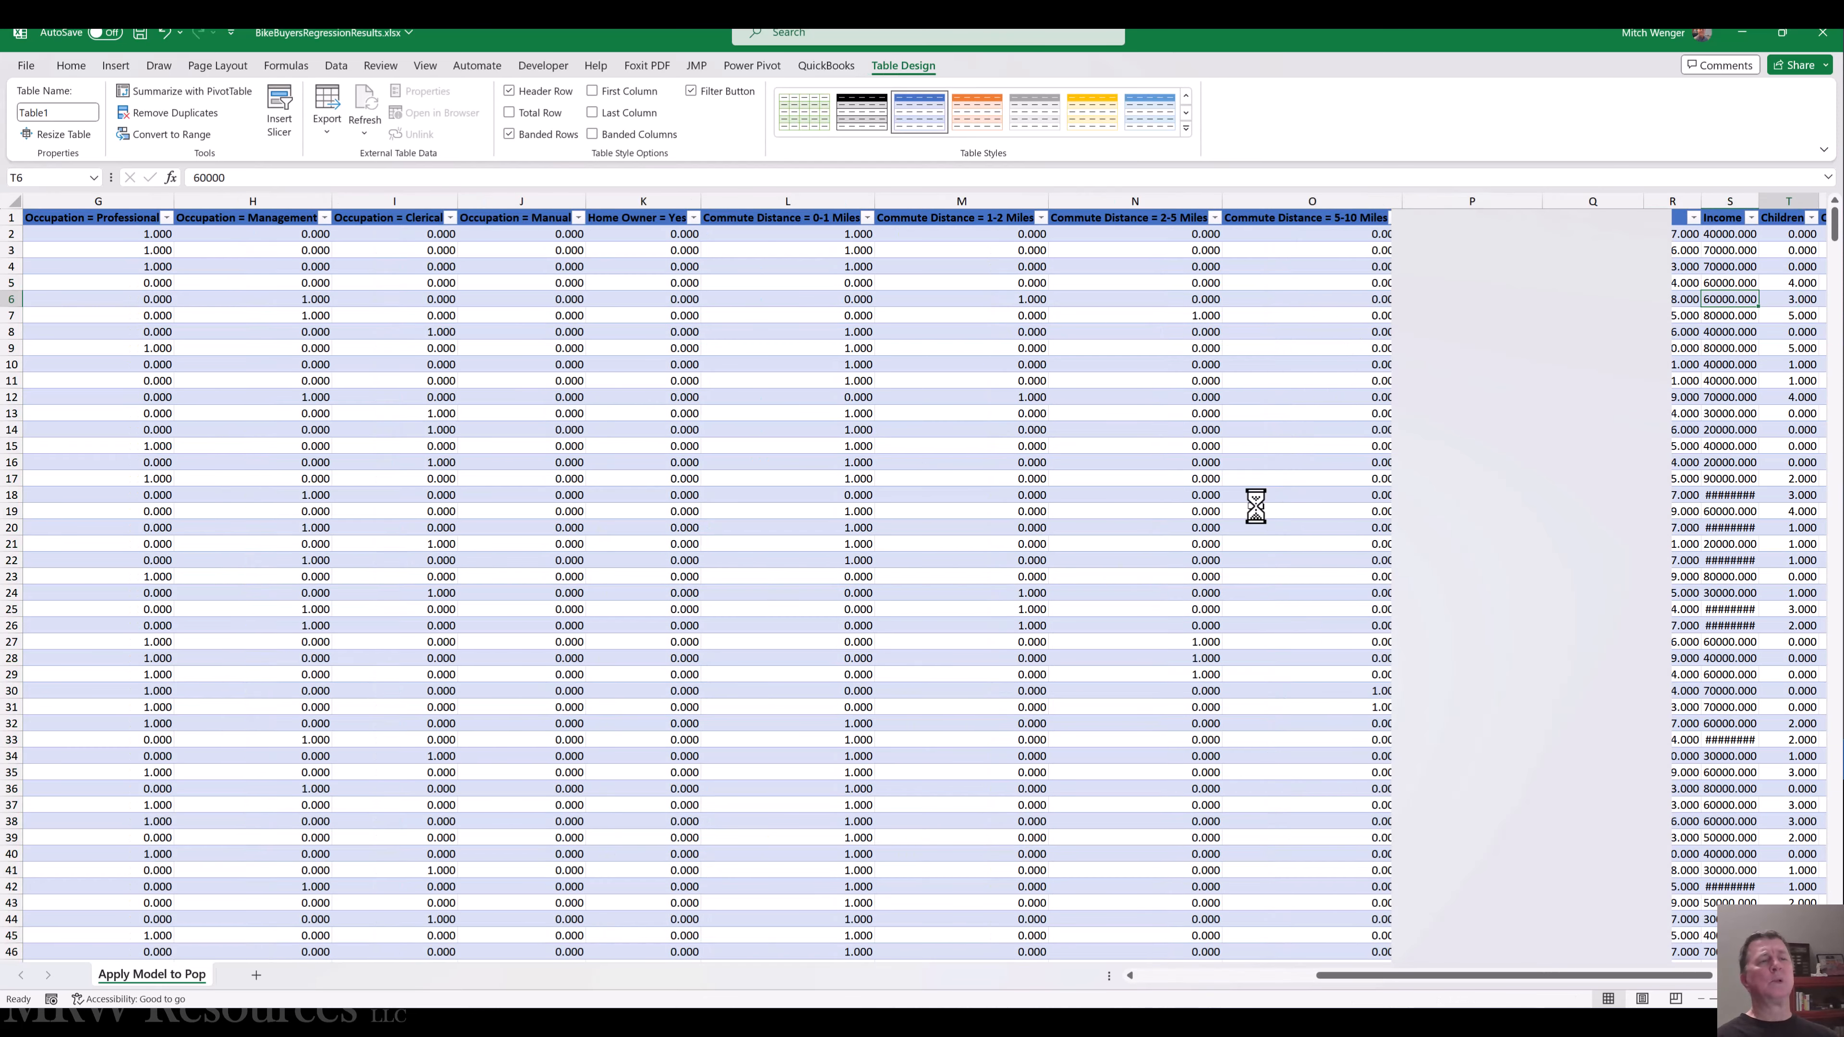
- Examine the last columns of the table, through prediction(PurchaseBikeNumeric)
{"action": "key", "text": "Right"}
{"action": "key", "text": "Right"}
{"action": "key", "text": "Right"}
{"action": "key", "text": "Right"}
{"action": "key", "text": "Right"}
{"action": "key", "text": "Right"}
{"action": "key", "text": "Right"}
{"action": "key", "text": "Right"}
{"action": "key", "text": "Right"}
{"action": "key", "text": "Left"}
{"action": "left_click", "coordinate": [1127, 478]}
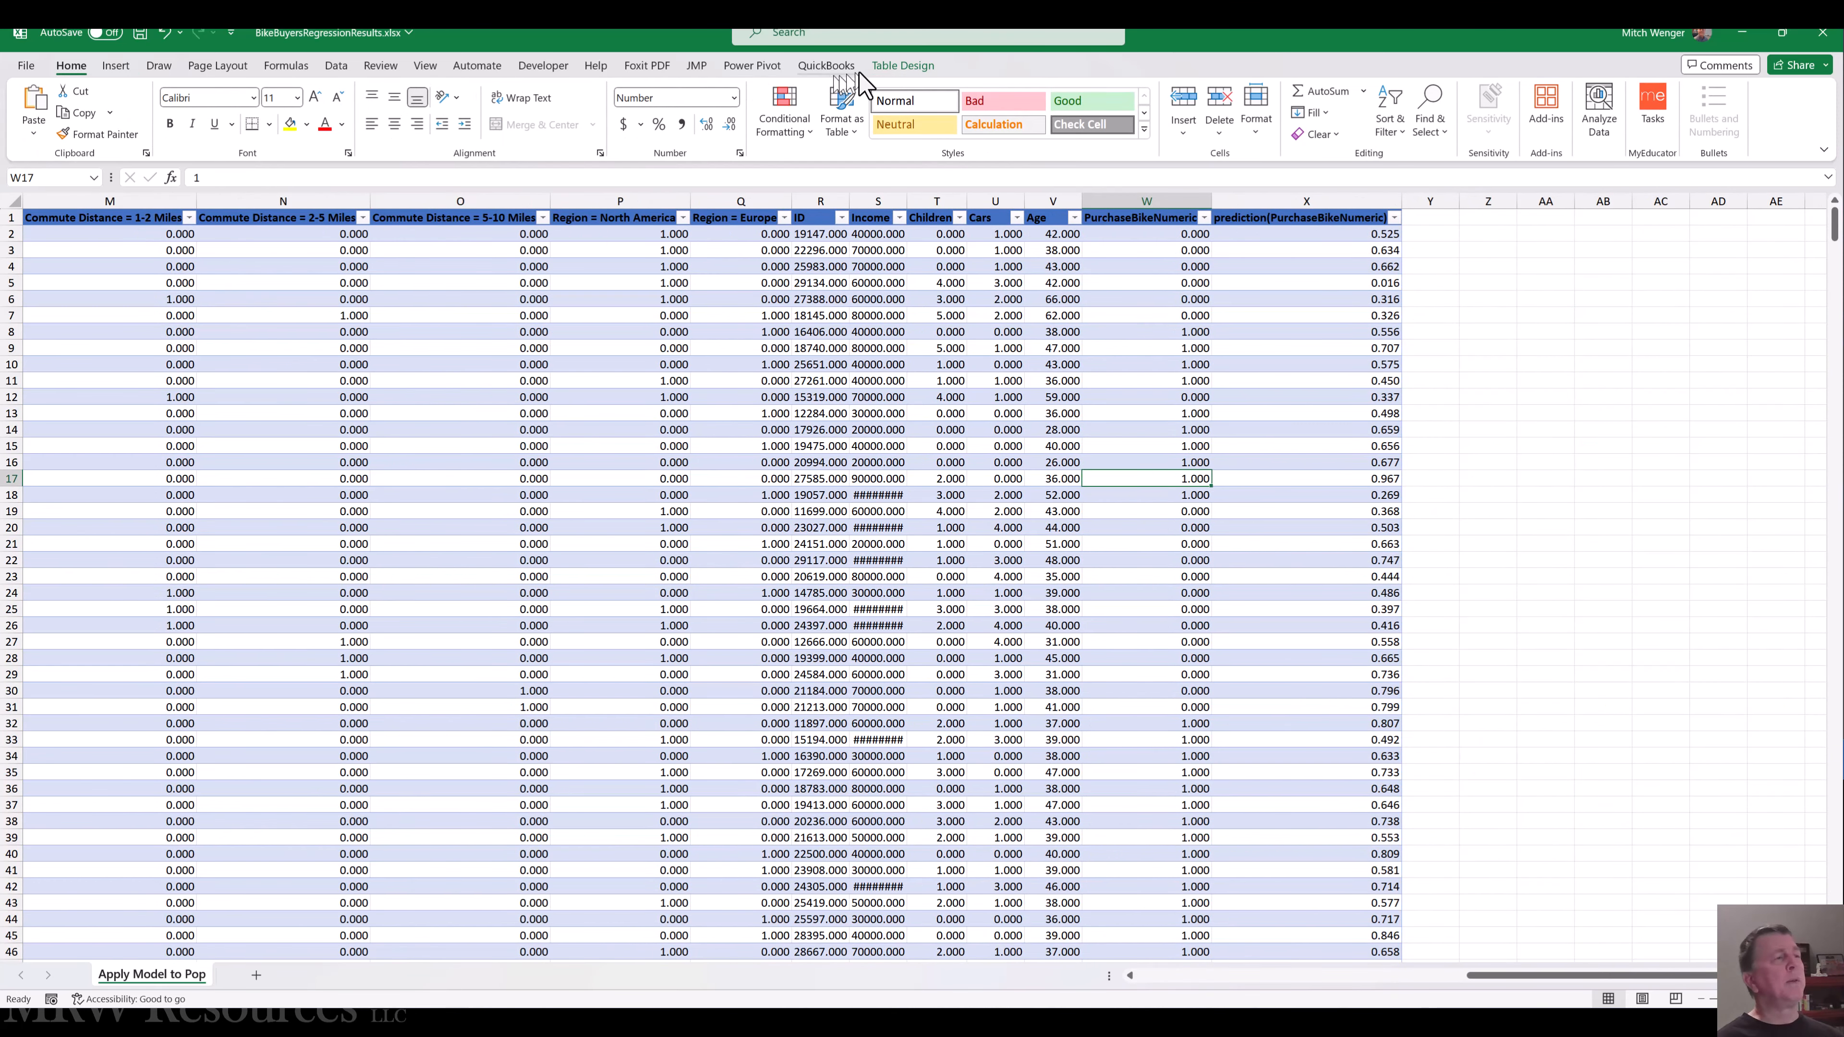
- Apply the gold banded style from the first row of the Medium table styles to the prediction table
{"action": "left_click", "coordinate": [889, 69]}
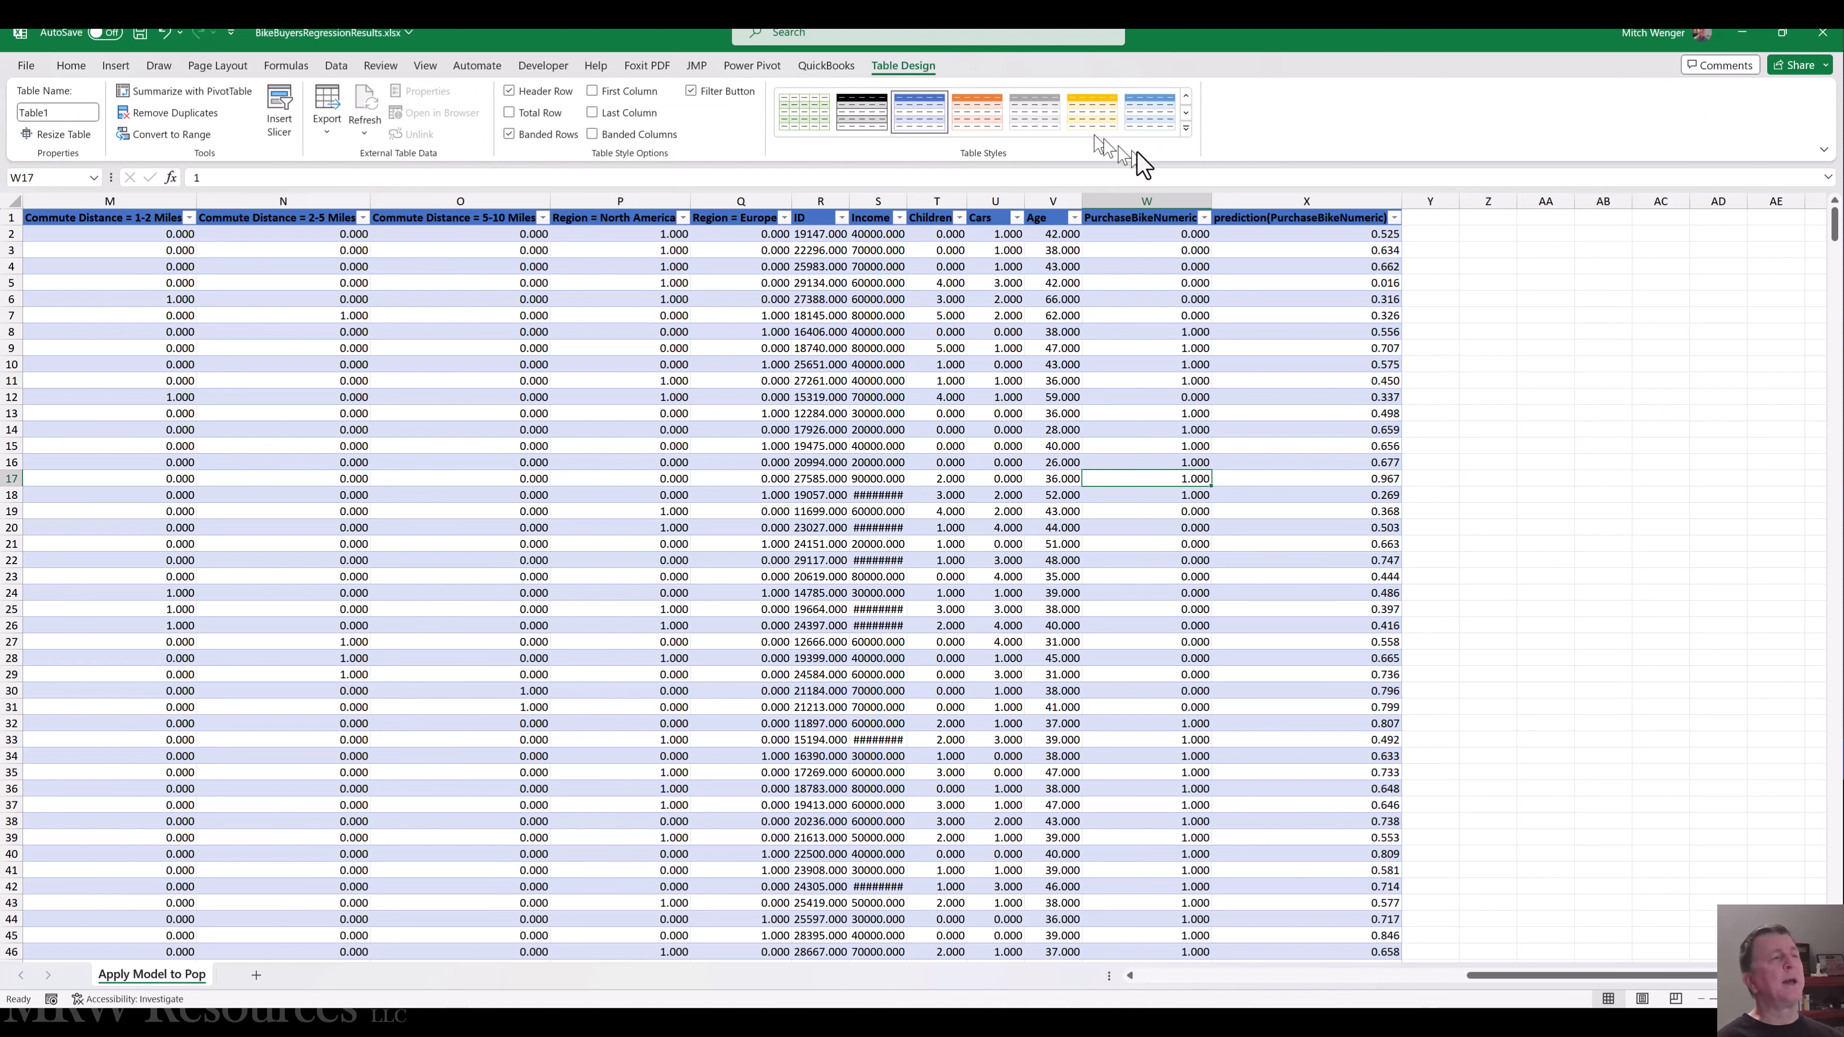
{"action": "left_click", "coordinate": [1186, 129]}
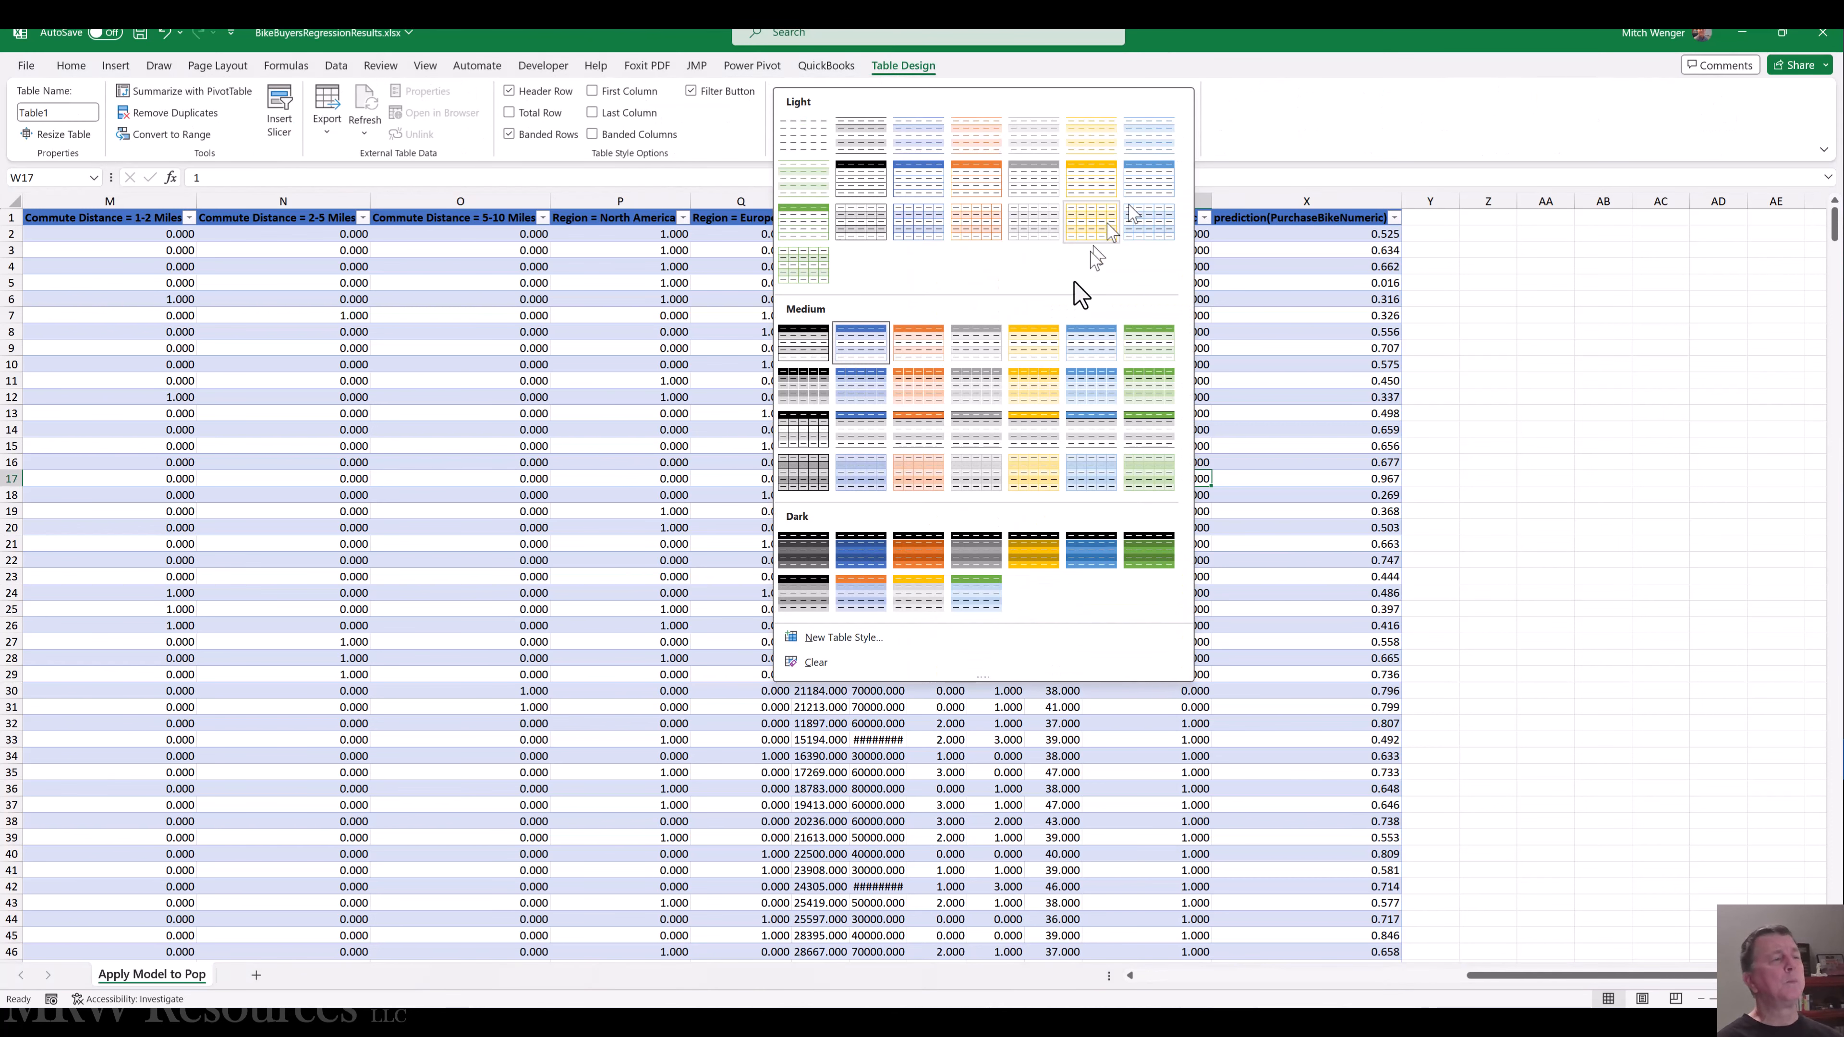
{"action": "left_click", "coordinate": [1031, 343]}
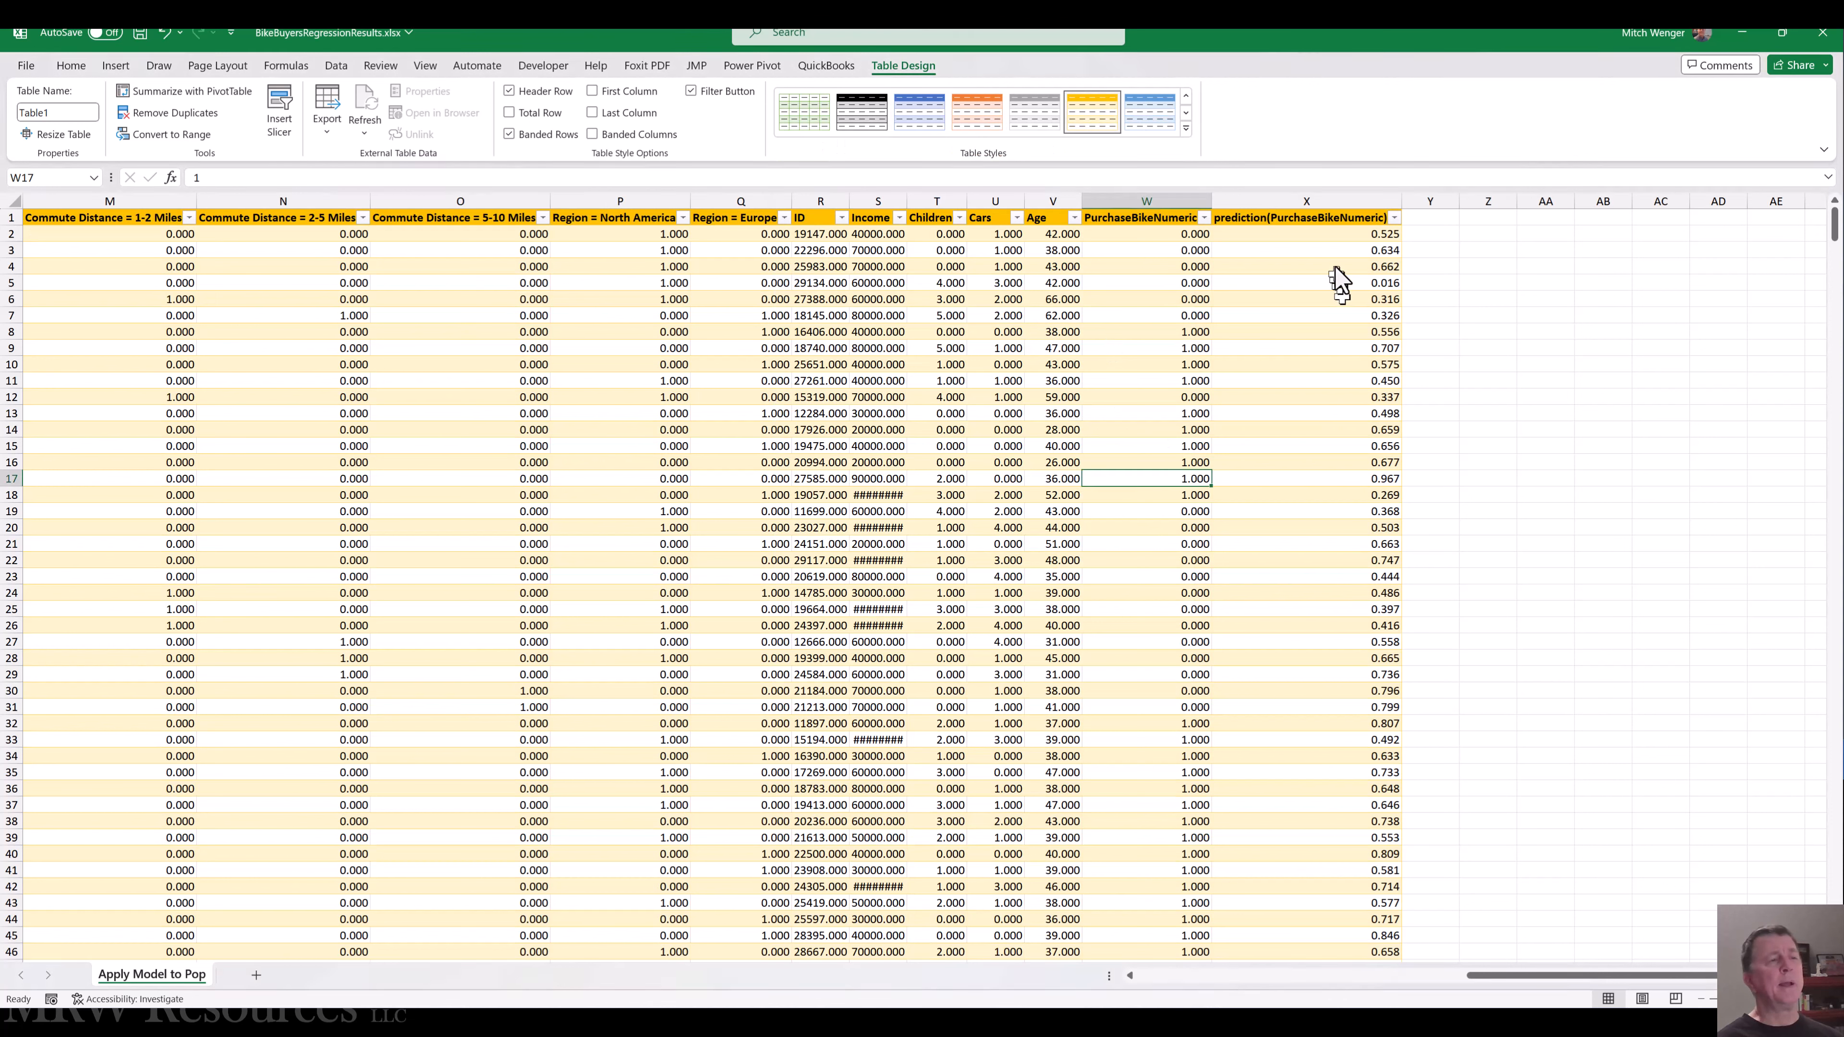
- Add a table column headed Prediction in Y1, directly after prediction(PurchaseBikeNumeric)
{"action": "left_click", "coordinate": [1313, 218]}
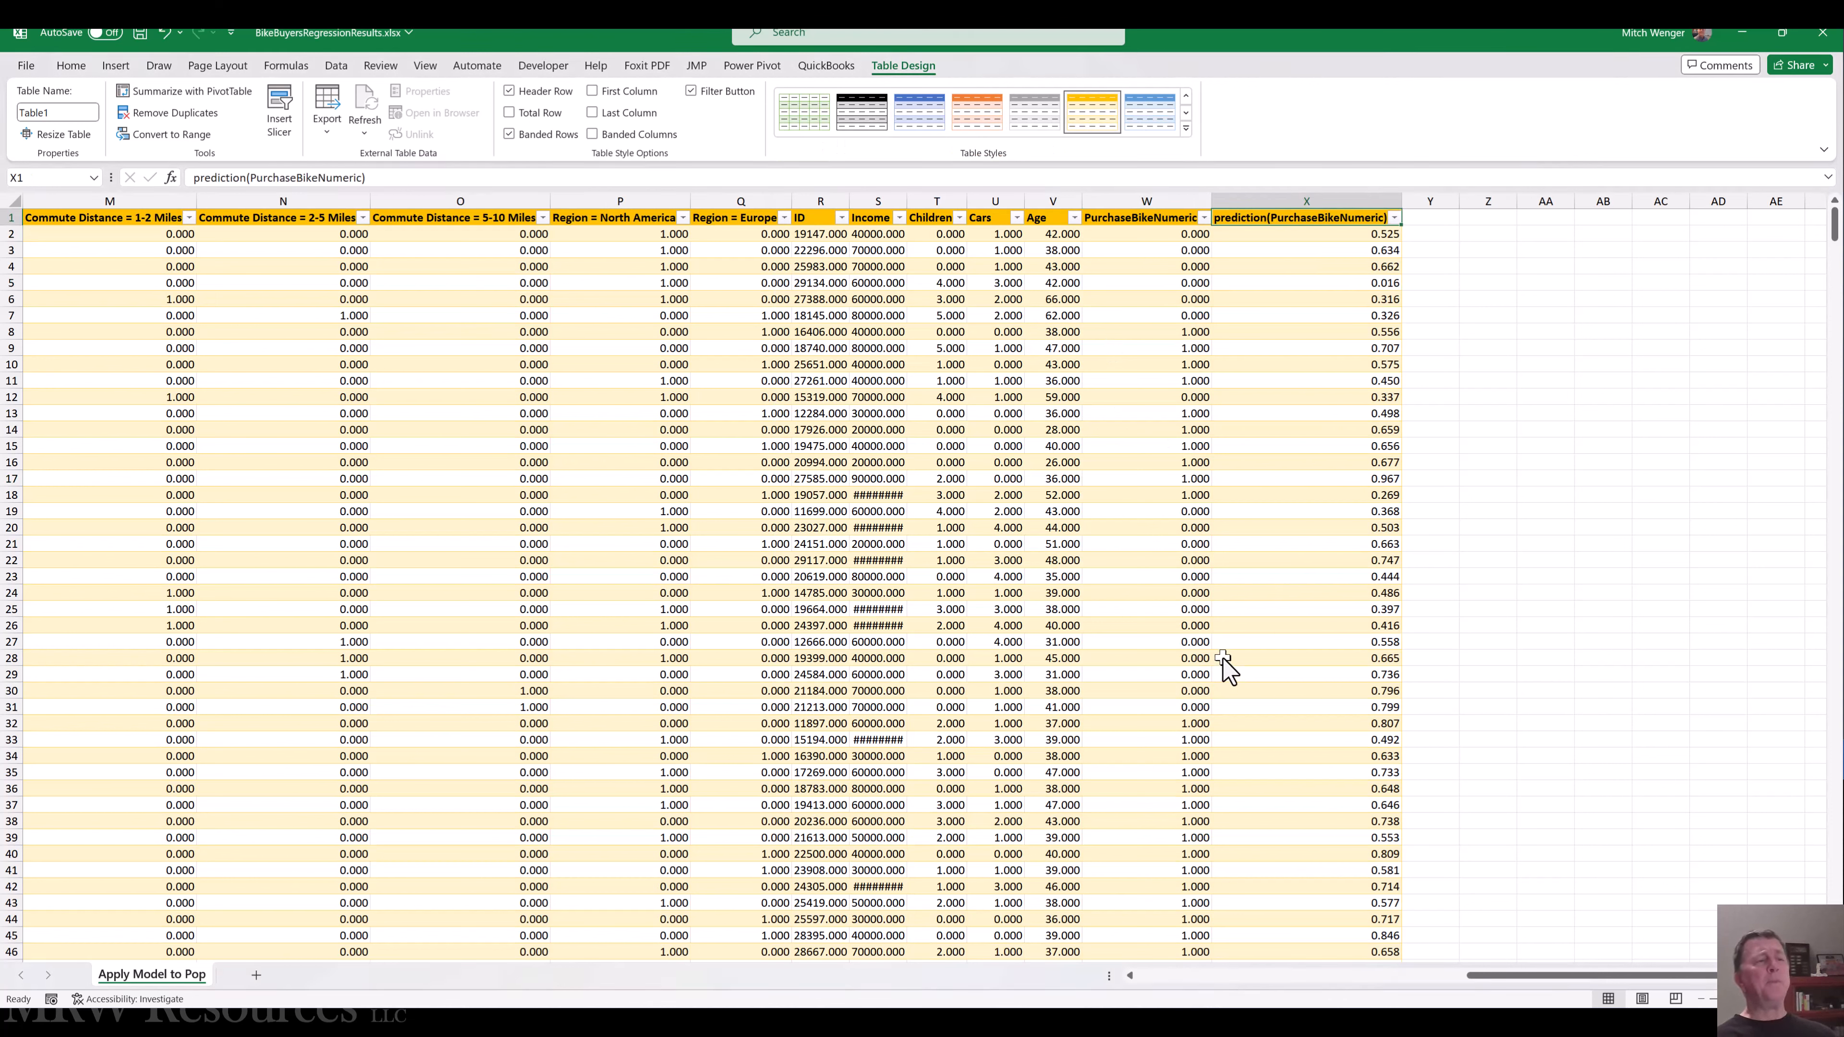
{"action": "key", "text": "Right"}
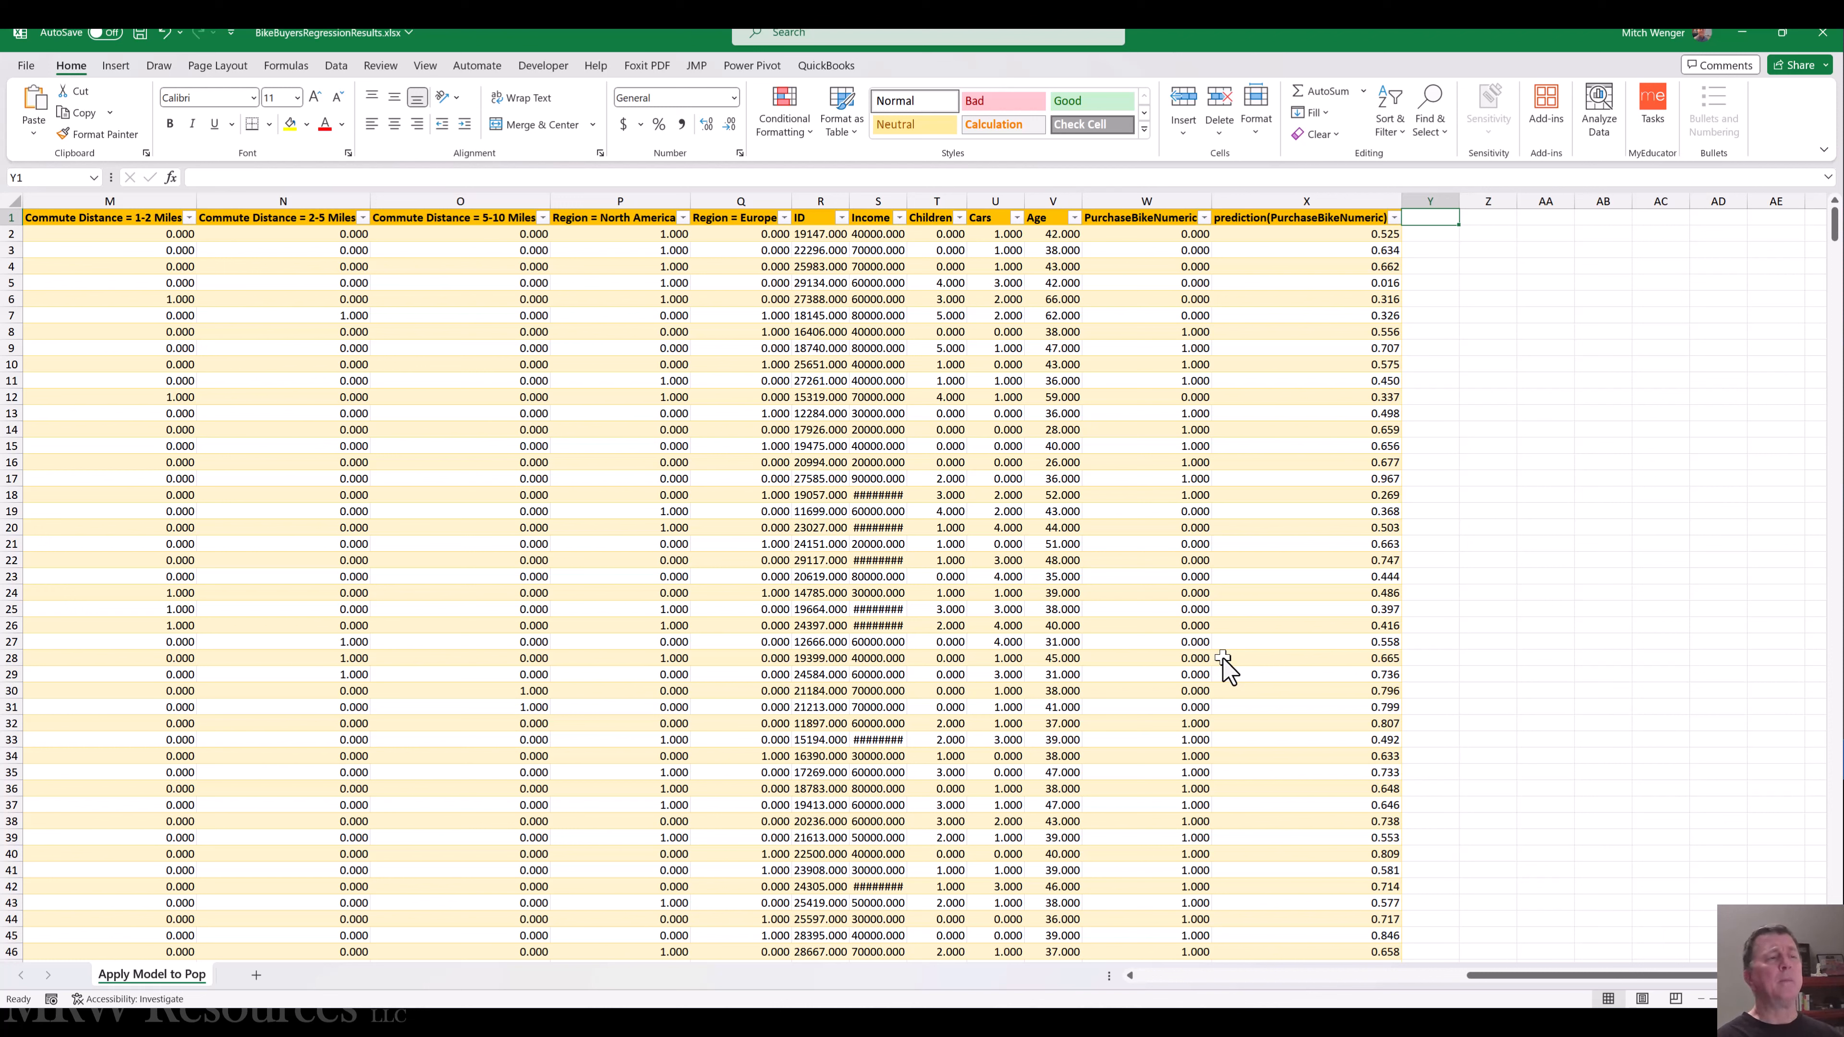
{"action": "type", "text": "P"}
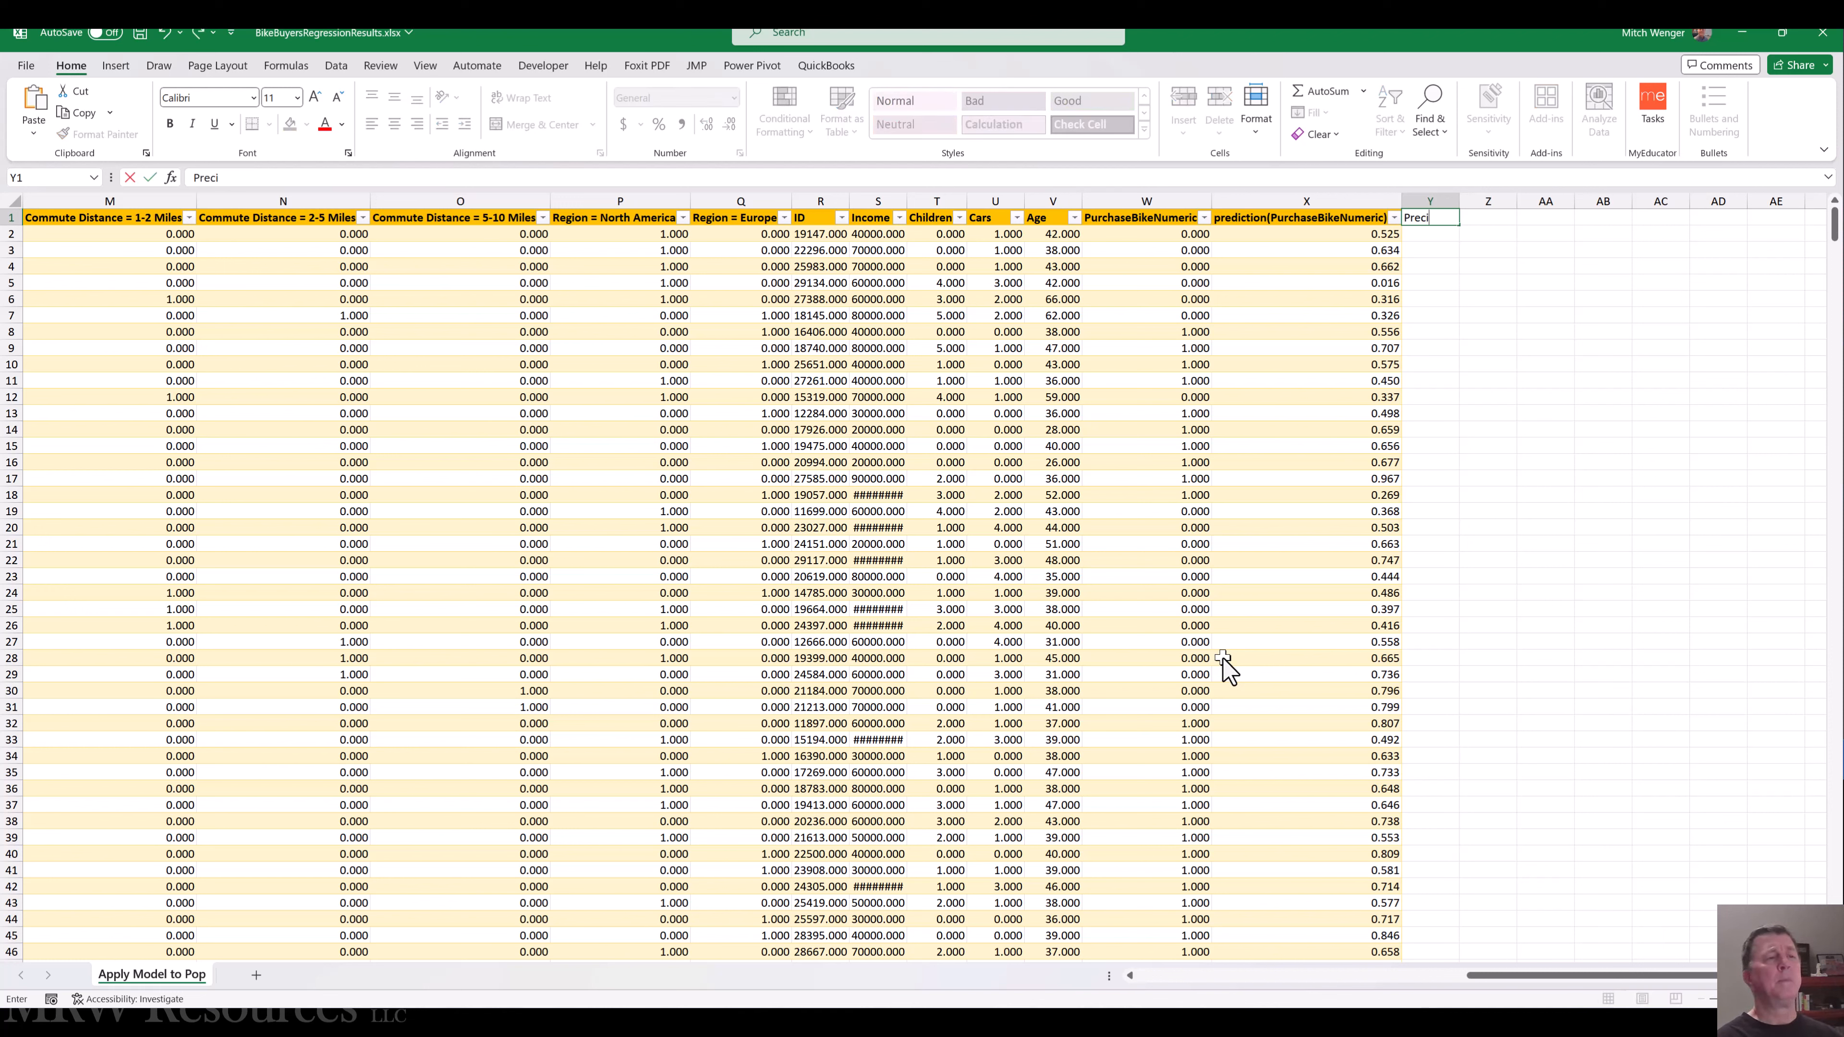
{"action": "type", "text": "rediction"}
{"action": "key", "text": "Return"}
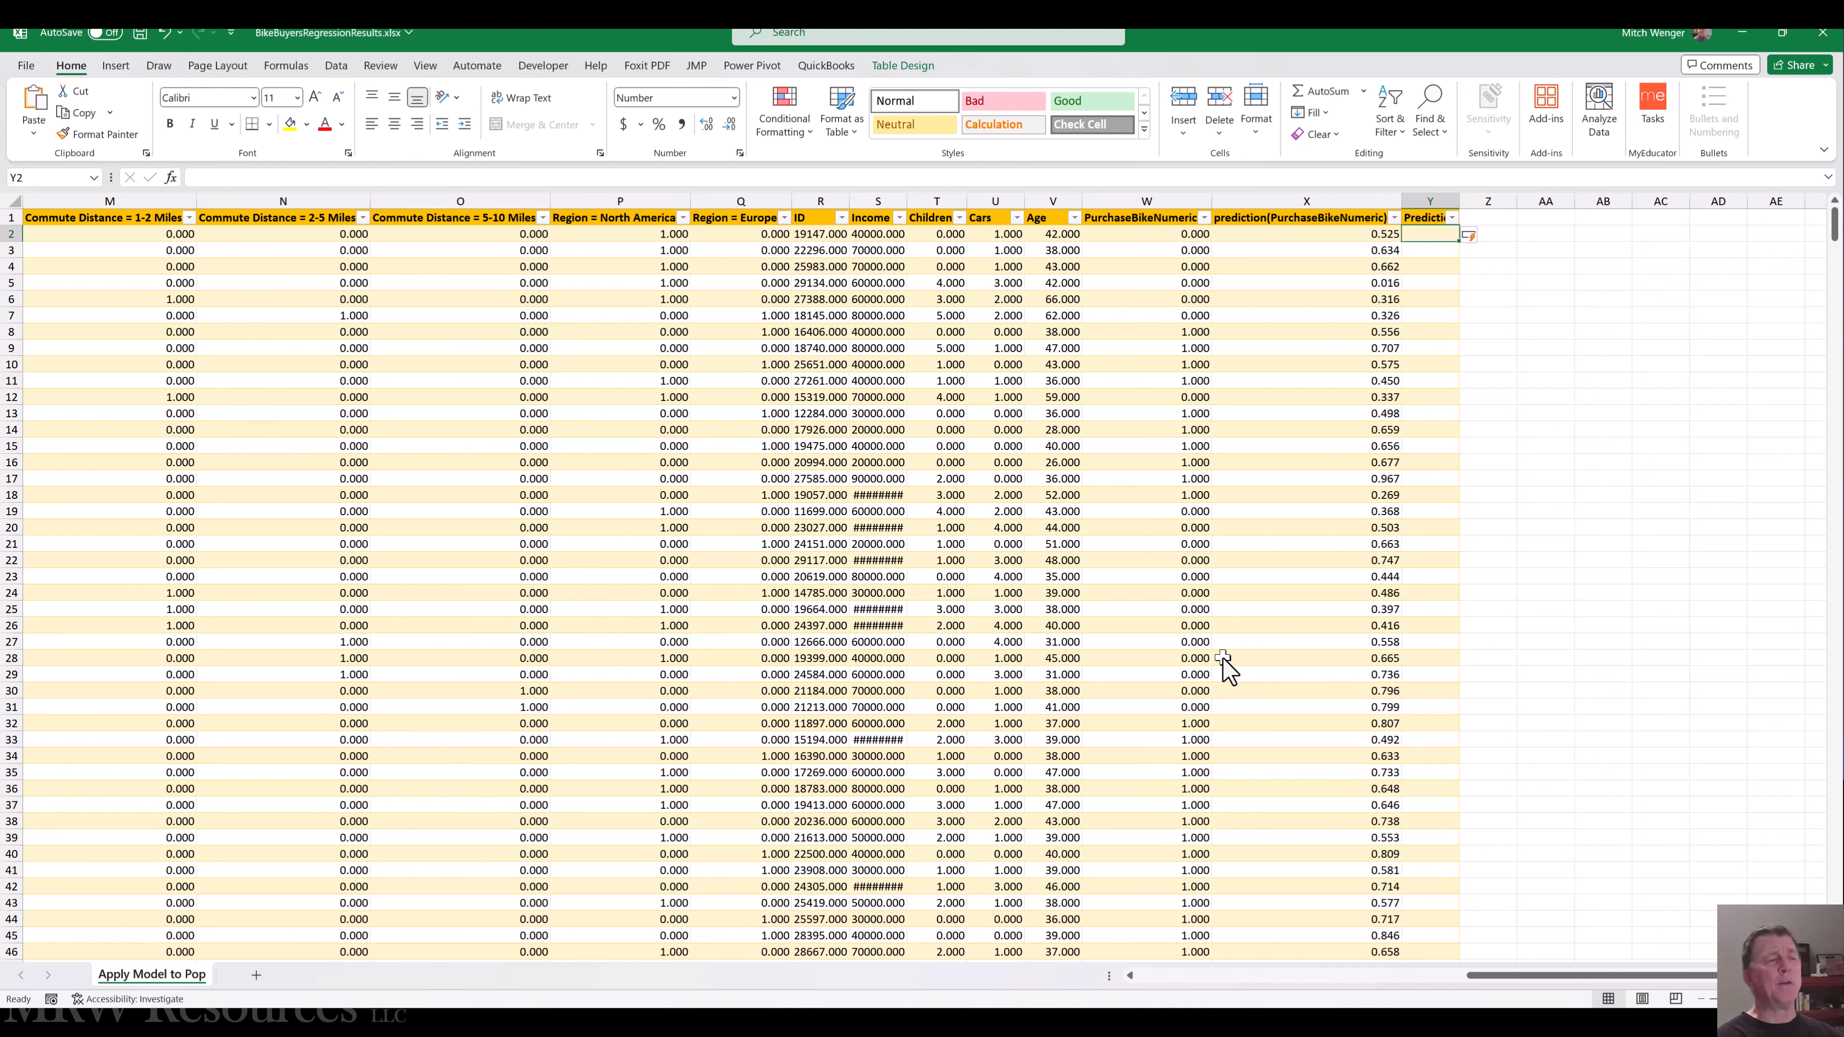
- Fill the Prediction column with =ROUND([@[prediction(PurchaseBikeNumeric)]],0), starting in cell Y2
{"action": "type", "text": "="}
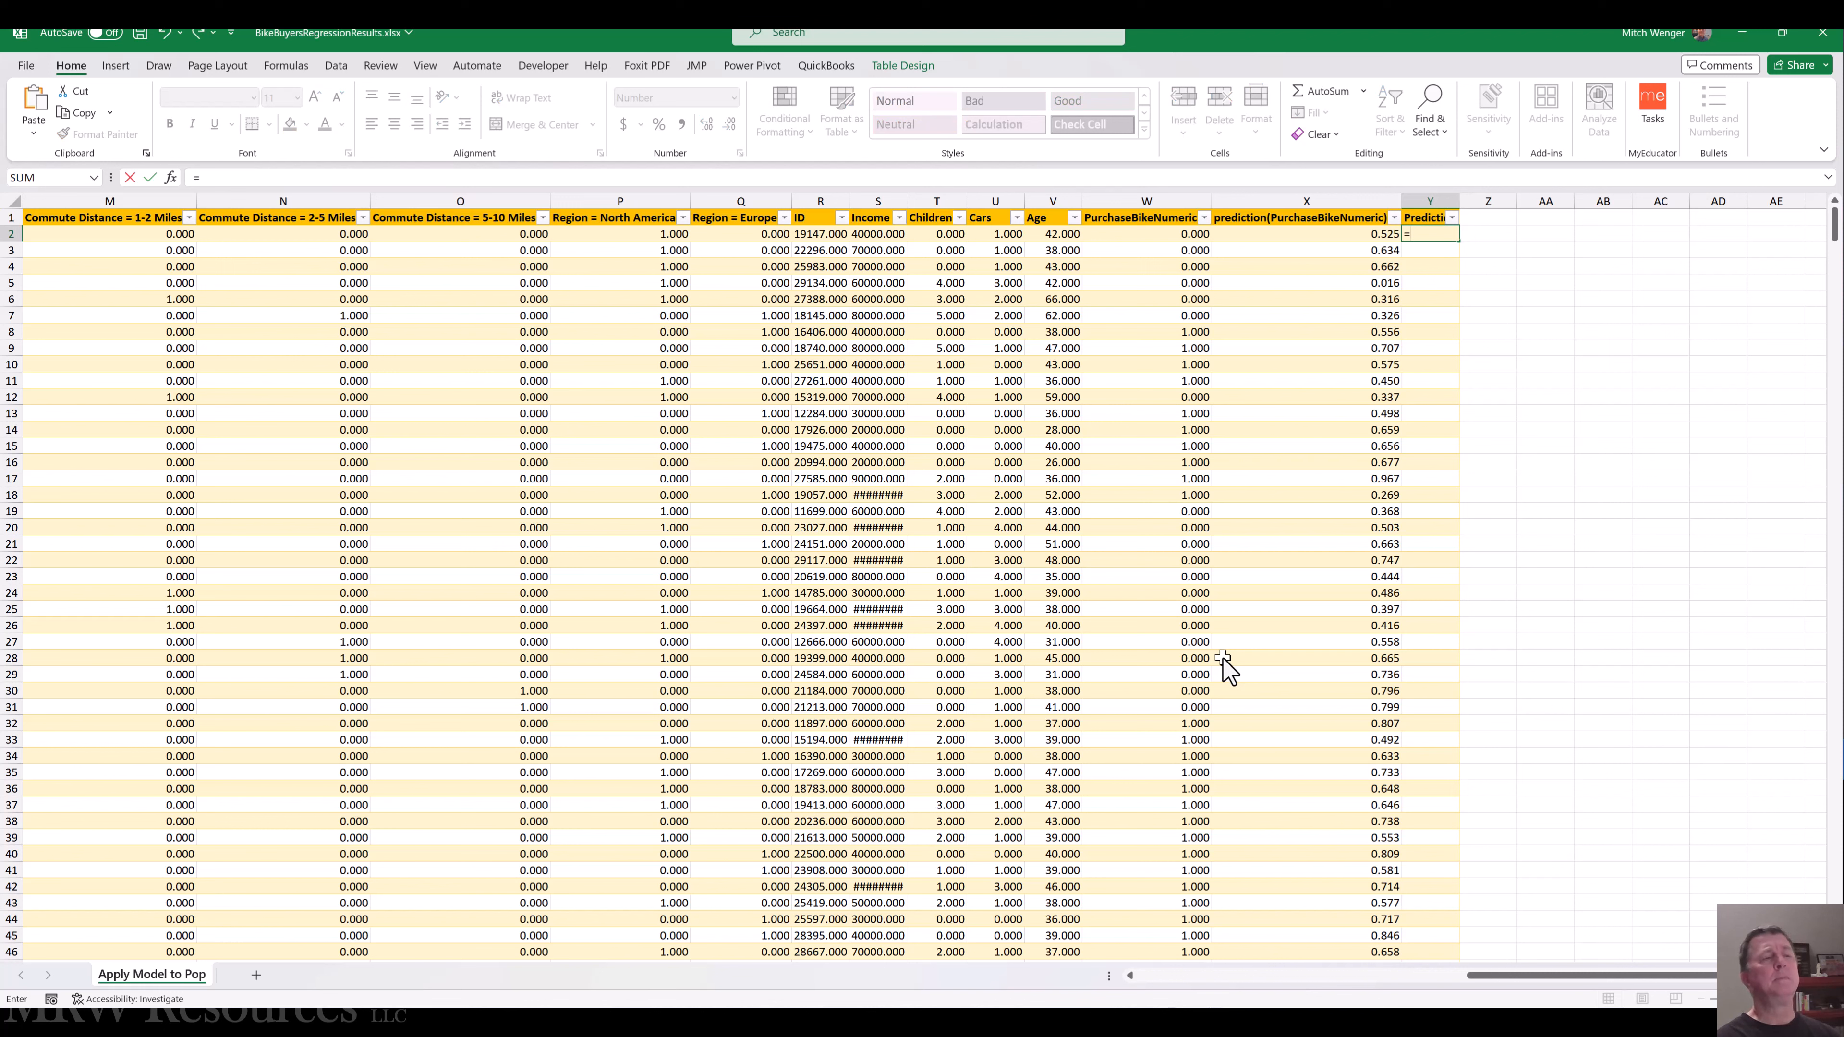
{"action": "type", "text": "round("}
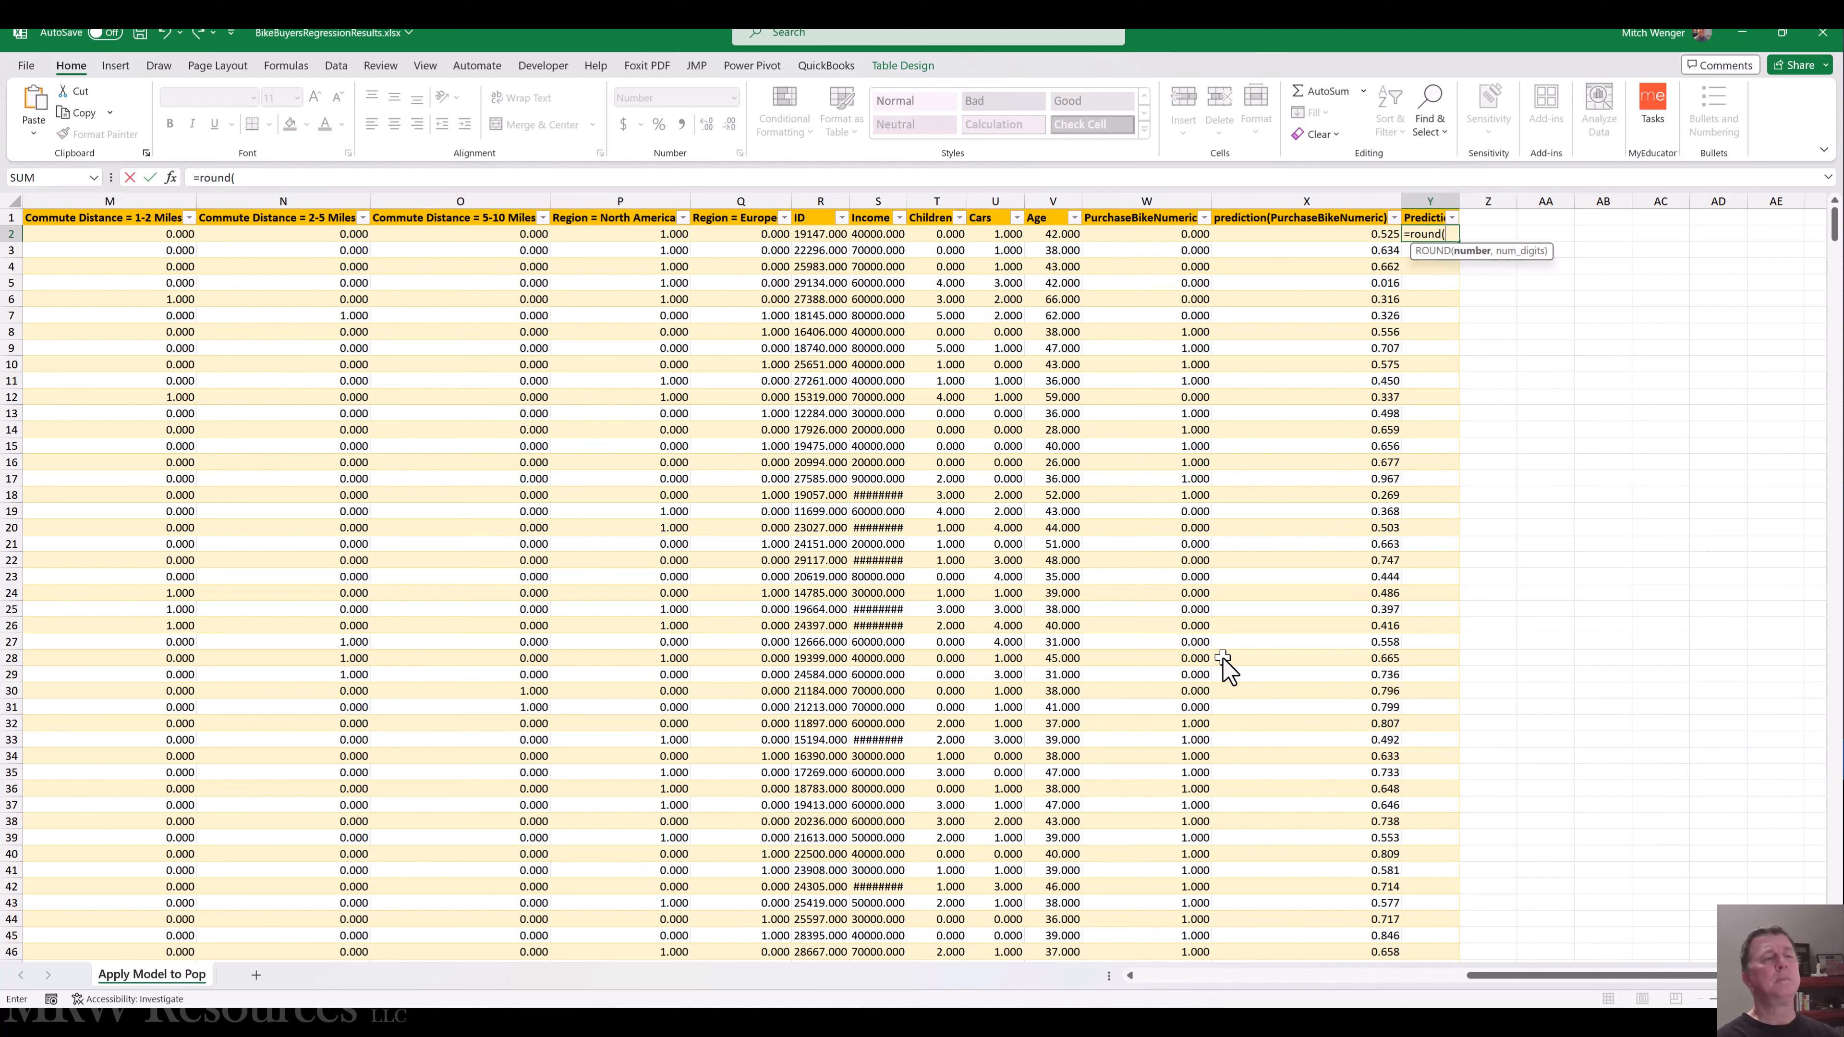
{"action": "key", "text": "Left"}
{"action": "type", "text": ","}
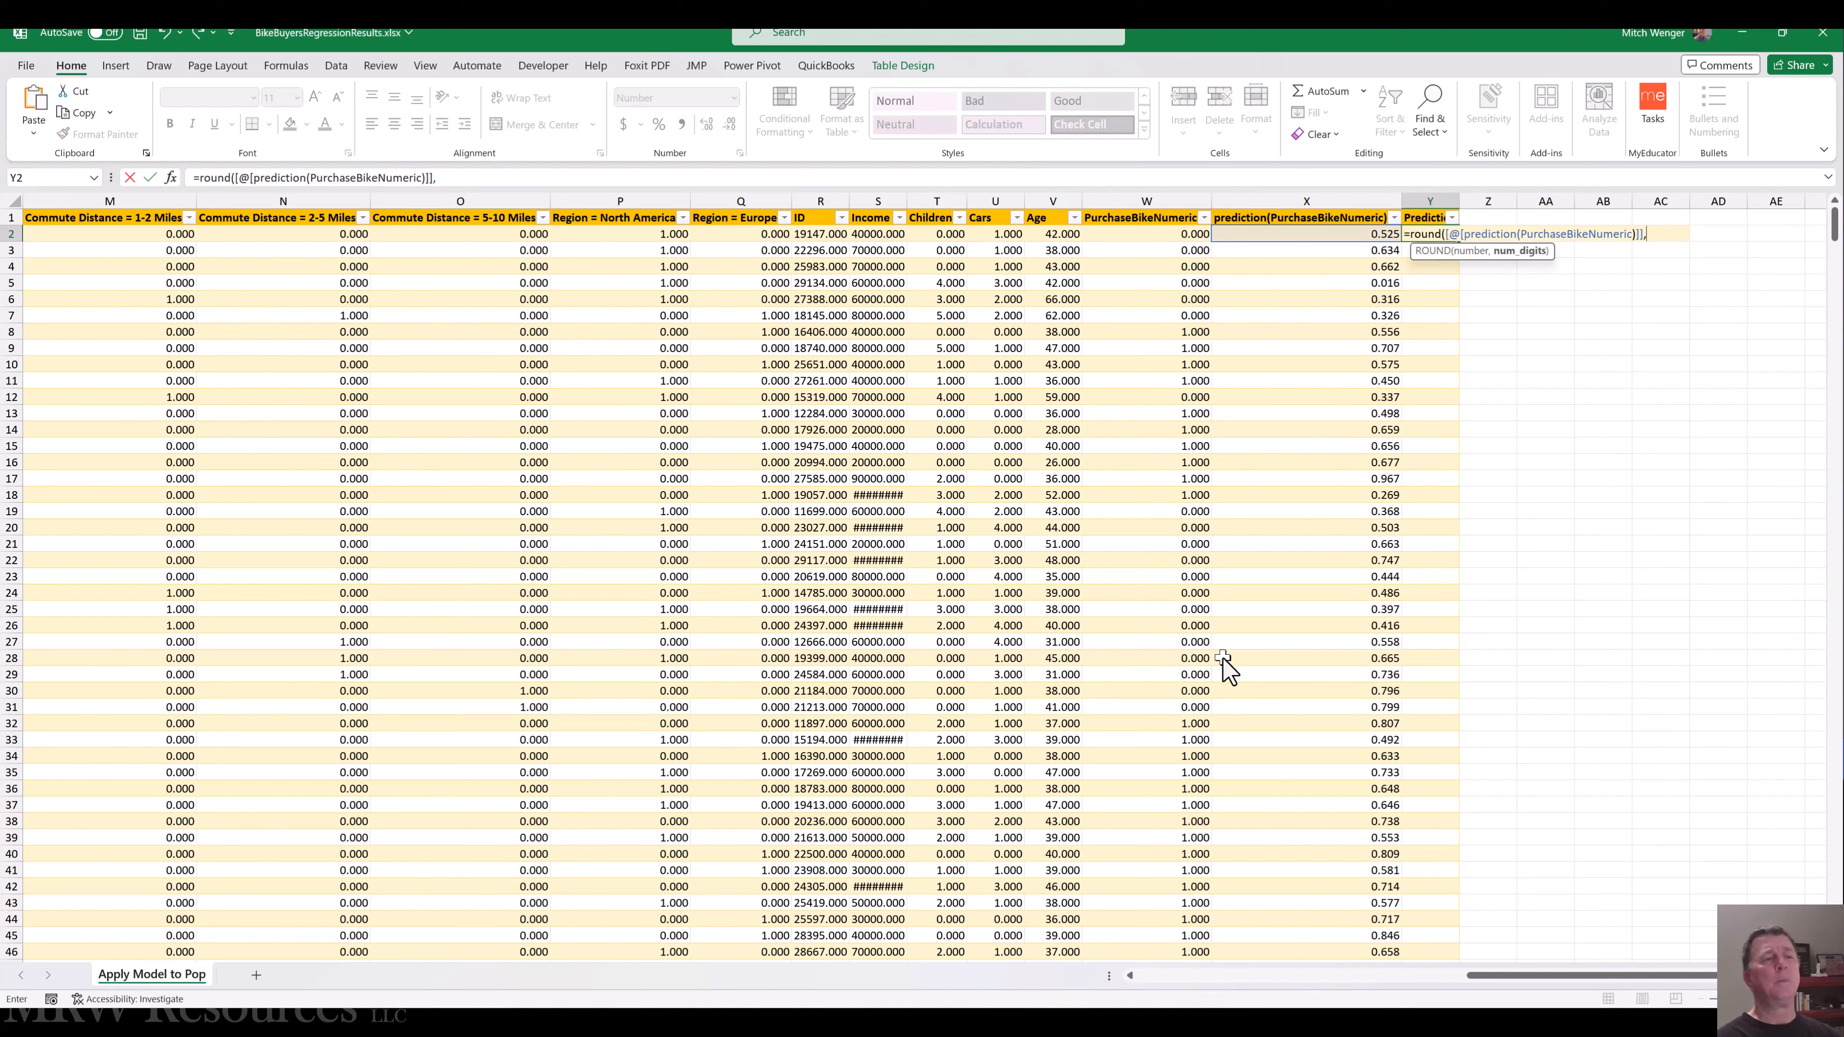
{"action": "type", "text": "0)"}
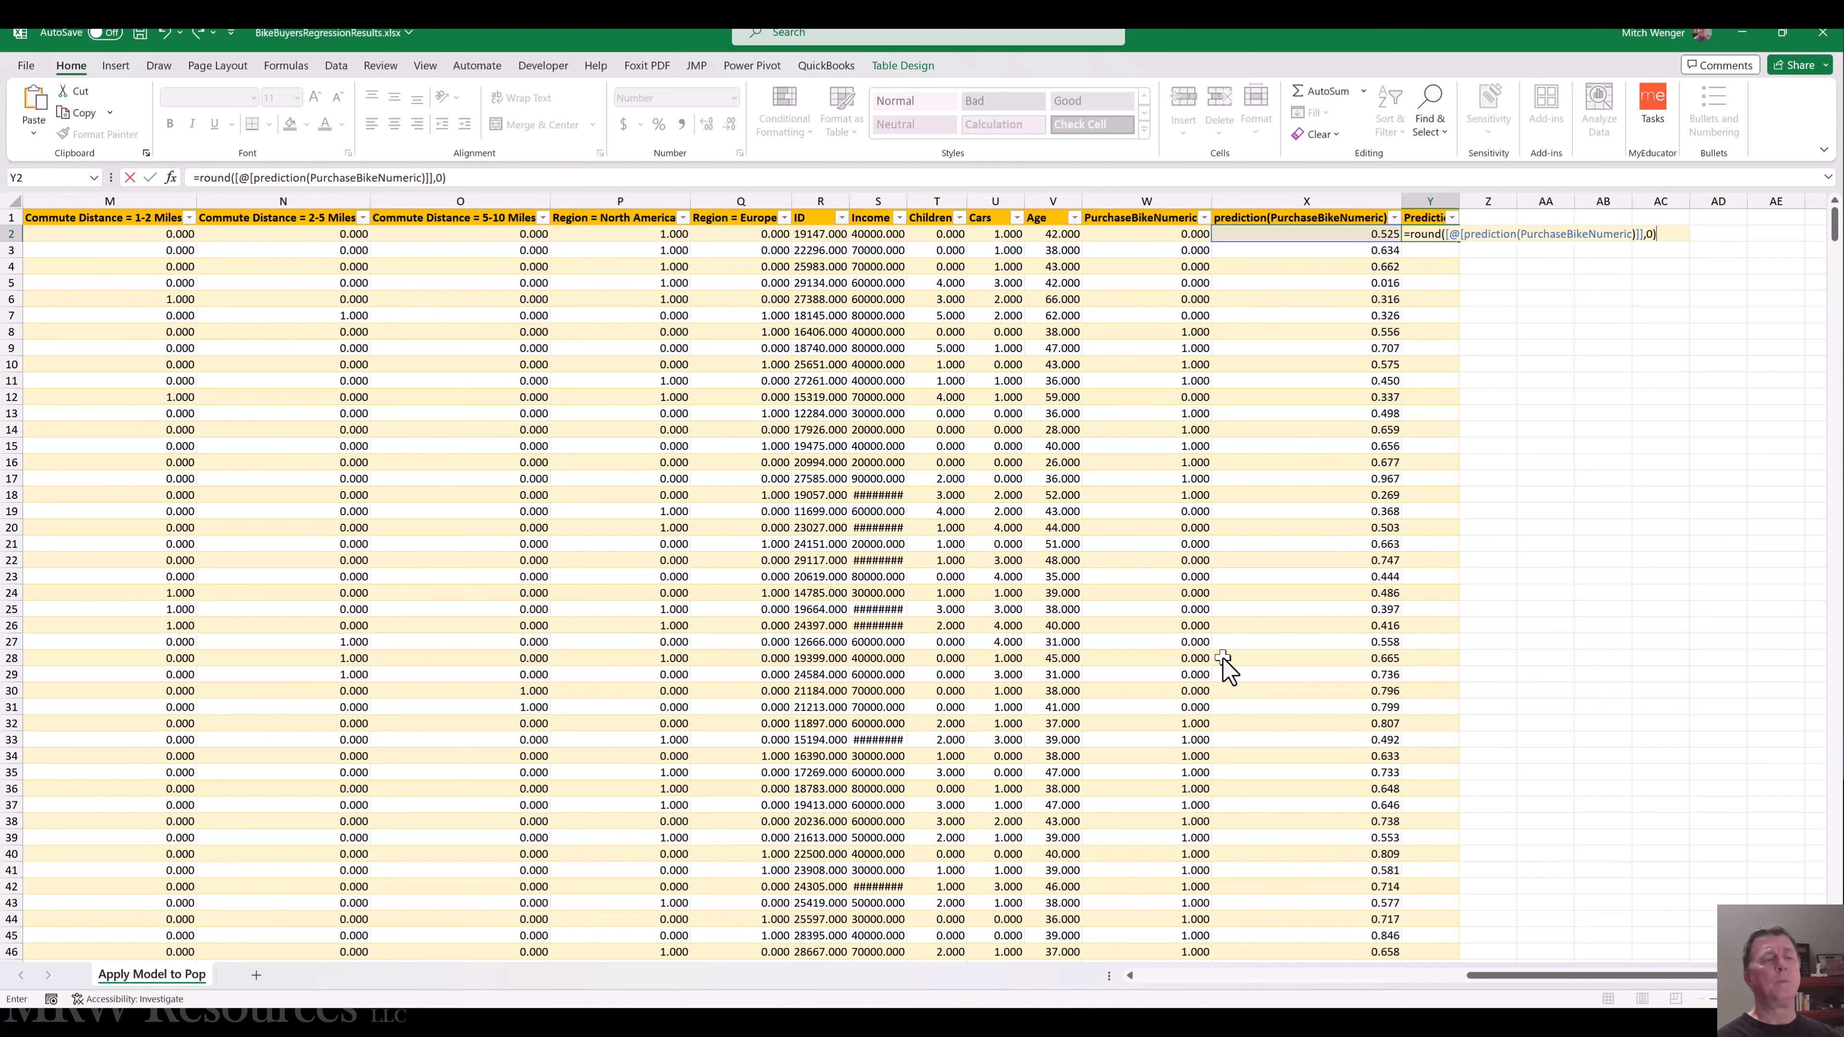
{"action": "key", "text": "Return"}
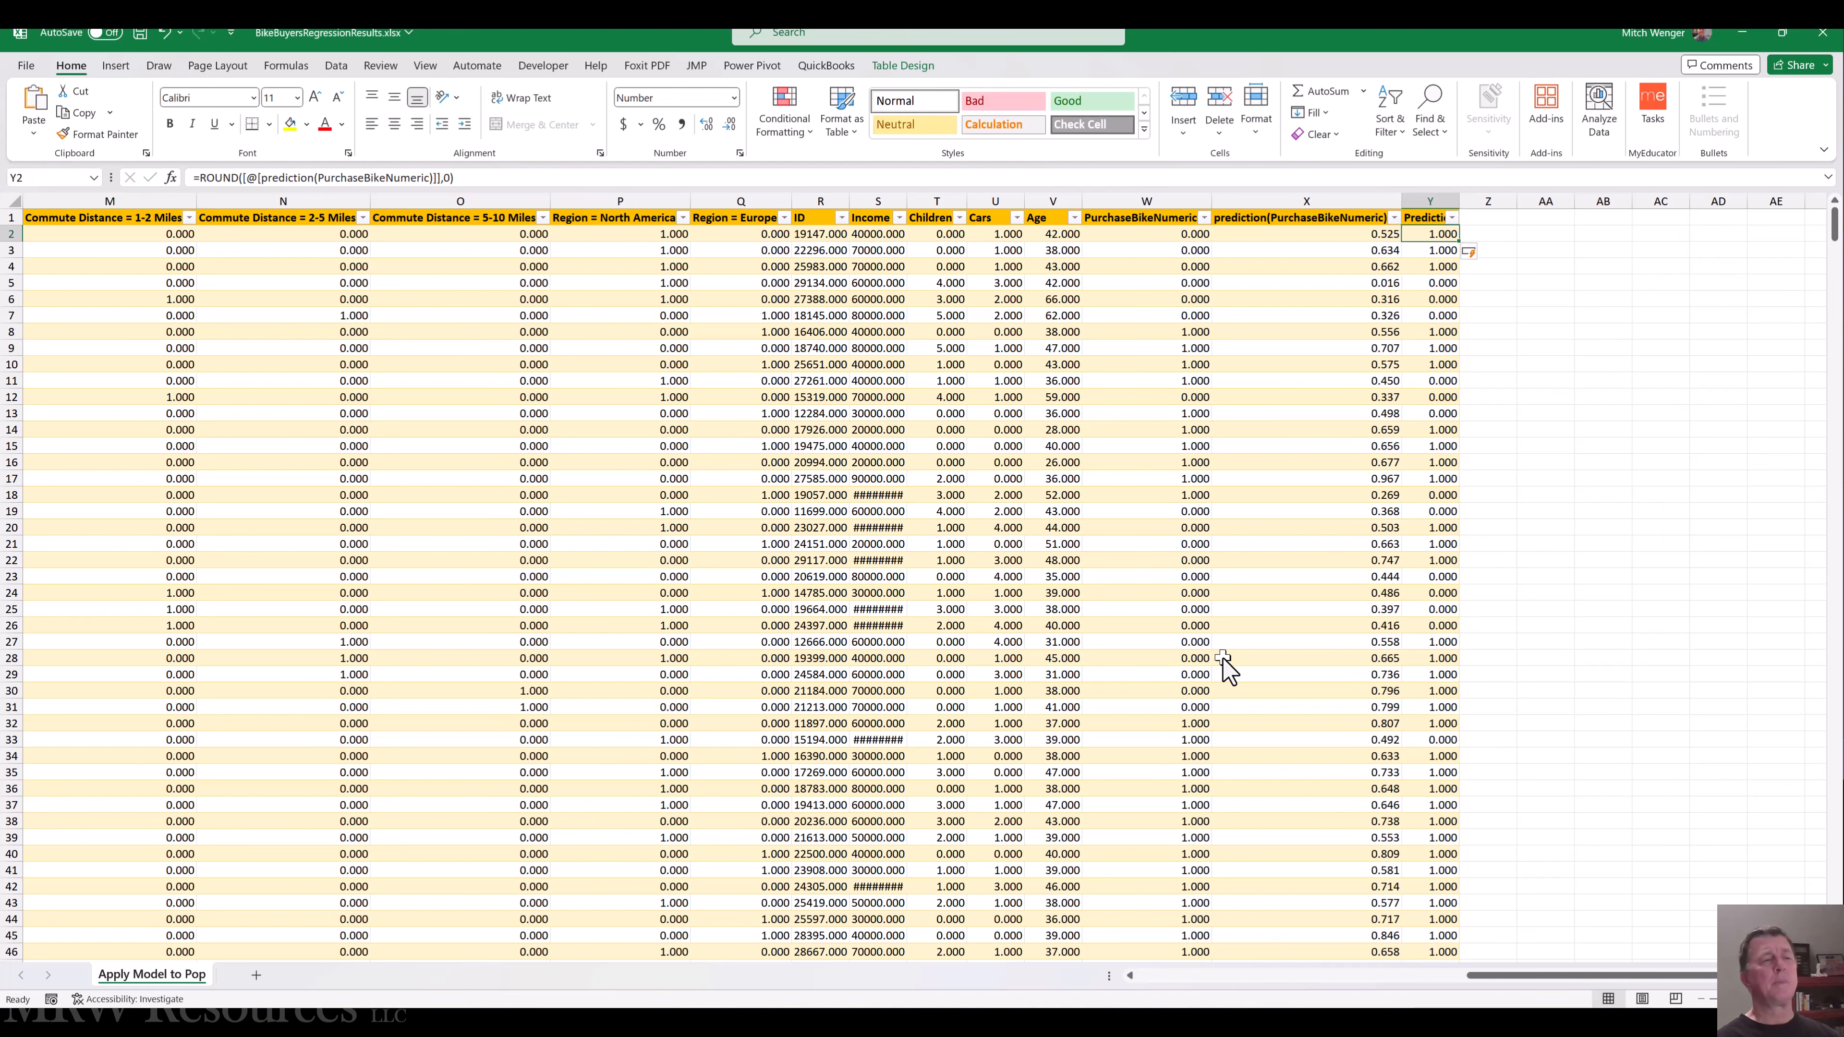
- Format all values in the Prediction column with zero decimal places
{"action": "key", "text": "ctrl+shift+Down"}
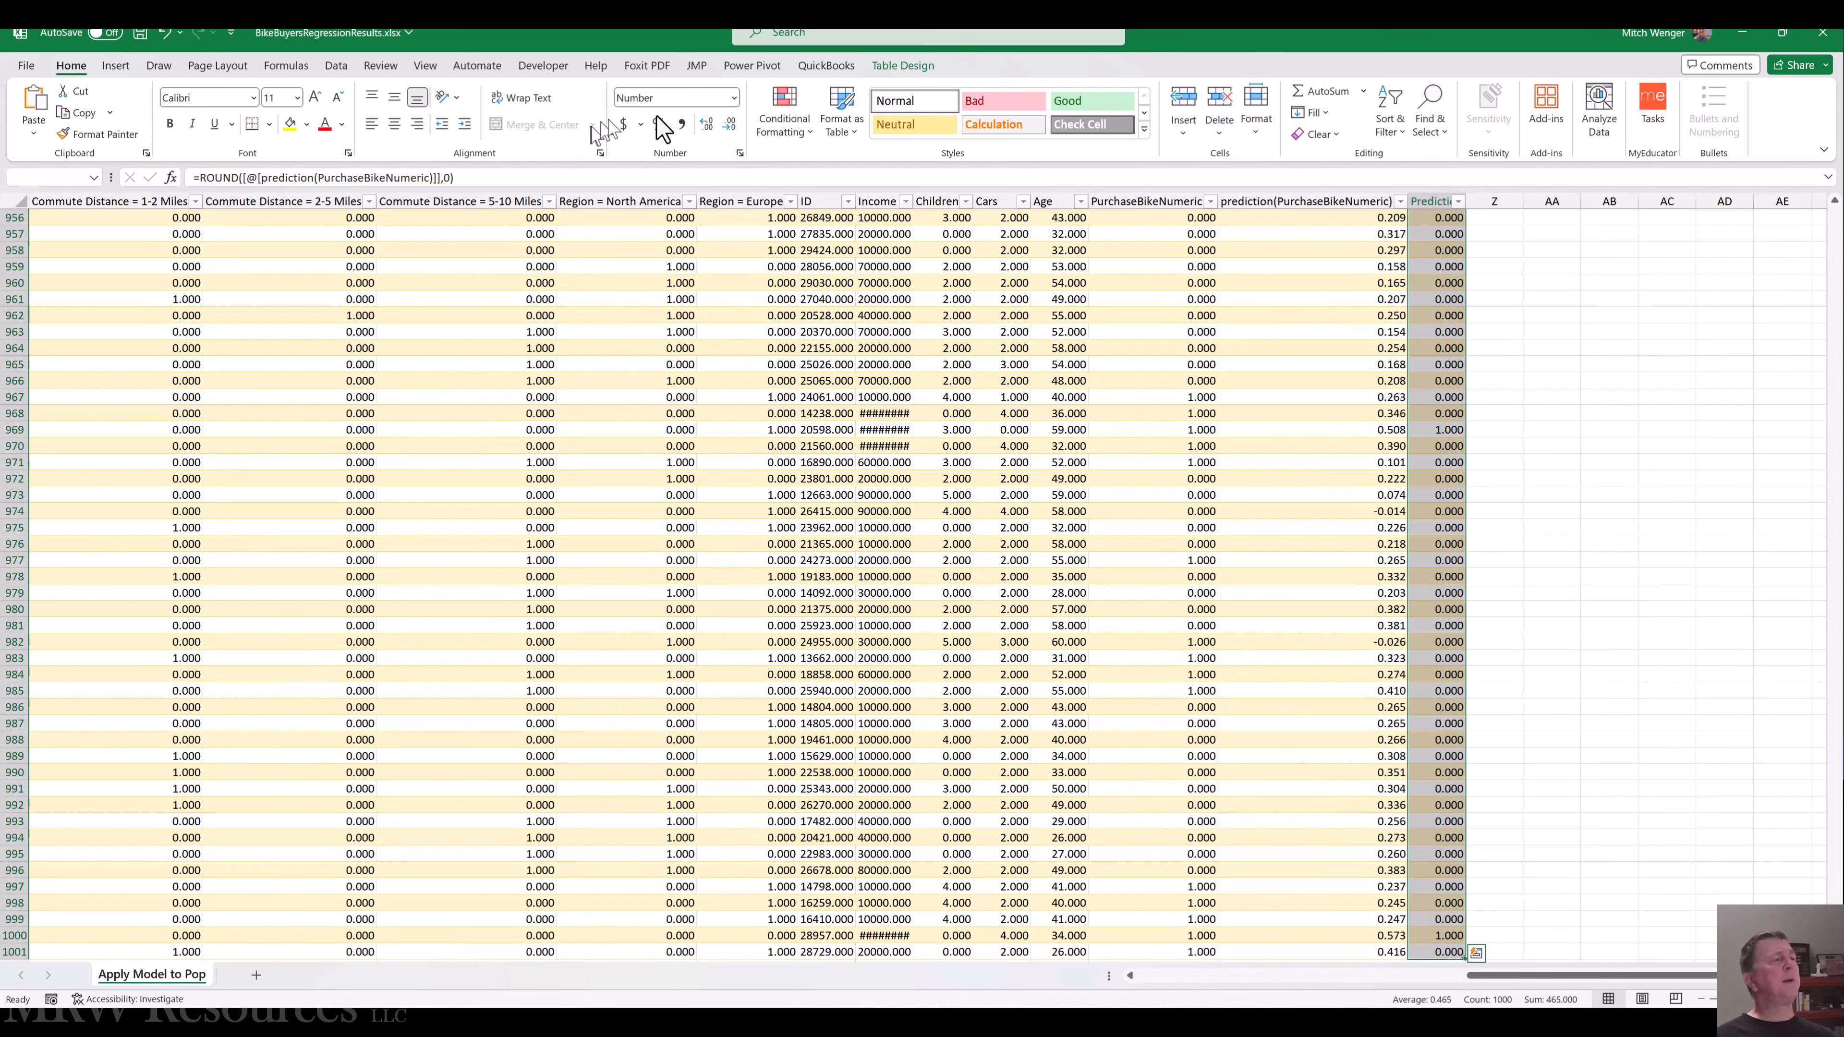
{"action": "left_click", "coordinate": [731, 125]}
{"action": "left_click", "coordinate": [732, 125]}
{"action": "left_click", "coordinate": [732, 125]}
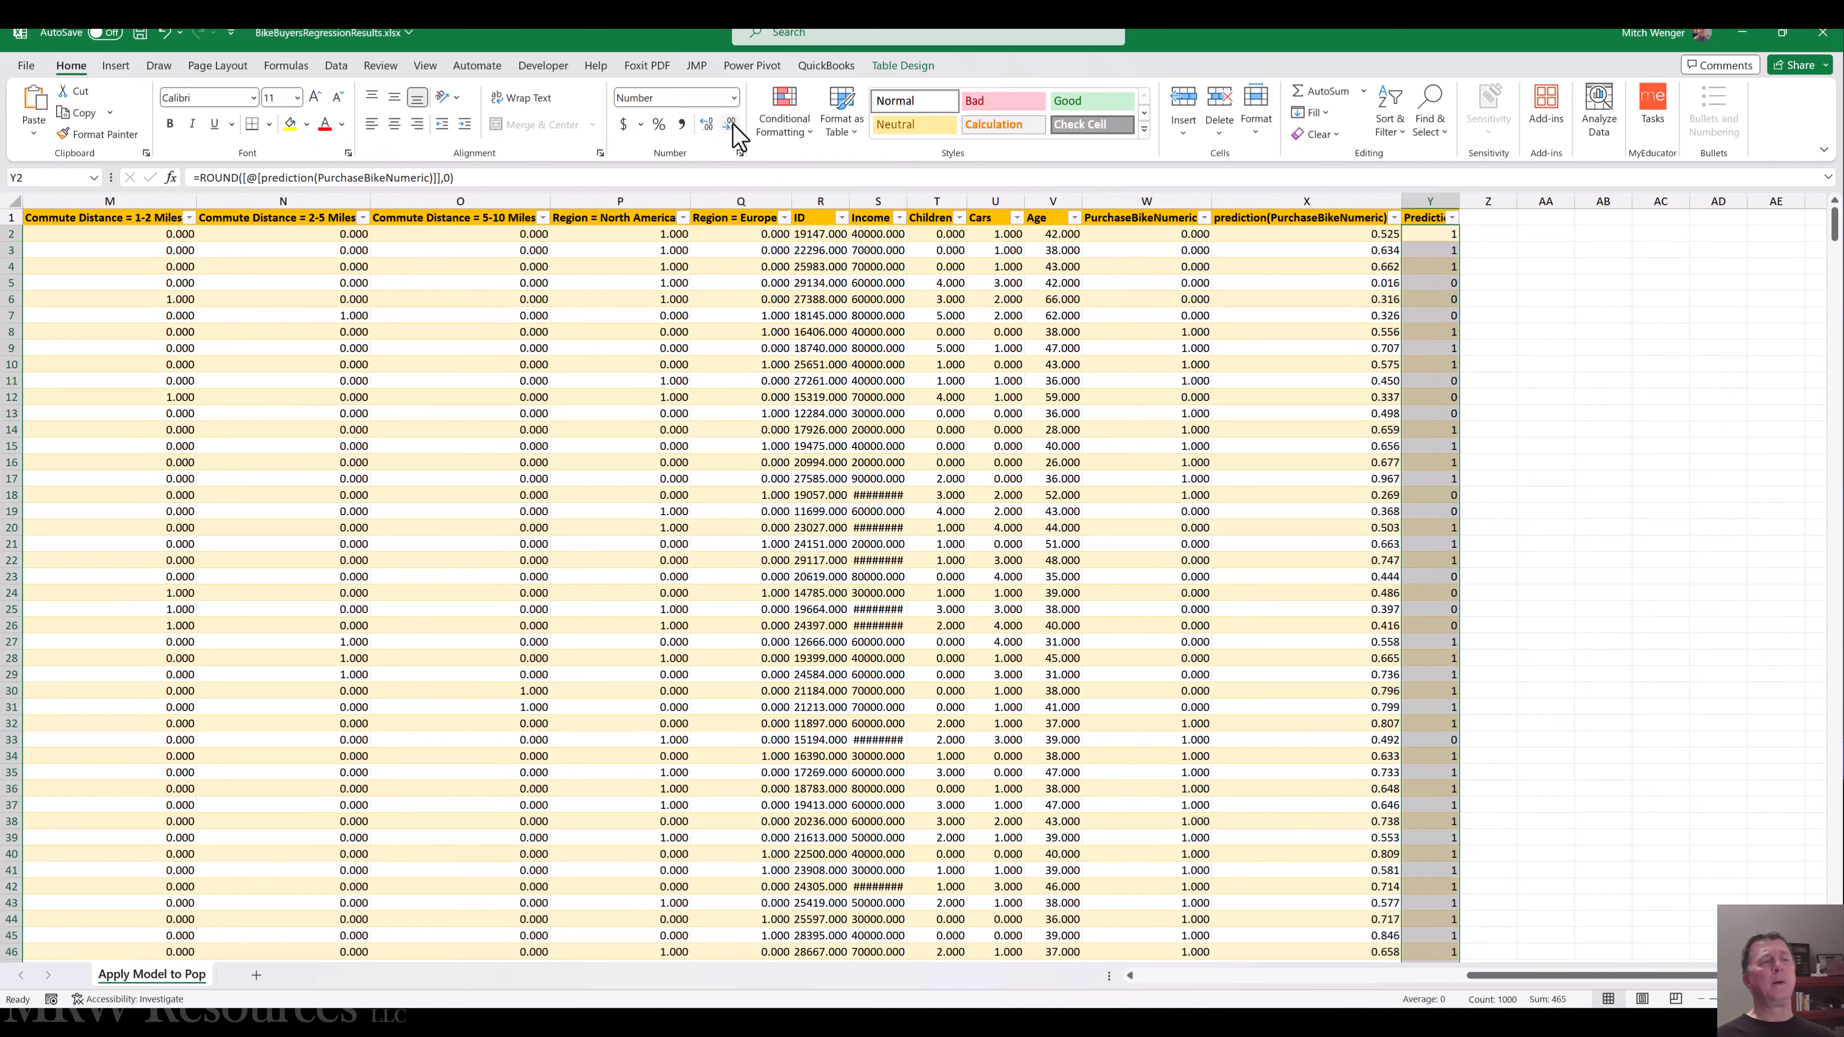
- Autofit the width of the Prediction column so its header fits
{"action": "left_click", "coordinate": [1424, 268]}
{"action": "key", "text": "Up"}
{"action": "key", "text": "Up"}
{"action": "key", "text": "Up"}
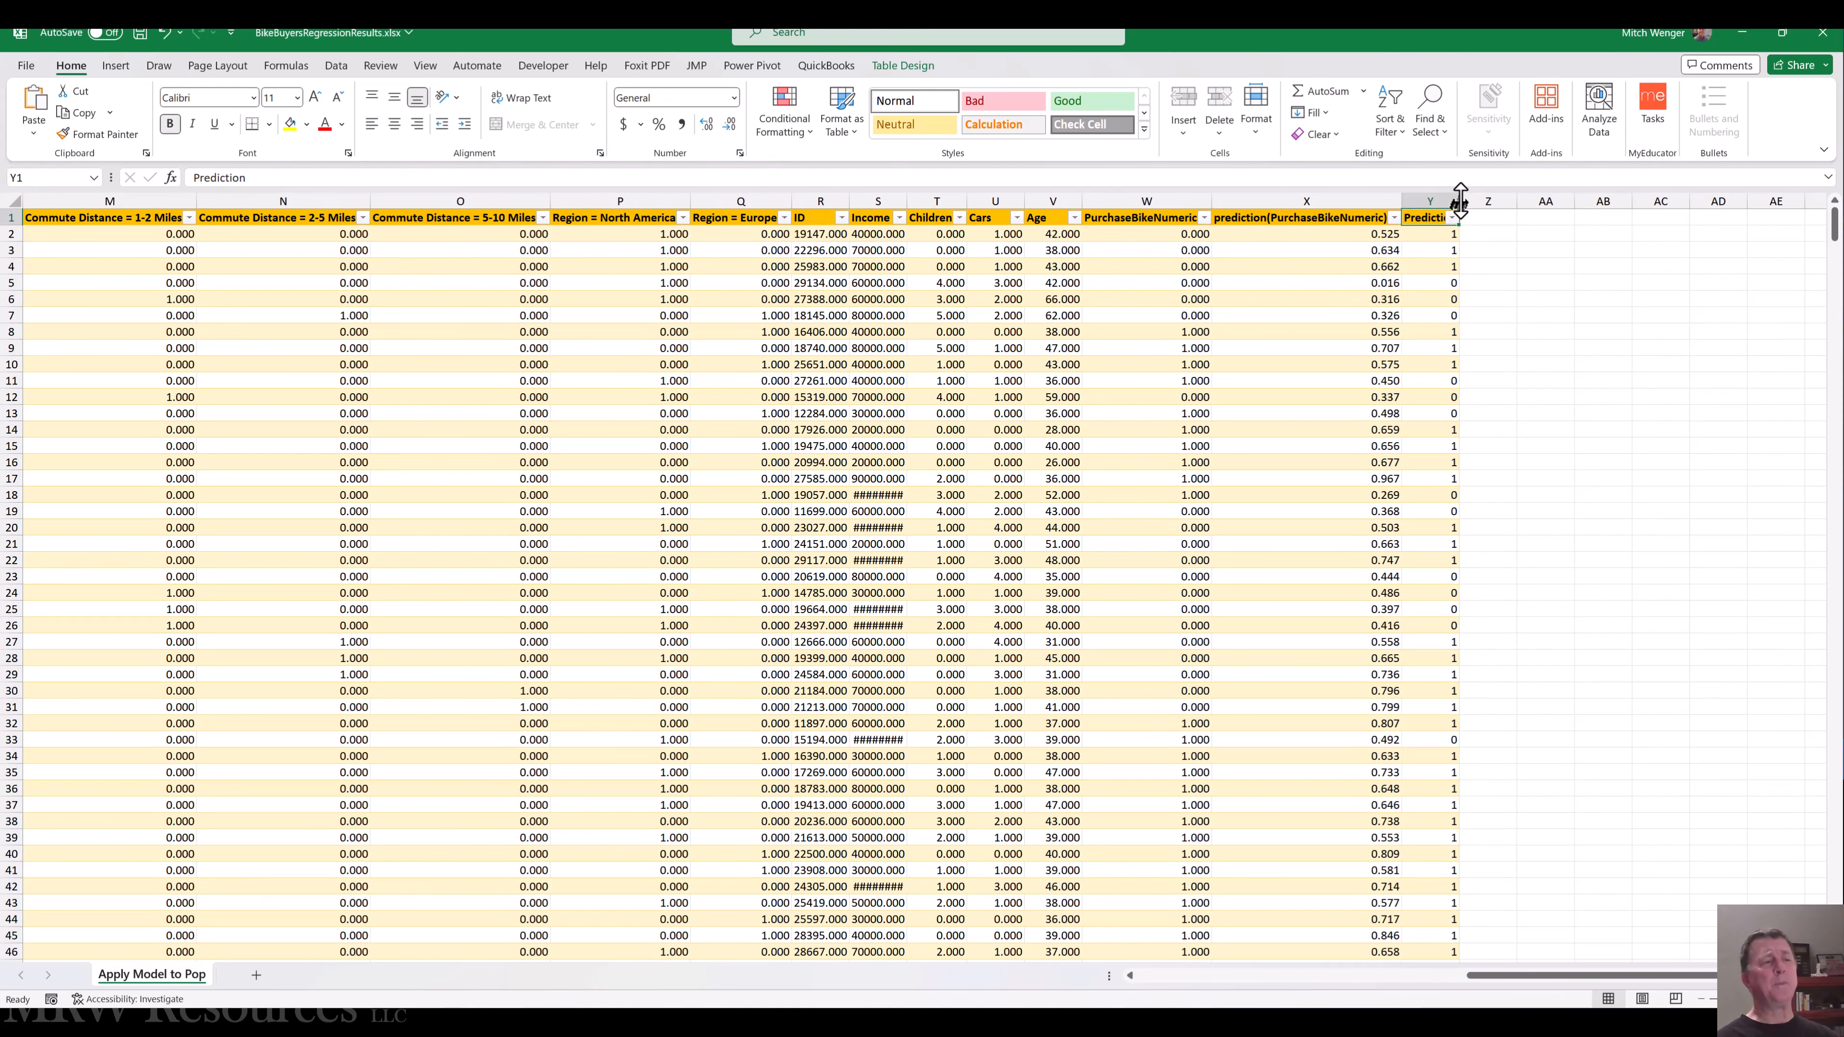
{"action": "double_click", "coordinate": [1459, 201]}
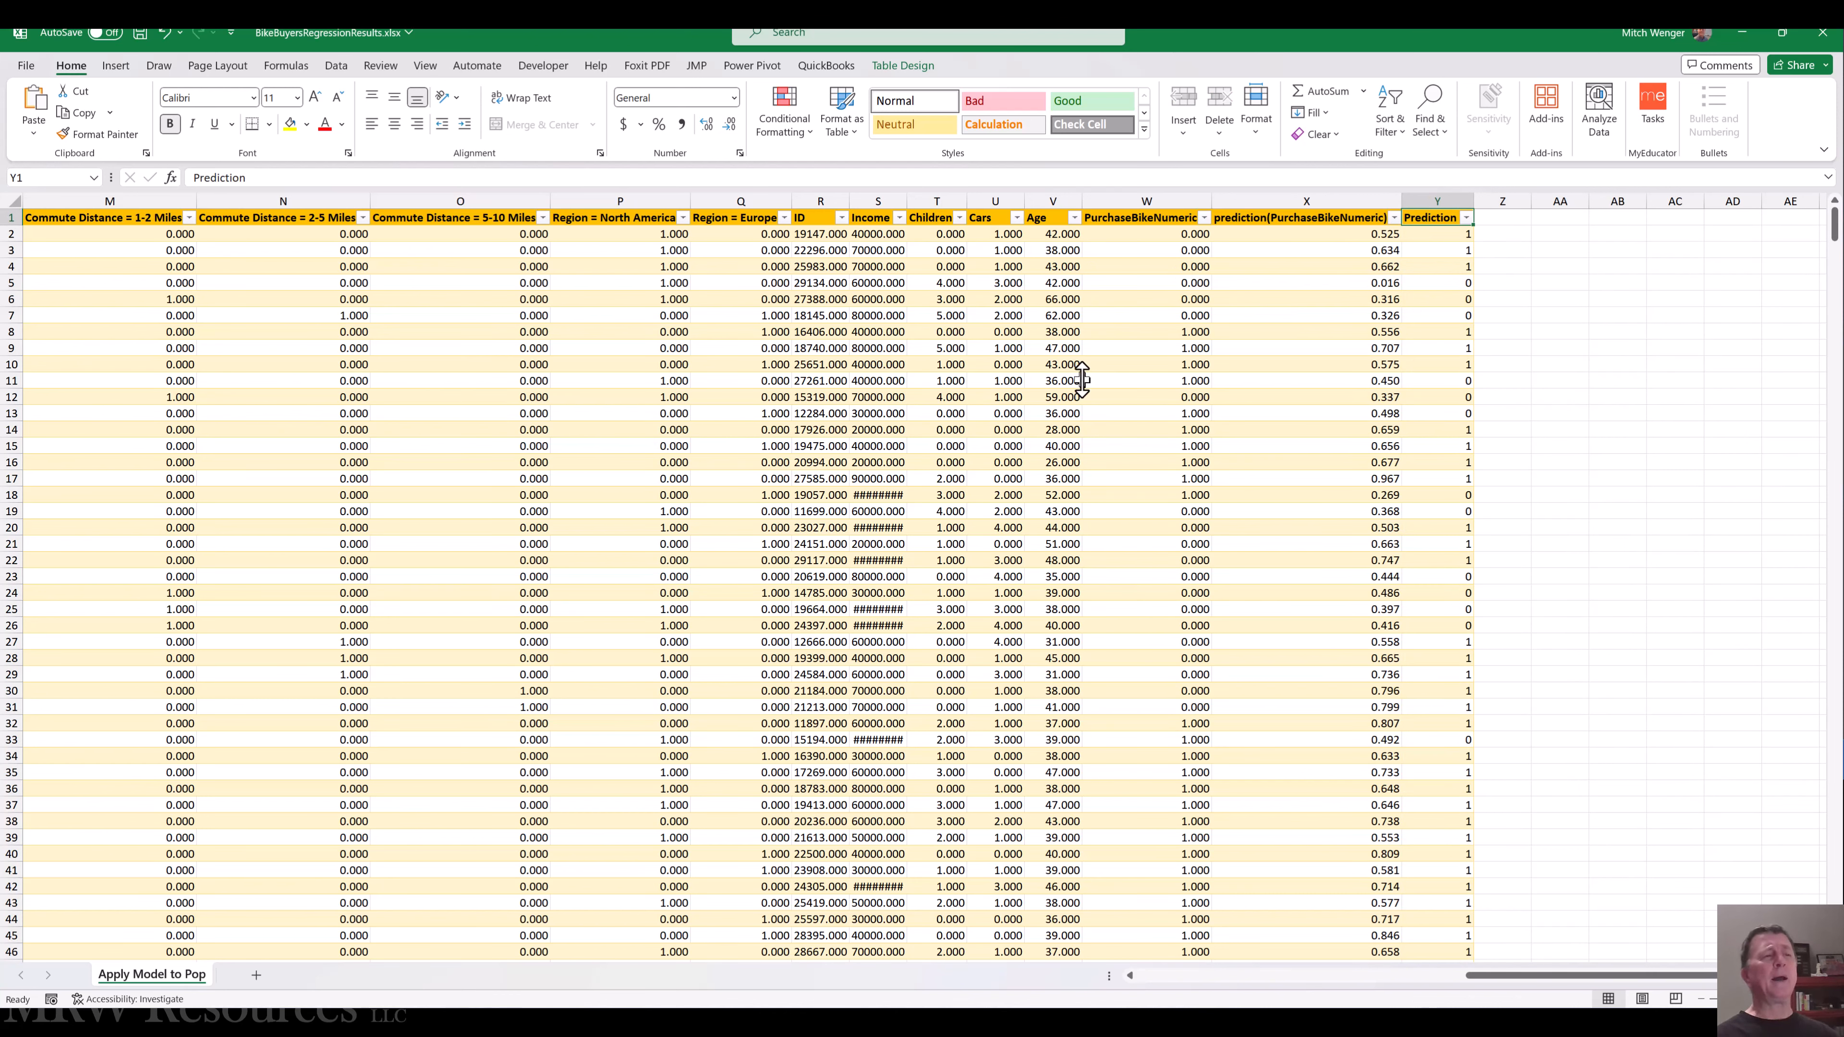
- Copy the entire Prediction column into the five adjacent columns Z through AD
{"action": "key", "text": "Right"}
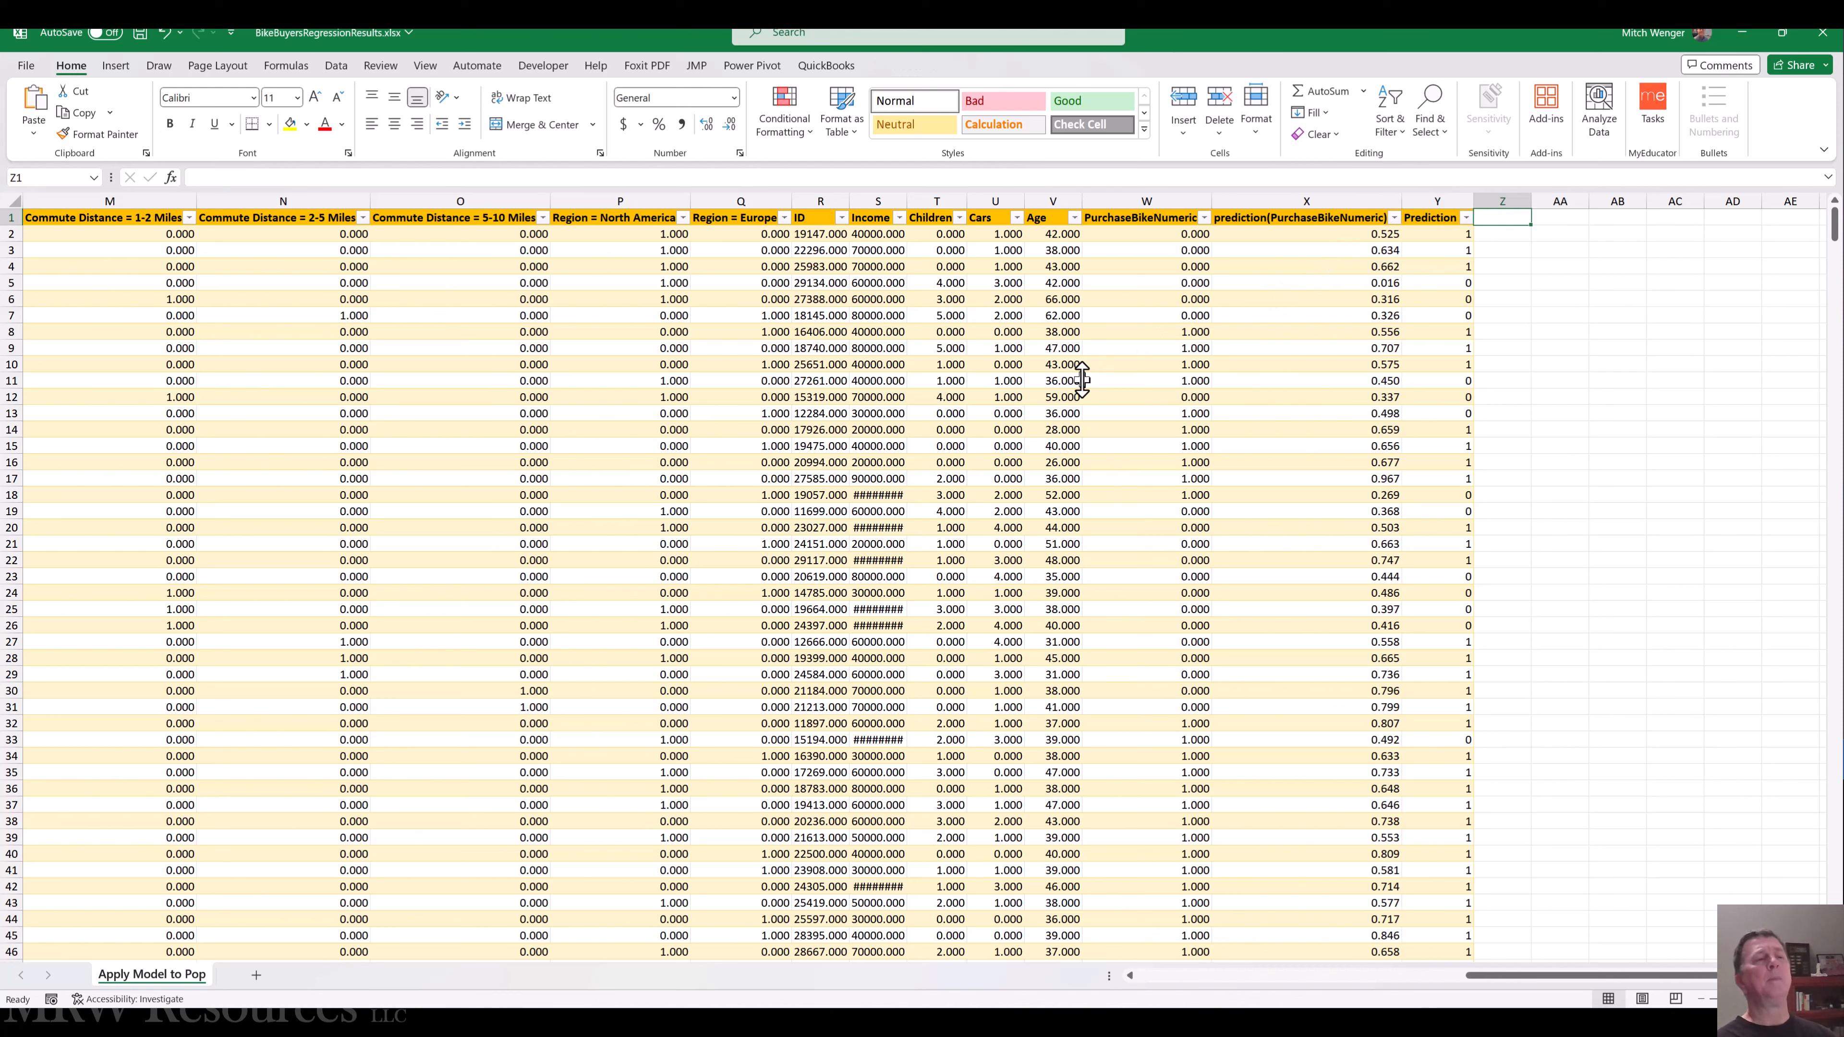
{"action": "left_click", "coordinate": [1433, 195]}
{"action": "key", "text": "ctrl+c"}
{"action": "key", "text": "Right"}
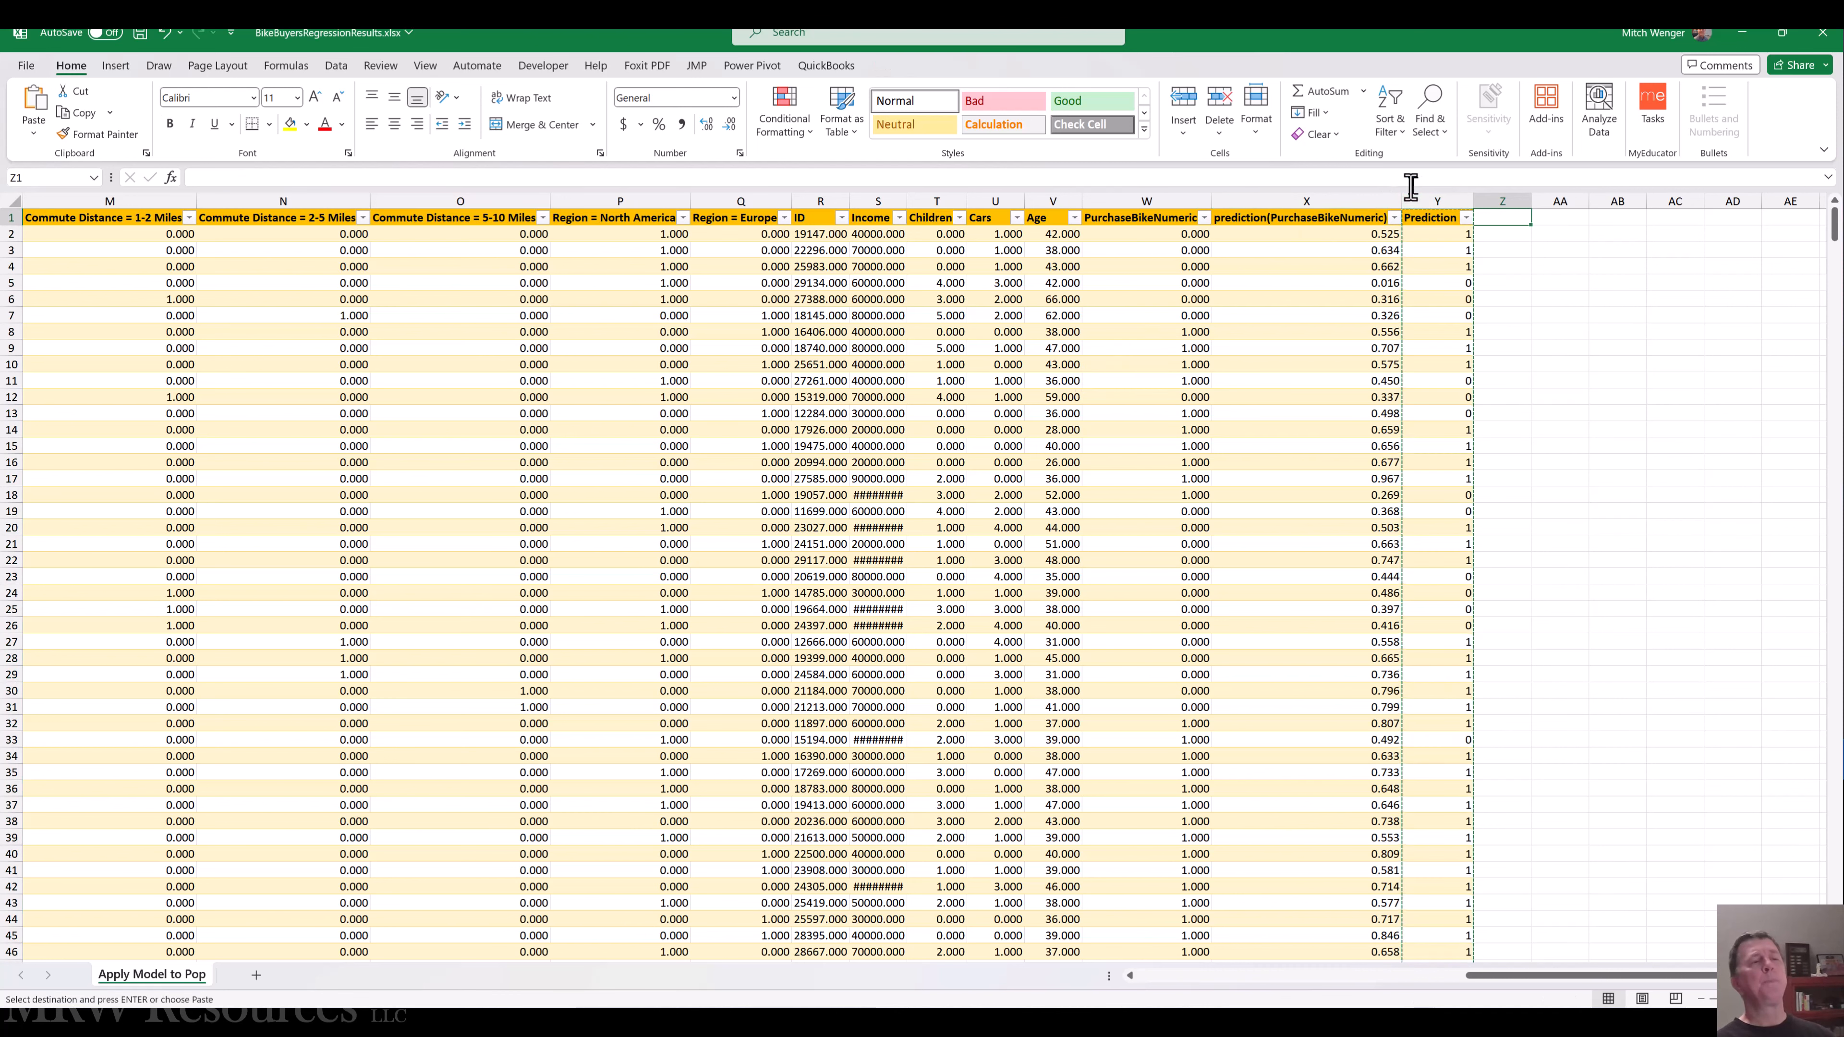
{"action": "key", "text": "shift+Right"}
{"action": "key", "text": "shift+Right"}
{"action": "key", "text": "shift+Right"}
{"action": "key", "text": "shift+Right"}
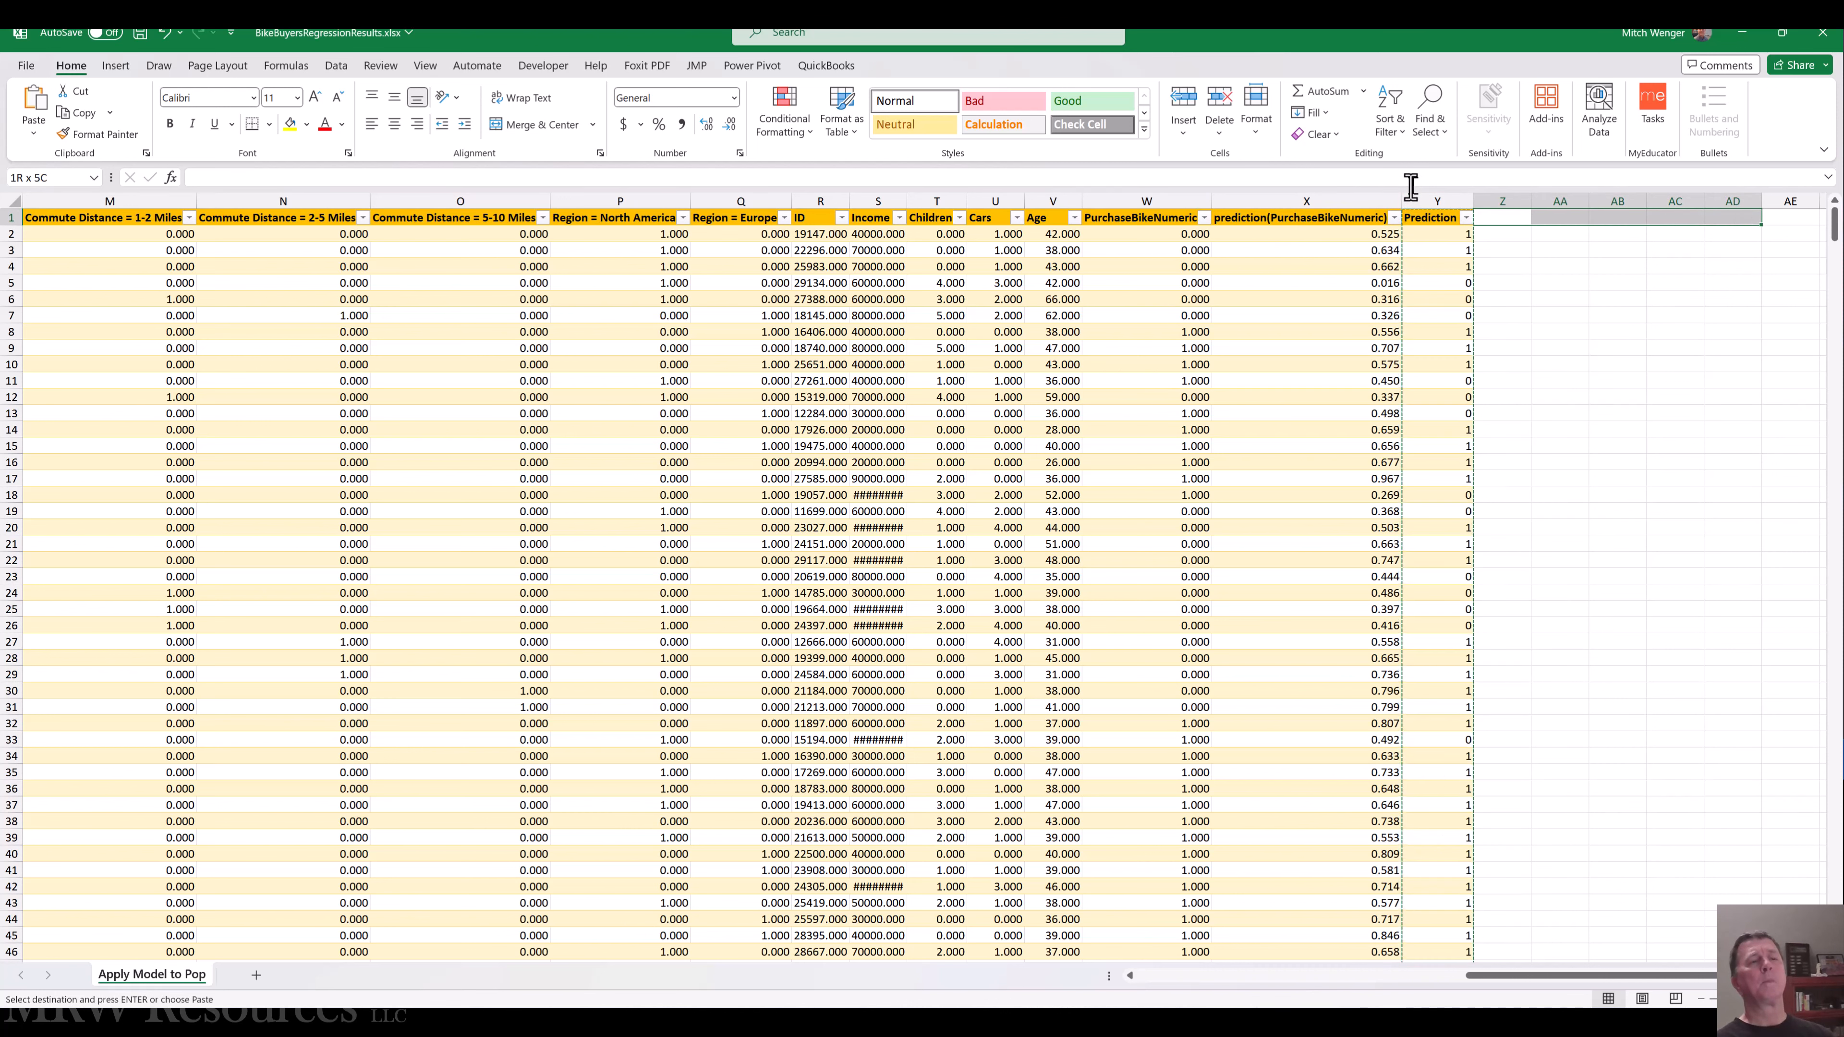
{"action": "key", "text": "ctrl+space"}
{"action": "key", "text": "Return"}
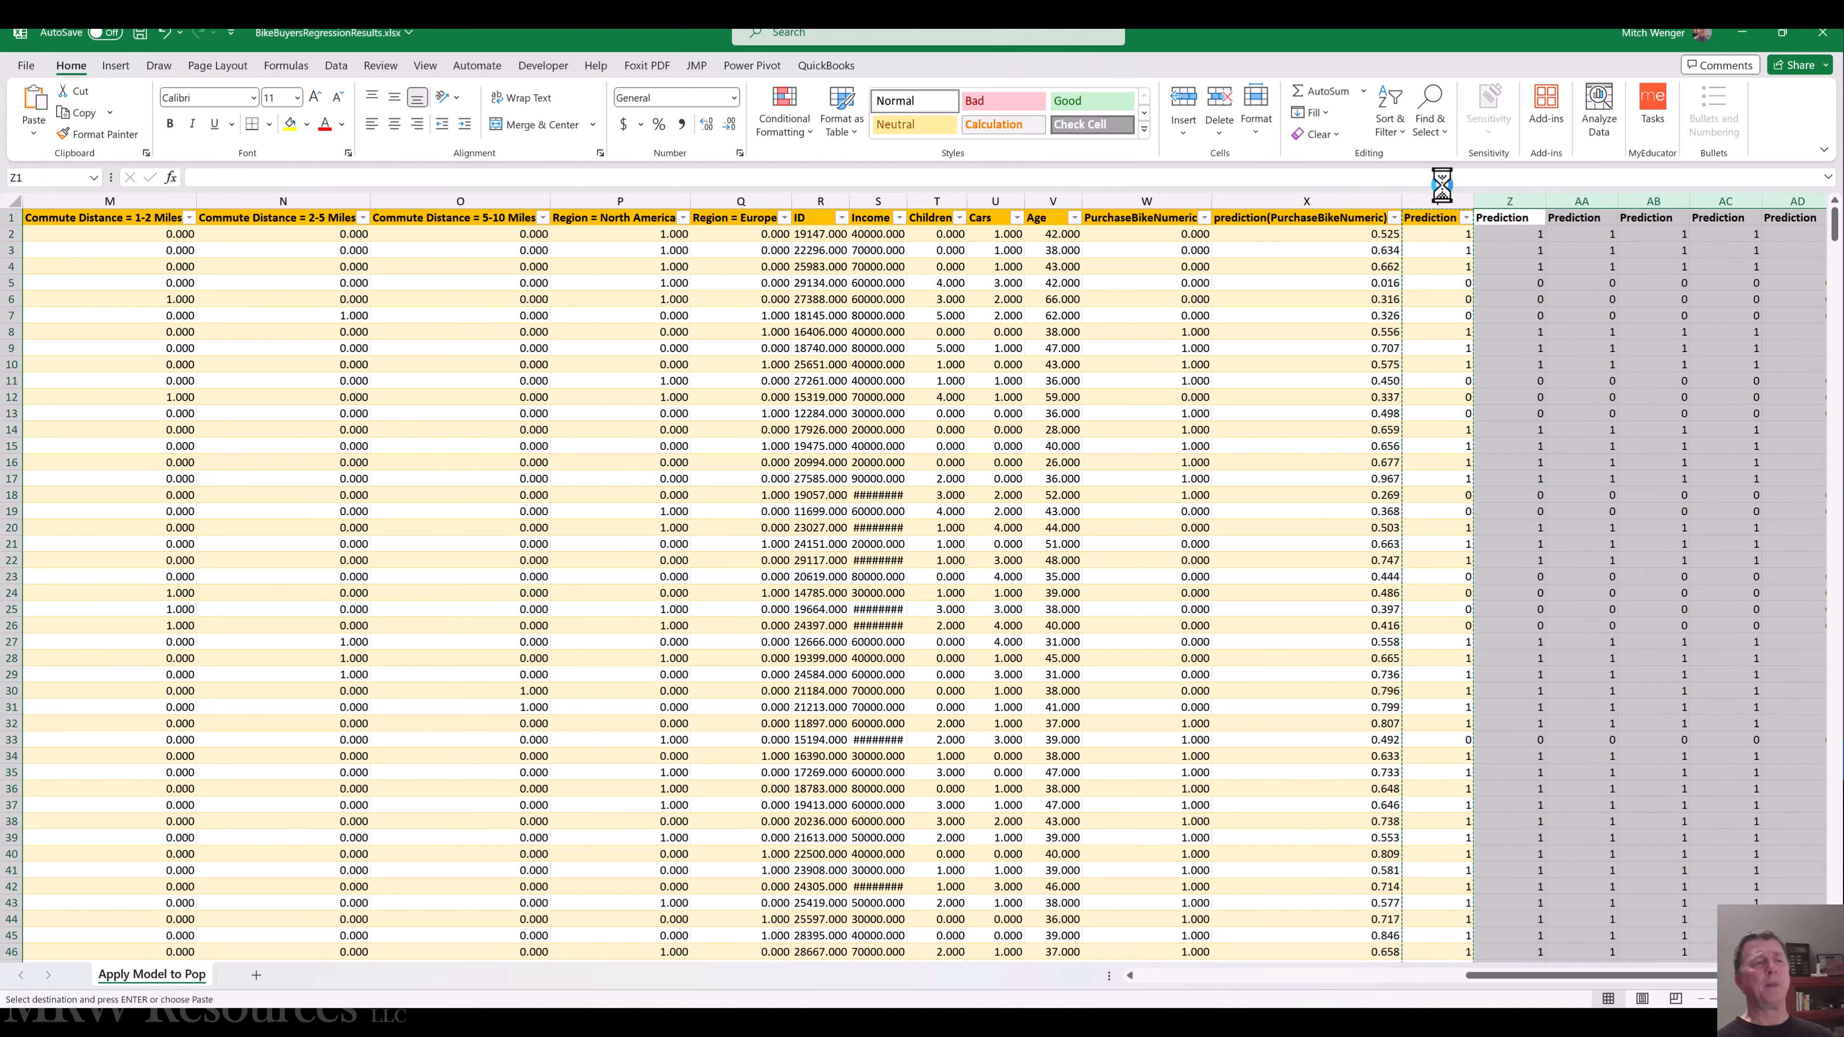
- Clear the contents of the copied columns Z through AD, headers included
{"action": "left_click", "coordinate": [1488, 218]}
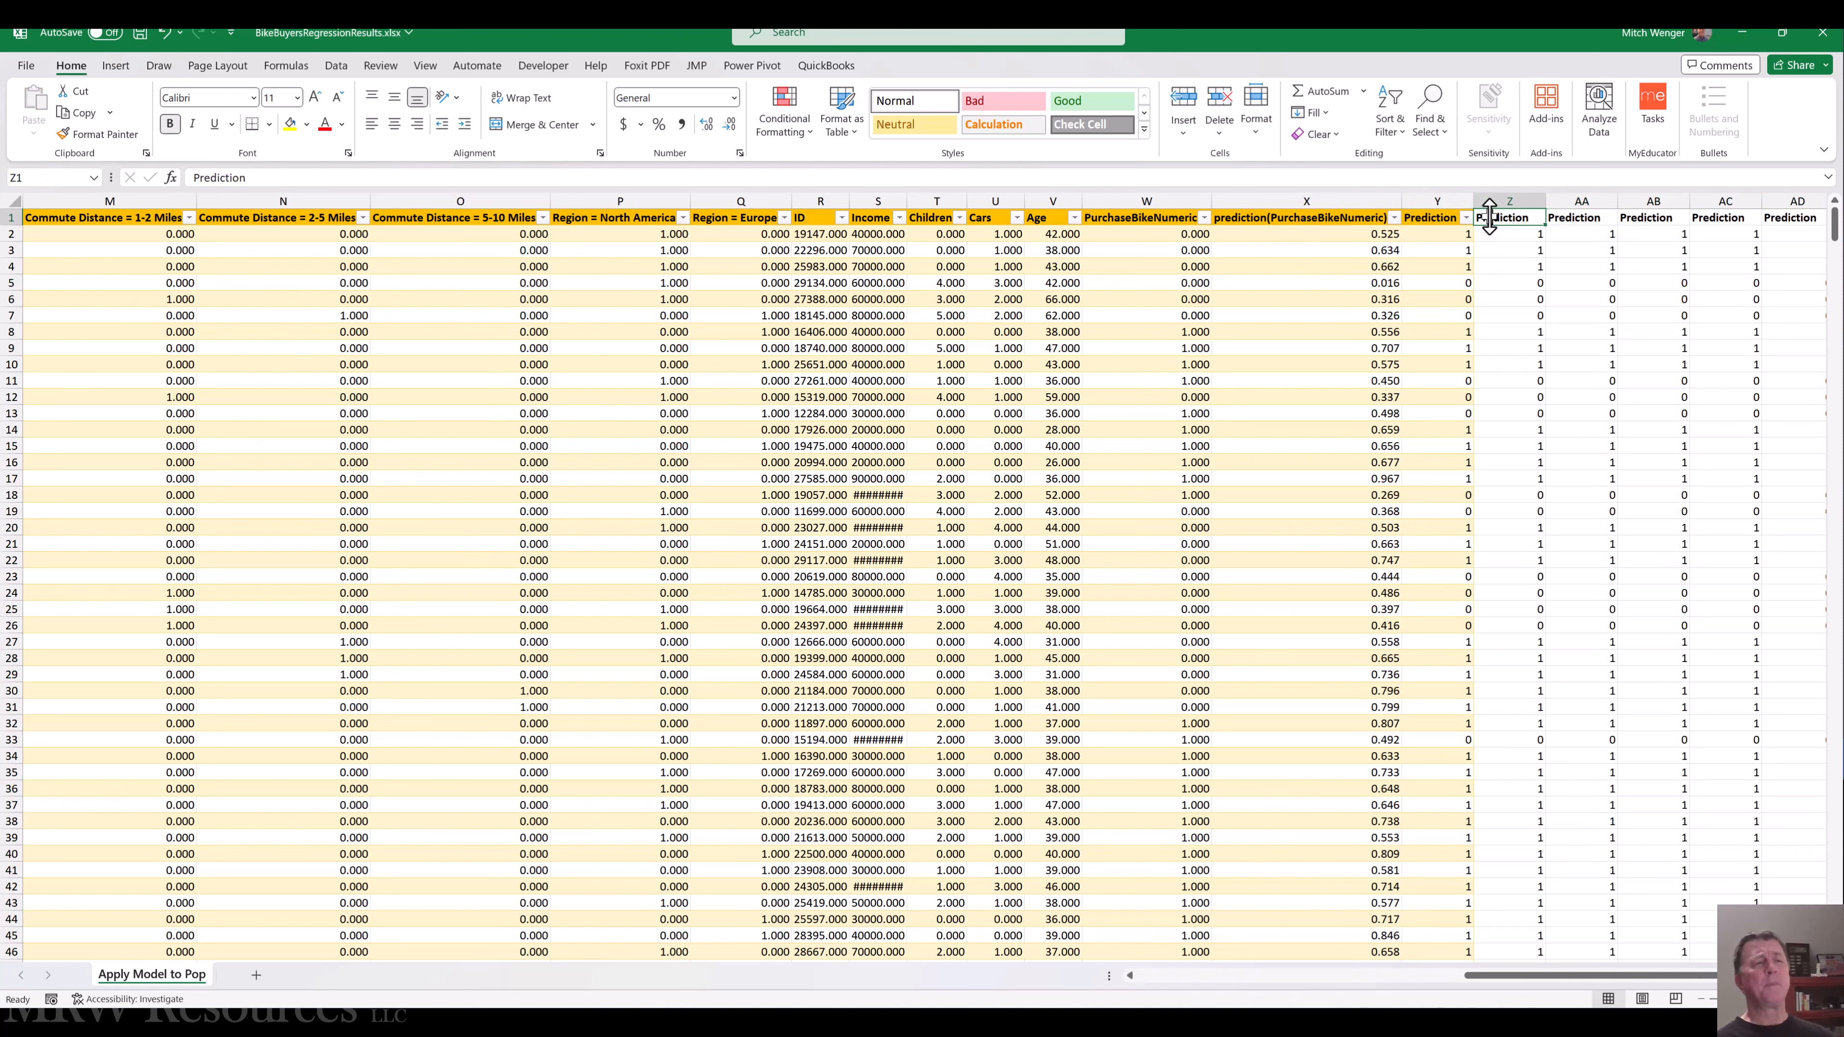
{"action": "key", "text": "shift+Right"}
{"action": "key", "text": "shift+Right"}
{"action": "key", "text": "shift+Right"}
{"action": "key", "text": "shift+Right"}
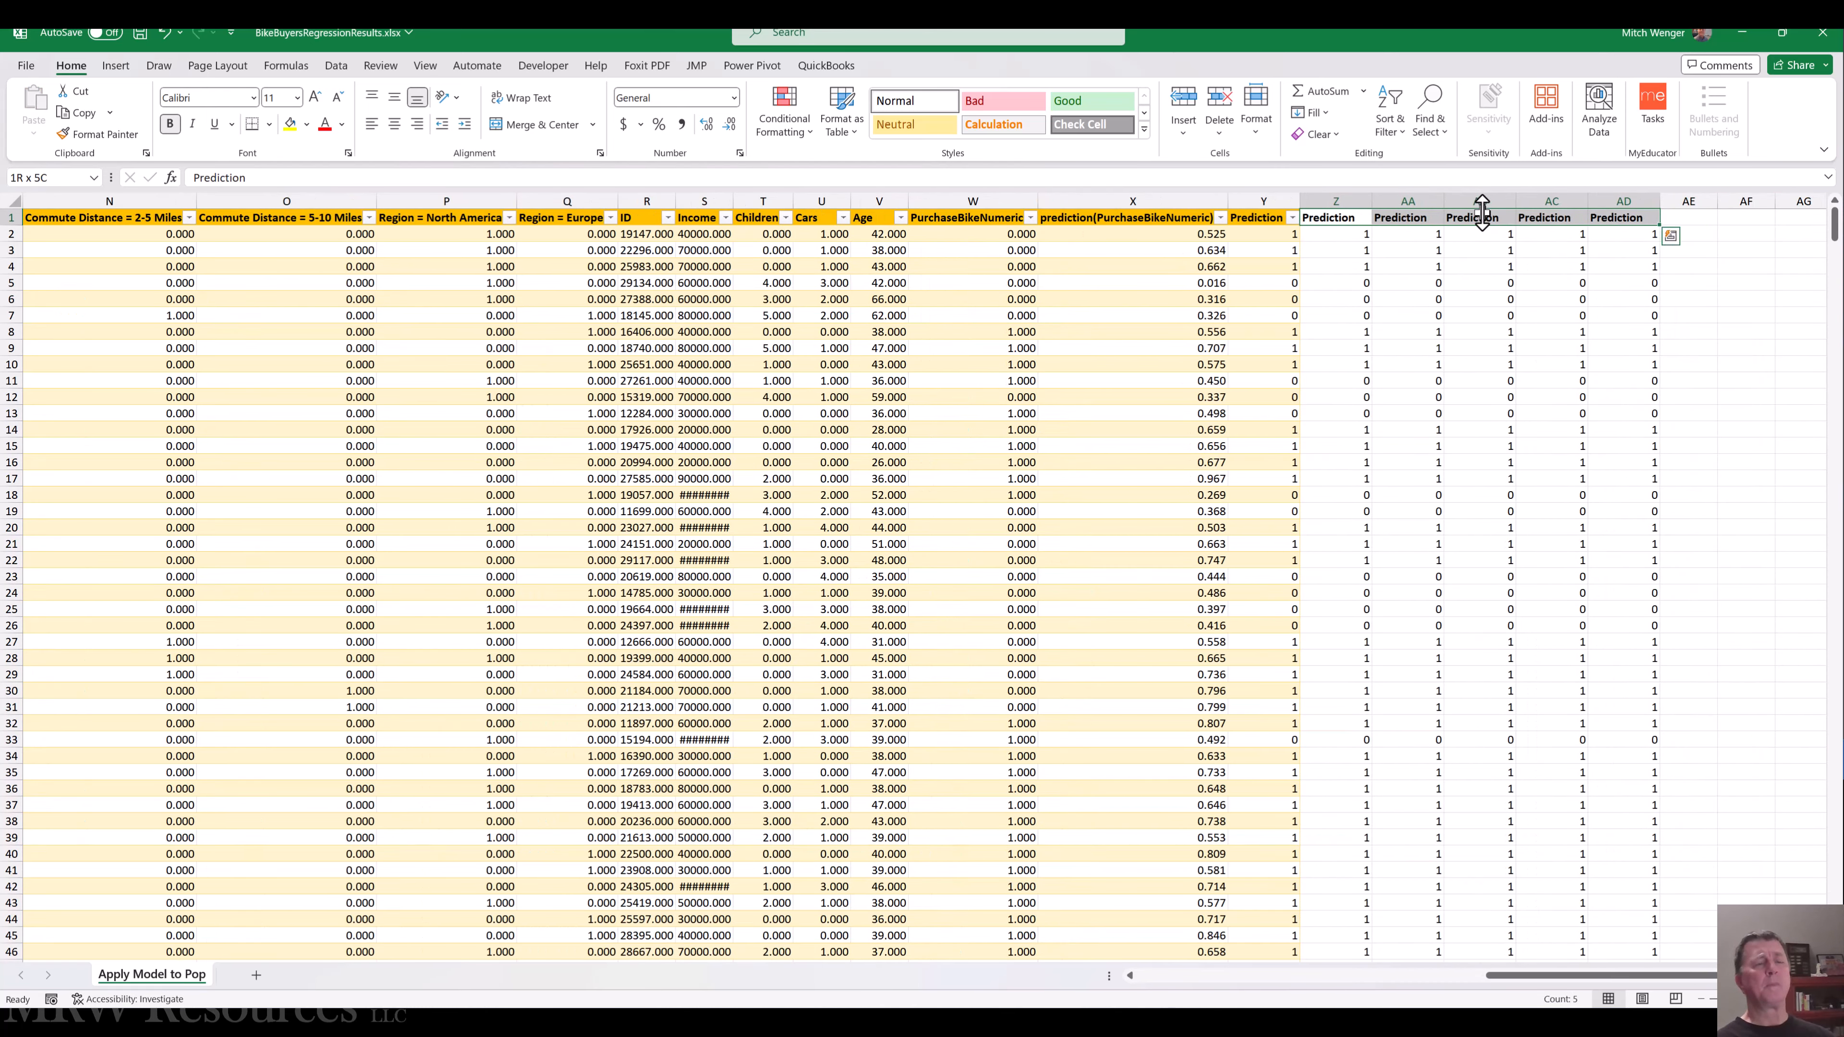
{"action": "key", "text": "ctrl+shift+Down"}
{"action": "key", "text": "Delete"}
{"action": "key", "text": "Up"}
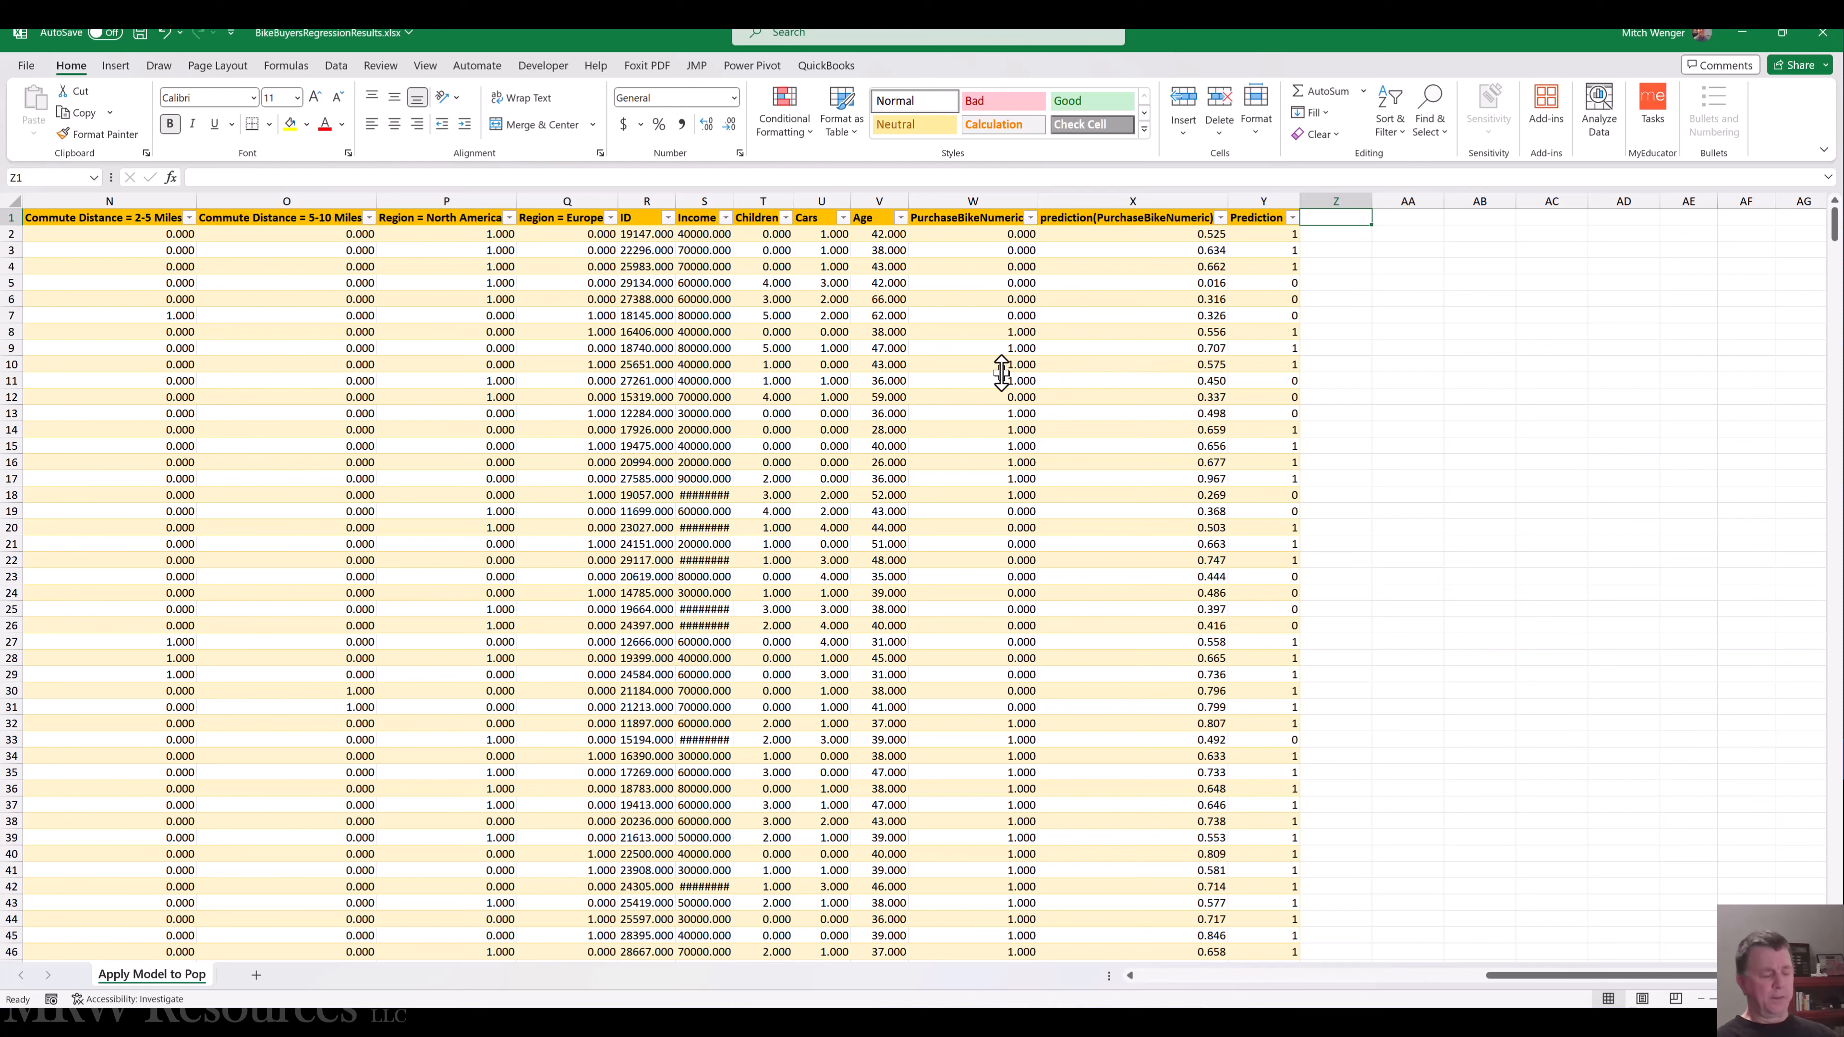
- Add a table column headed Accurate? in Z1, next to the Prediction column
{"action": "type", "text": "A"}
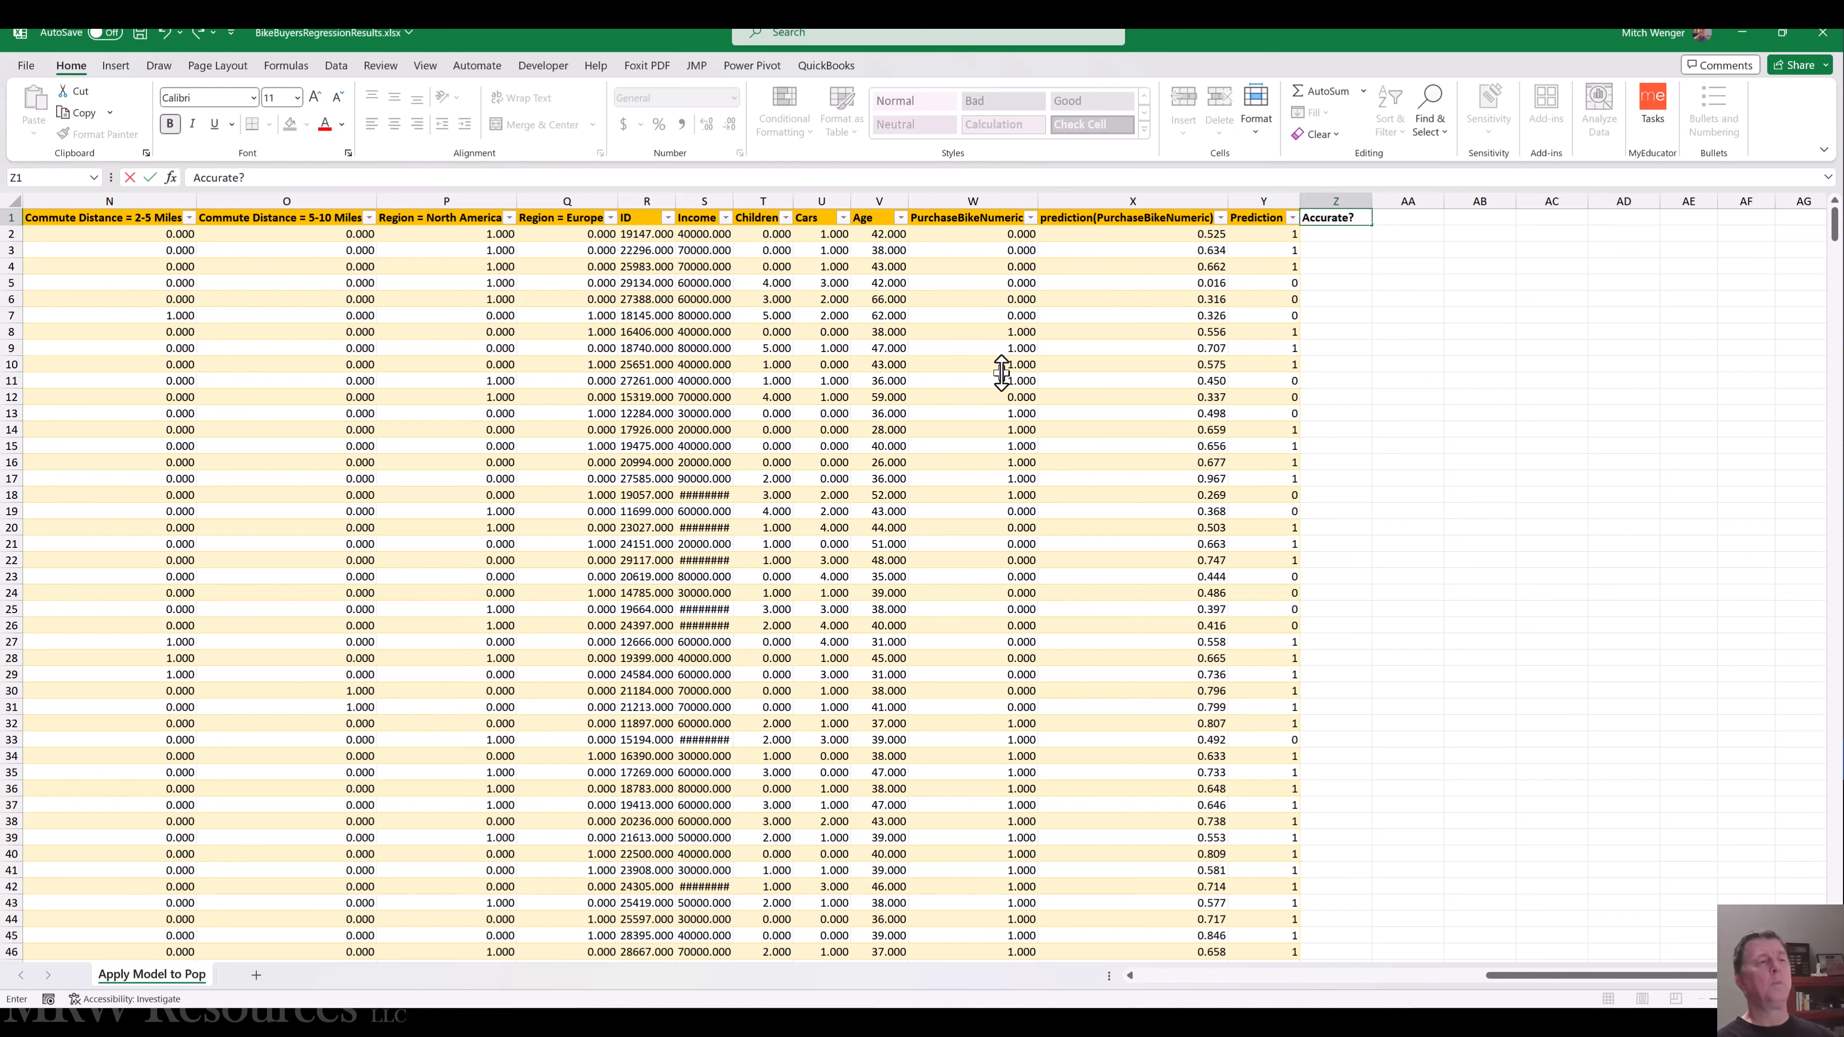
{"action": "key", "text": "Return"}
{"action": "key", "text": "Down"}
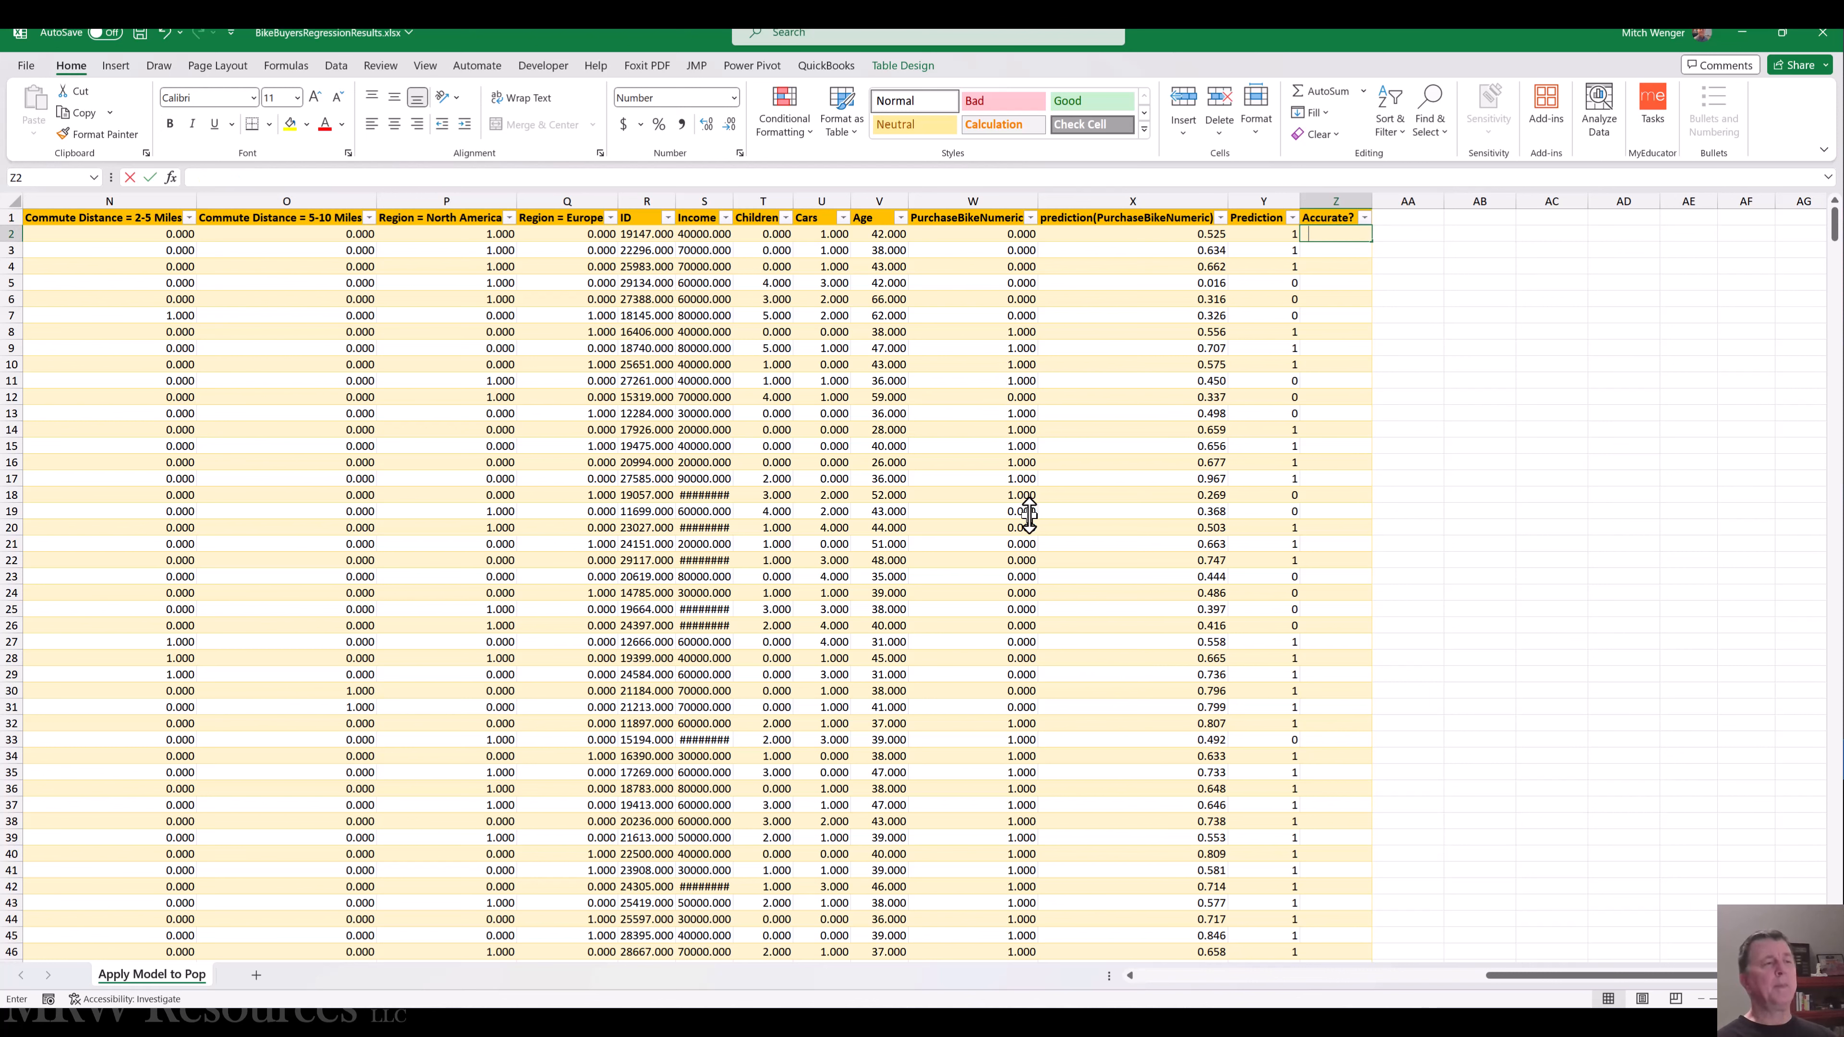
{"action": "type", "text": "="}
{"action": "key", "text": "Left"}
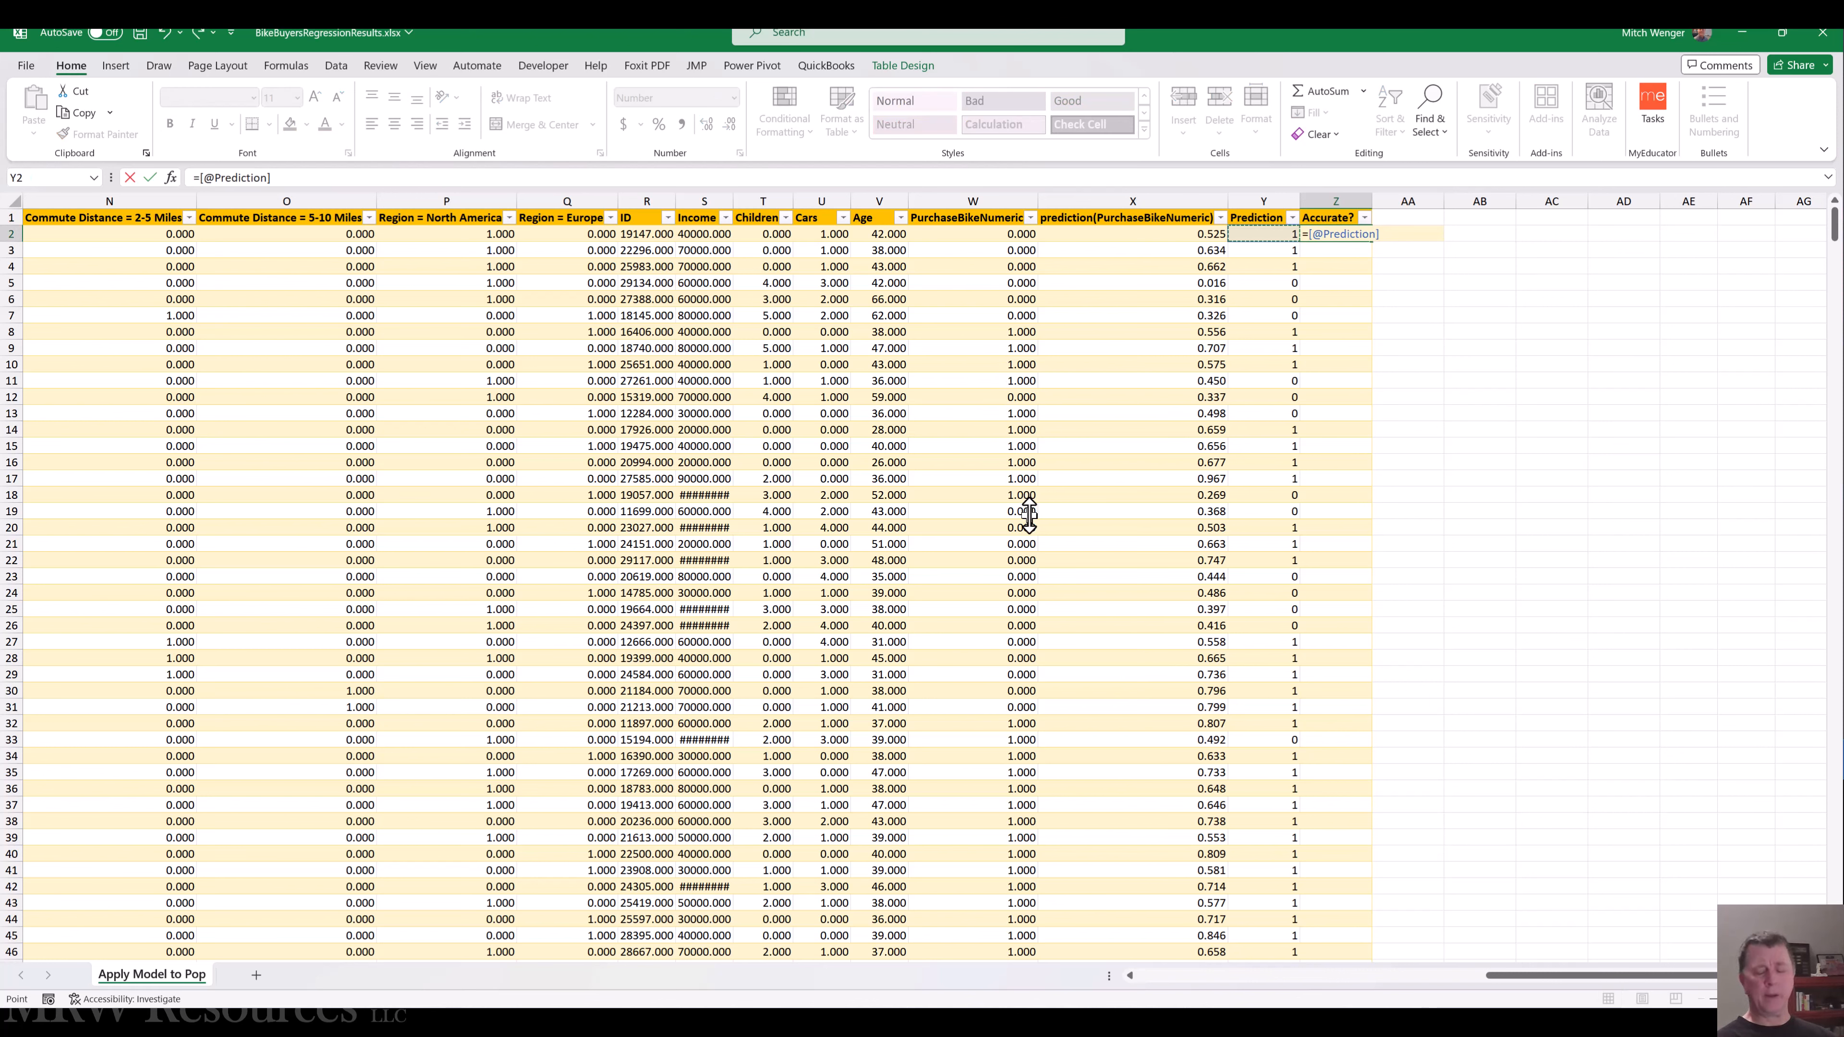
{"action": "key", "text": "BackSpace"}
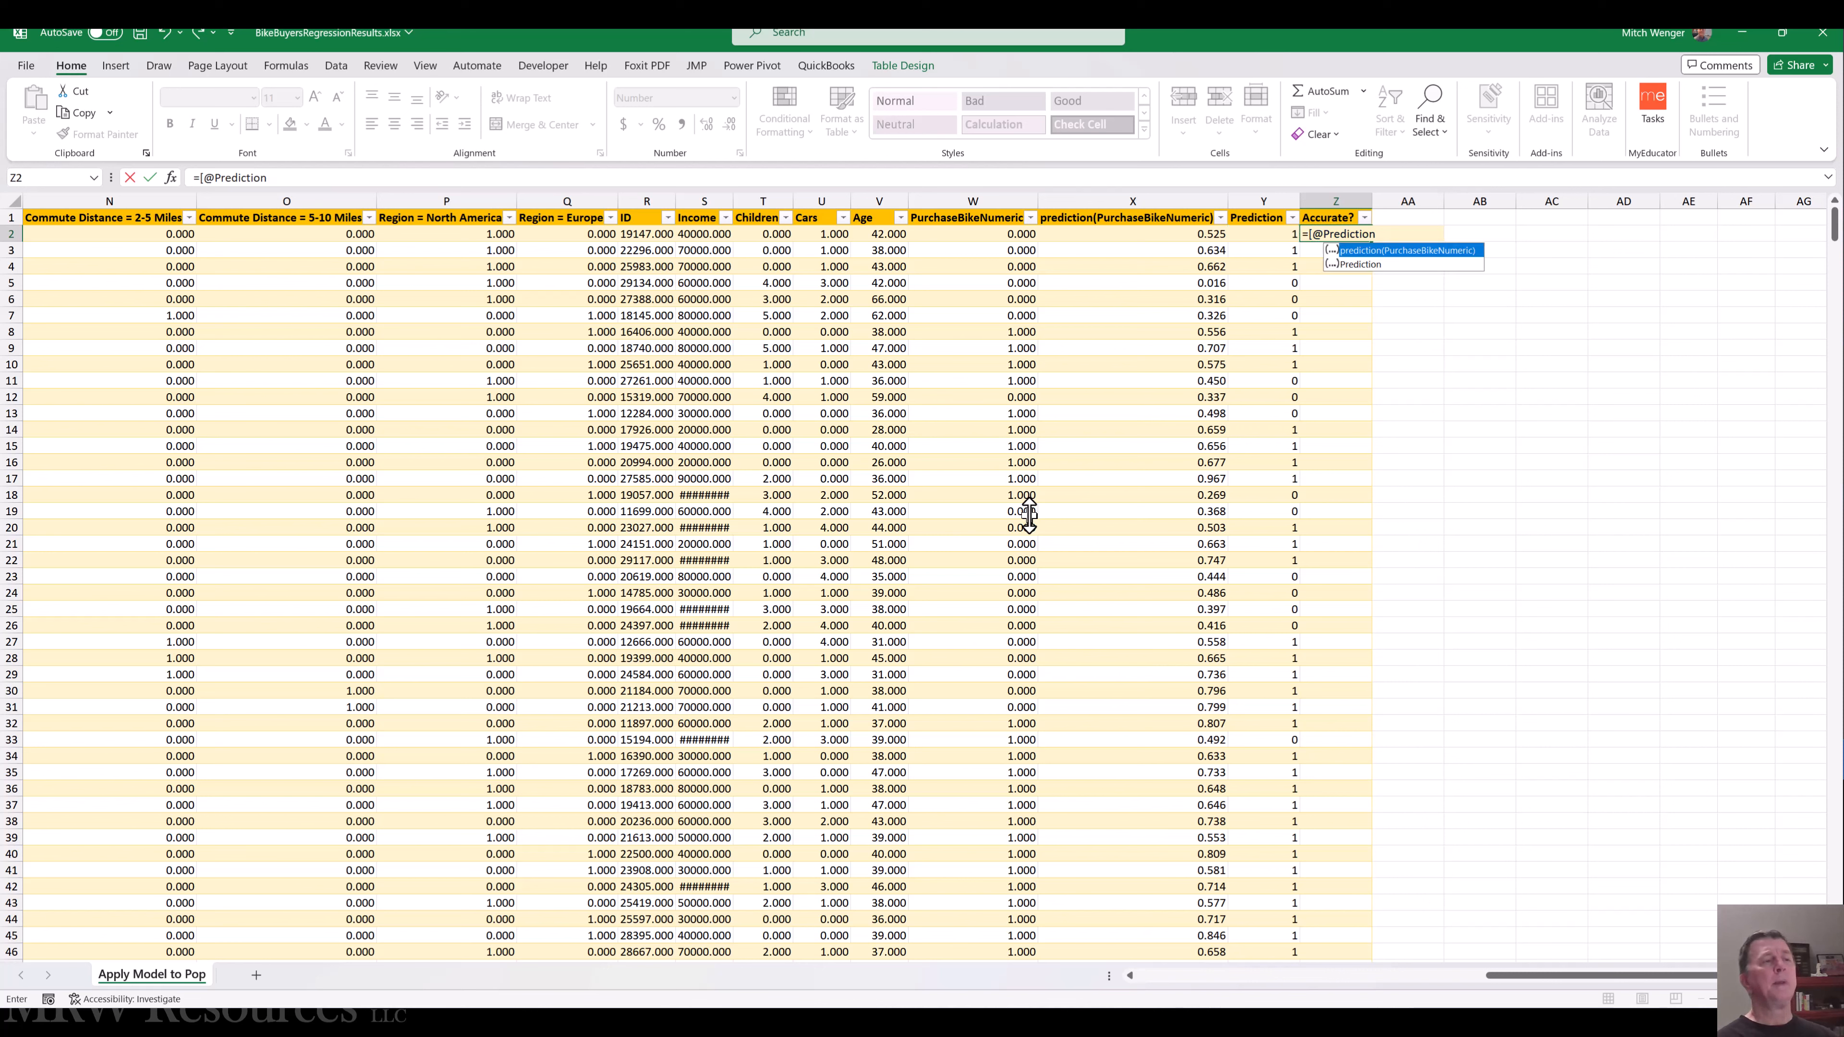
{"action": "key", "text": "BackSpace"}
{"action": "key", "text": "BackSpace"}
{"action": "key", "text": "BackSpace"}
{"action": "key", "text": "BackSpace"}
{"action": "key", "text": "BackSpace"}
{"action": "key", "text": "BackSpace"}
{"action": "key", "text": "BackSpace"}
{"action": "key", "text": "BackSpace"}
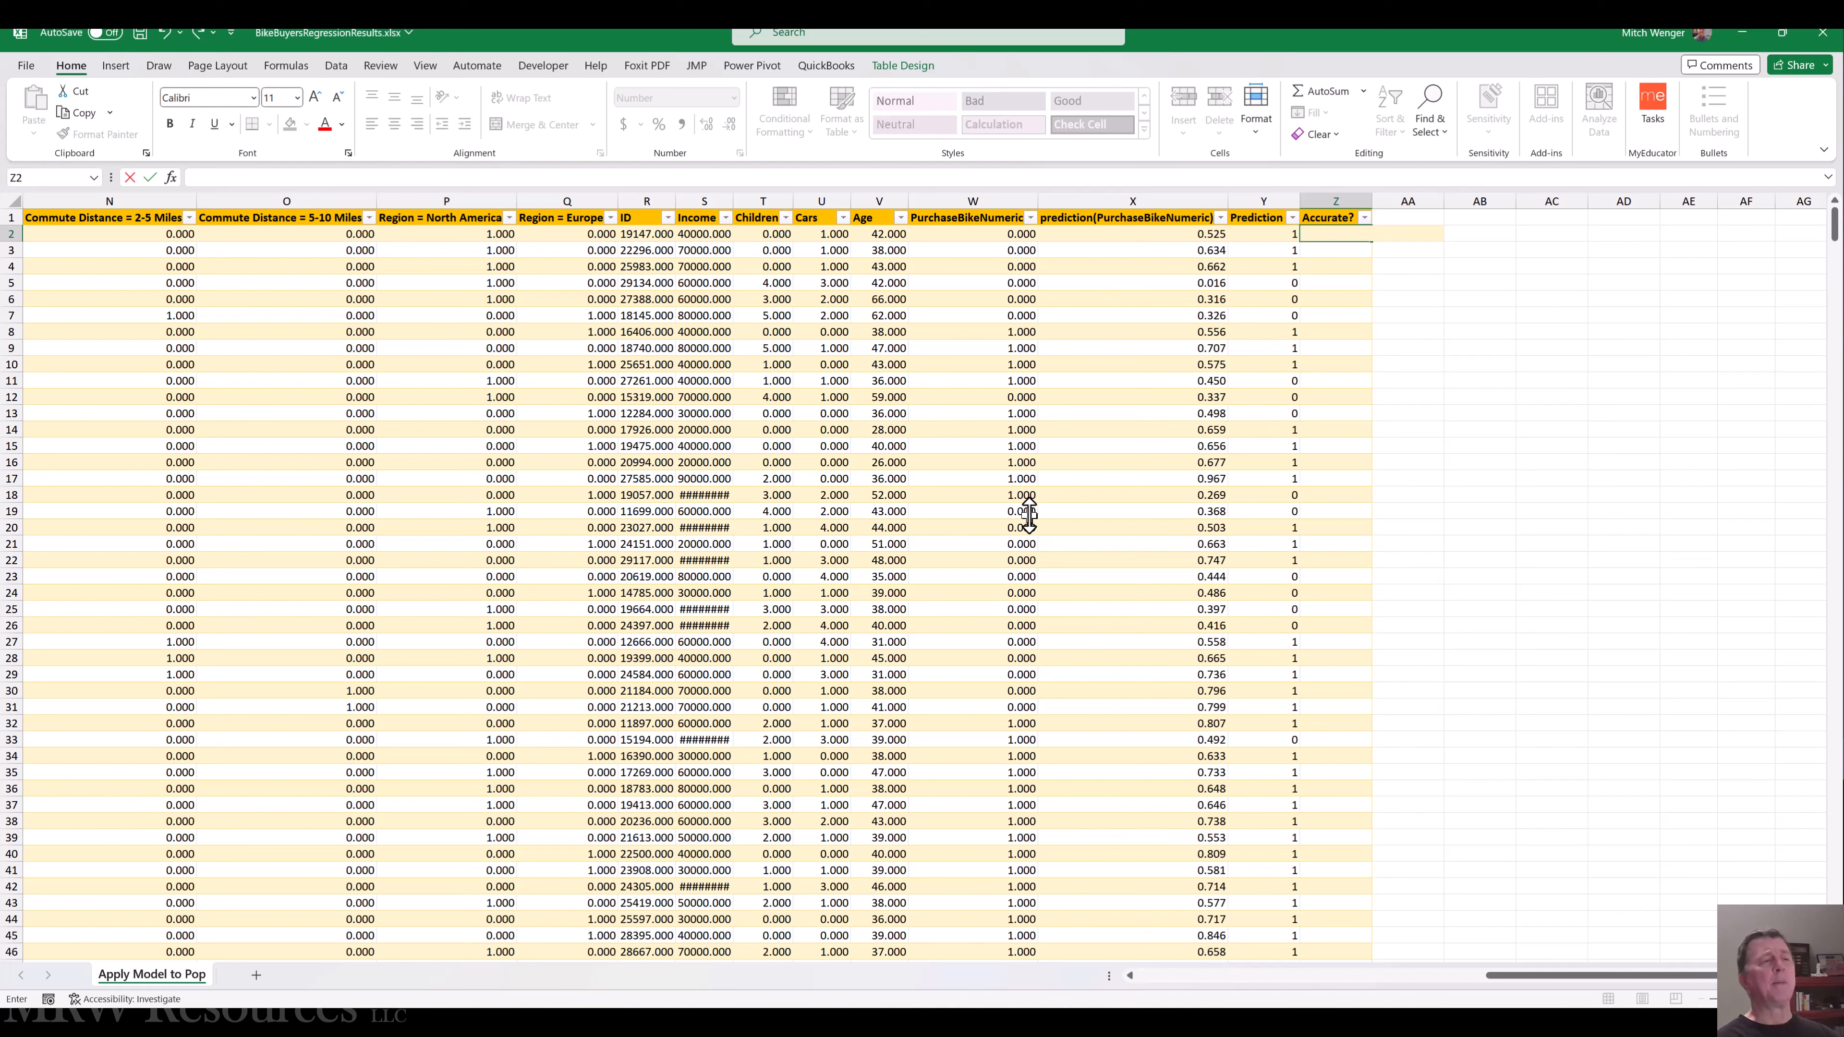
{"action": "type", "text": "="}
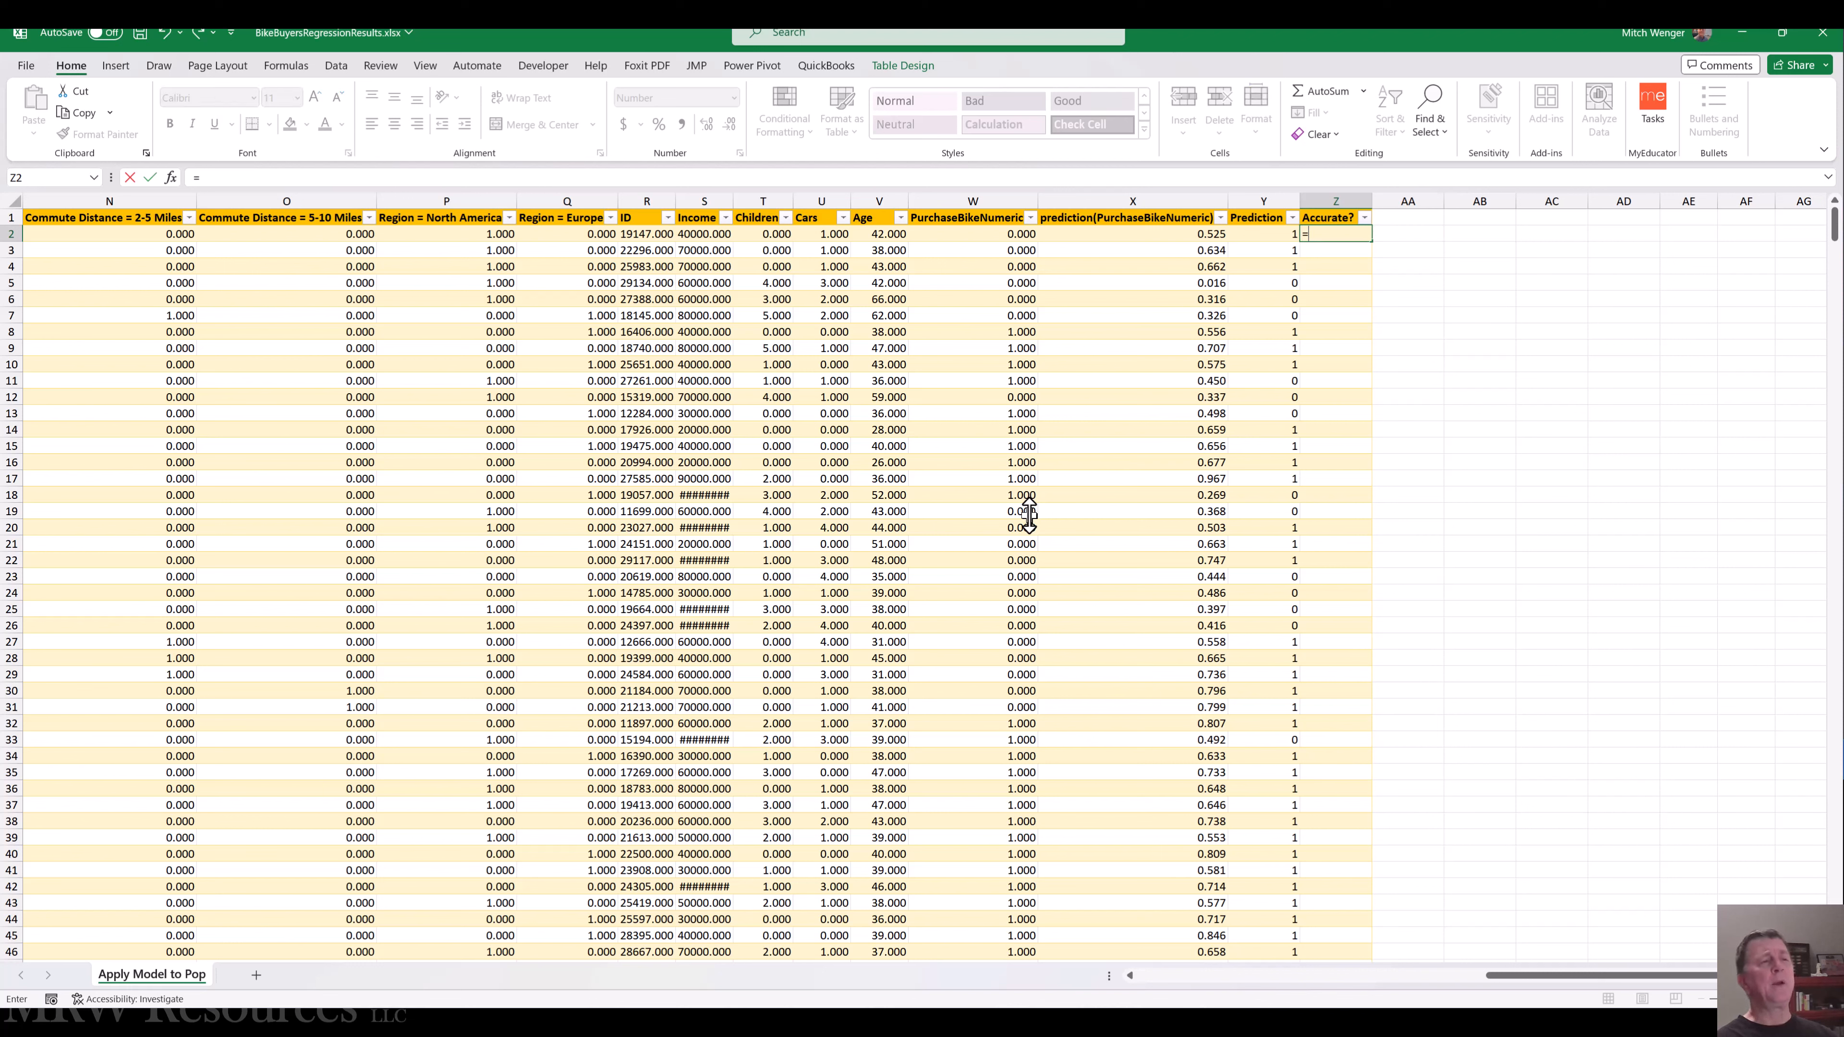
{"action": "type", "text": "if("}
{"action": "key", "text": "Left"}
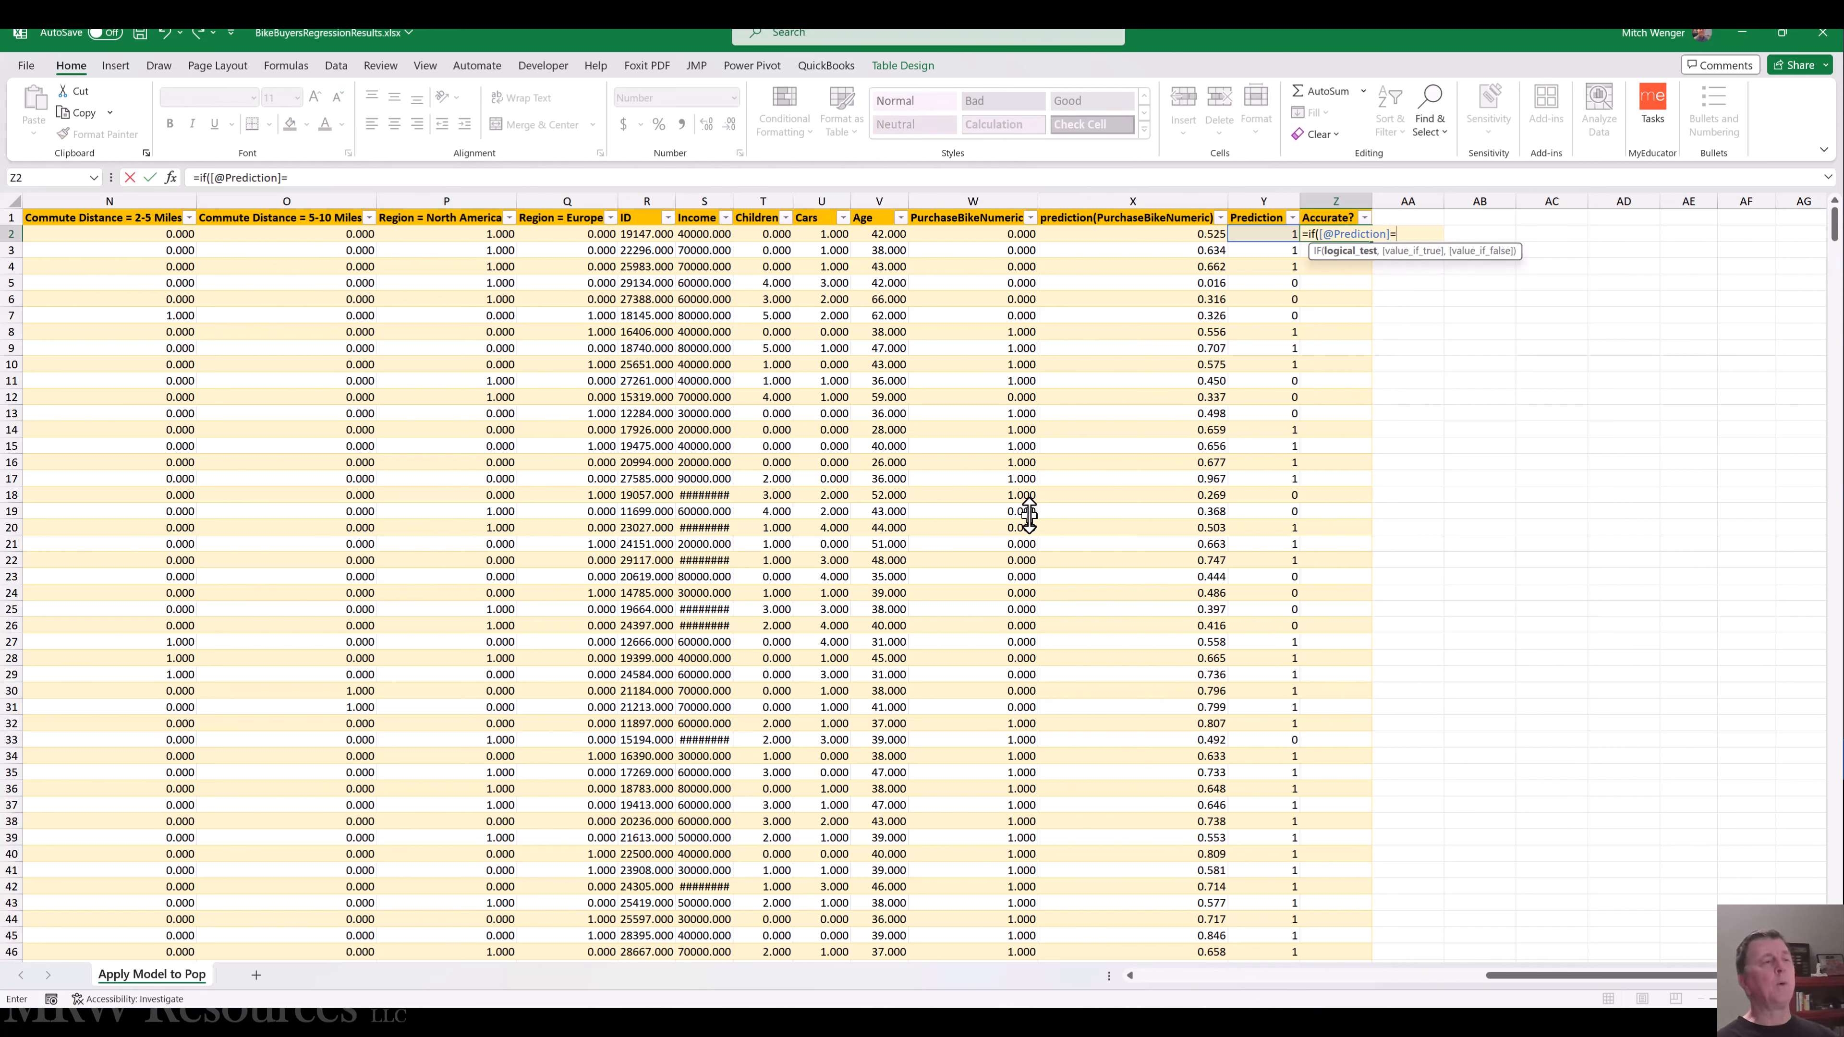
{"action": "type", "text": "="}
{"action": "key", "text": "Left"}
{"action": "key", "text": "Left"}
{"action": "key", "text": "Left"}
{"action": "key", "text": "Left"}
{"action": "key", "text": "Right"}
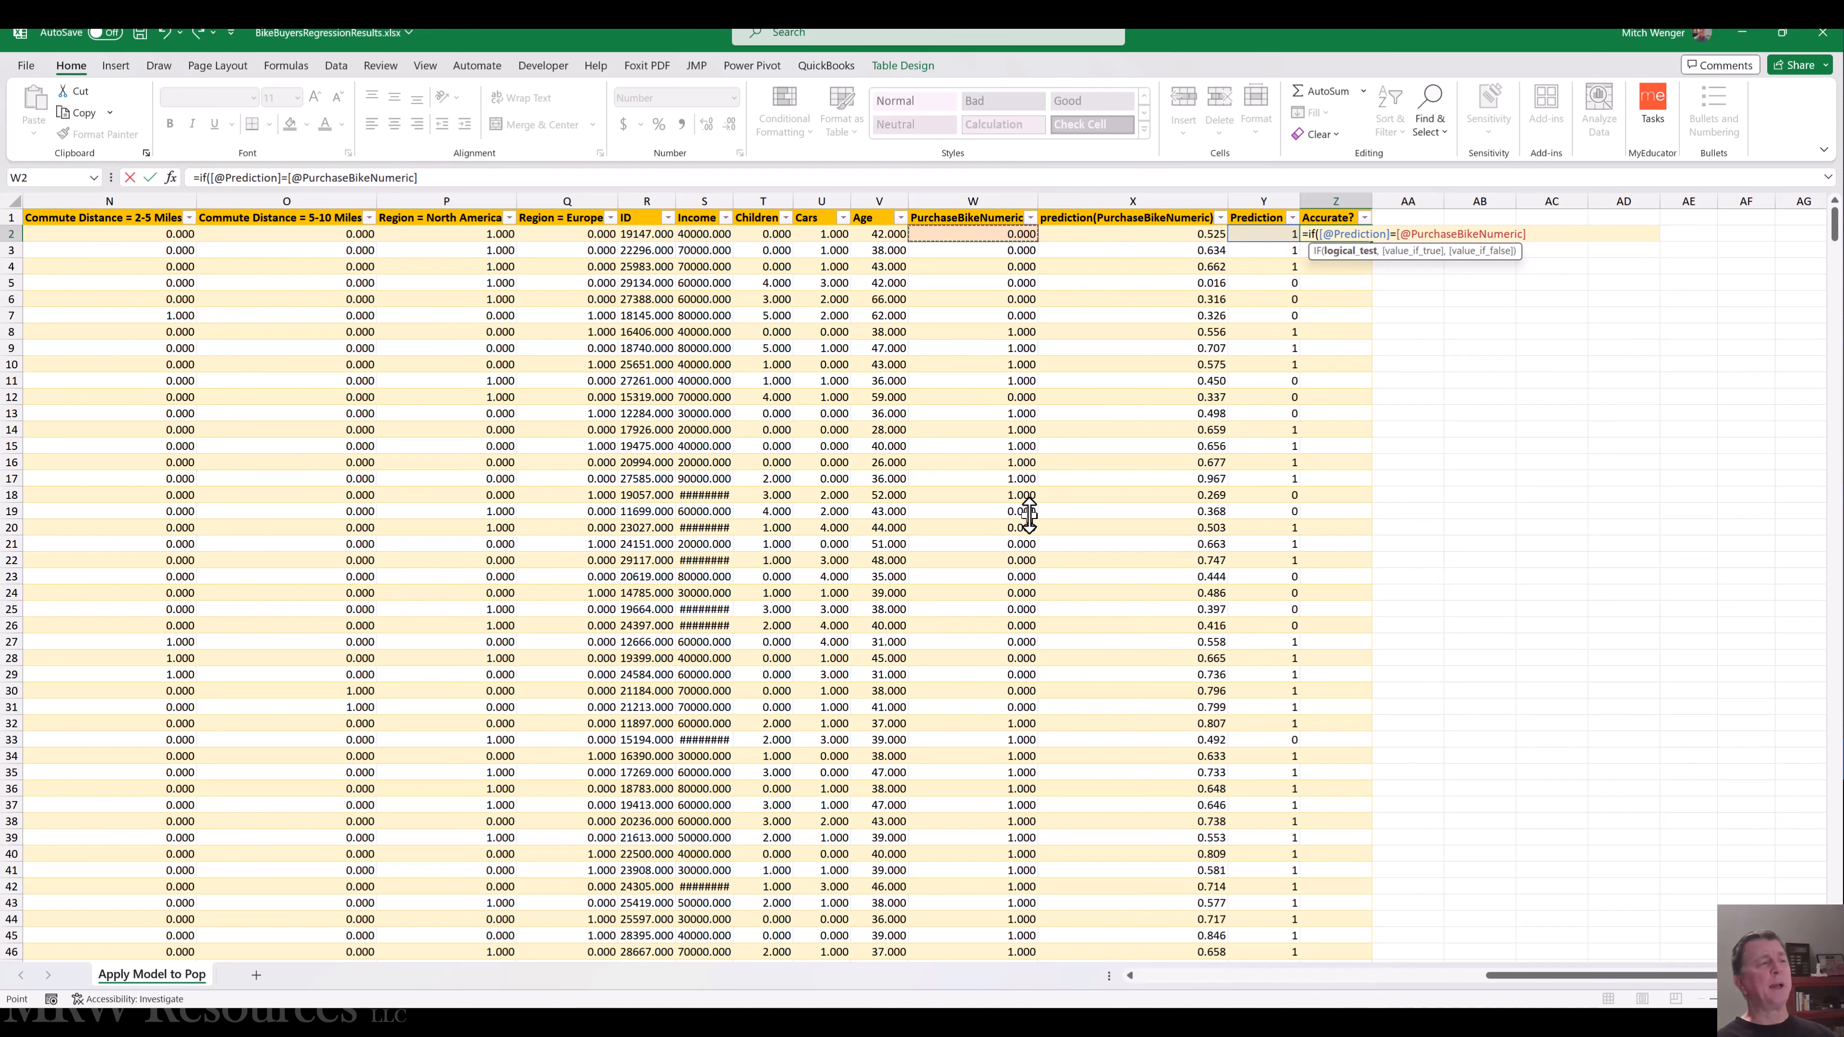
{"action": "type", "text": ","}
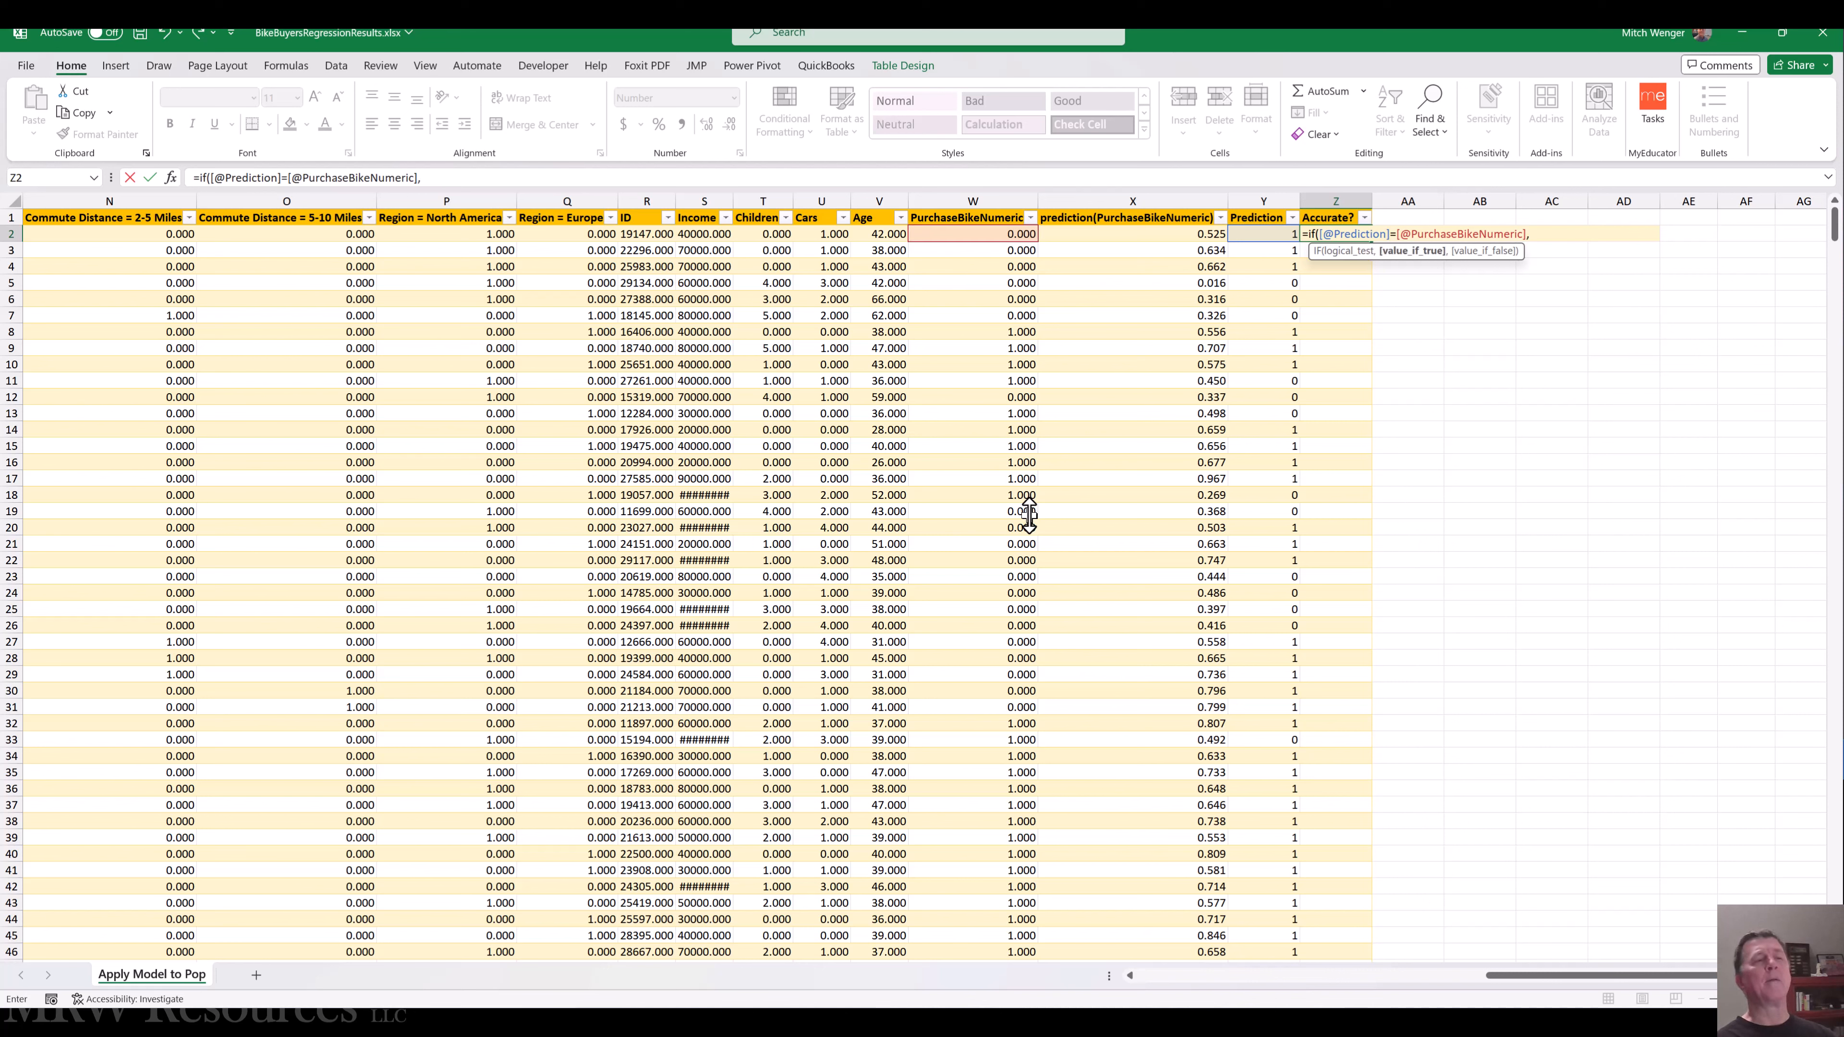
{"action": "type", "text": "1,"}
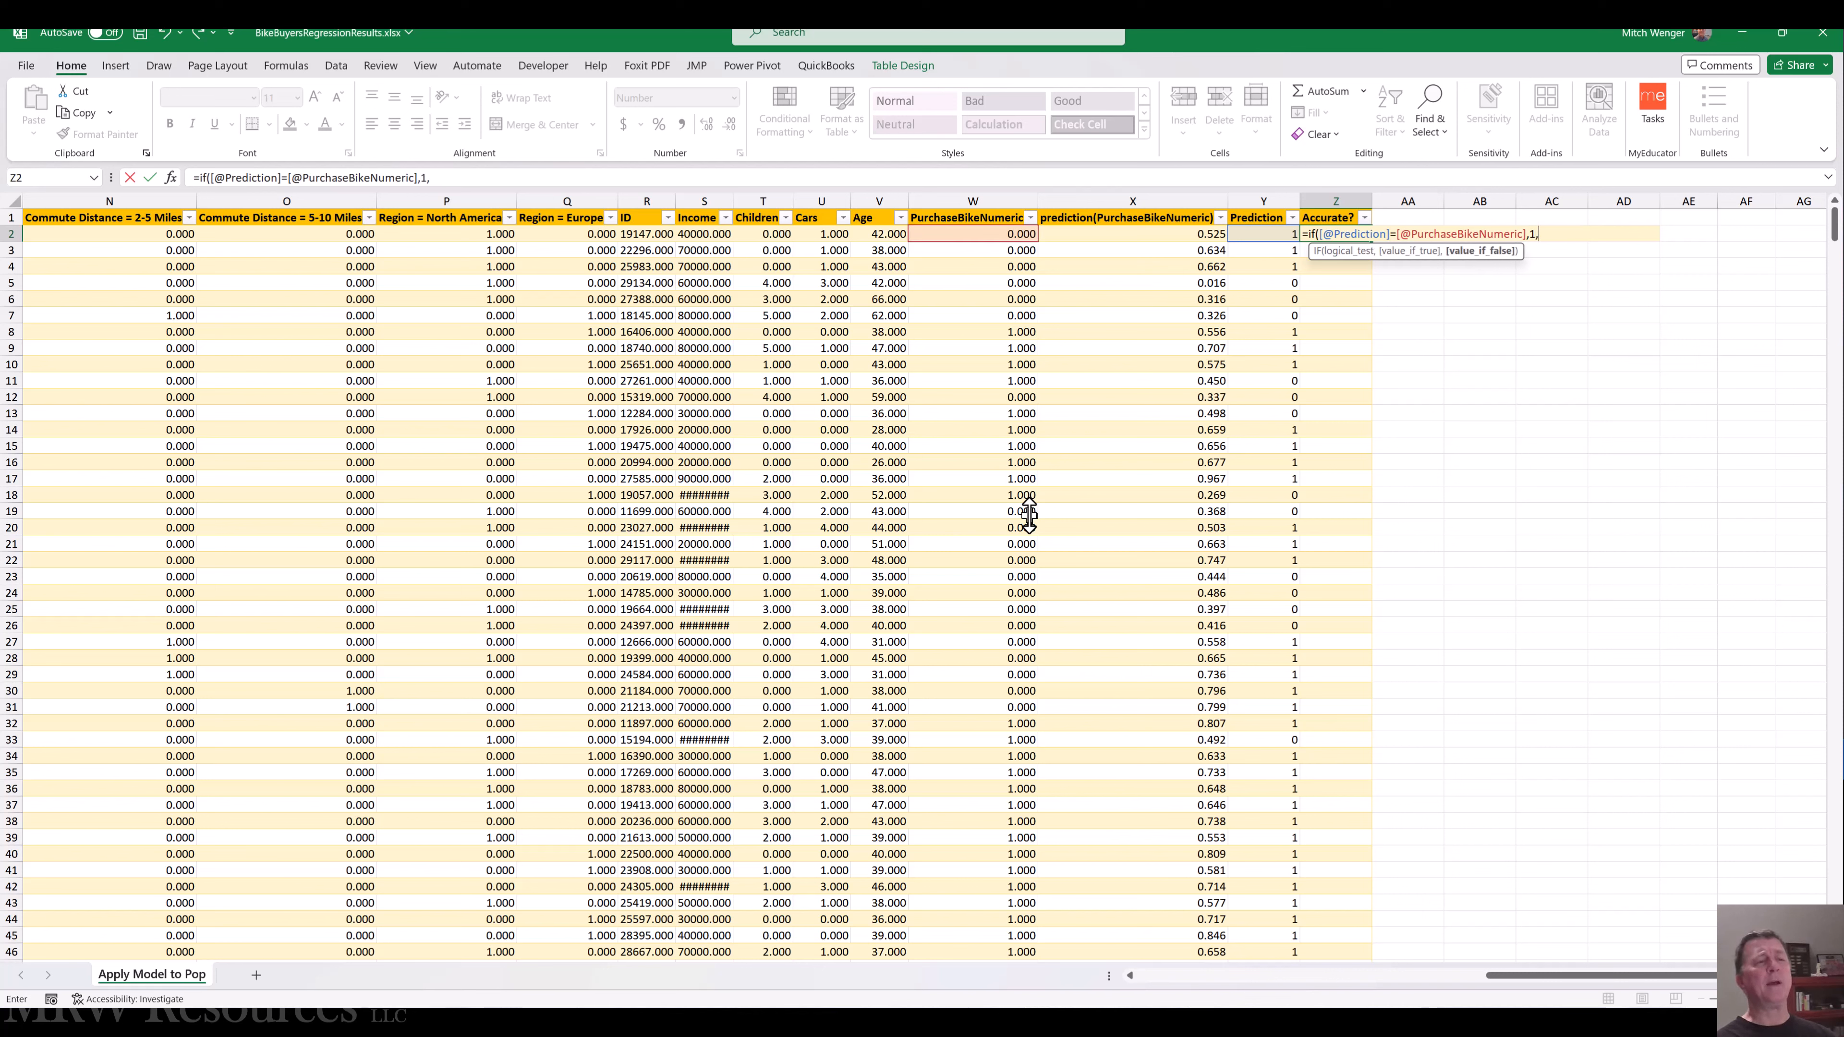
{"action": "type", "text": "0)"}
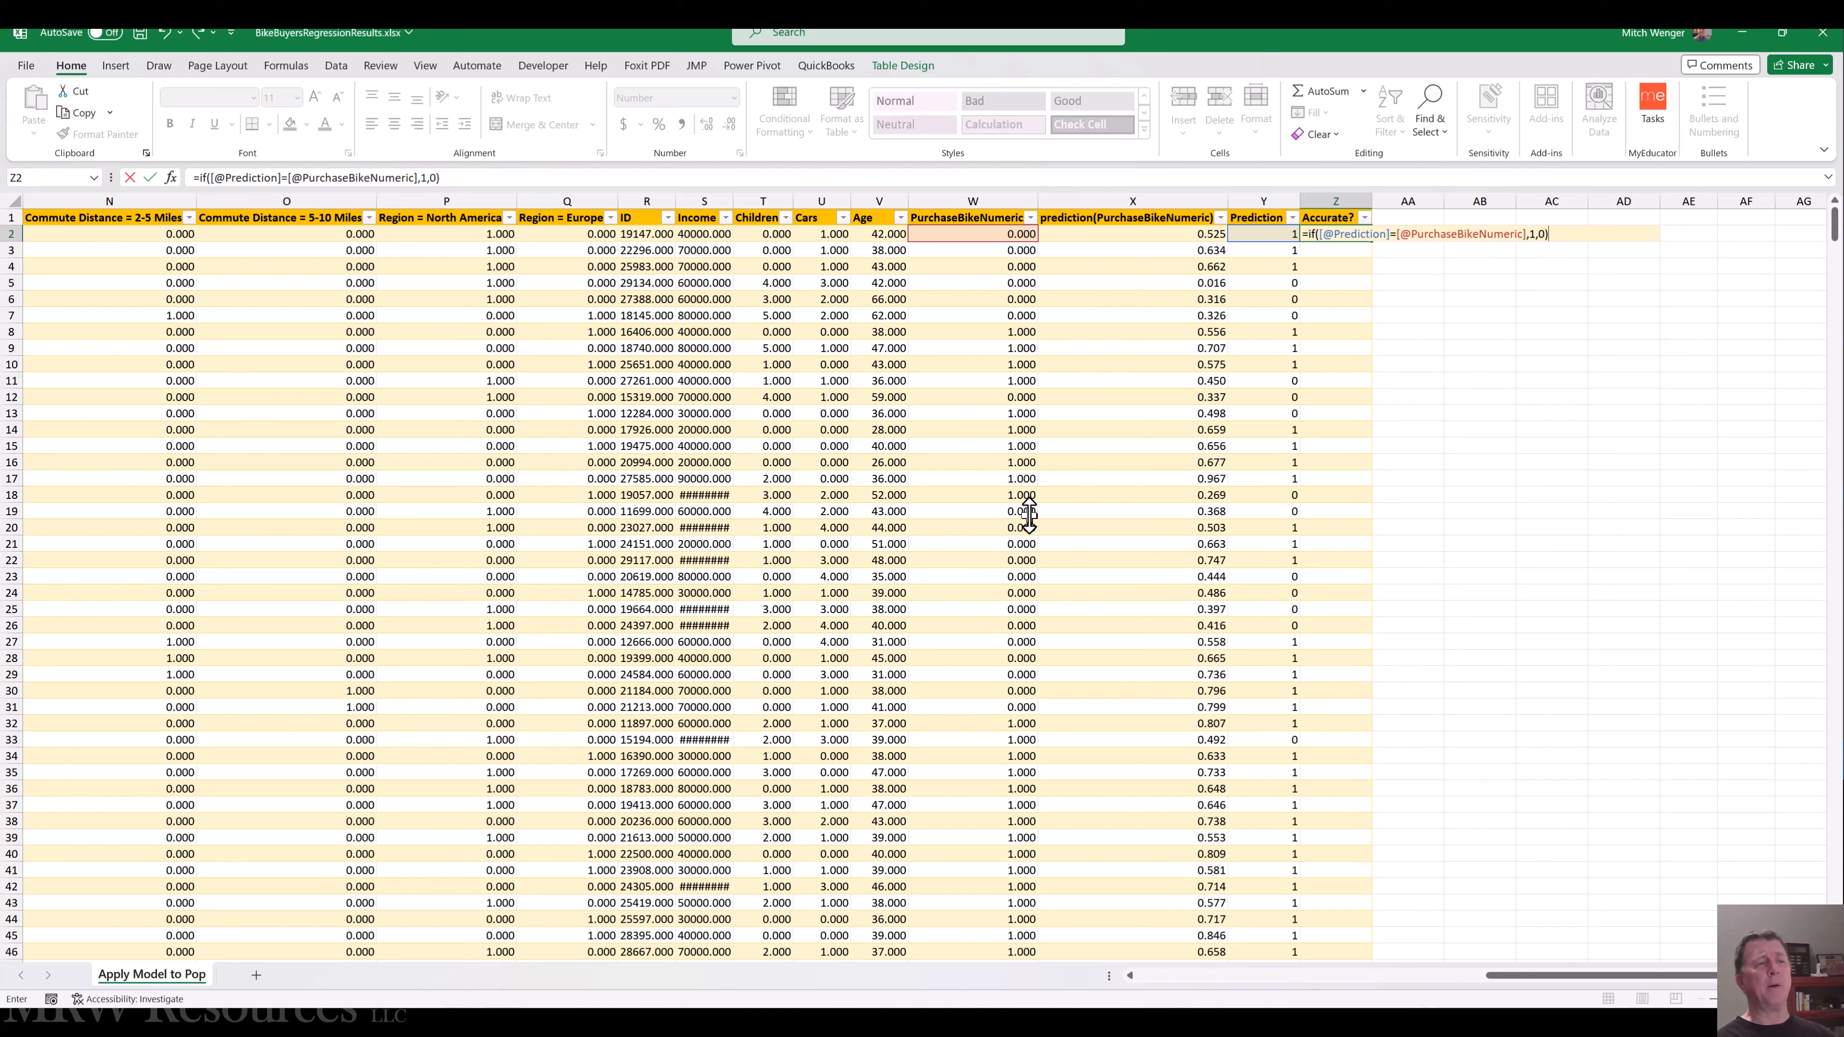
{"action": "key", "text": "Return"}
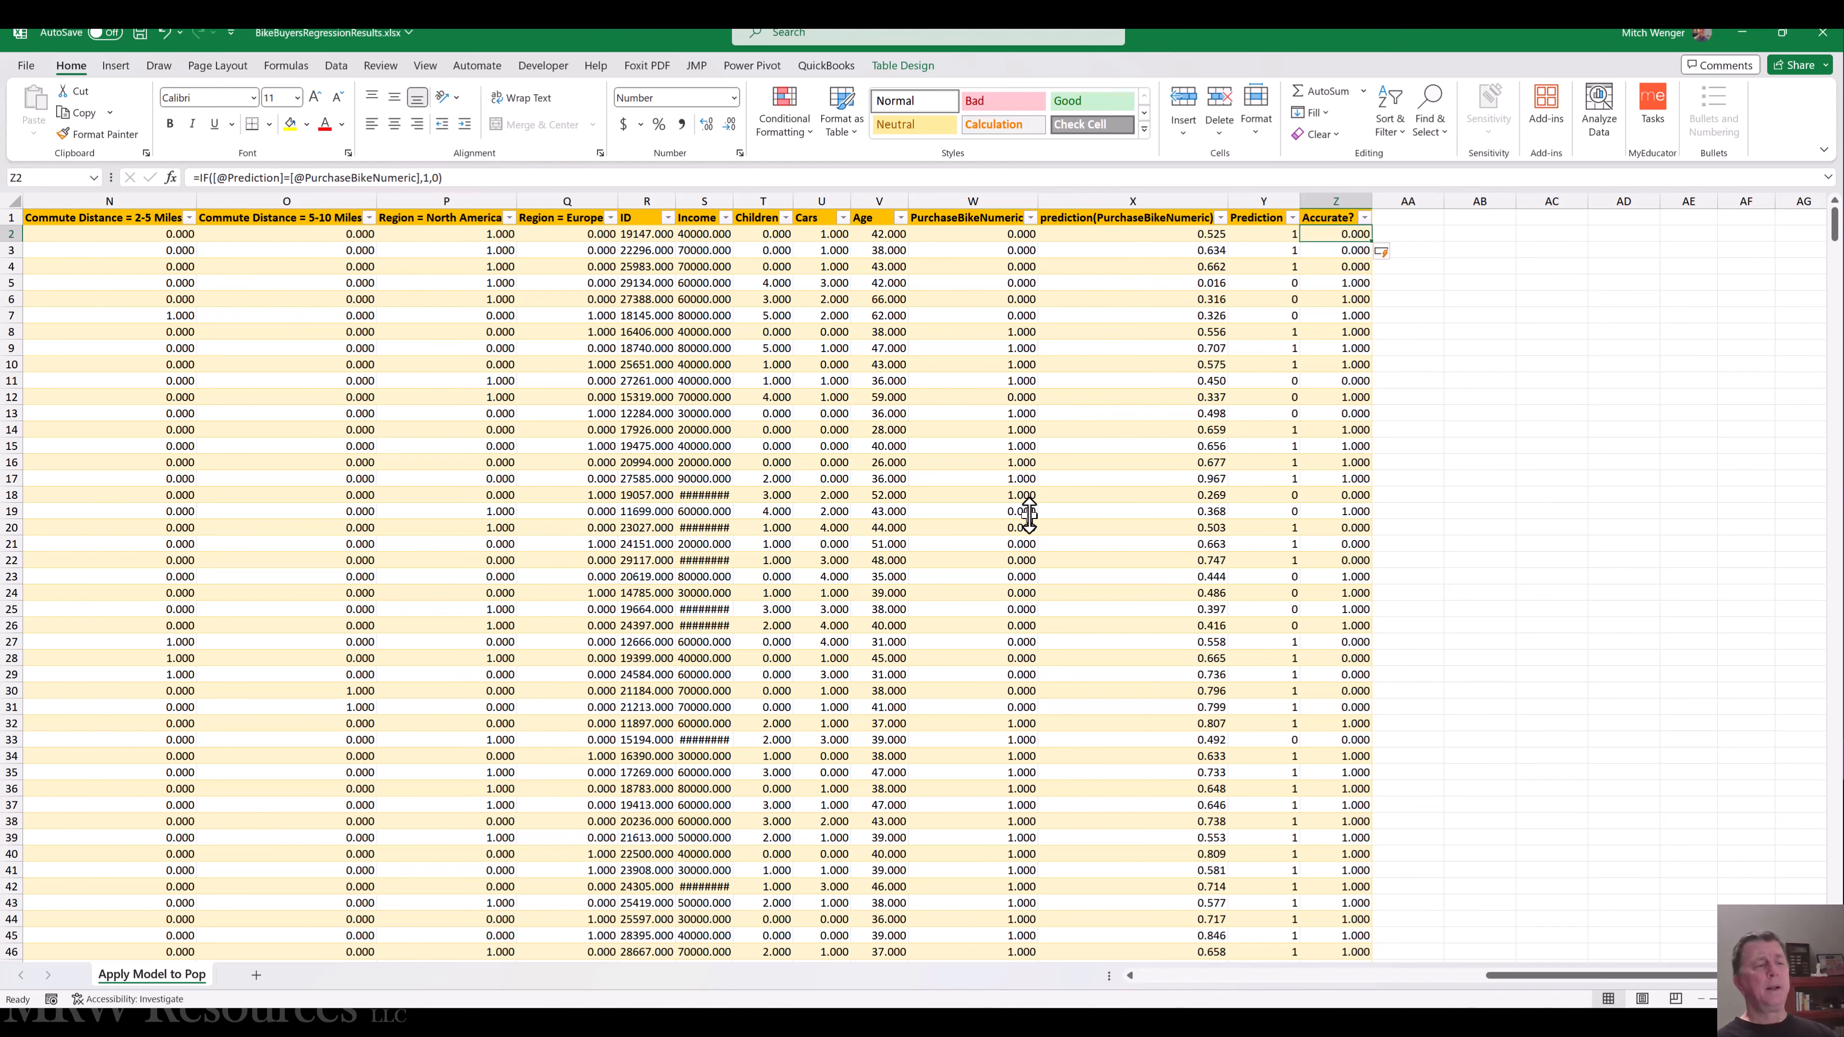
- Format all values in the Accurate? column to show no decimal places
{"action": "key", "text": "ctrl+shift+Down"}
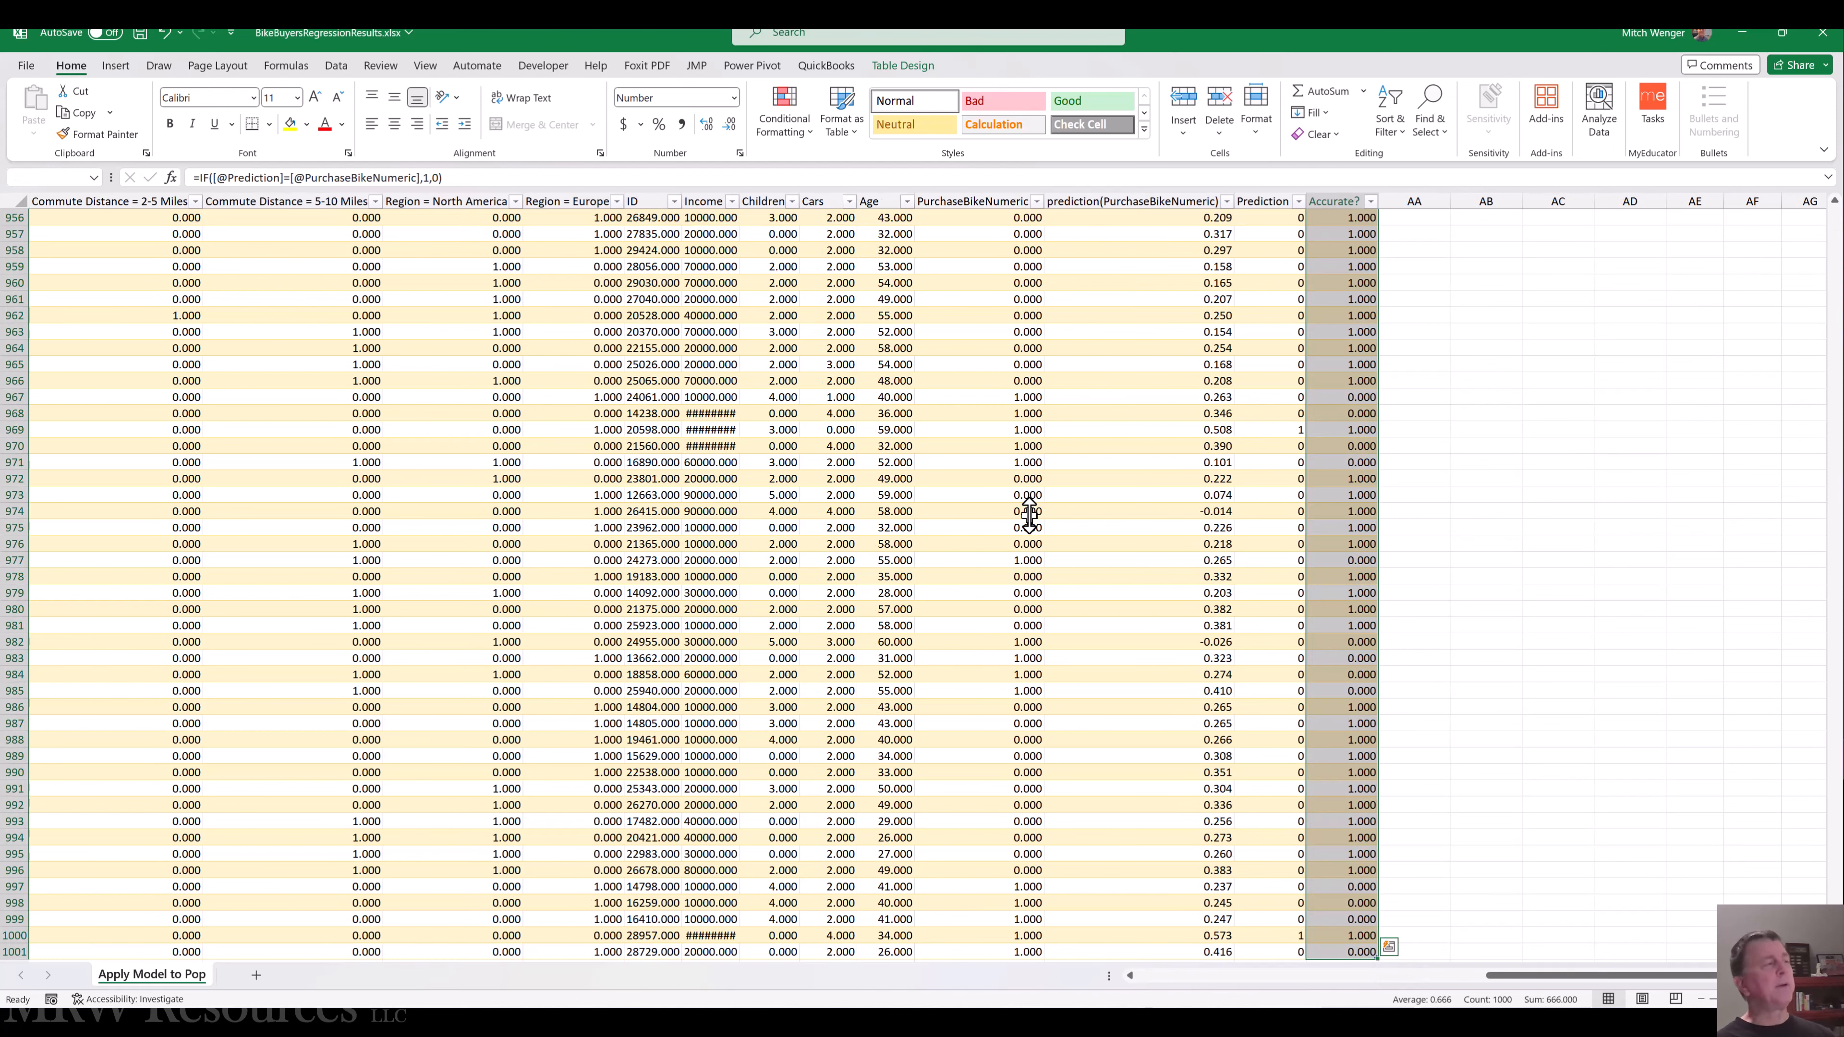
{"action": "left_click", "coordinate": [729, 124]}
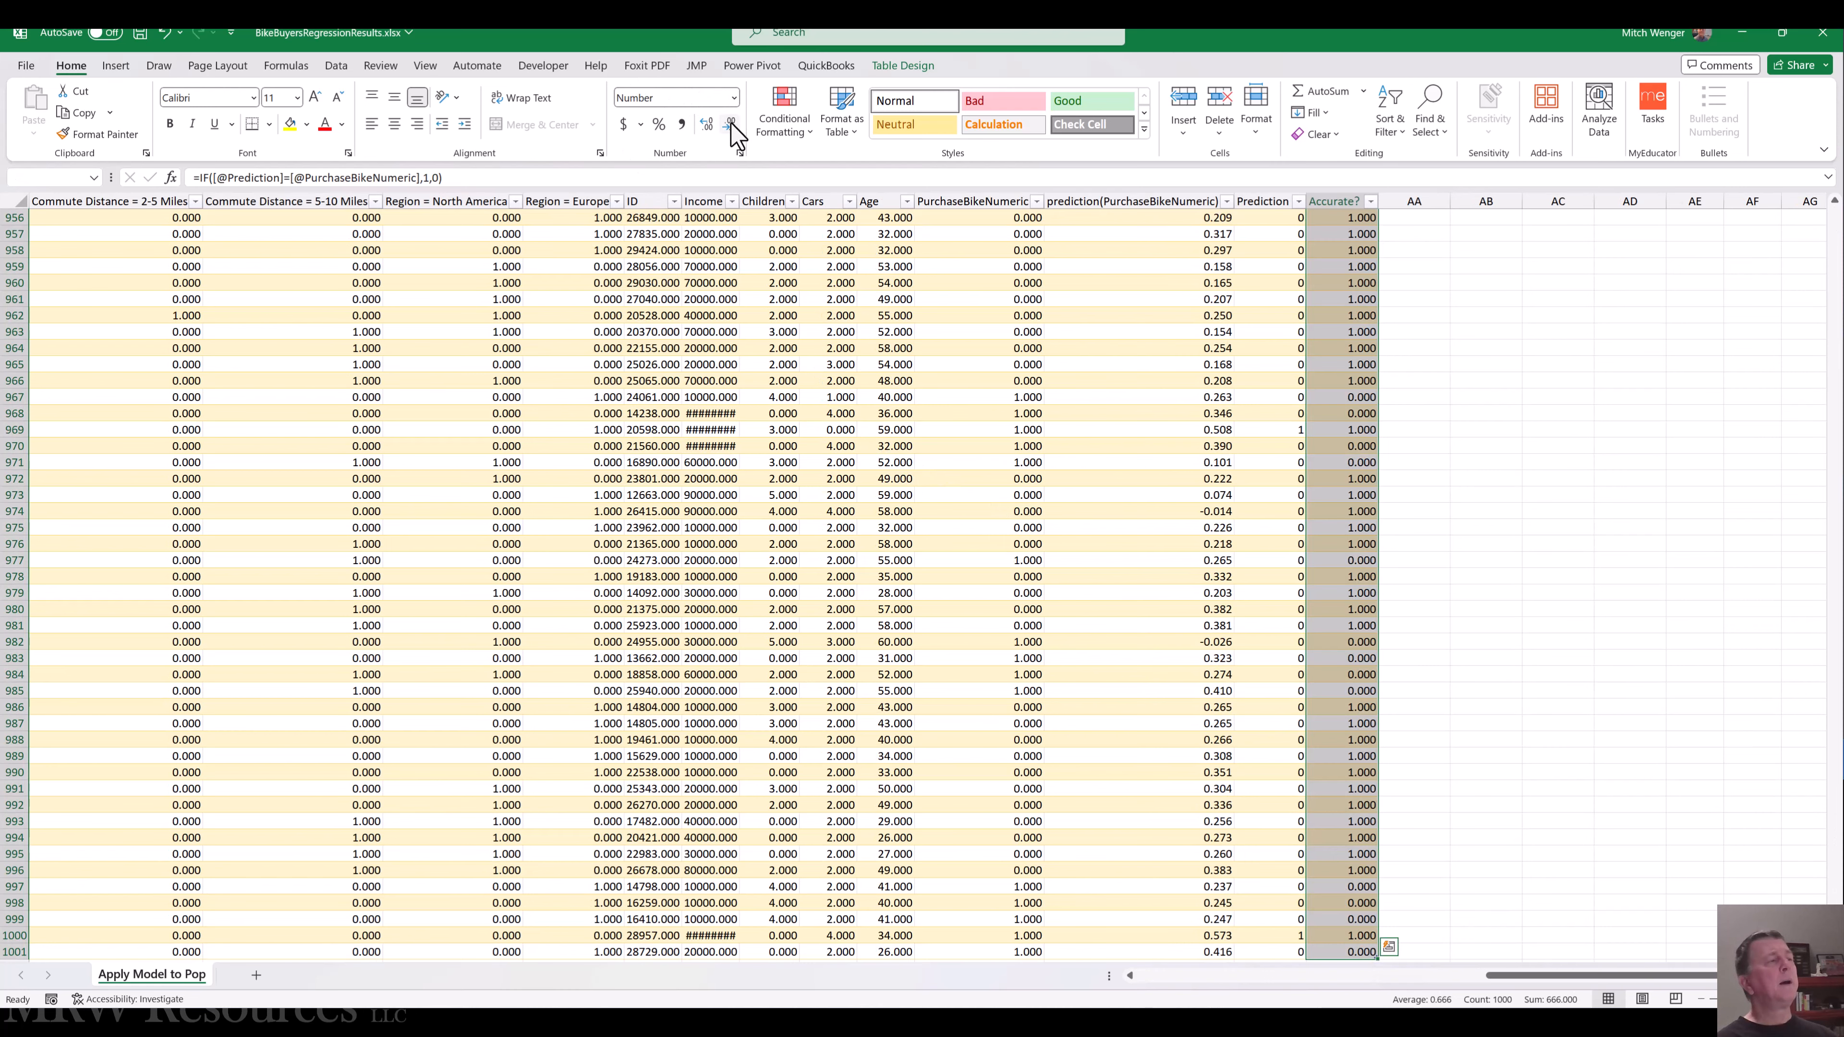
{"action": "left_click", "coordinate": [729, 124]}
{"action": "left_click", "coordinate": [729, 124]}
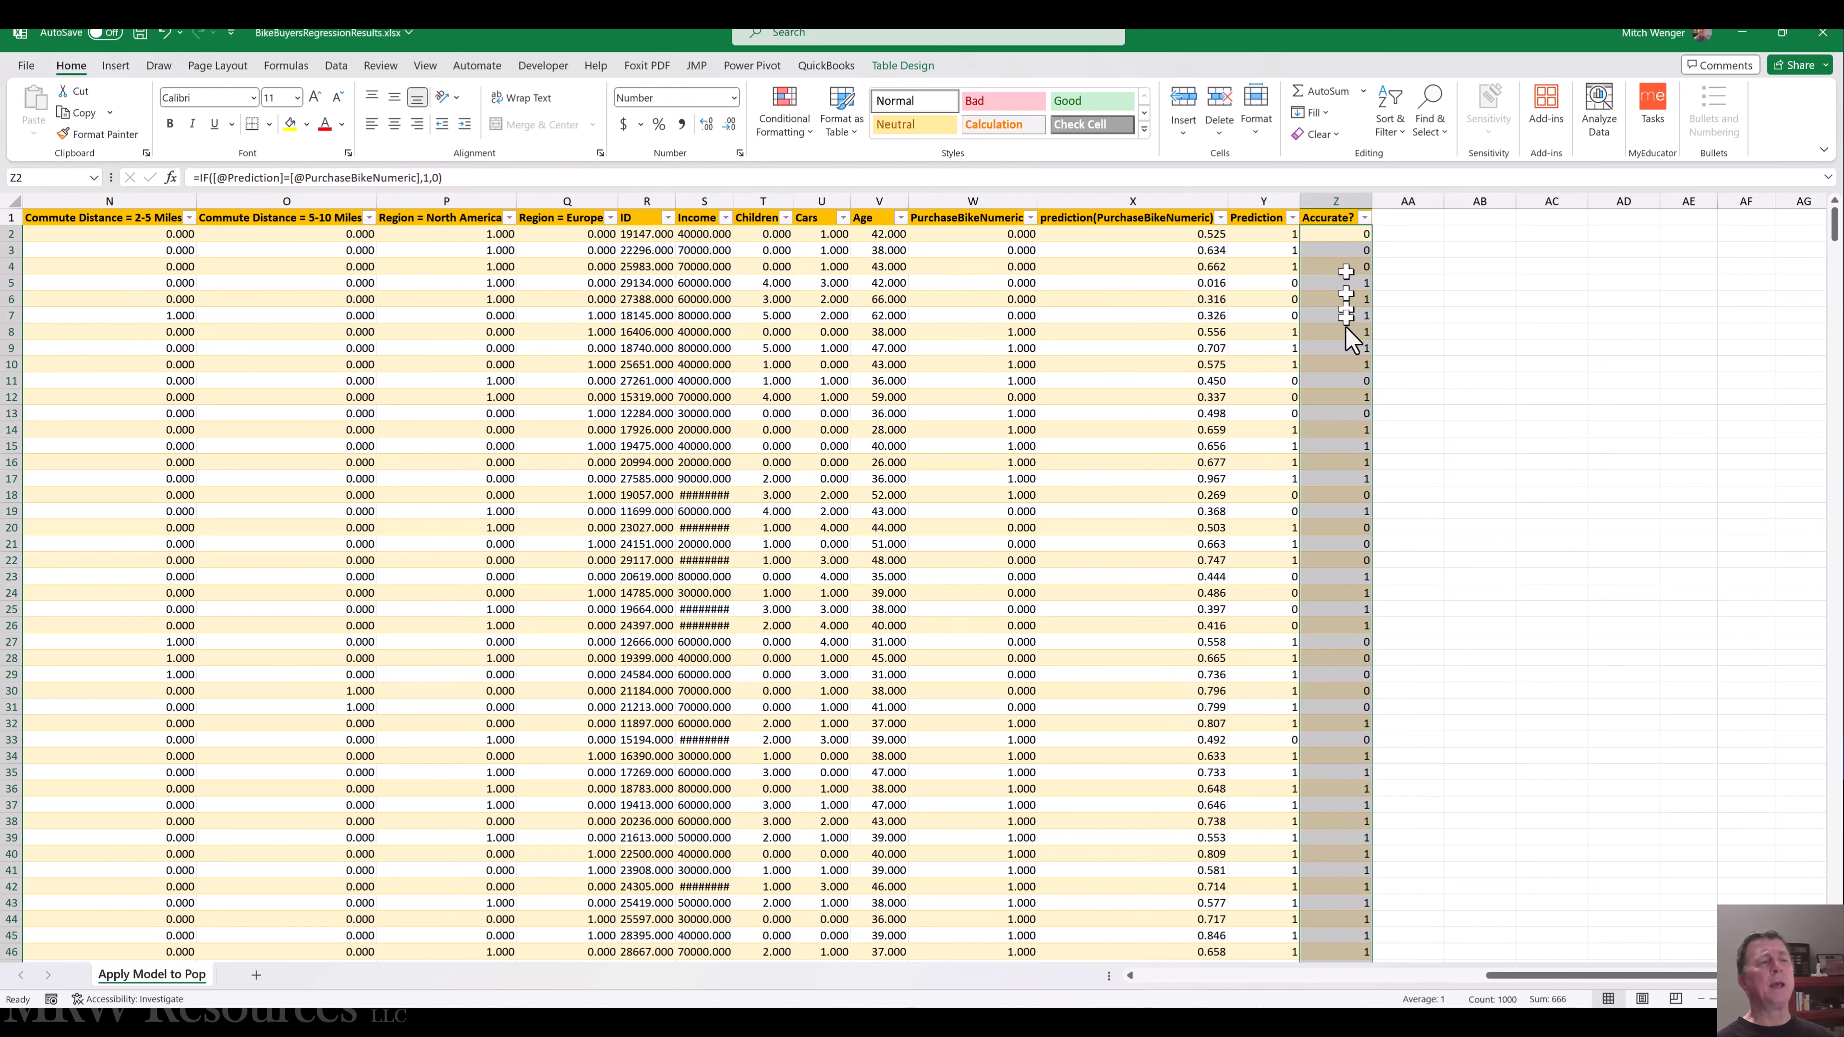
- Check the count and sum of all values in the Accurate? column
{"action": "left_click", "coordinate": [1317, 267]}
{"action": "key", "text": "Up"}
{"action": "key", "text": "Up"}
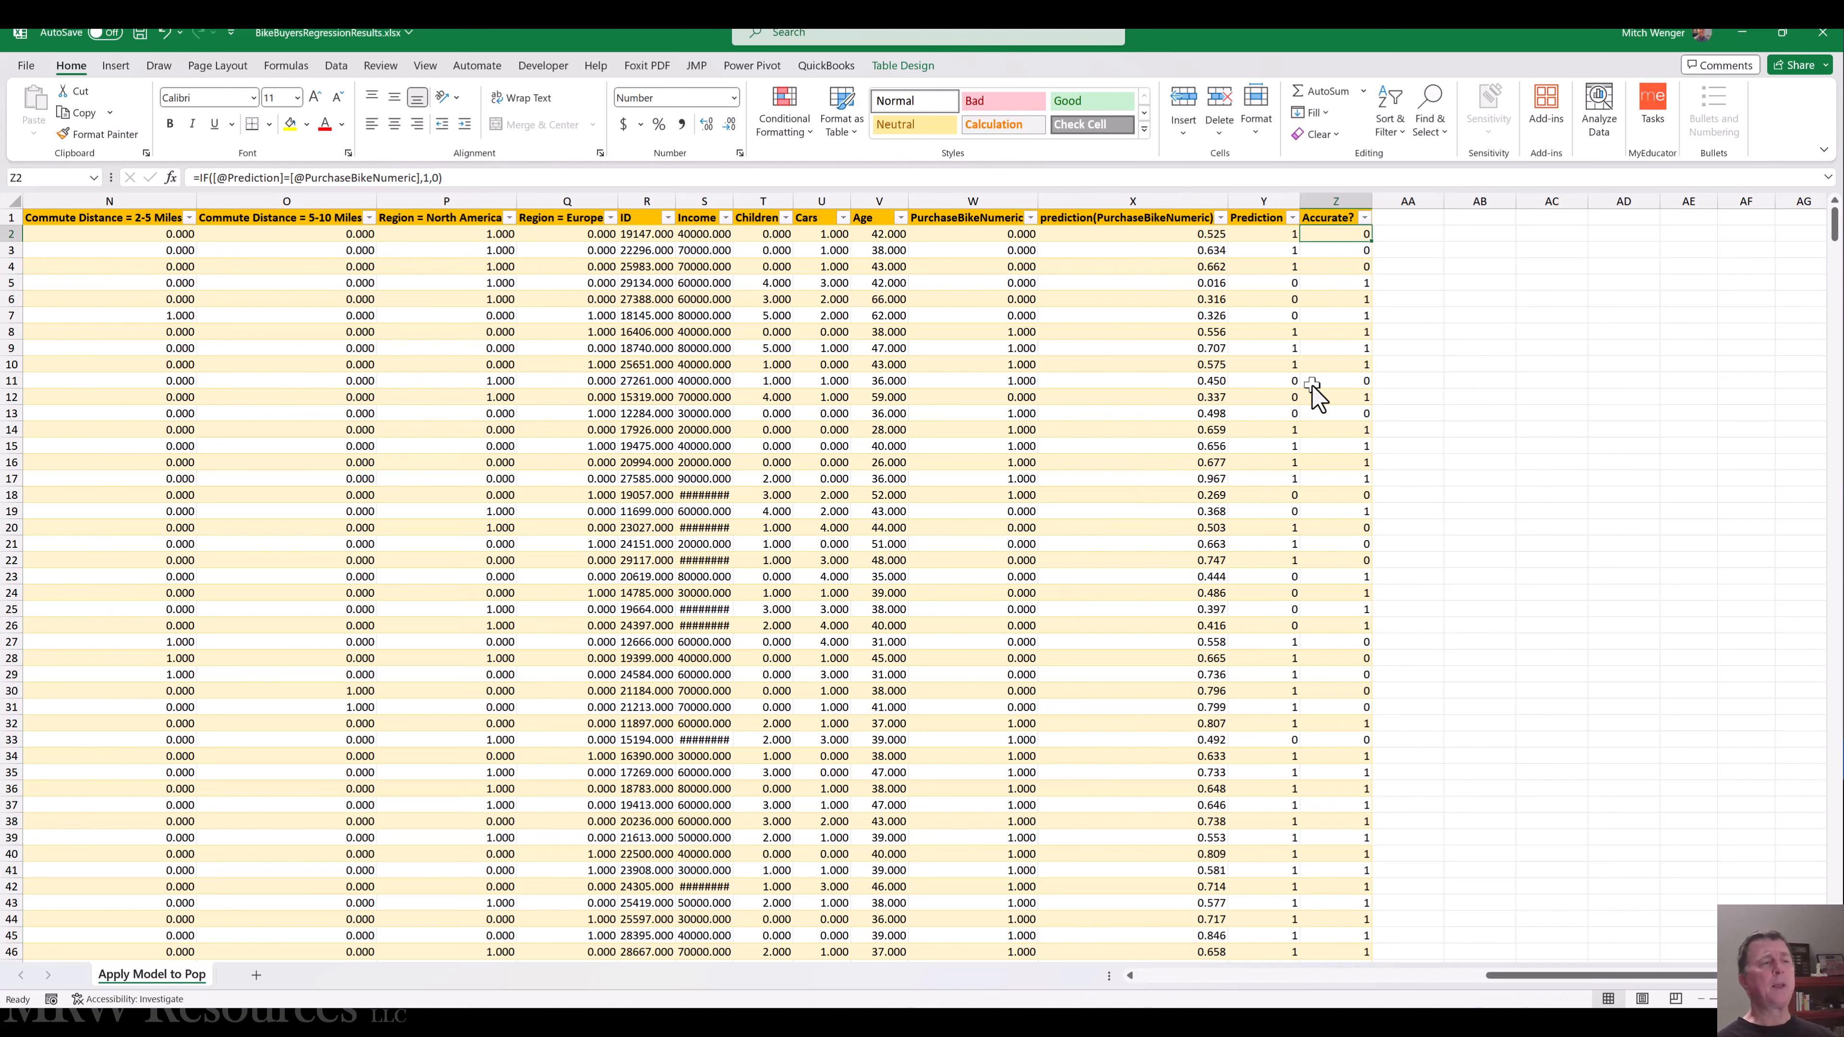
{"action": "key", "text": "ctrl+shift+Down"}
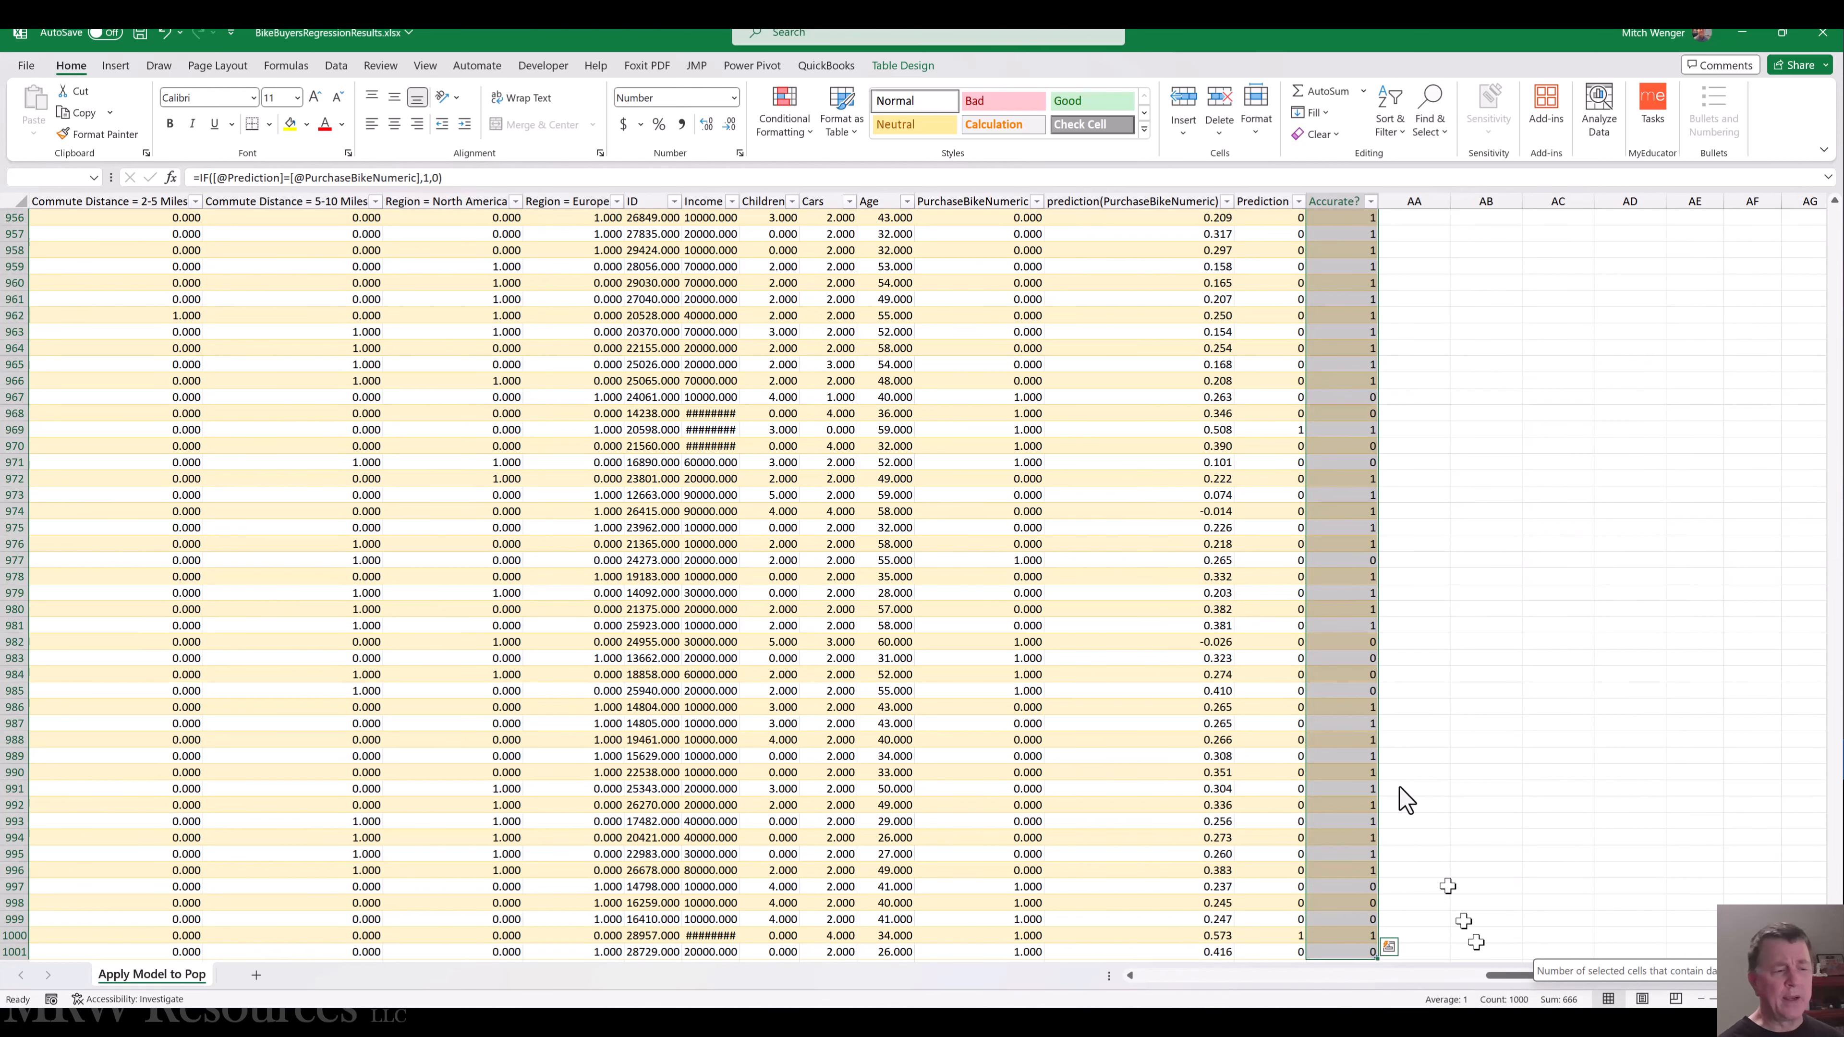
{"action": "left_click", "coordinate": [1360, 690]}
{"action": "key", "text": "ctrl+Up"}
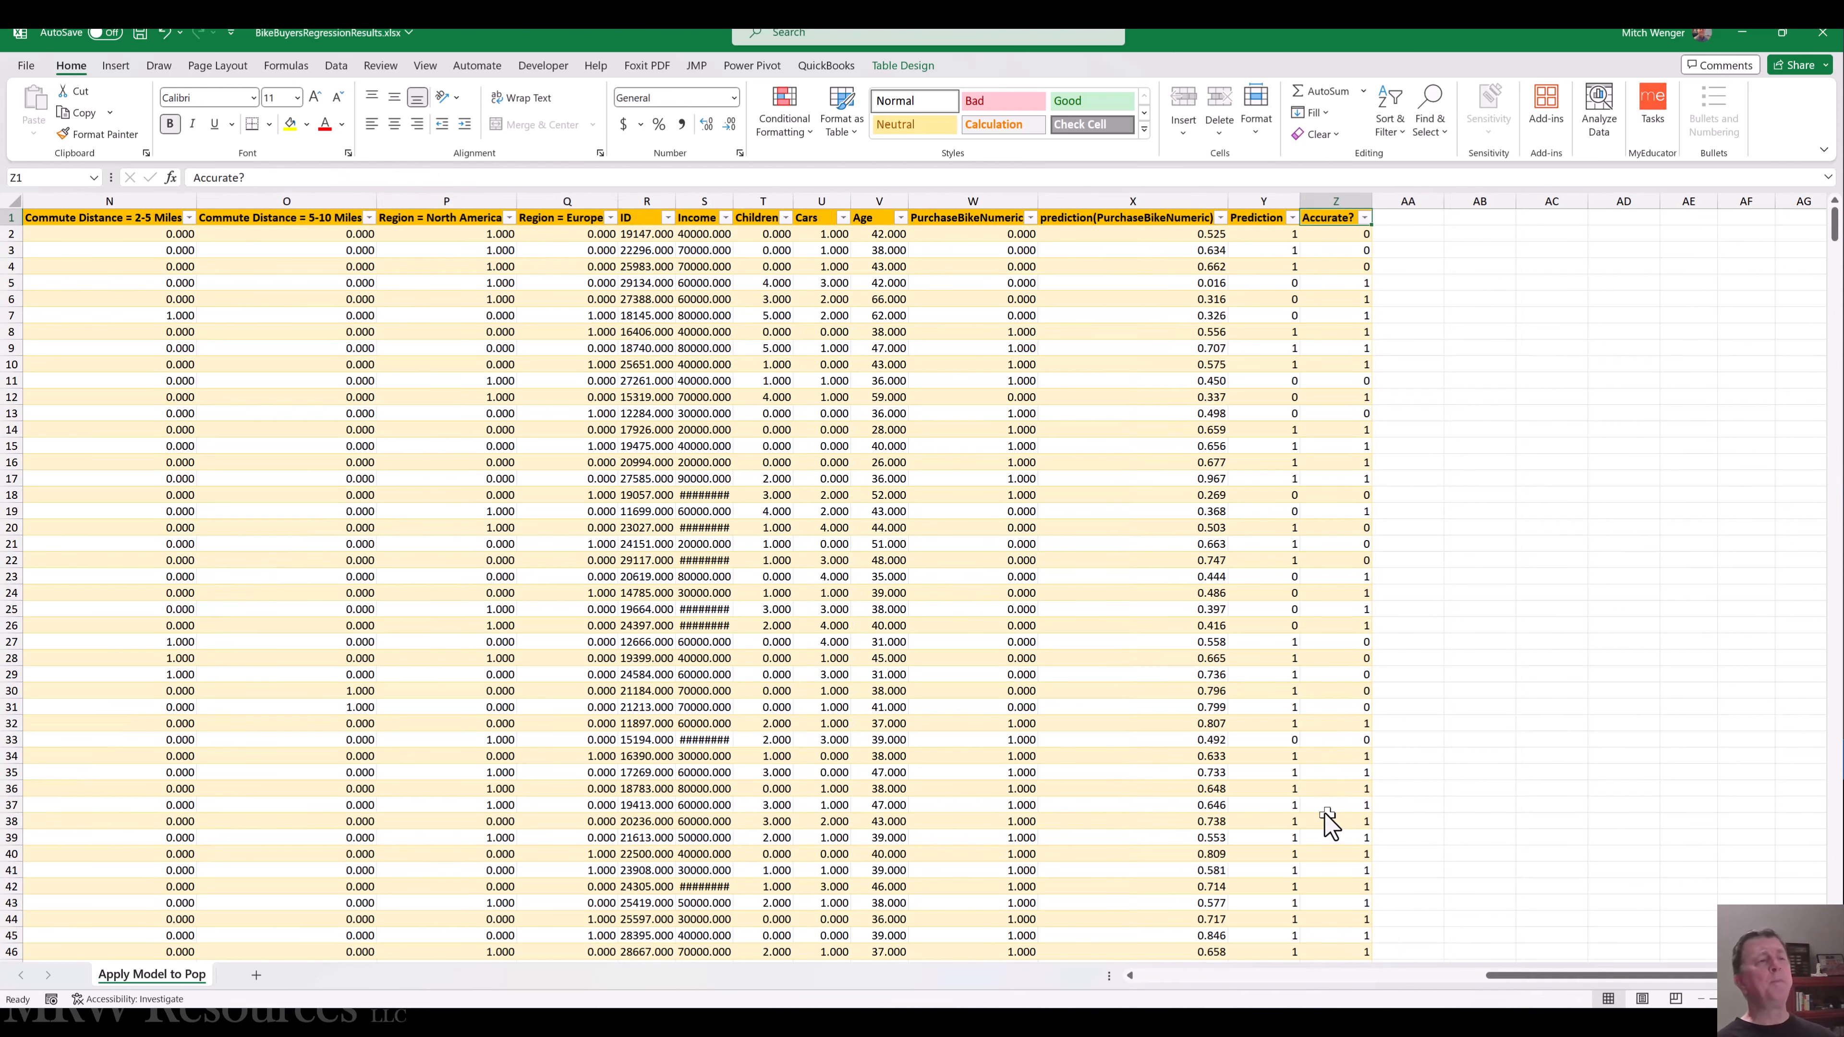
- Add two table columns headed TruePos in AA1 and FalsePos in AB1
{"action": "key", "text": "Right"}
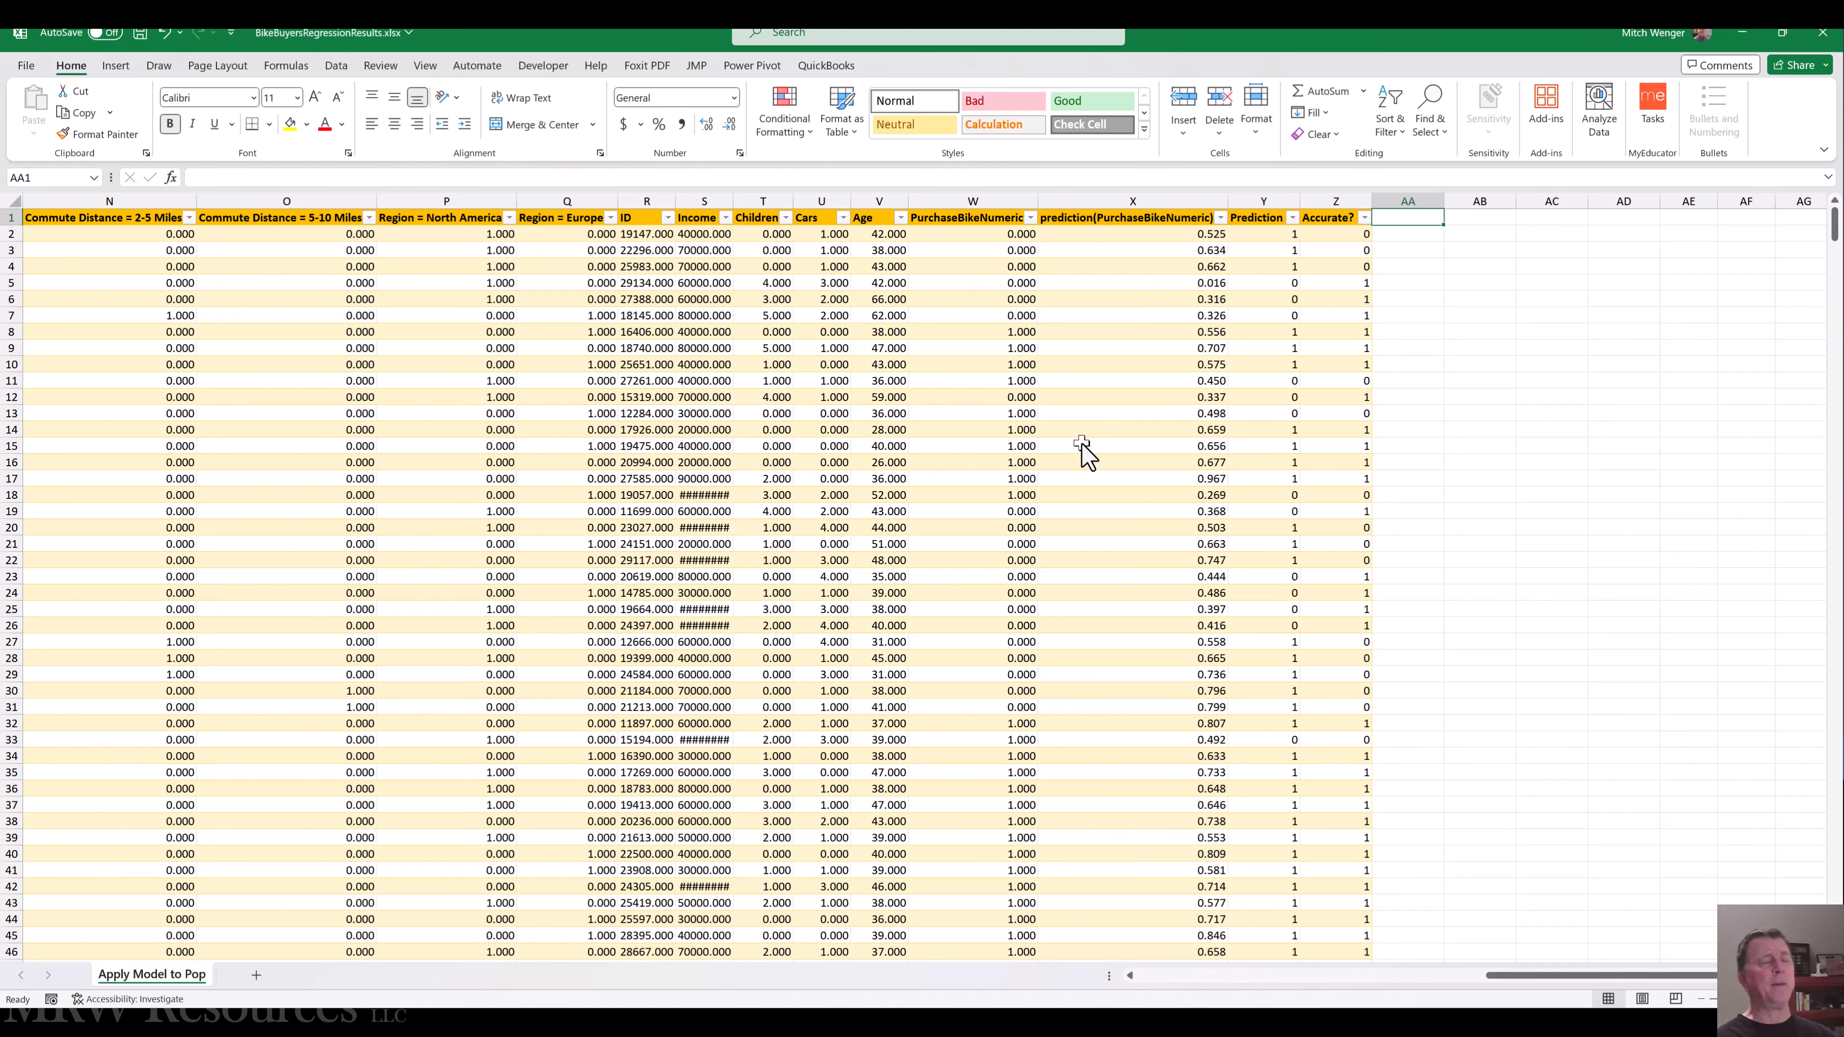
{"action": "type", "text": "TruePos"}
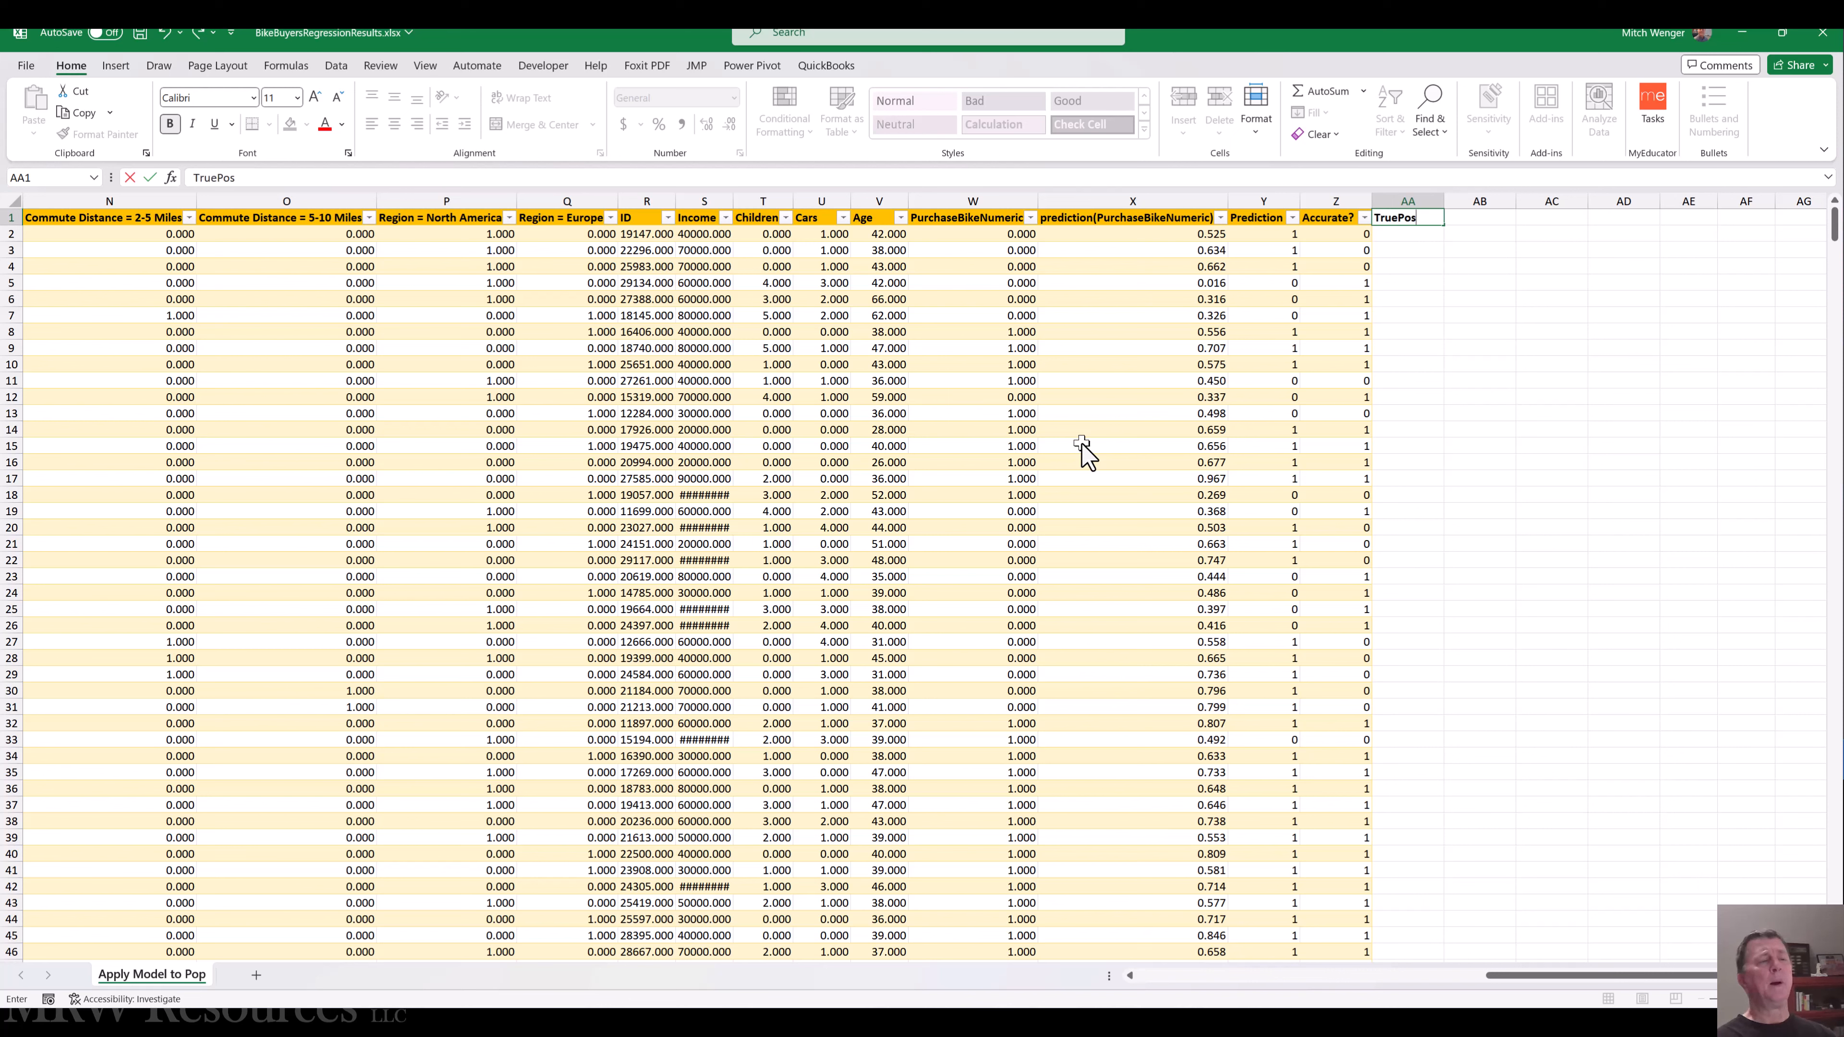
{"action": "key", "text": "Tab"}
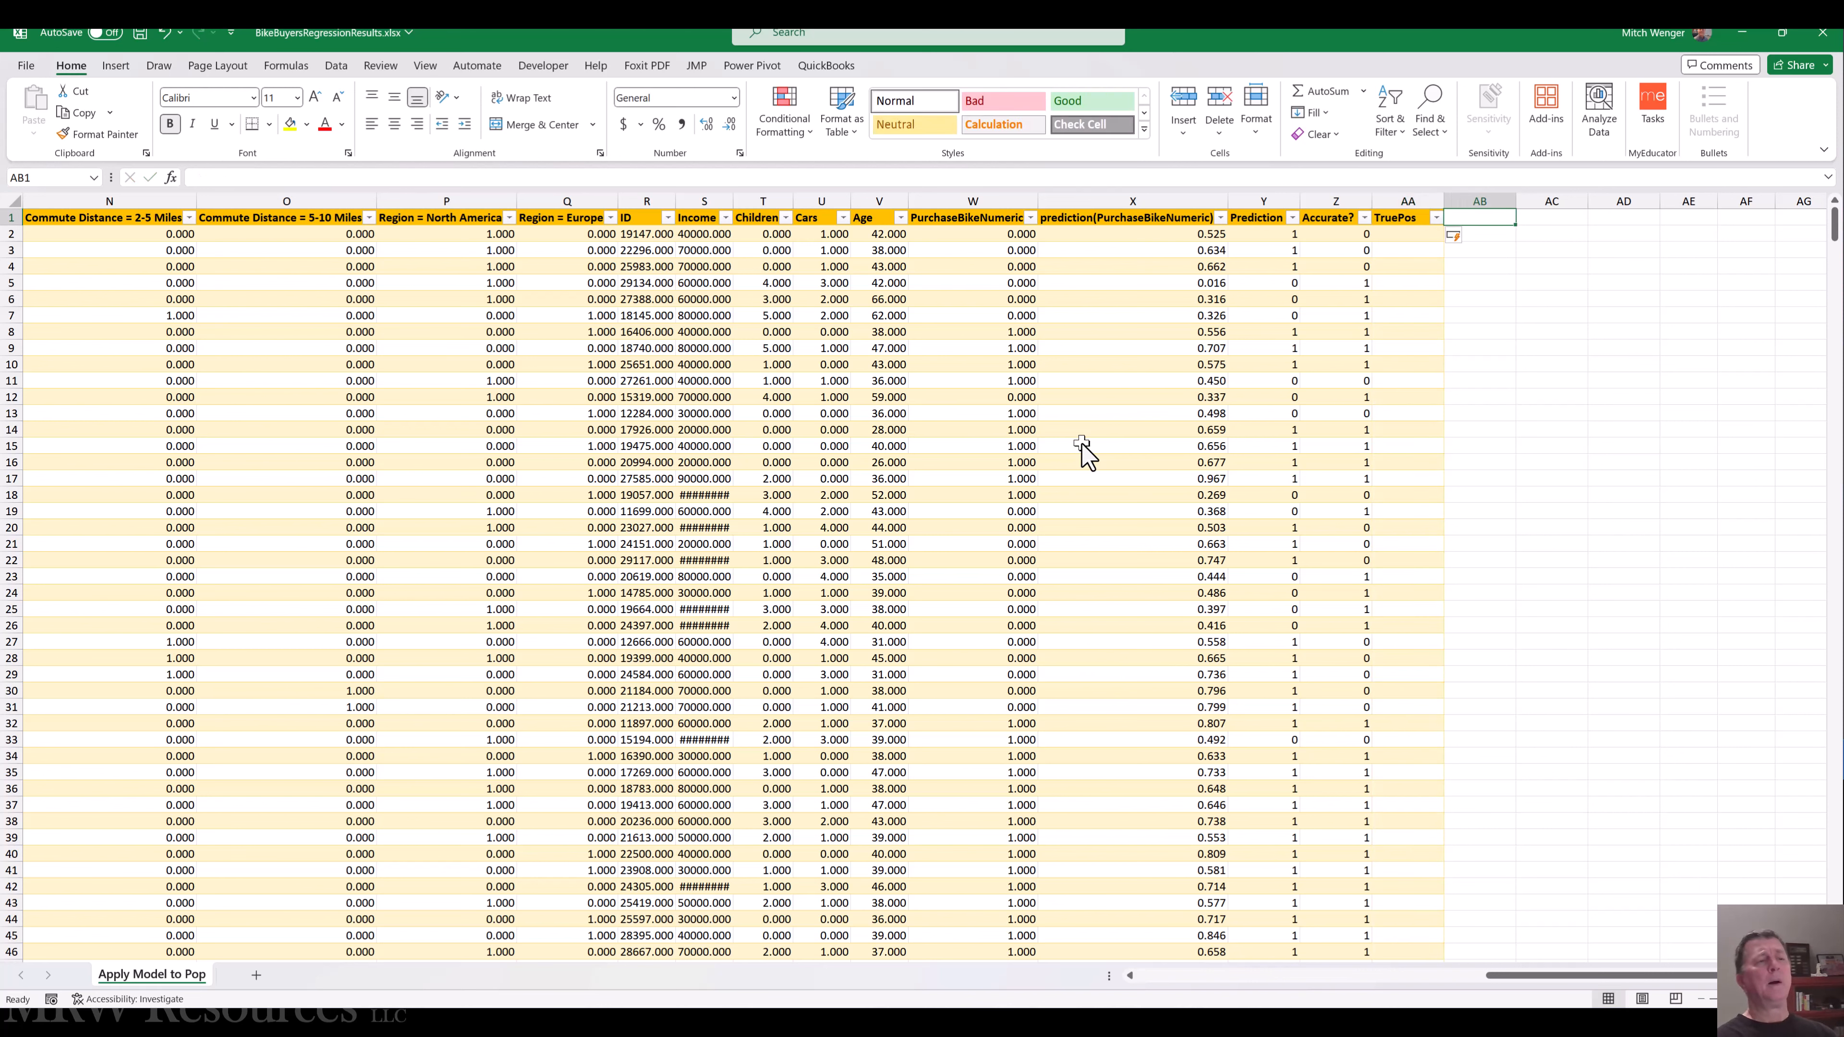
{"action": "type", "text": "F"}
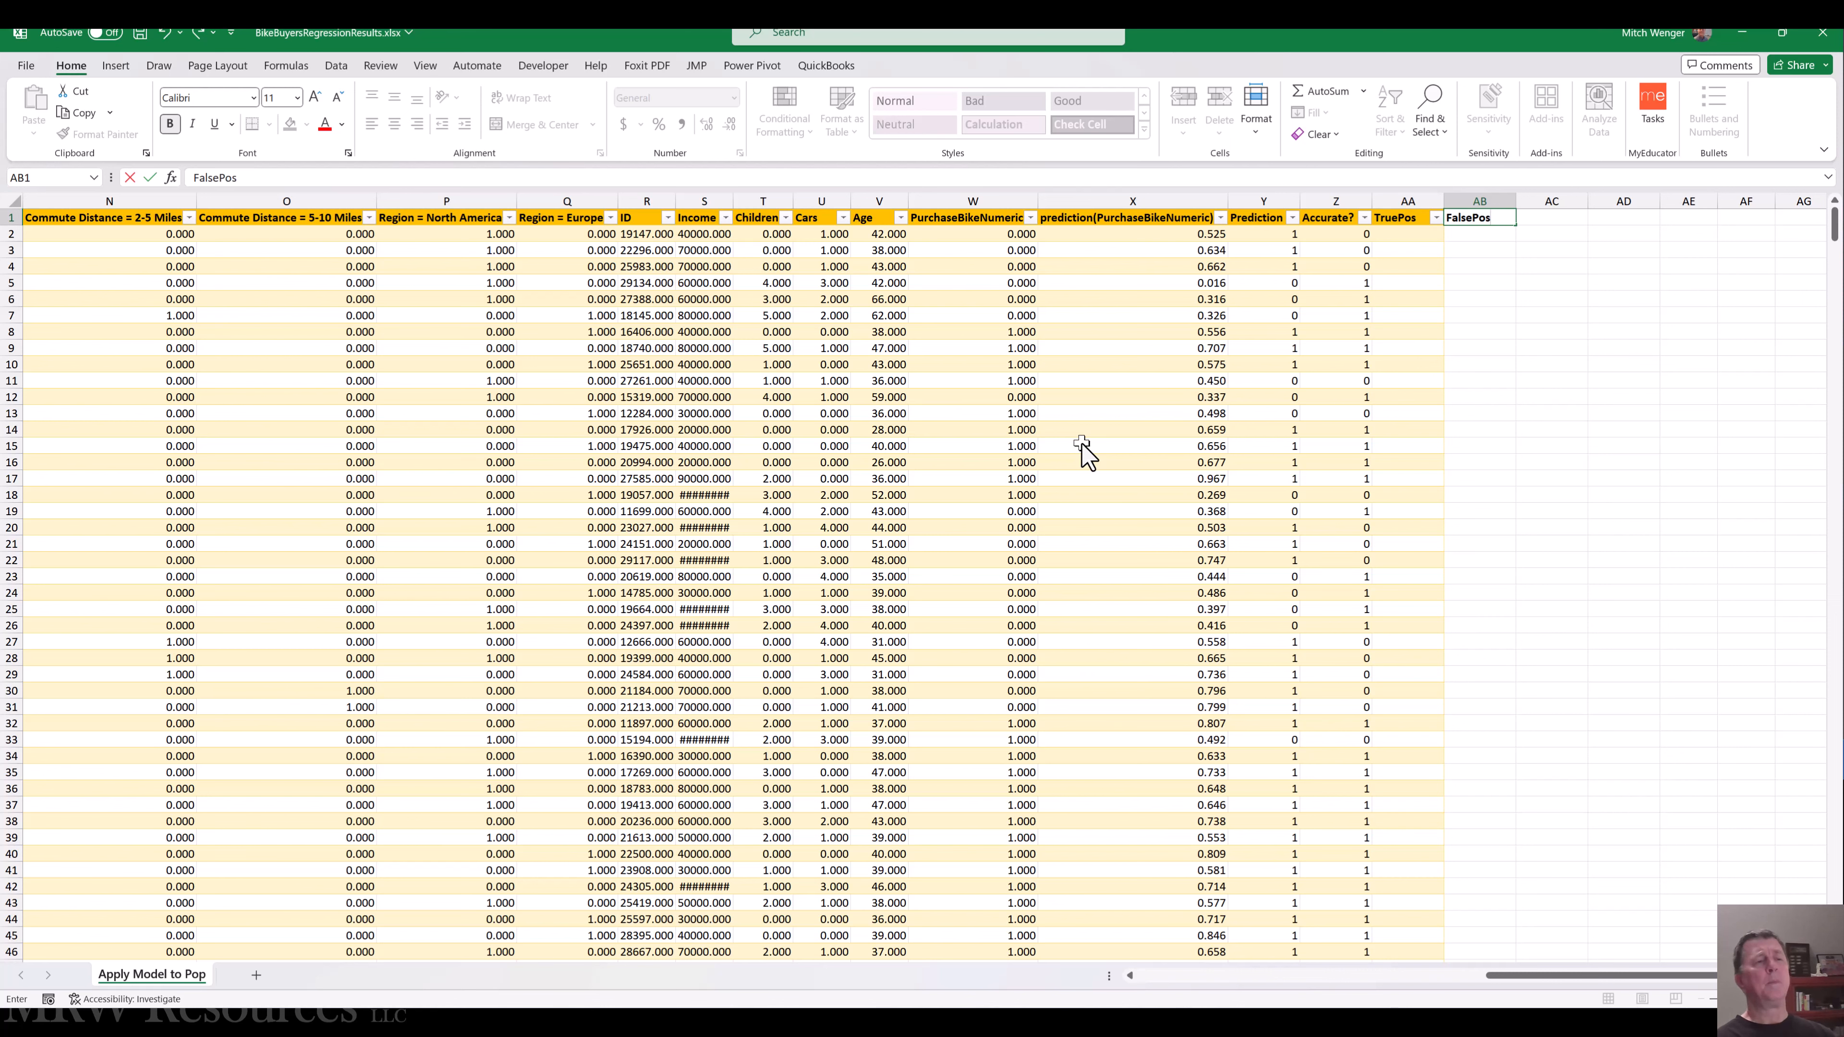
{"action": "type", "text": "alsePos"}
{"action": "key", "text": "Tab"}
- Add two more table columns headed FalseNeg in AC1 and TrueNeg in AD1
{"action": "type", "text": "F"}
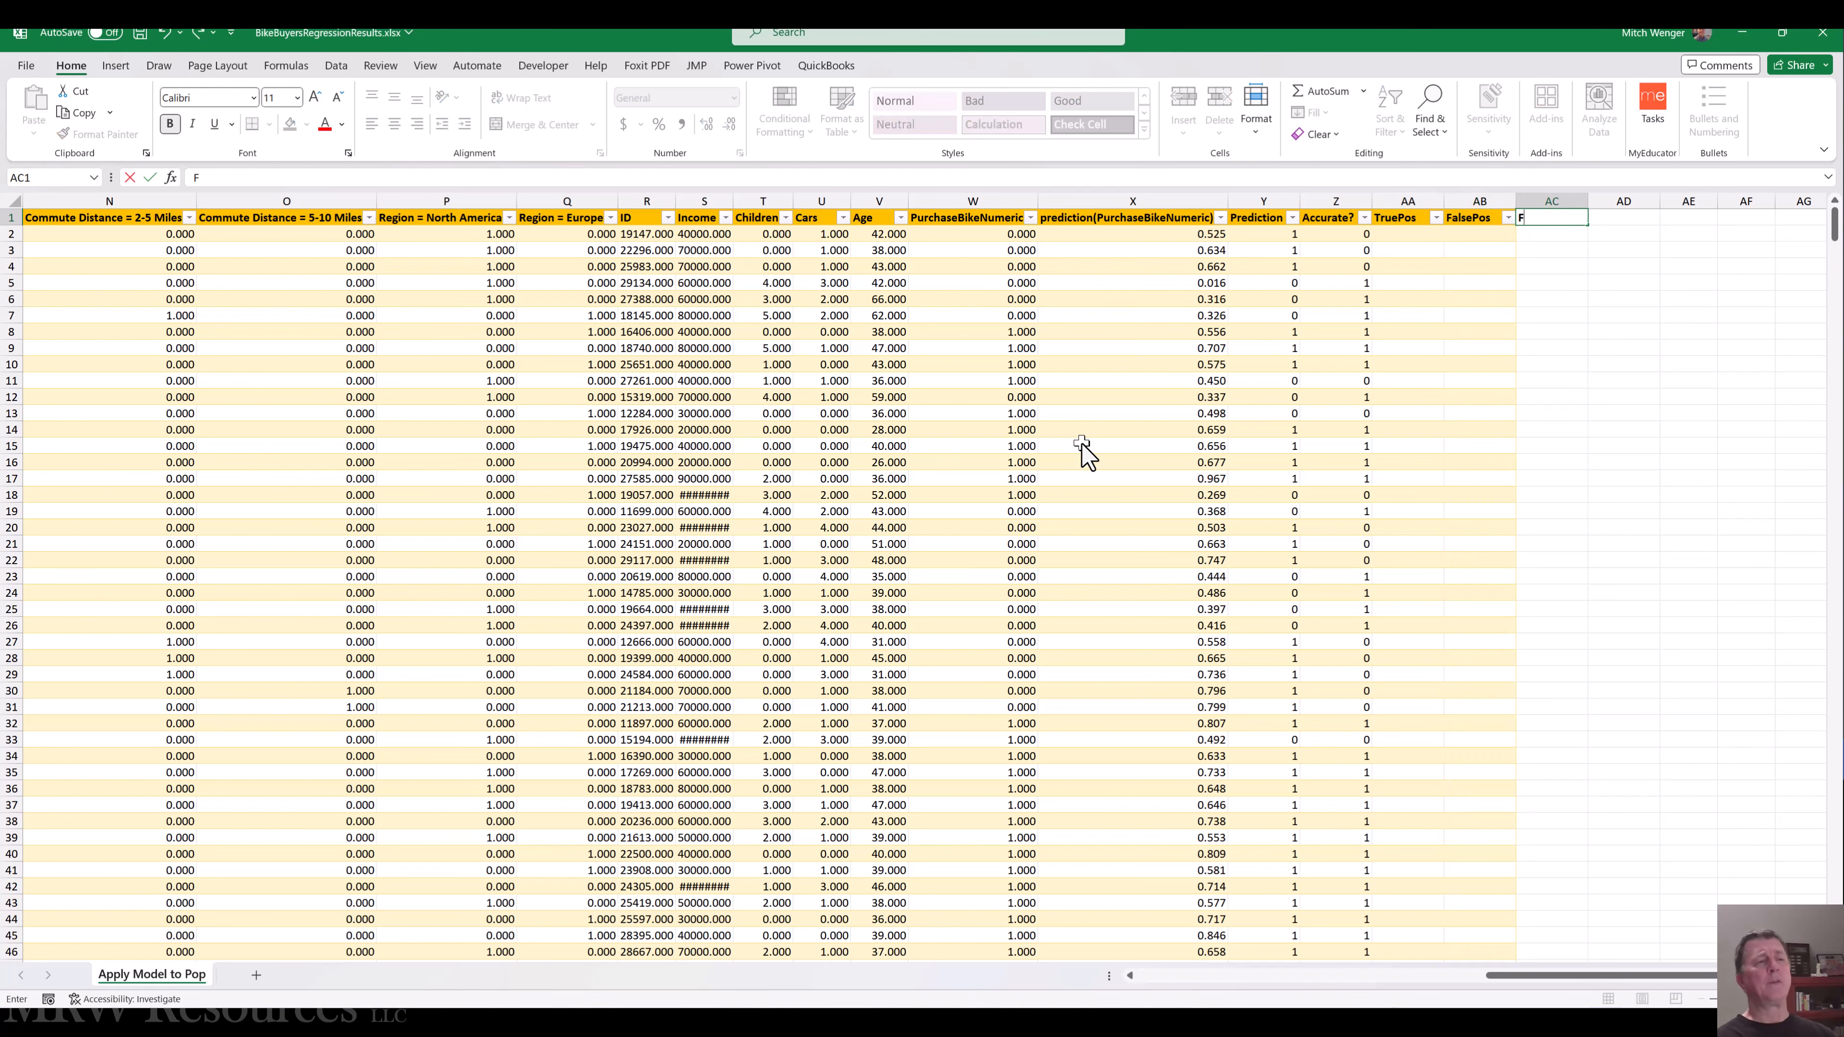
{"action": "type", "text": "alseNet"}
{"action": "key", "text": "BackSpace"}
{"action": "type", "text": "g"}
{"action": "key", "text": "Tab"}
{"action": "type", "text": "Tru"}
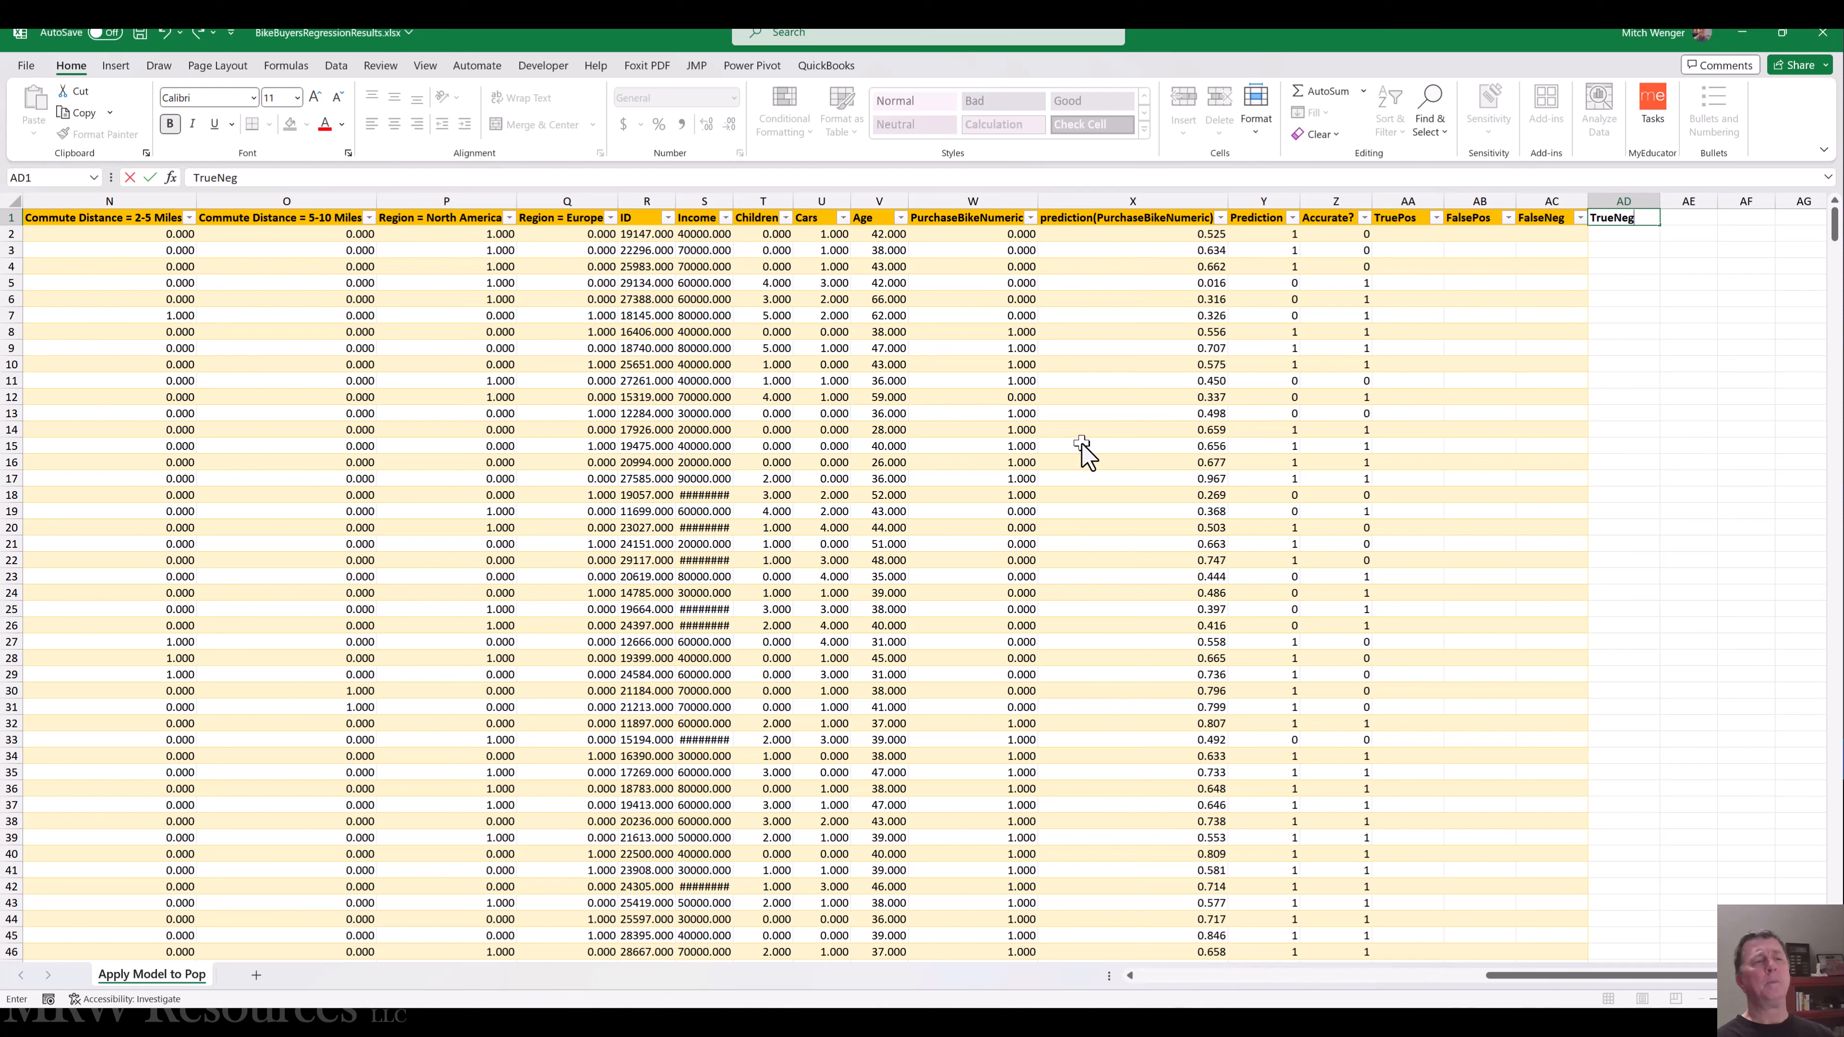
{"action": "key", "text": "Return"}
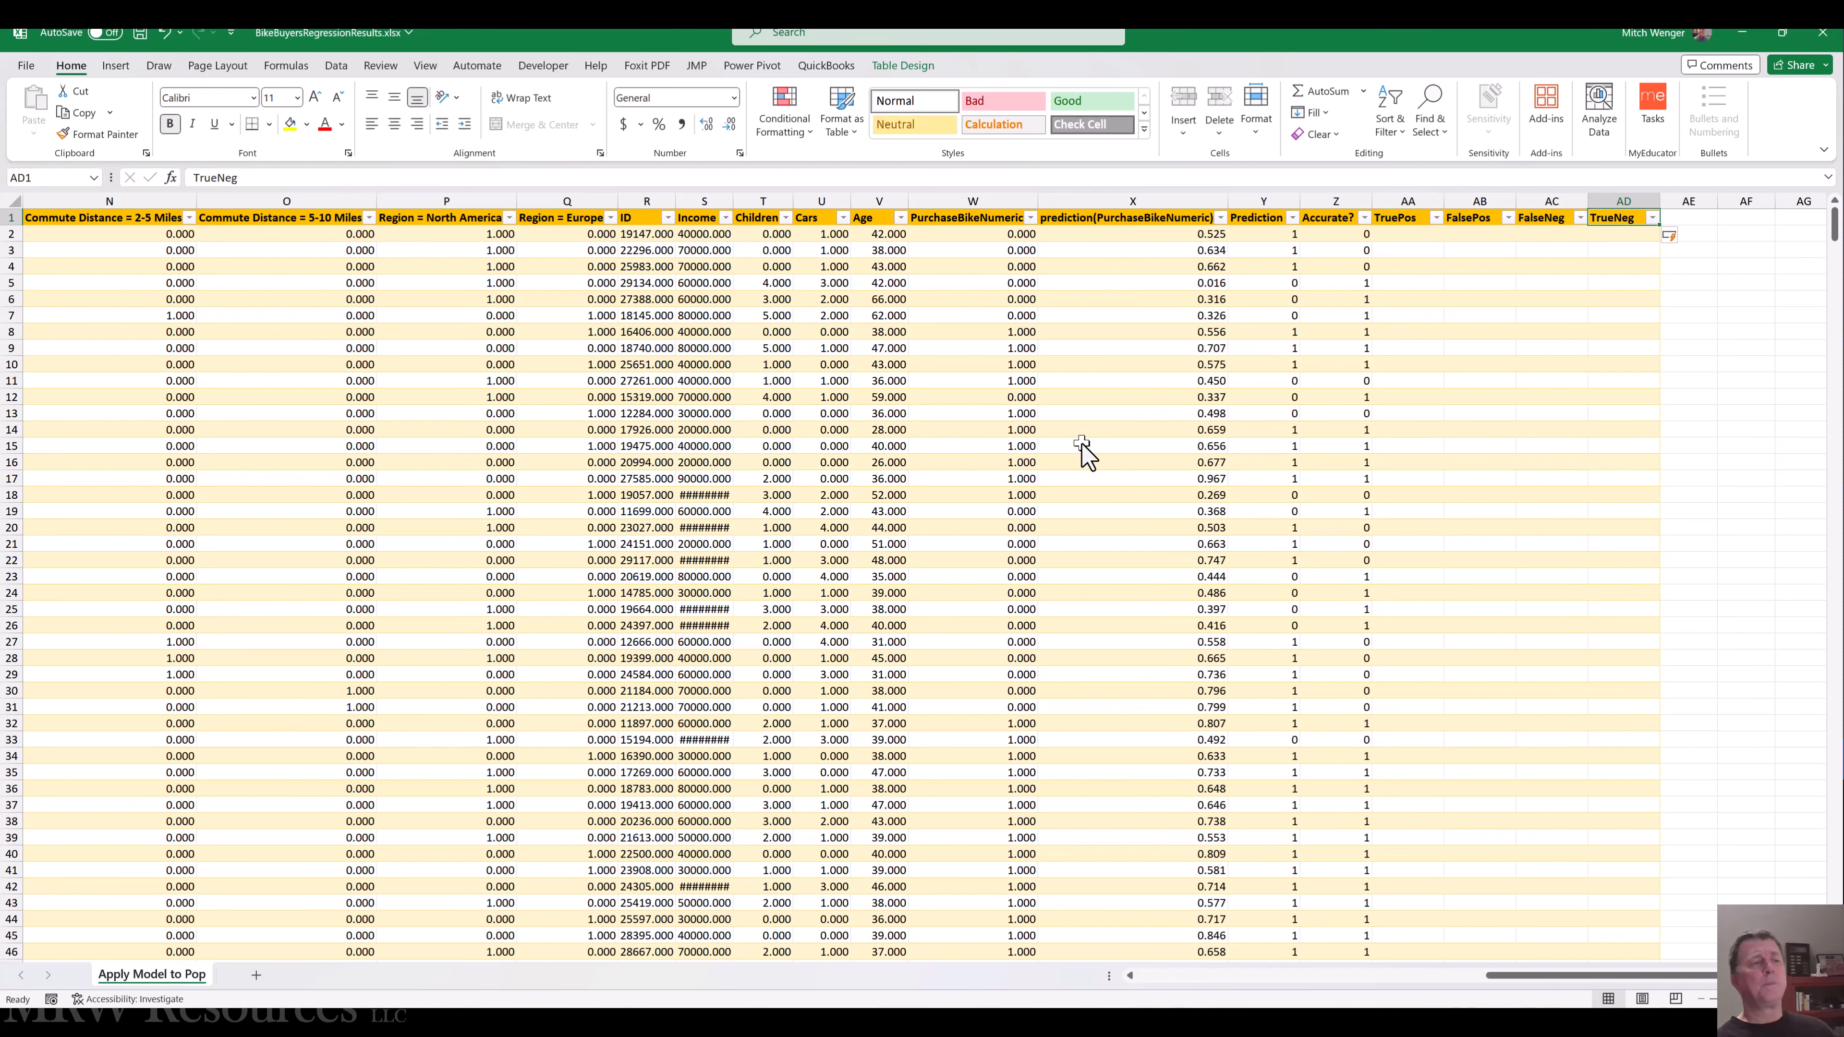
{"action": "key", "text": "Up"}
{"action": "key", "text": "Left"}
{"action": "key", "text": "Left"}
{"action": "key", "text": "Down"}
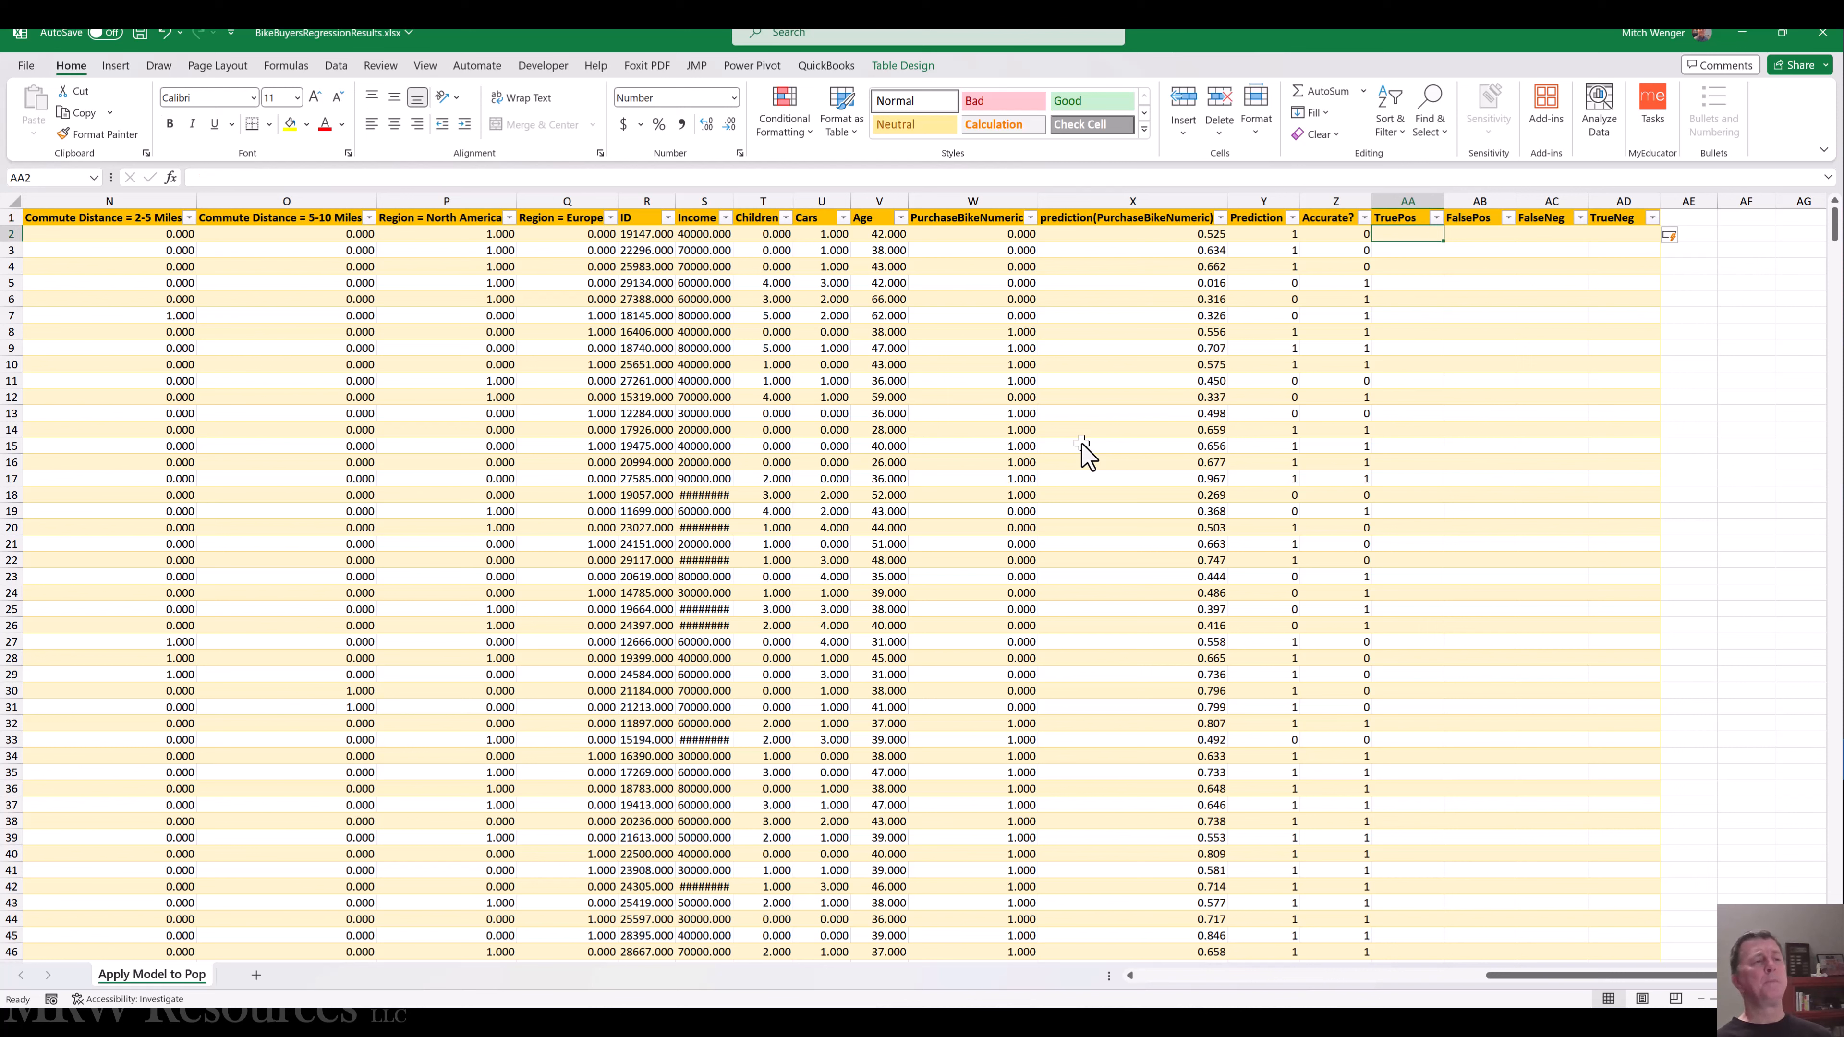
{"action": "type", "text": "="}
{"action": "key", "text": "Escape"}
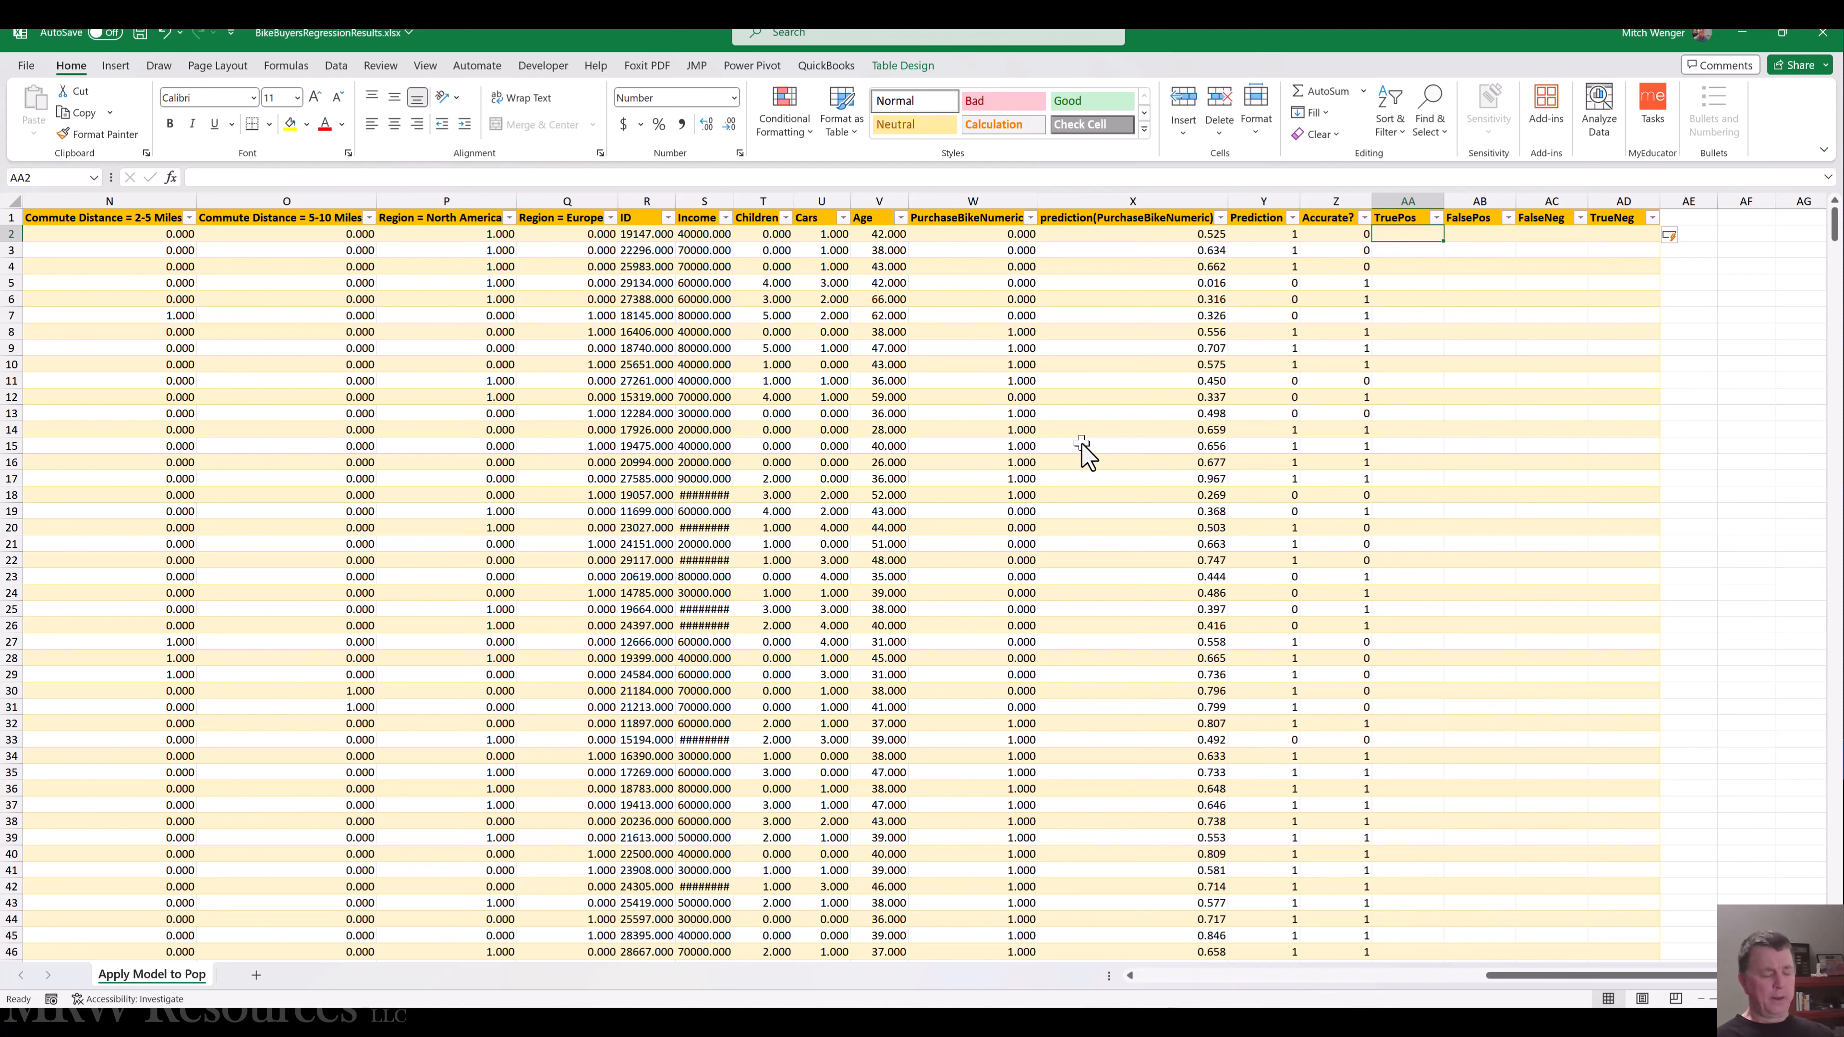
{"action": "type", "text": "=if("}
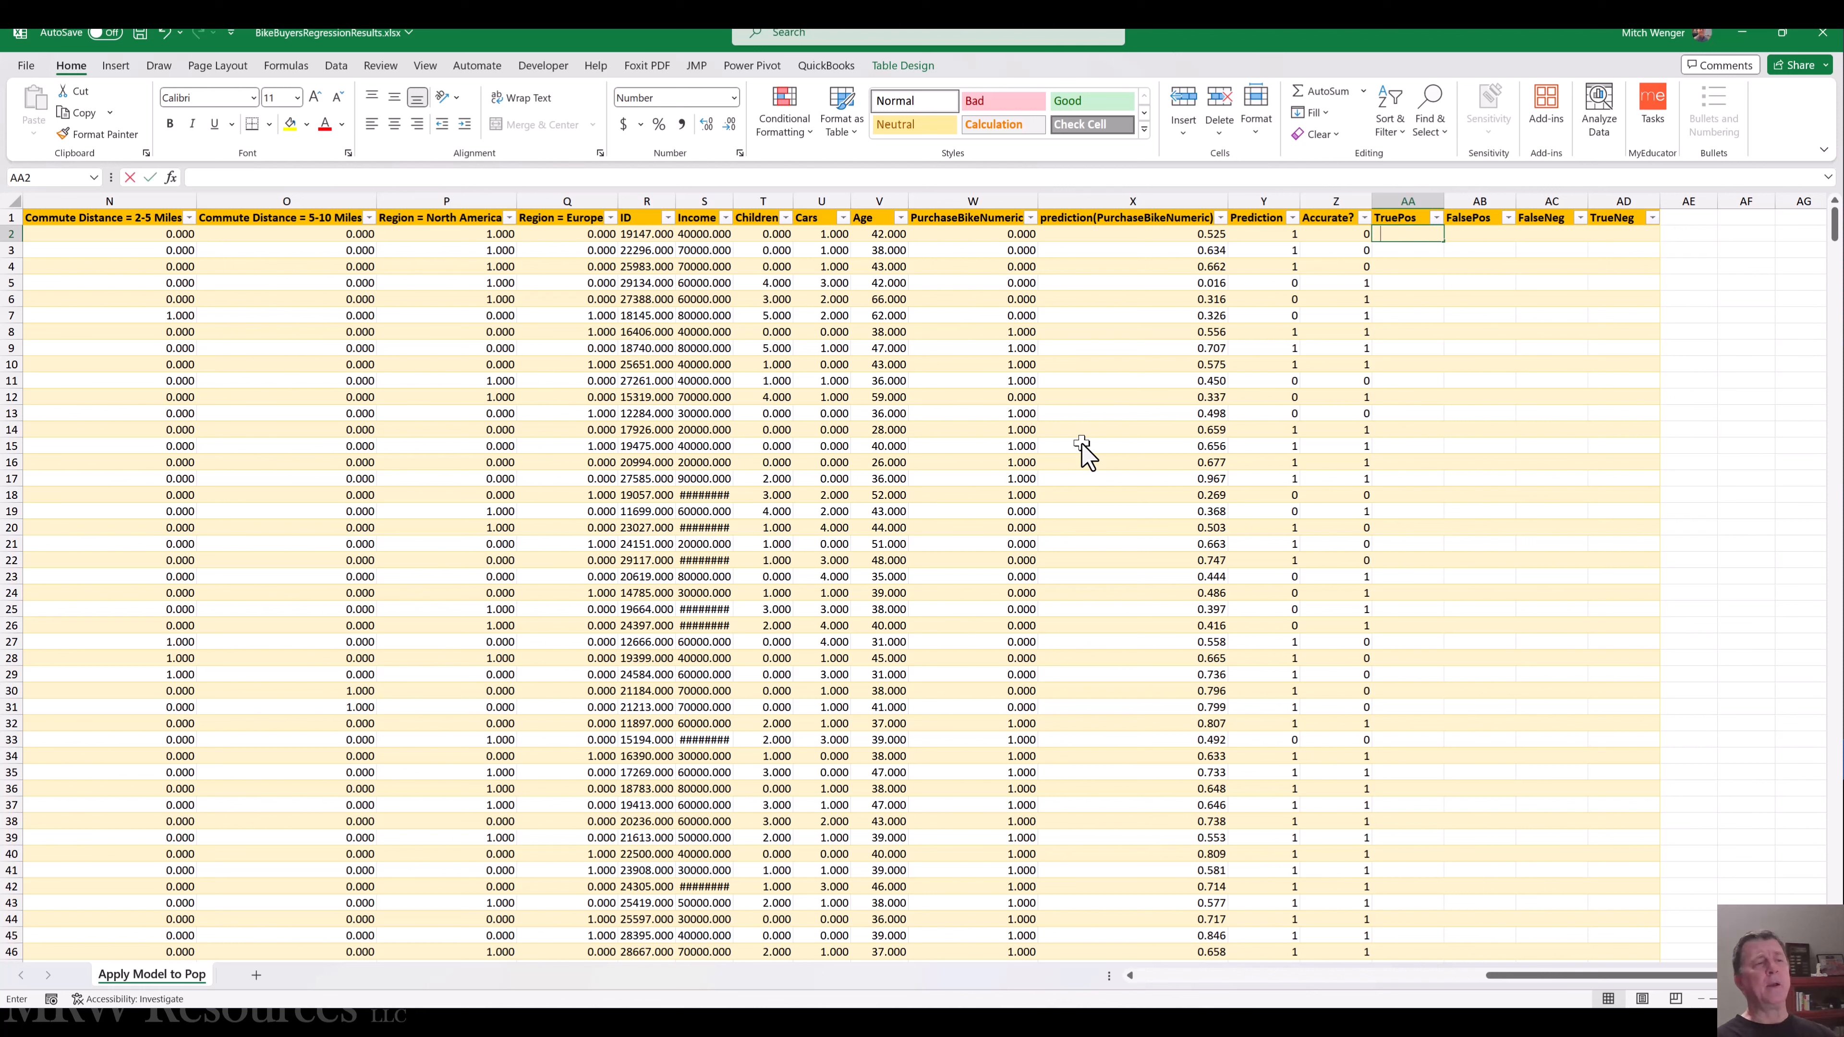
{"action": "type", "text": "AND"}
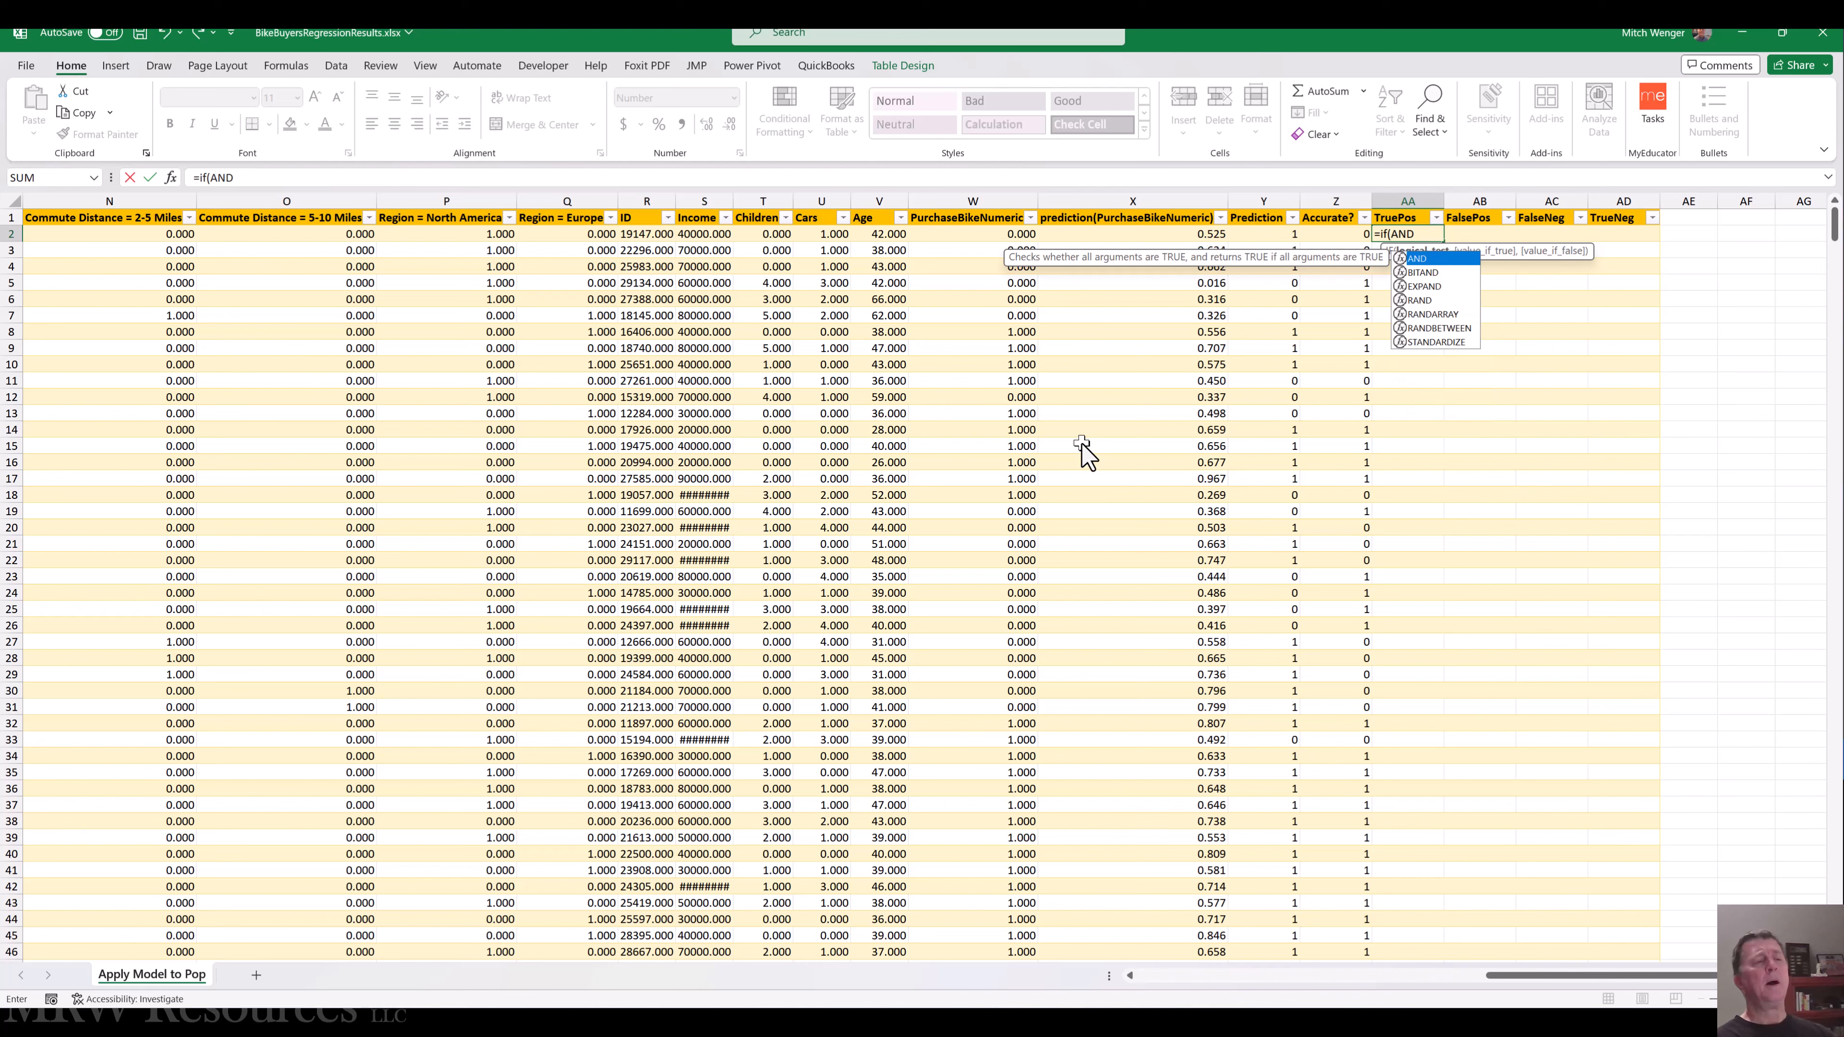
{"action": "key", "text": "Tab"}
{"action": "key", "text": "Left"}
{"action": "key", "text": "Left"}
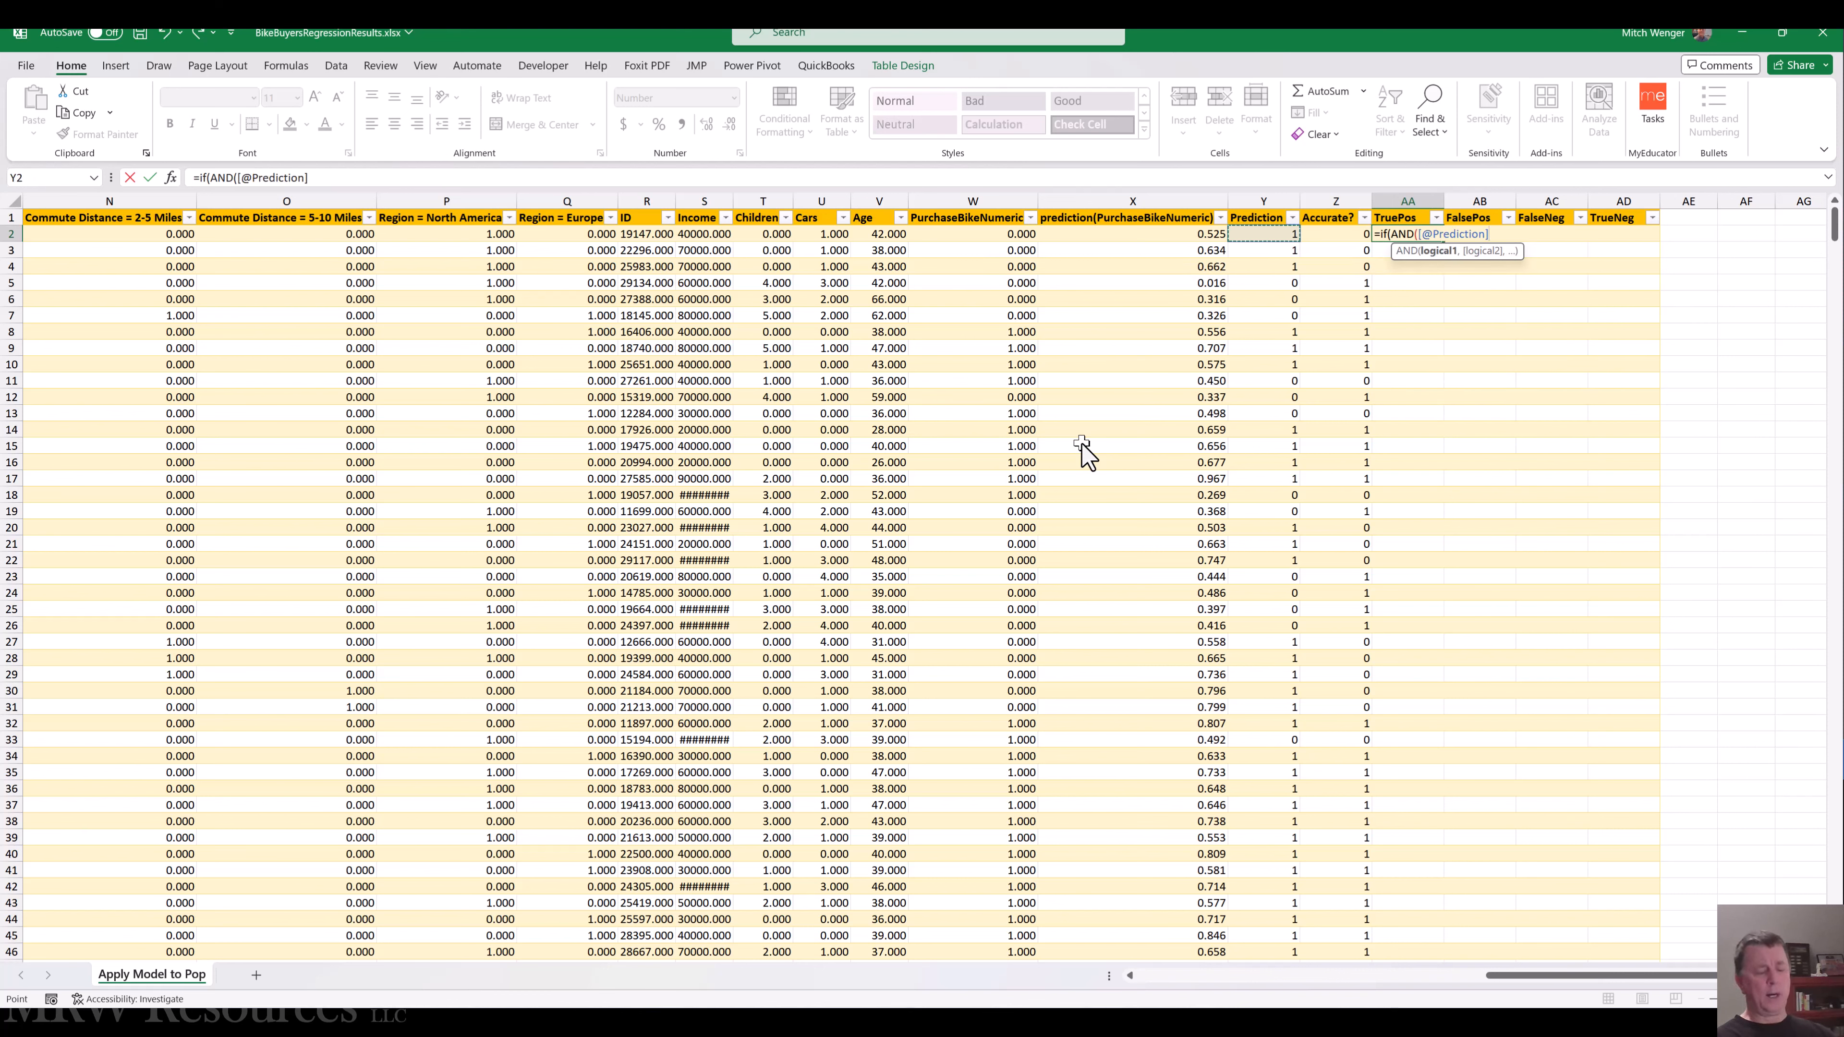
{"action": "type", "text": "=1"}
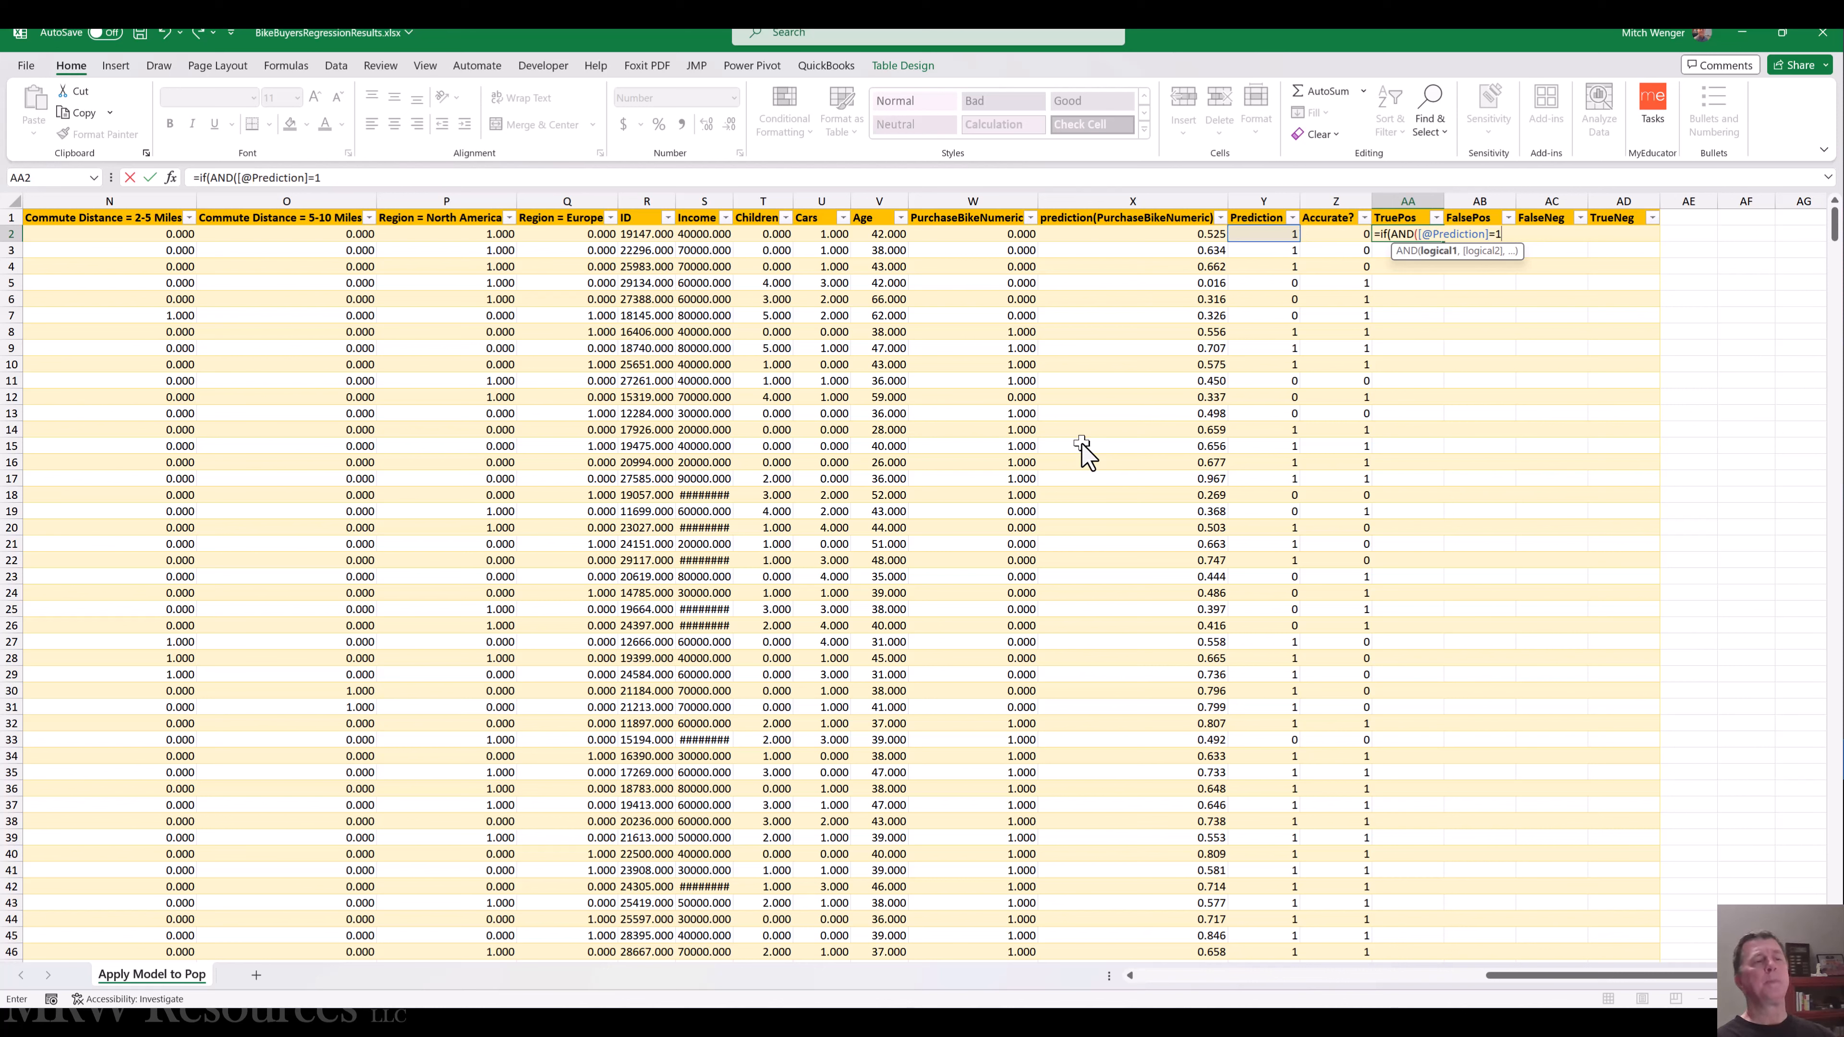
{"action": "type", "text": ","}
{"action": "key", "text": "Left"}
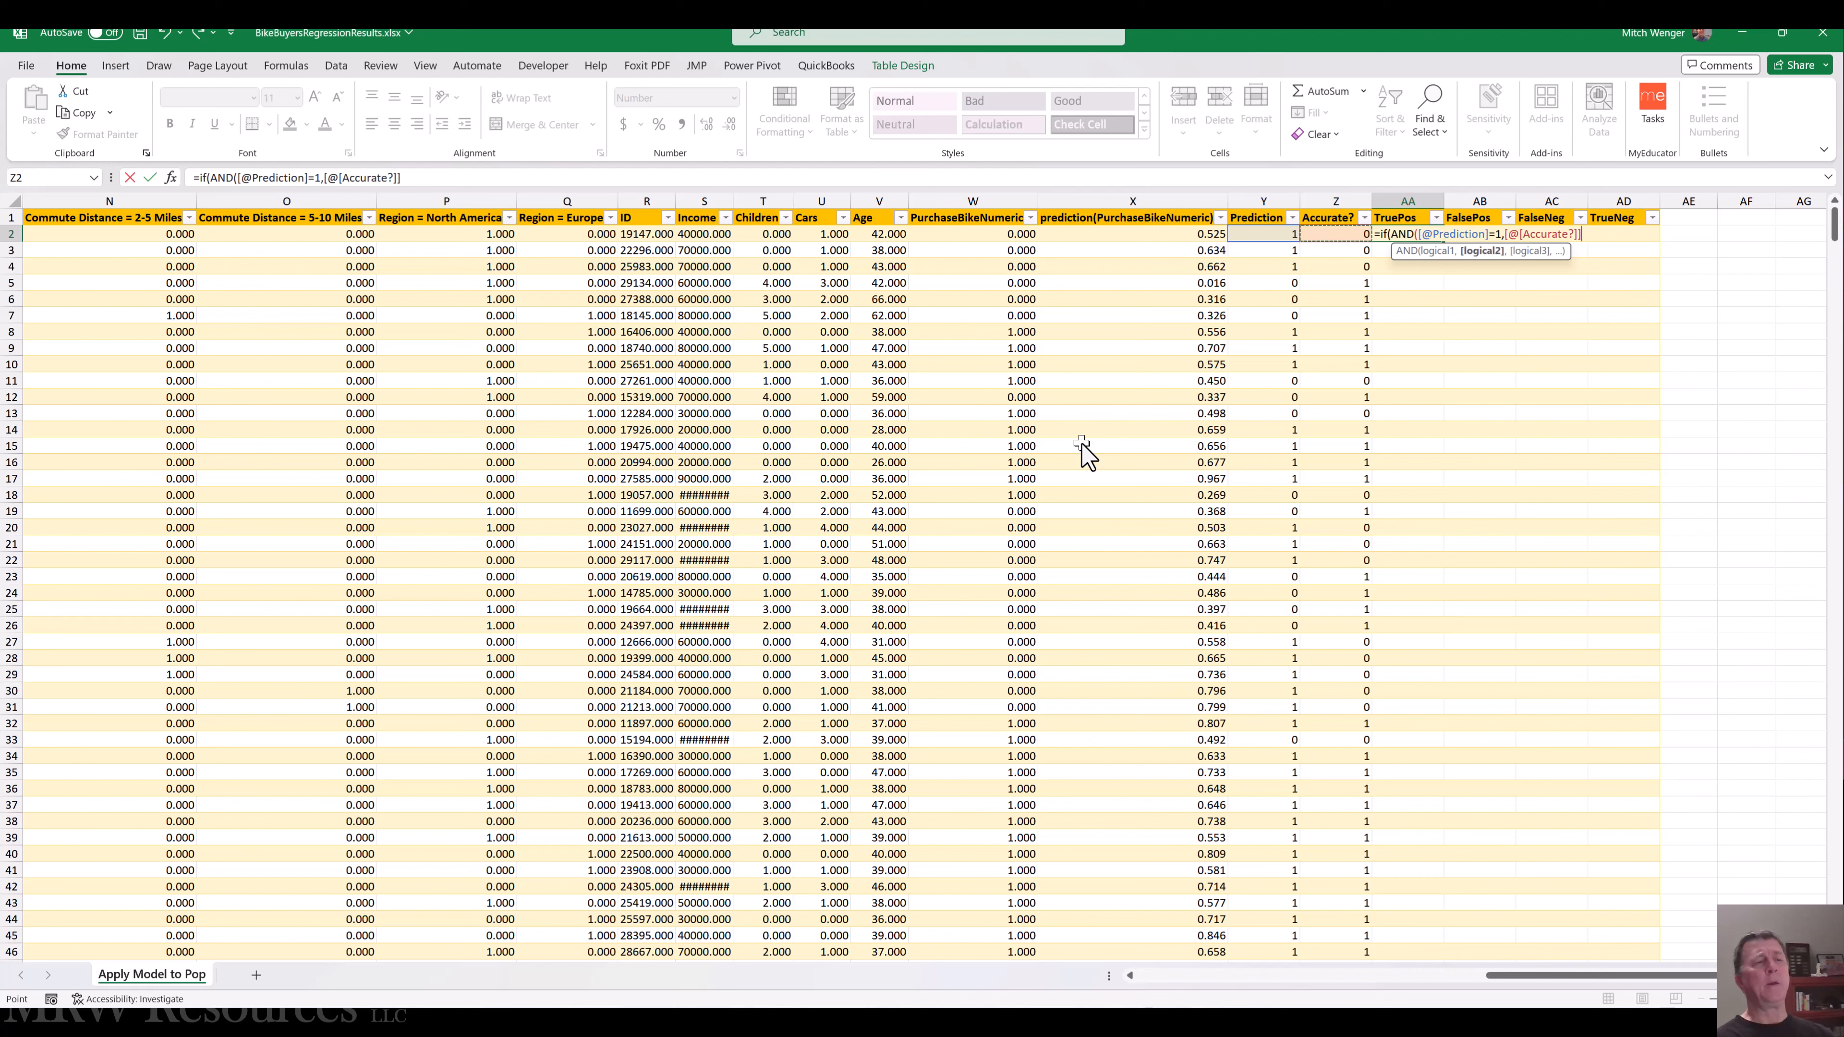
{"action": "type", "text": "=1"}
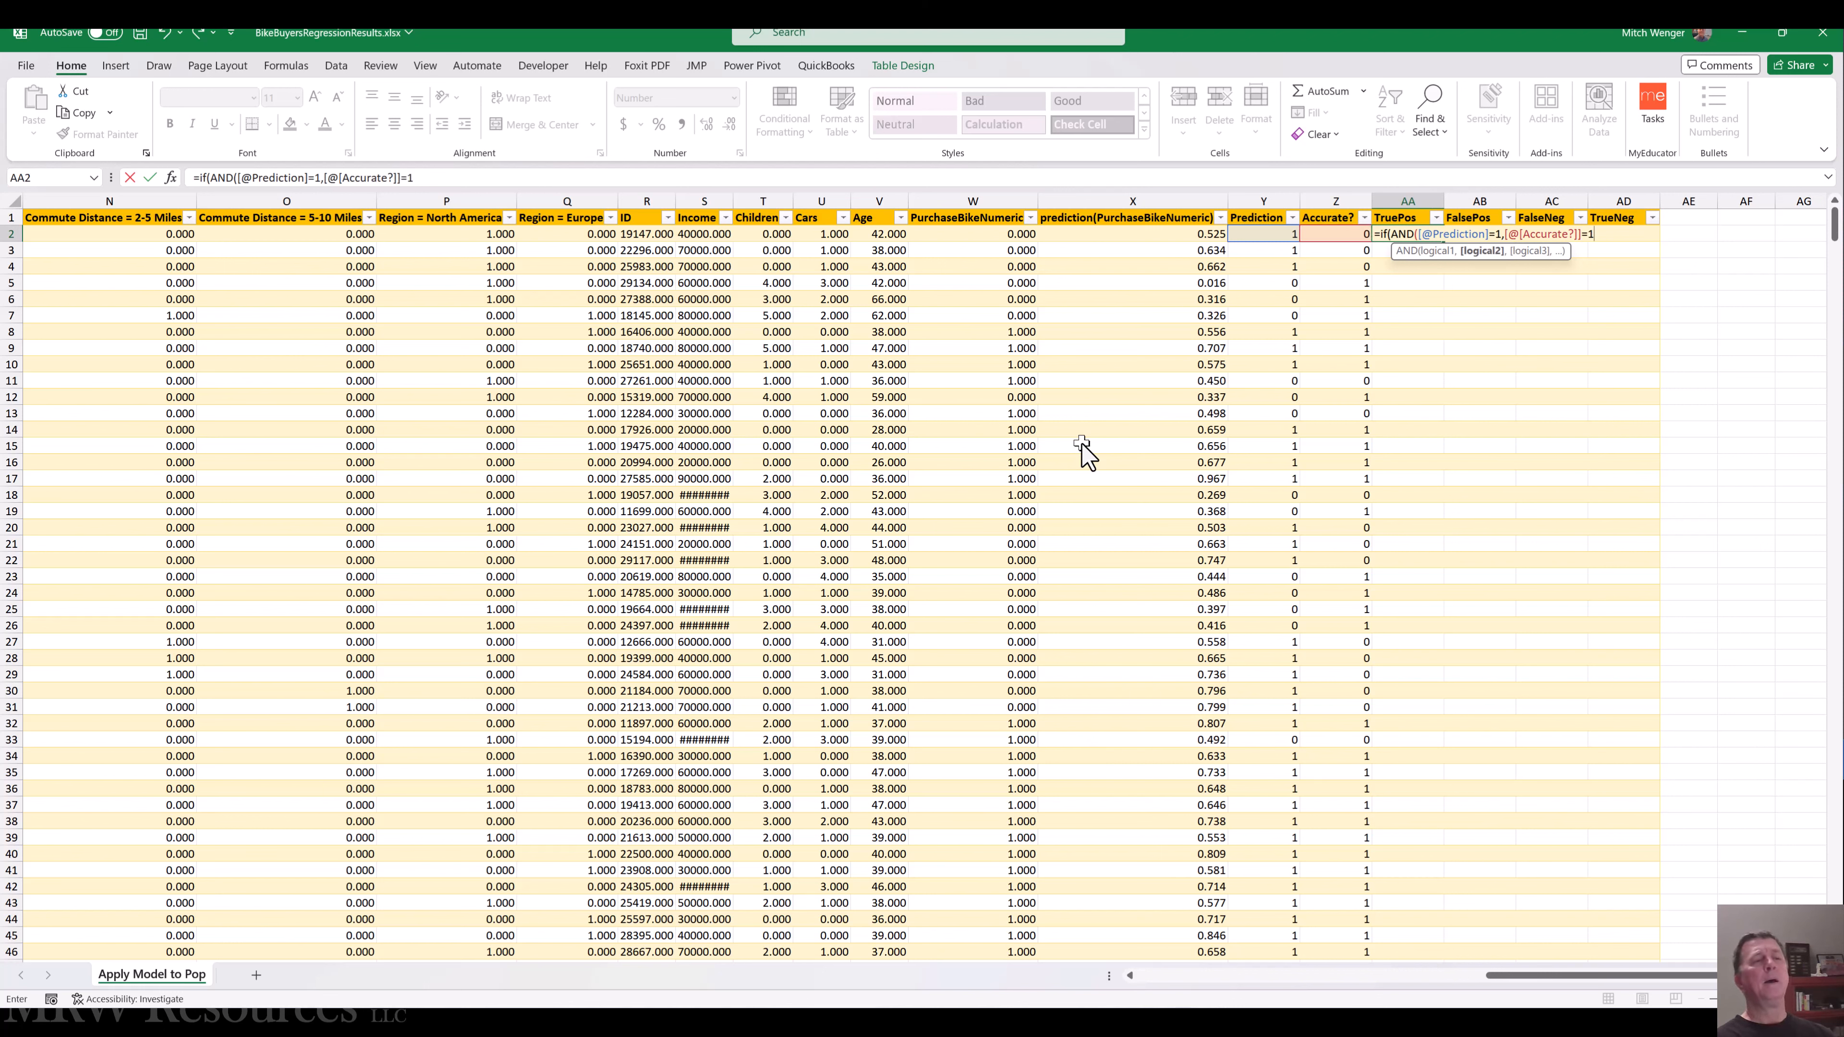
{"action": "type", "text": ")"}
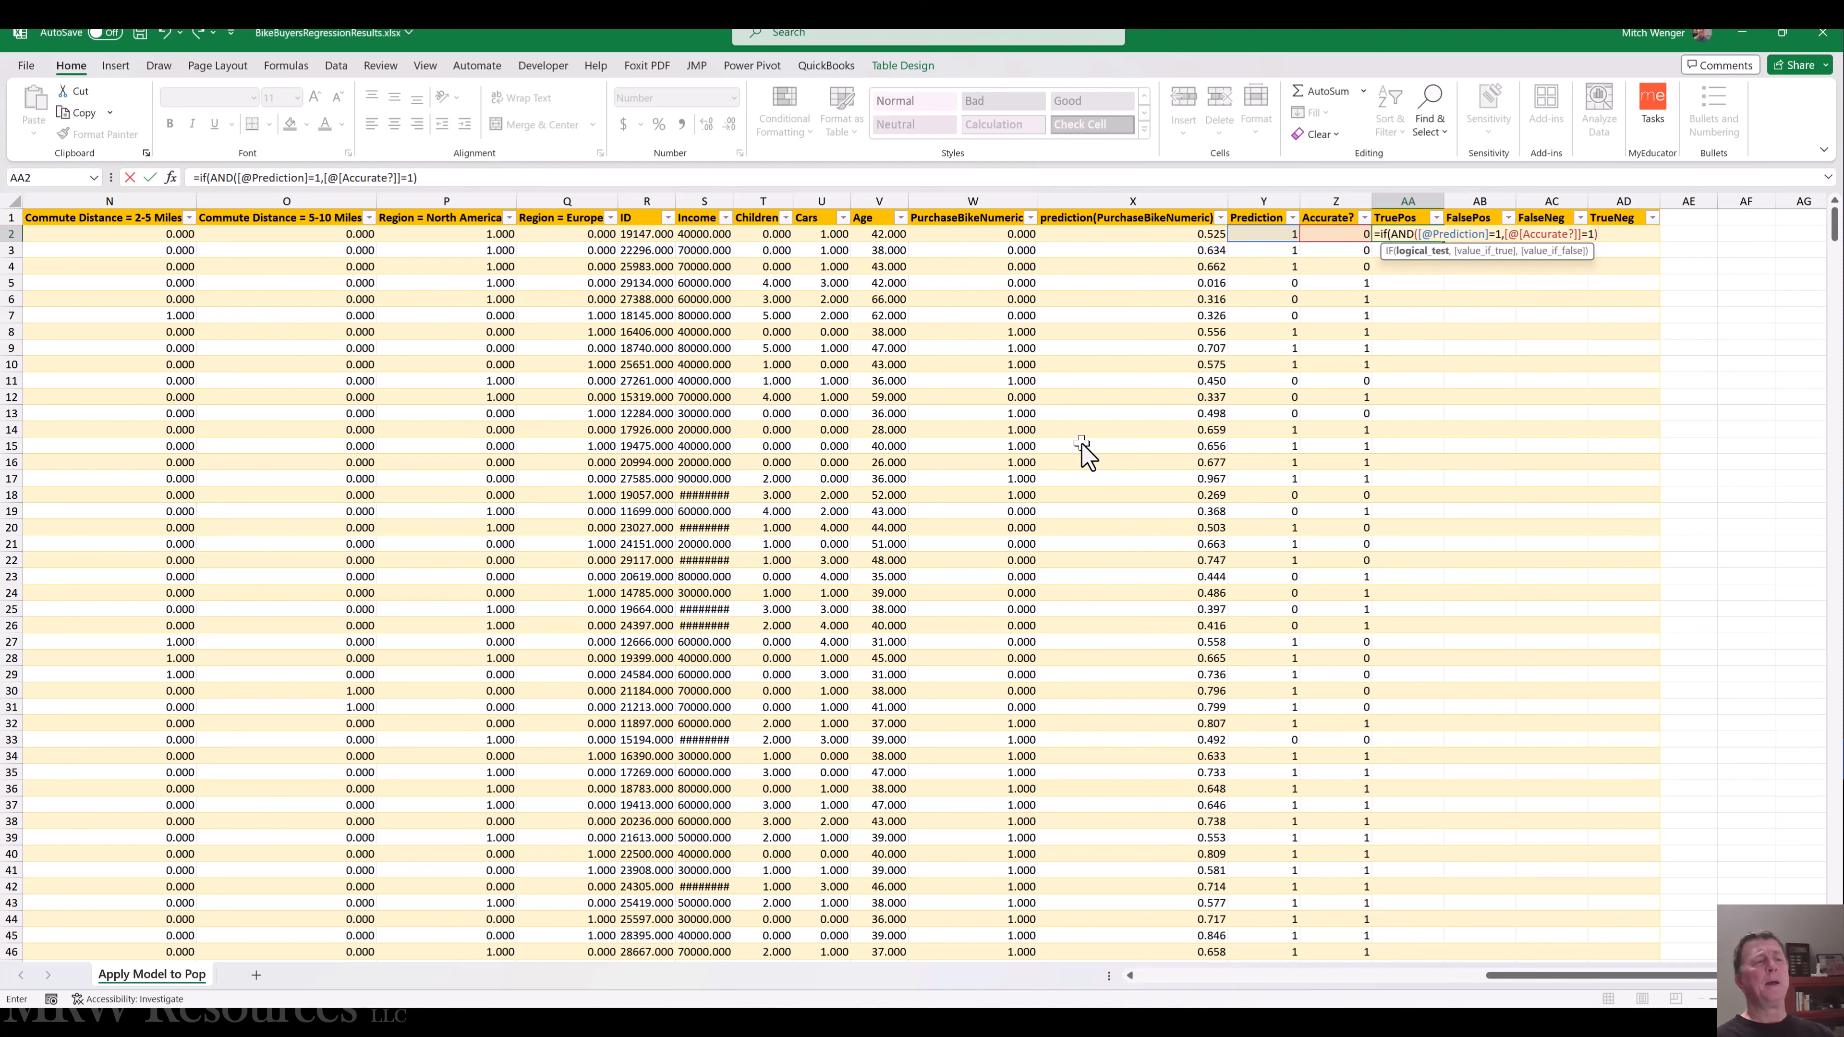
{"action": "type", "text": ","}
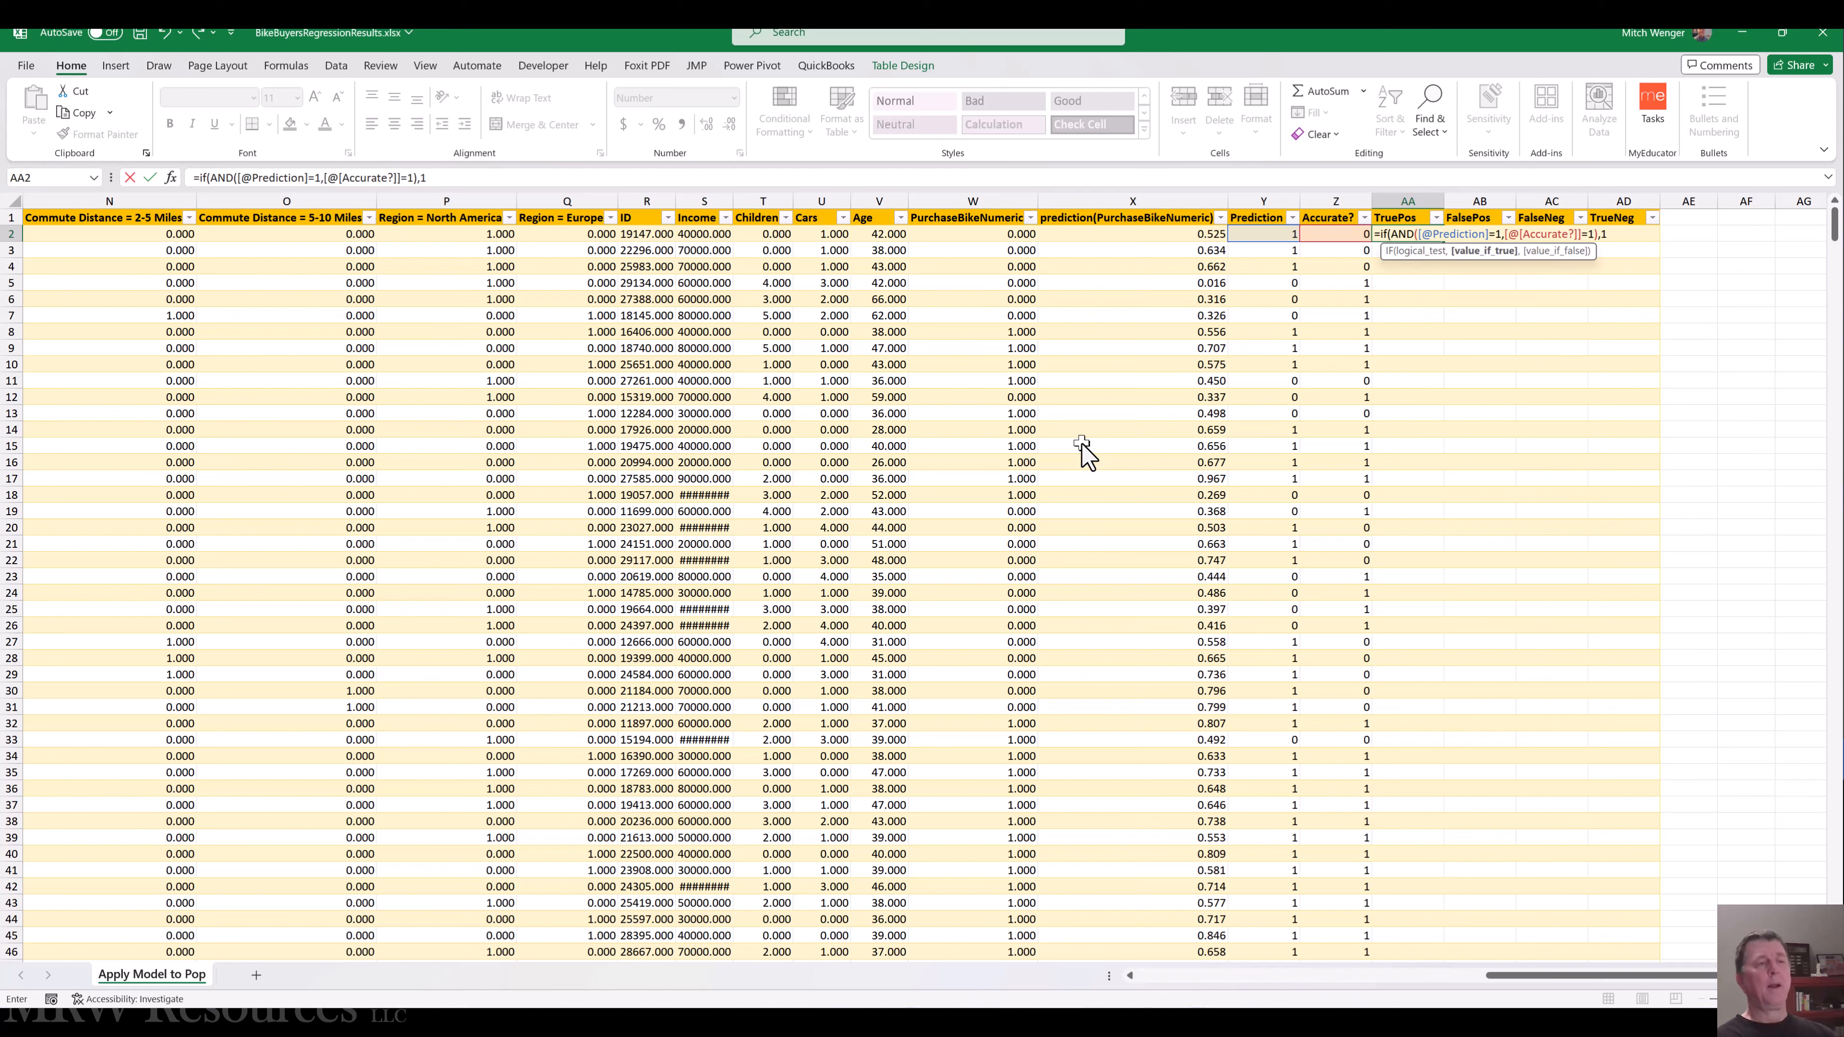
{"action": "type", "text": "1,0"}
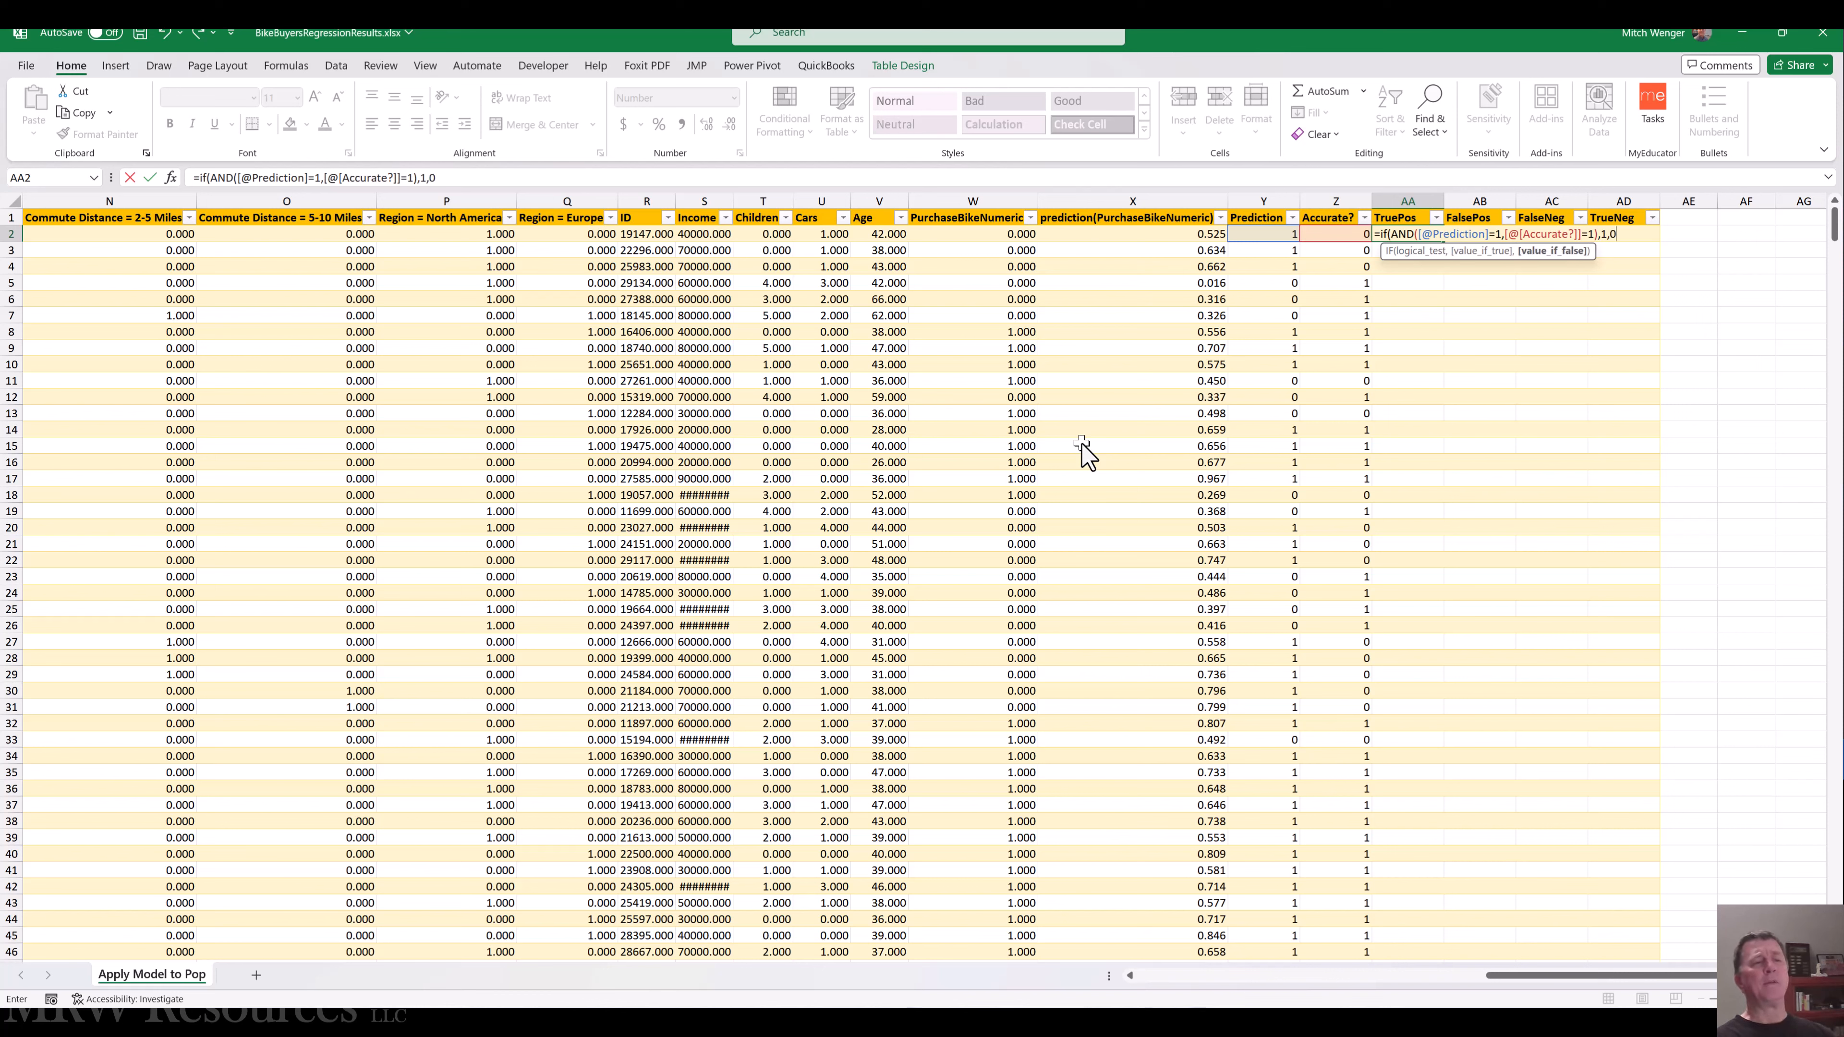
{"action": "type", "text": ")"}
{"action": "key", "text": "ctrl+Return"}
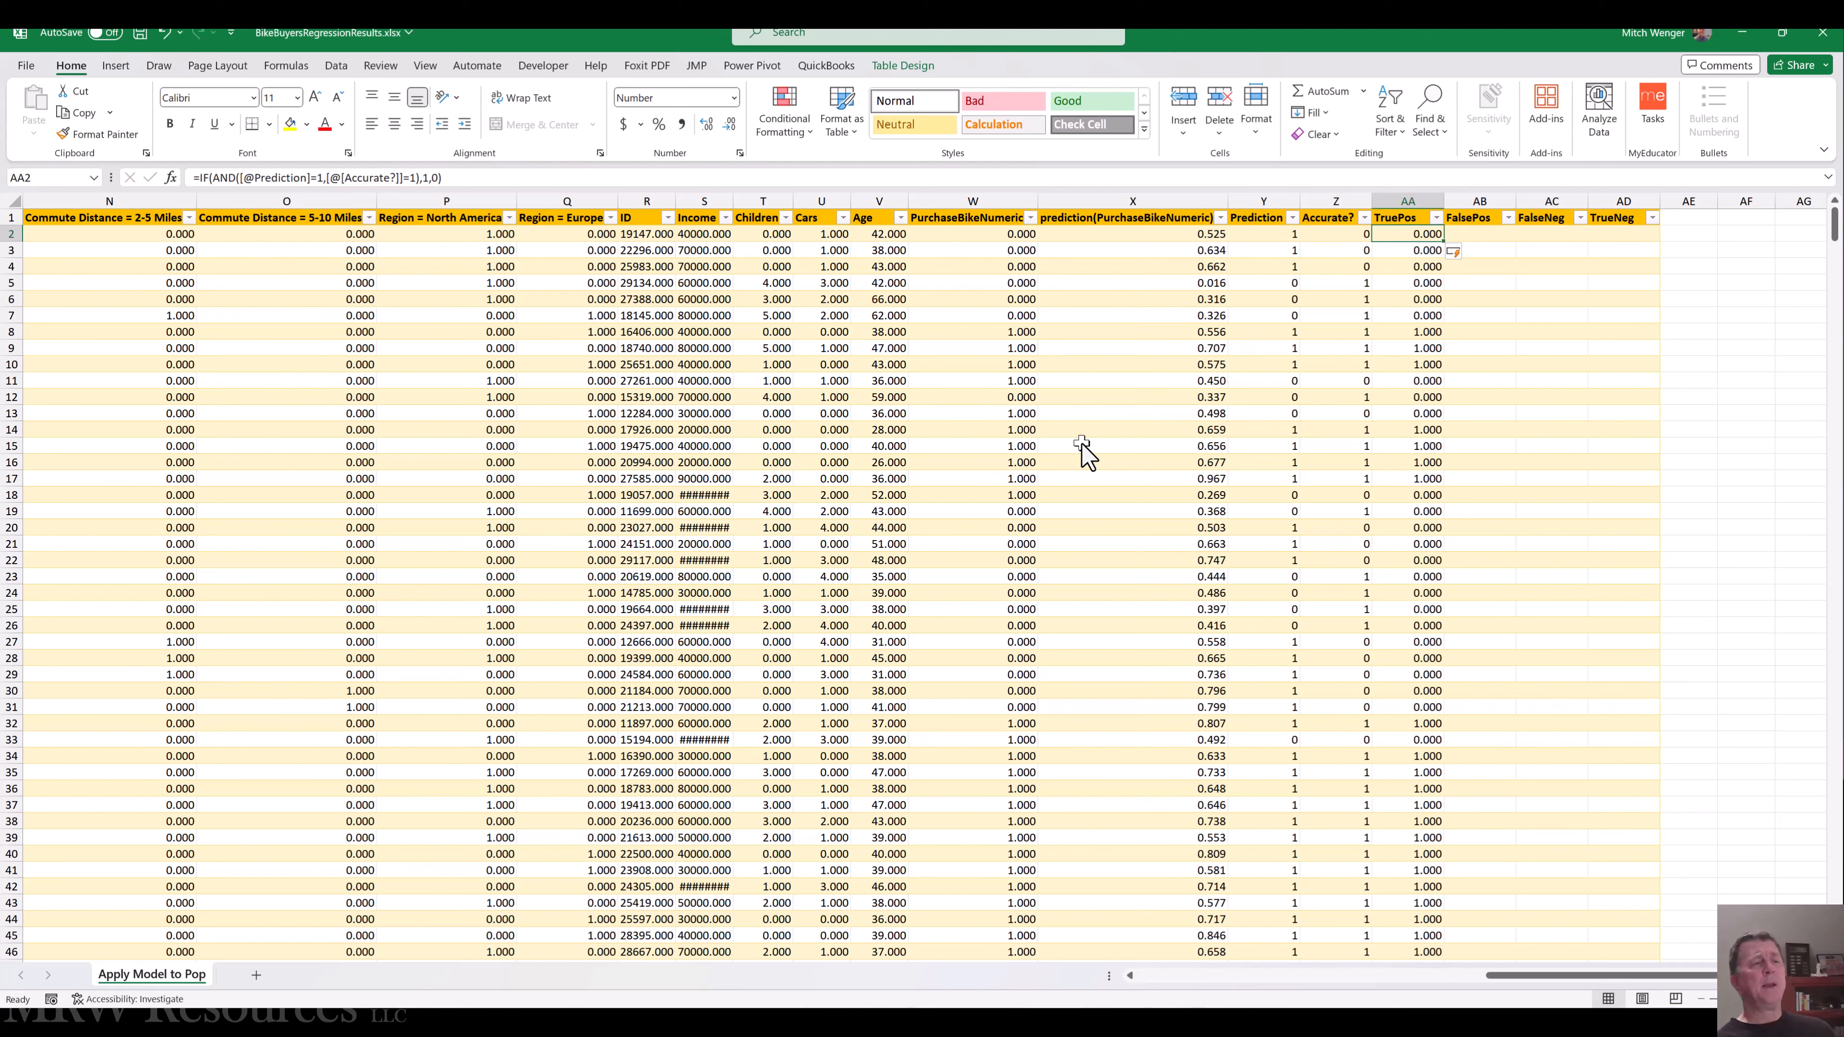
- Compare the TruePos flags in rows 2 to 12 with the adjacent Prediction and Accurate? values
{"action": "key", "text": "Down"}
{"action": "key", "text": "Down"}
{"action": "key", "text": "Down"}
{"action": "key", "text": "Down"}
{"action": "key", "text": "Down"}
{"action": "key", "text": "Down"}
{"action": "key", "text": "Down"}
{"action": "key", "text": "Down"}
{"action": "key", "text": "Down"}
{"action": "key", "text": "Down"}
{"action": "key", "text": "Up"}
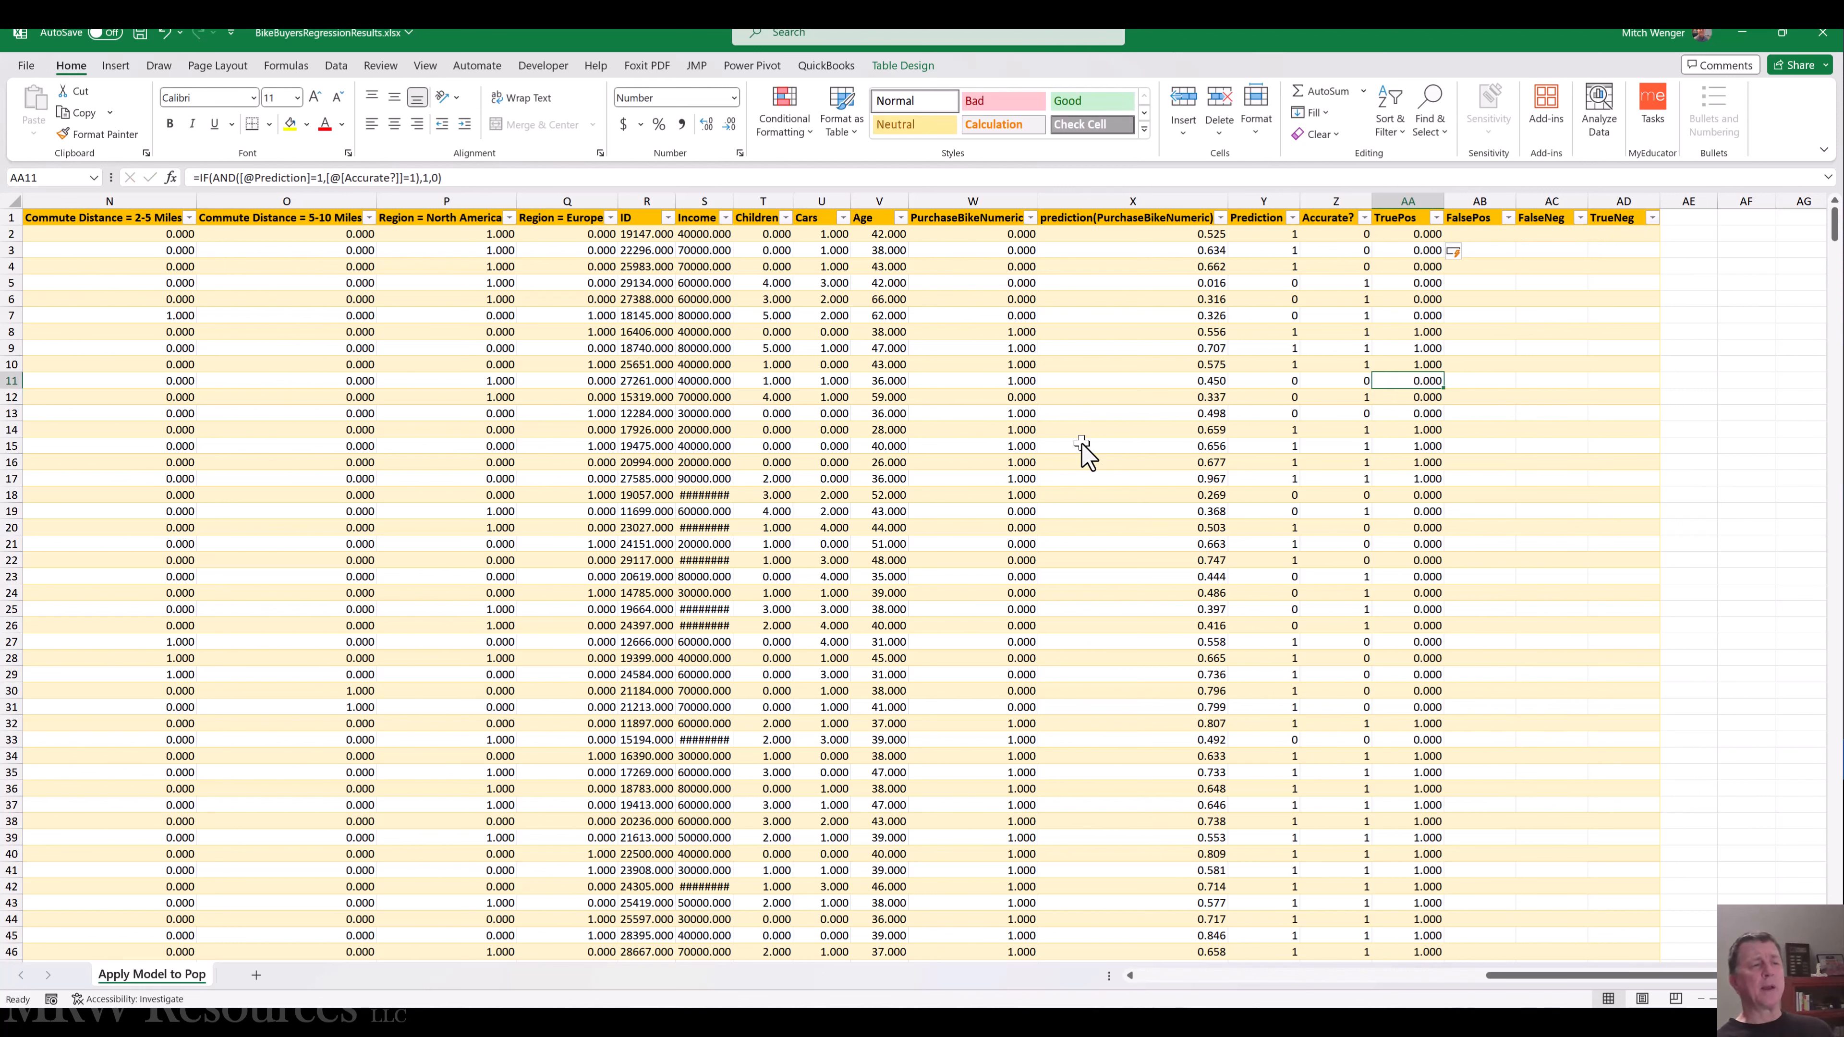
{"action": "key", "text": "Up"}
{"action": "key", "text": "Up"}
{"action": "key", "text": "Up"}
{"action": "key", "text": "Up"}
{"action": "key", "text": "Up"}
{"action": "key", "text": "Up"}
{"action": "key", "text": "Up"}
{"action": "key", "text": "Up"}
{"action": "key", "text": "Up"}
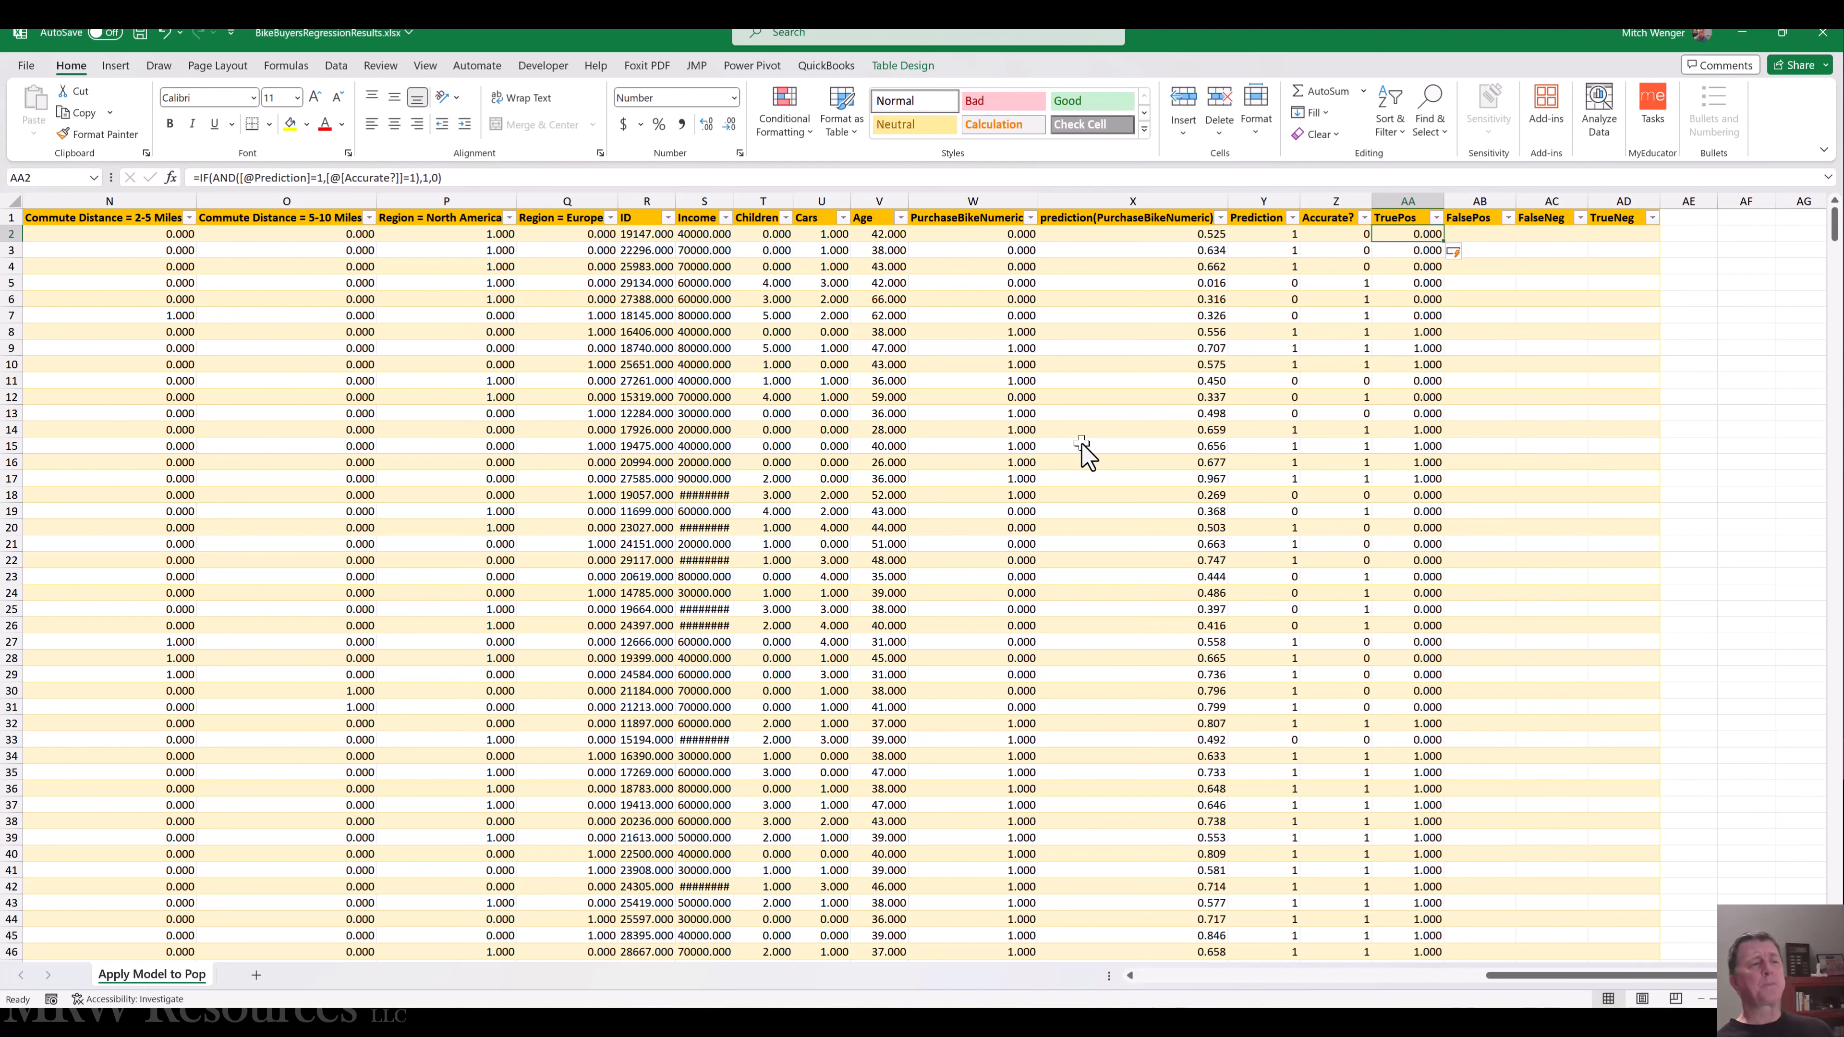
{"action": "key", "text": "Up"}
{"action": "key", "text": "Right"}
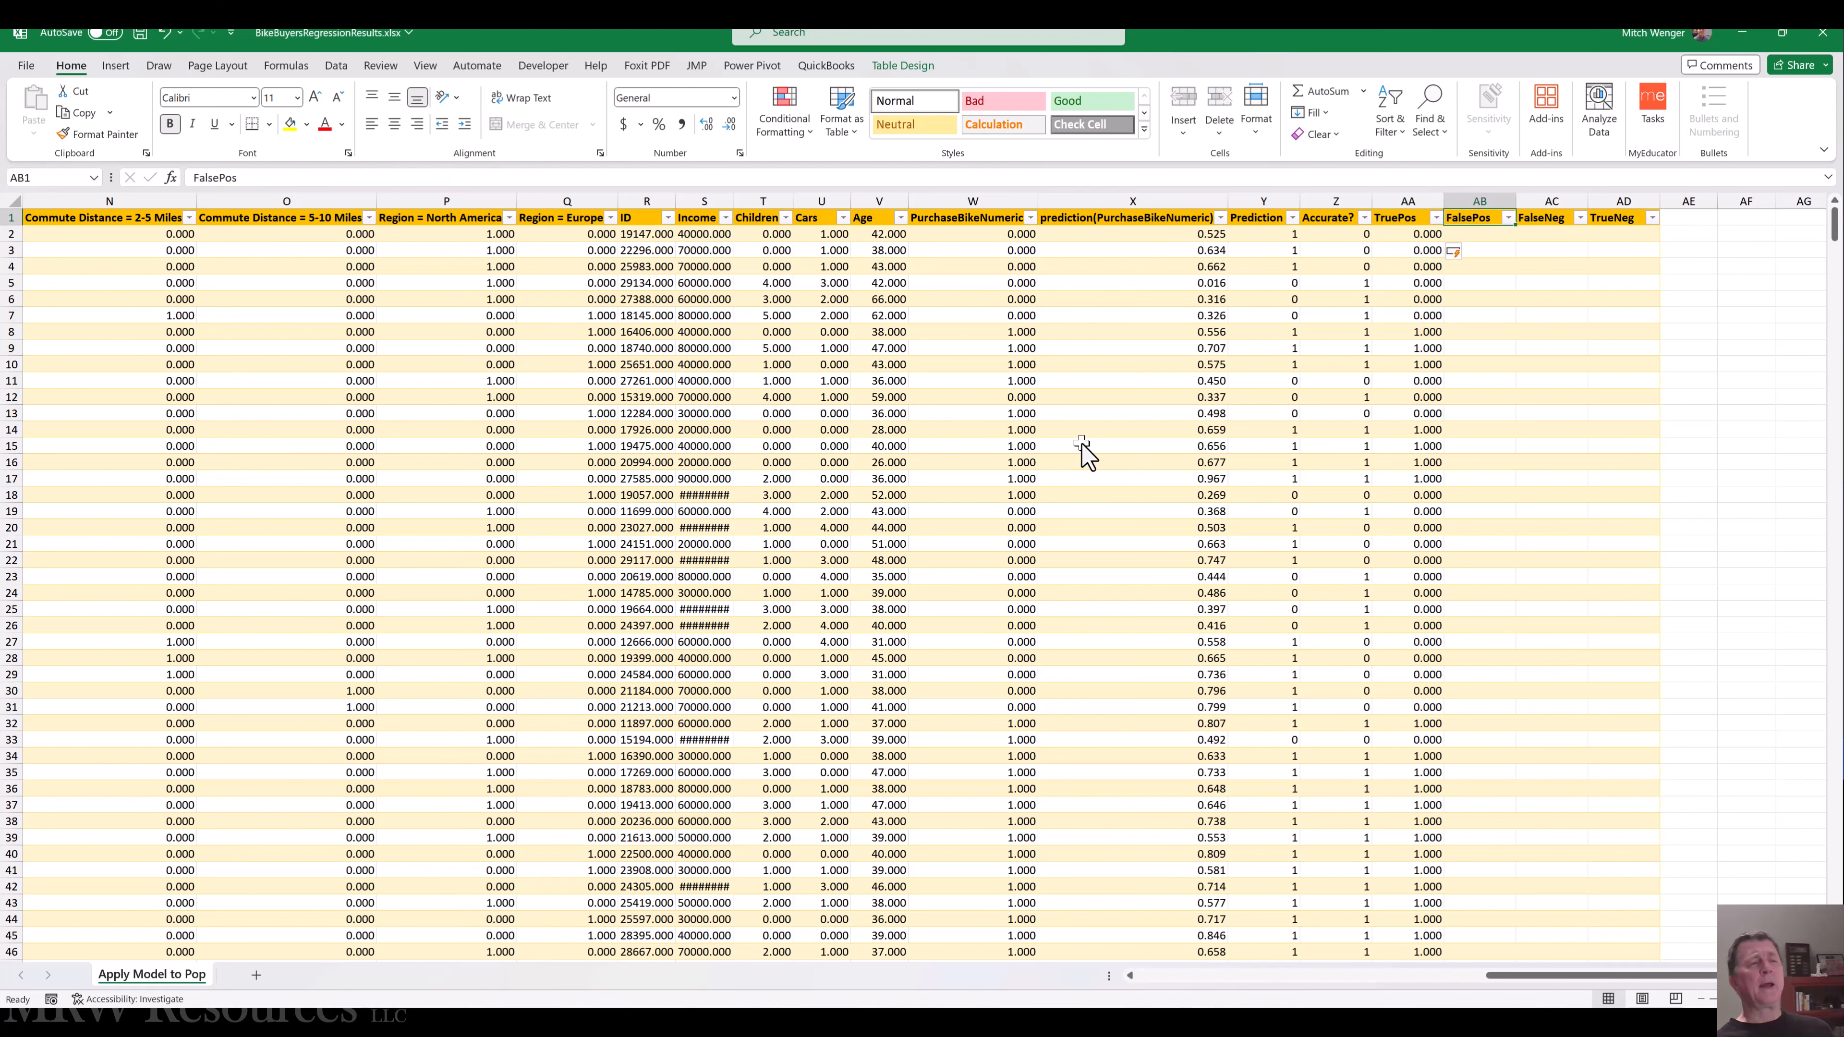
- Copy the TruePos formula from AA2 into the FalsePos column, starting in AB2
{"action": "key", "text": "Down"}
{"action": "key", "text": "Left"}
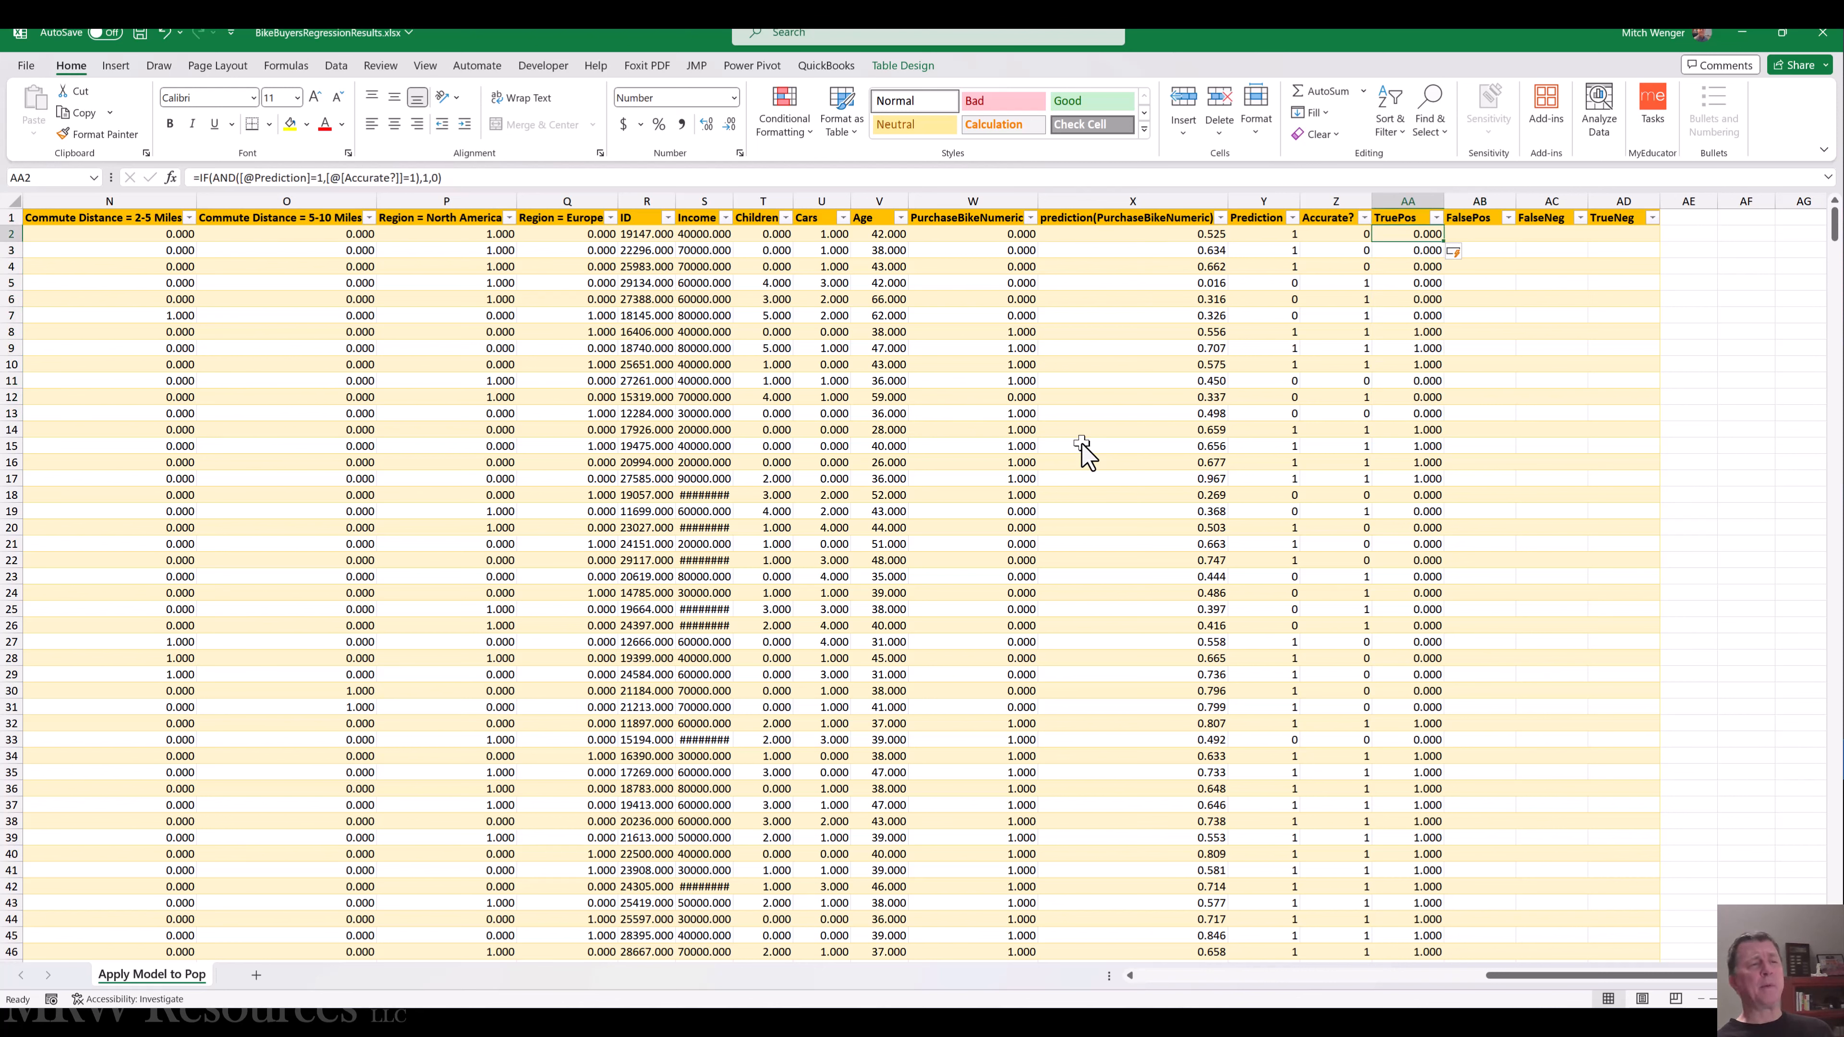
{"action": "key", "text": "ctrl+c"}
{"action": "key", "text": "Right"}
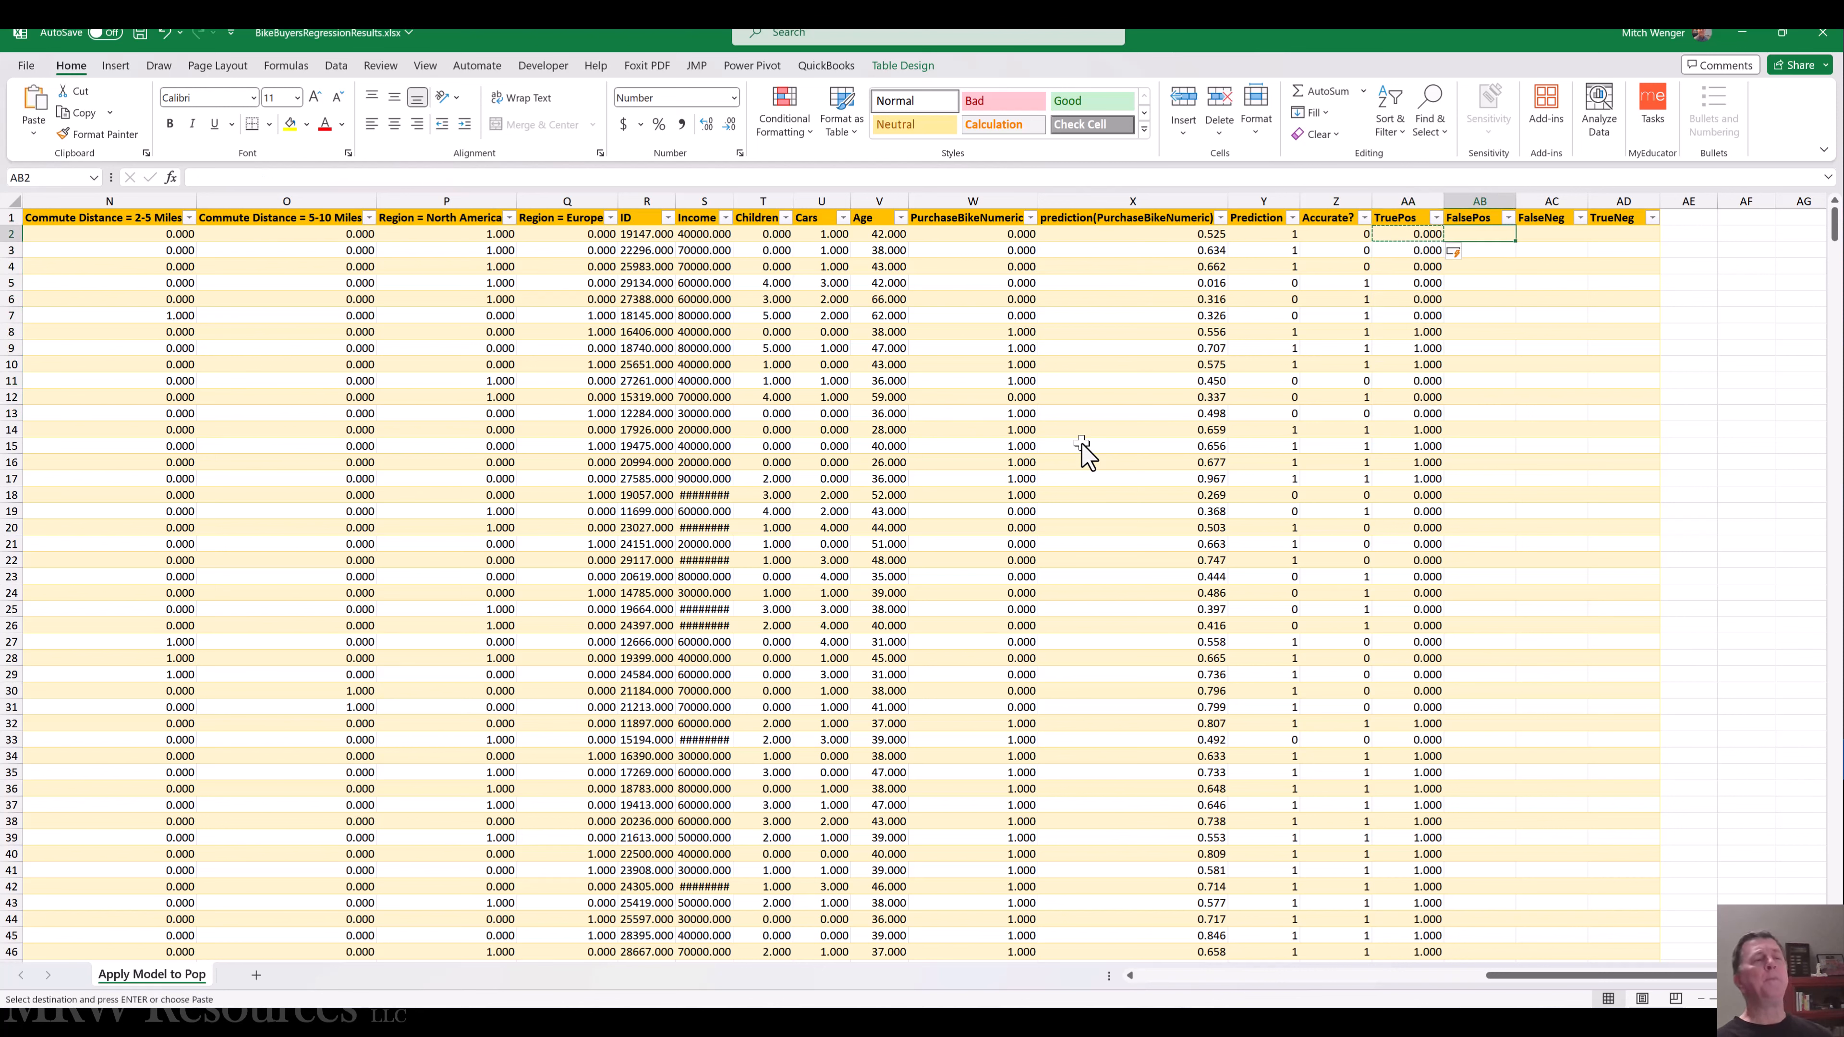
{"action": "key", "text": "Return"}
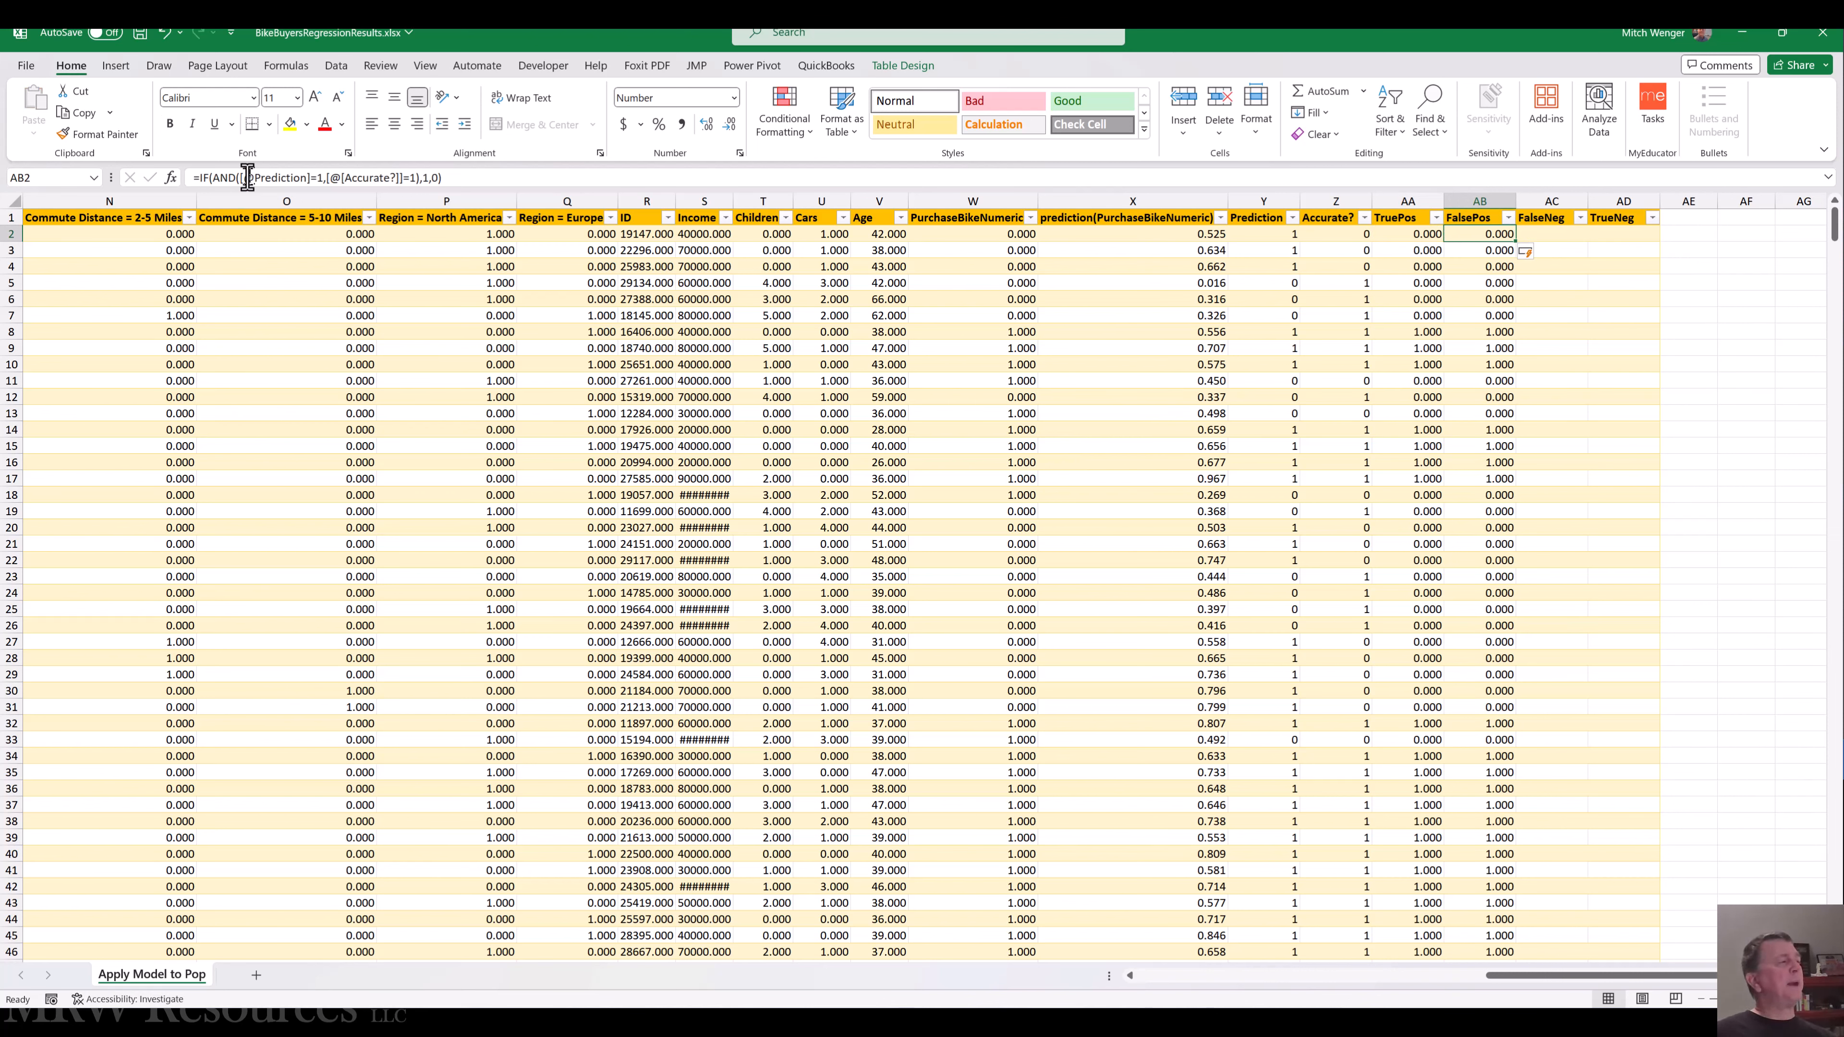
{"action": "left_click", "coordinate": [268, 177]}
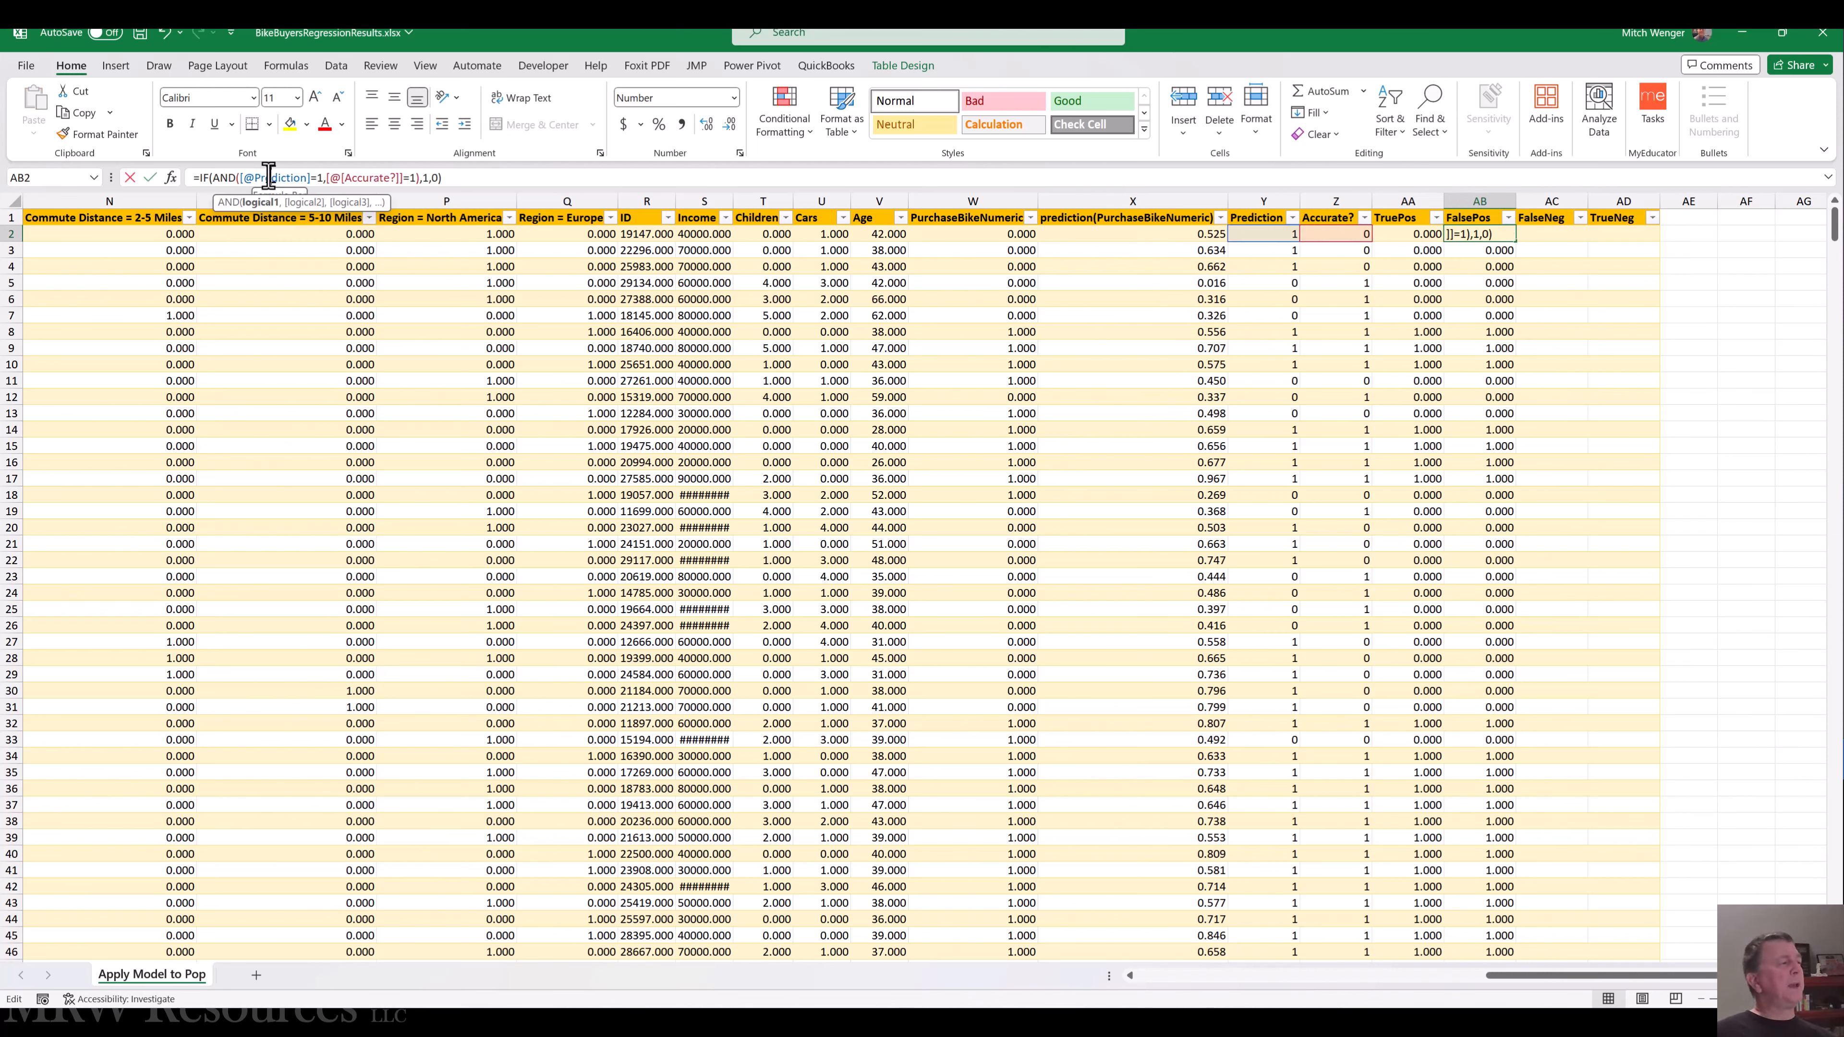
{"action": "left_click", "coordinate": [373, 177]}
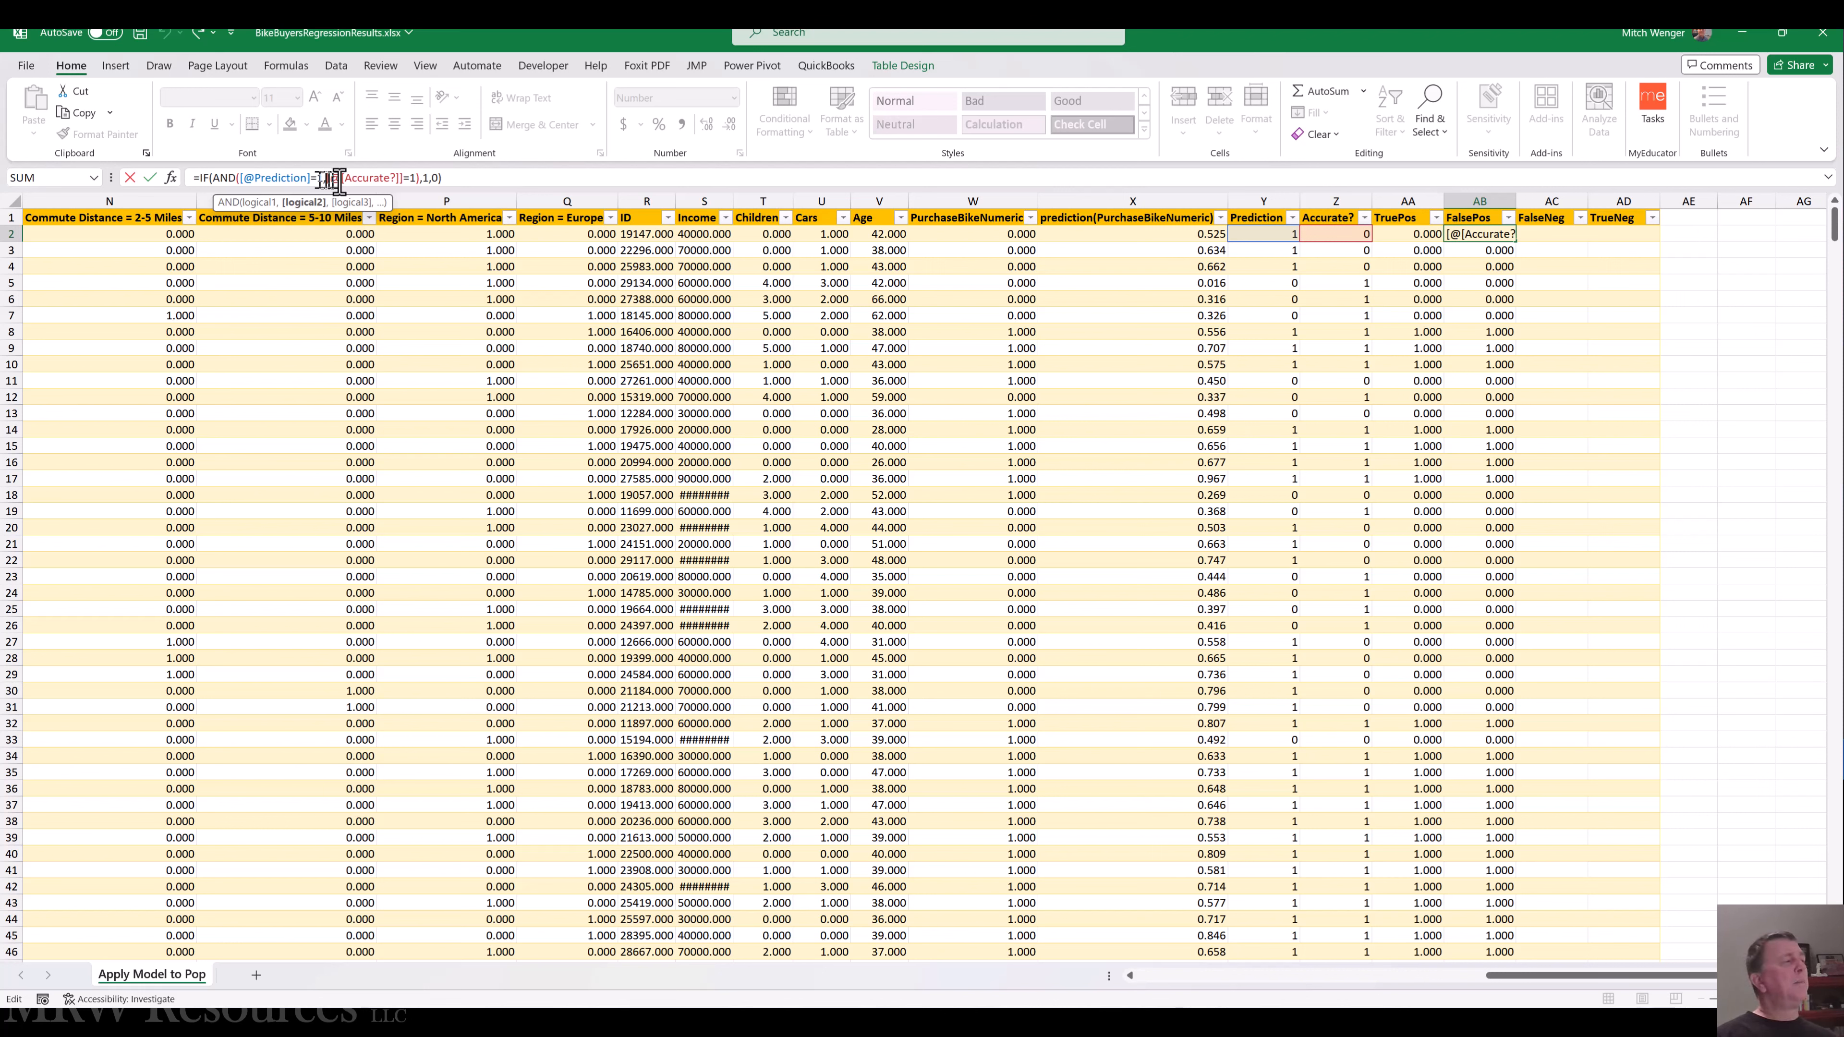
{"action": "left_click", "coordinate": [416, 178]}
{"action": "type", "text": ")"}
{"action": "key", "text": "Delete"}
{"action": "type", "text": "0"}
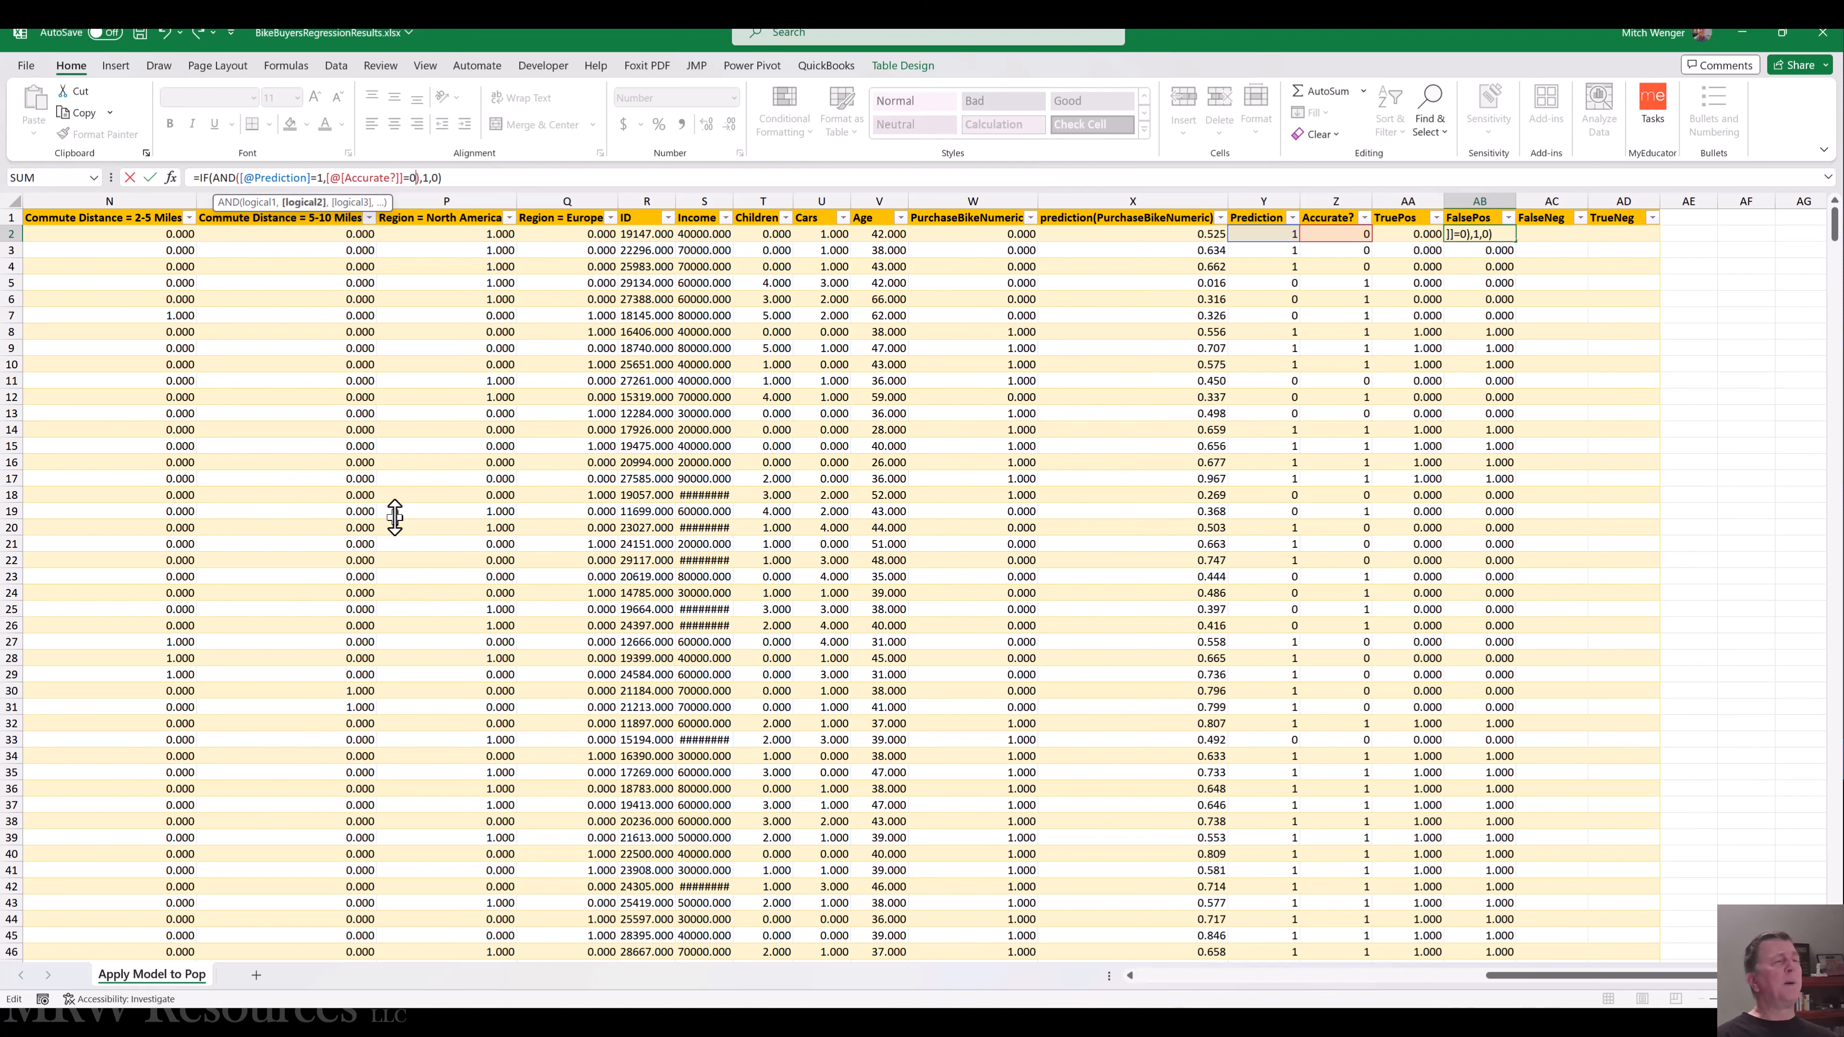
{"action": "key", "text": "ctrl+Return"}
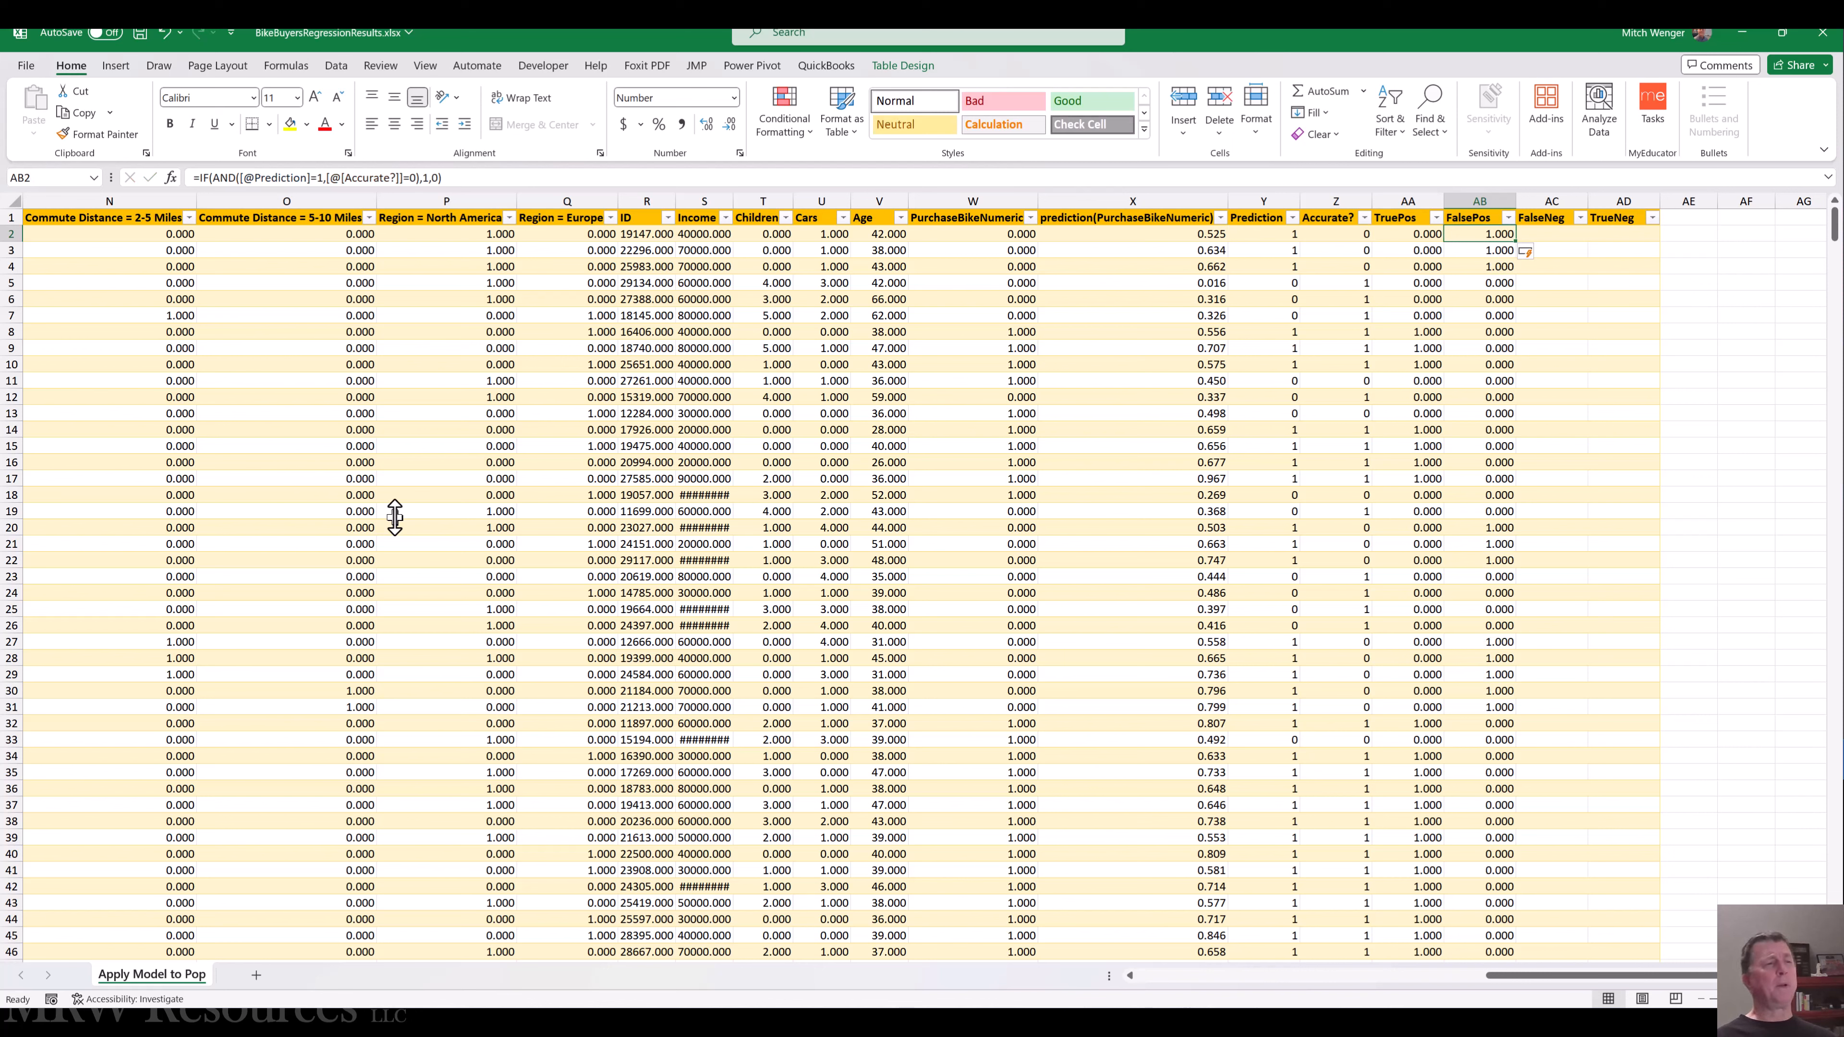
- Check the FalsePos flags in rows 2 to 6 against the Prediction and Accurate? values
{"action": "key", "text": "Down"}
{"action": "key", "text": "Down"}
{"action": "key", "text": "Down"}
{"action": "key", "text": "Down"}
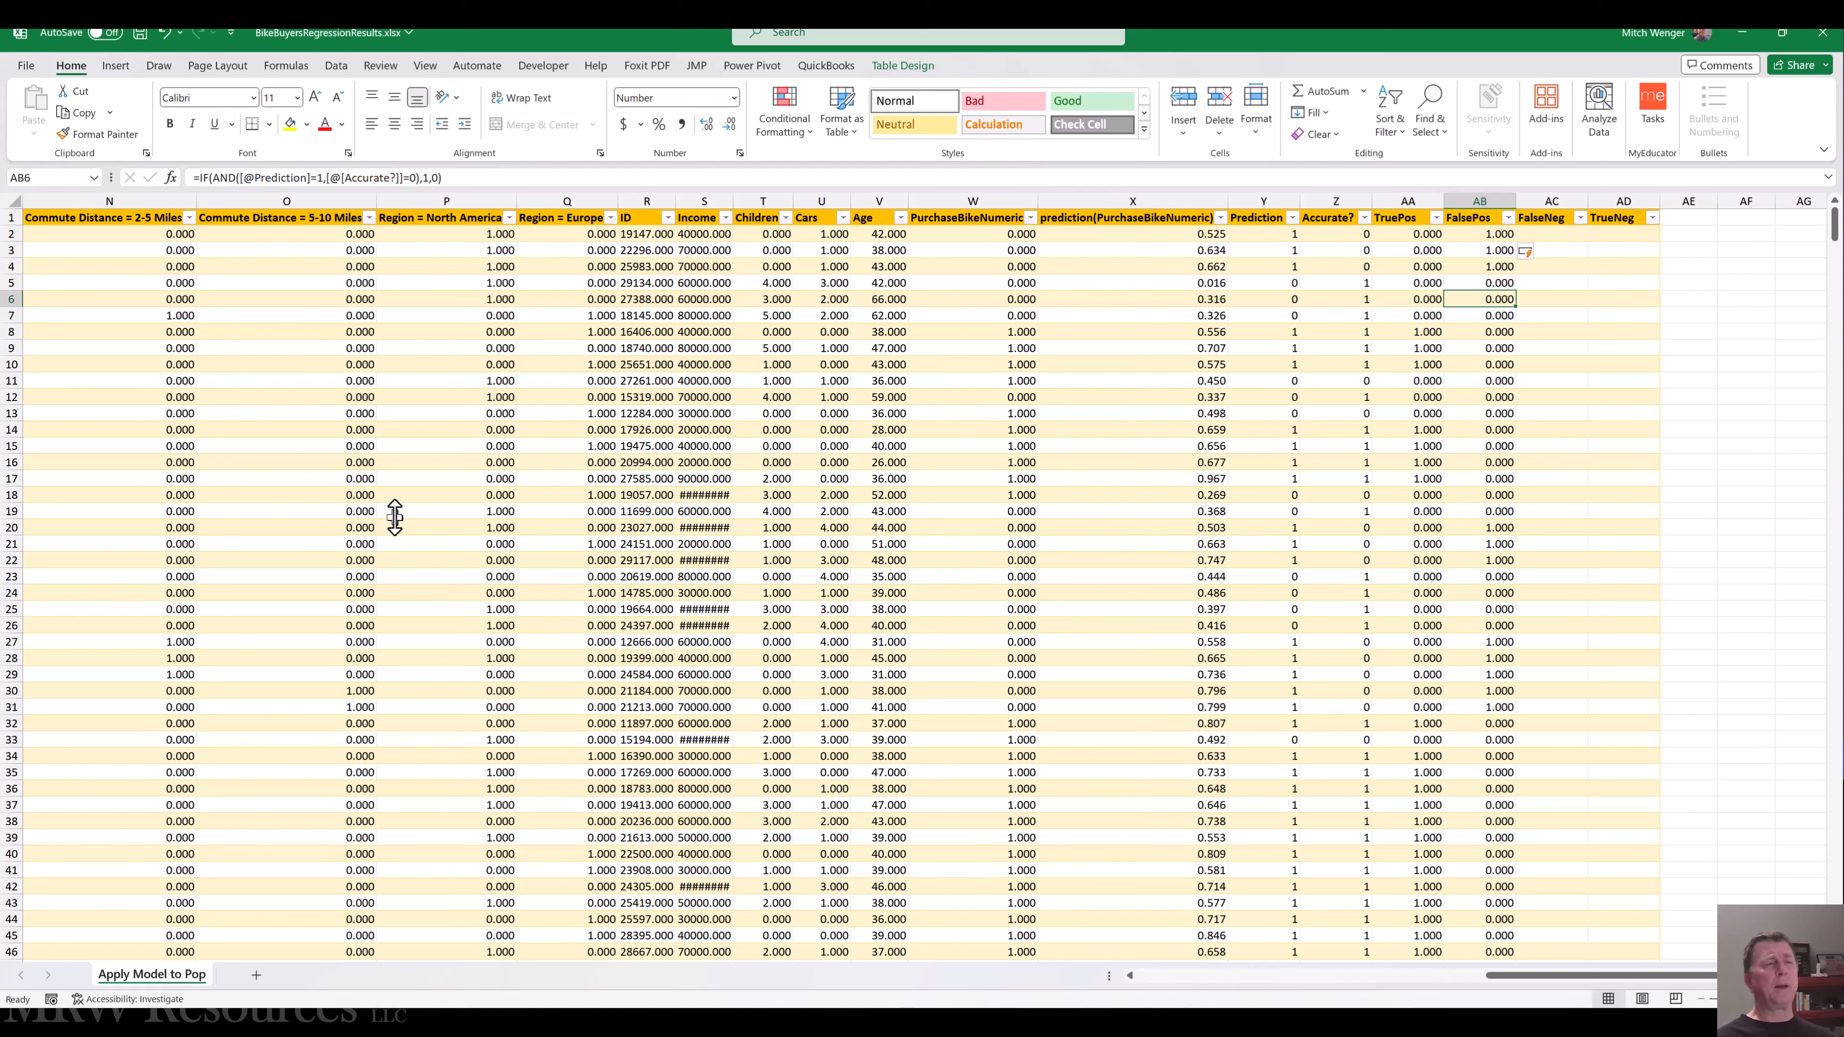
{"action": "key", "text": "Up"}
{"action": "key", "text": "Up"}
{"action": "key", "text": "Up"}
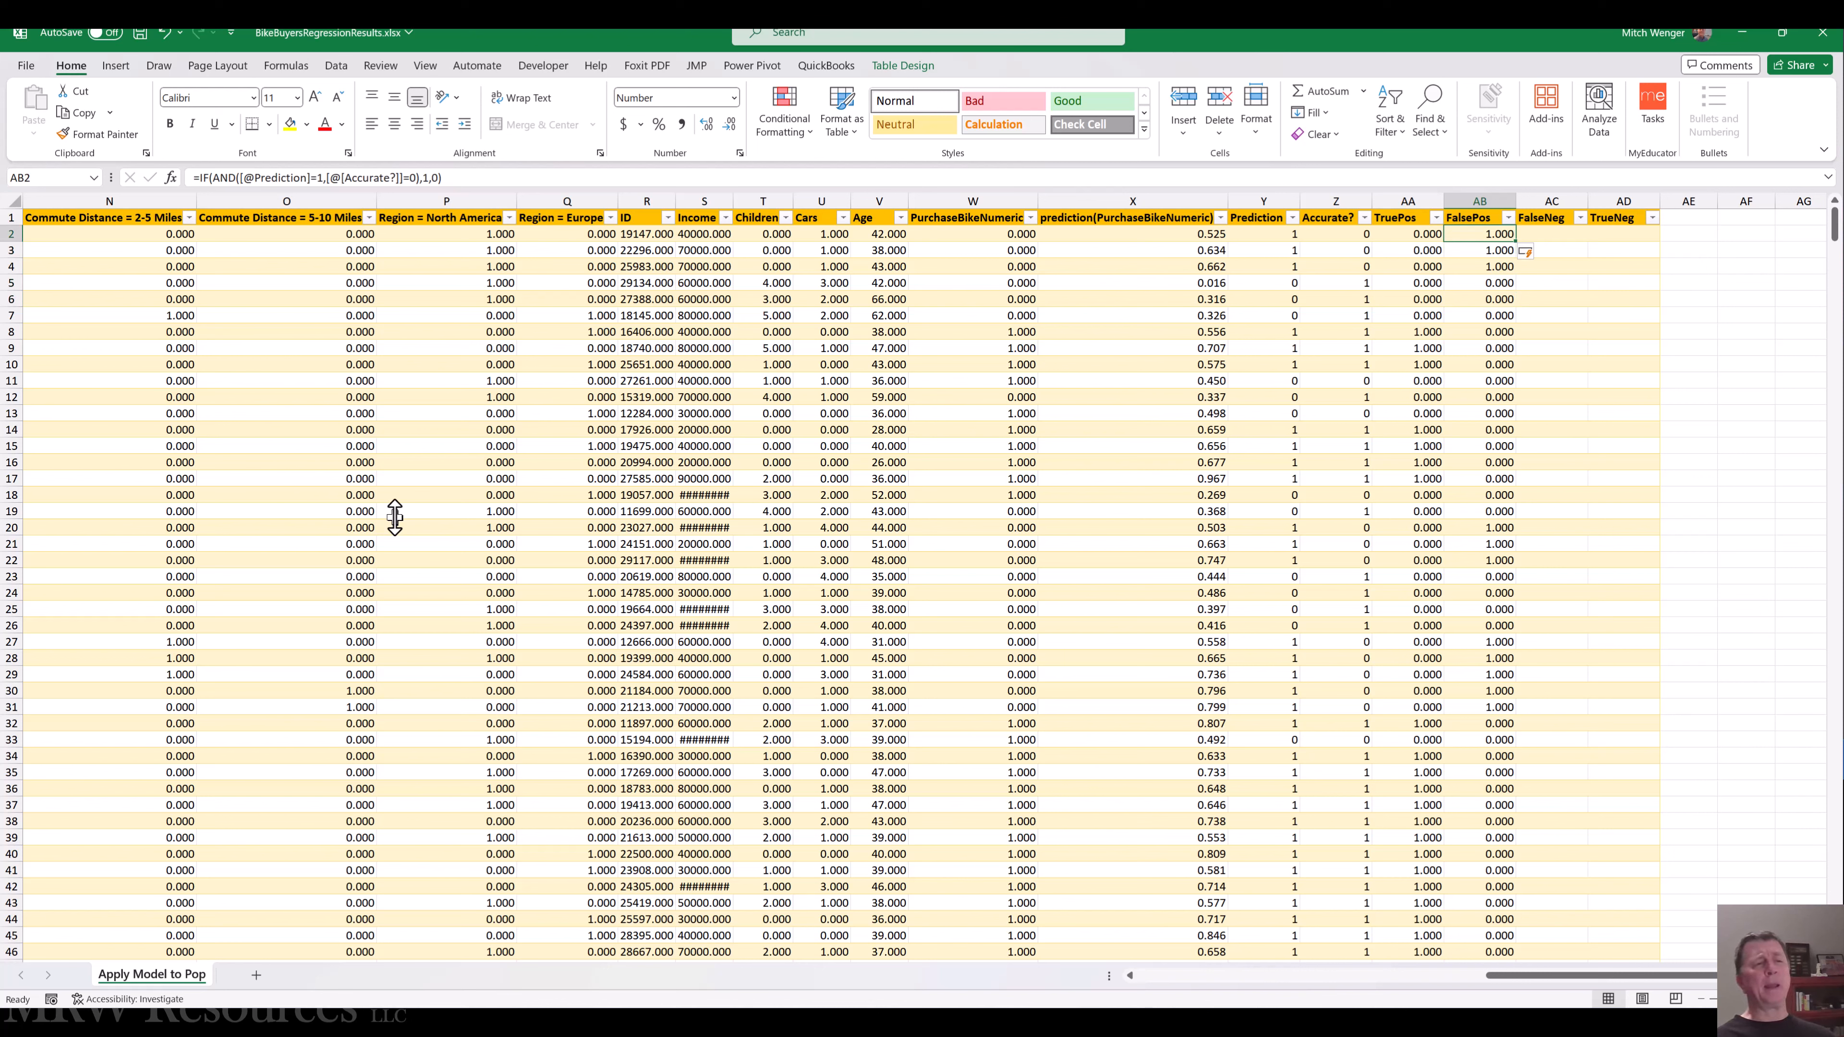
{"action": "key", "text": "ctrl+c"}
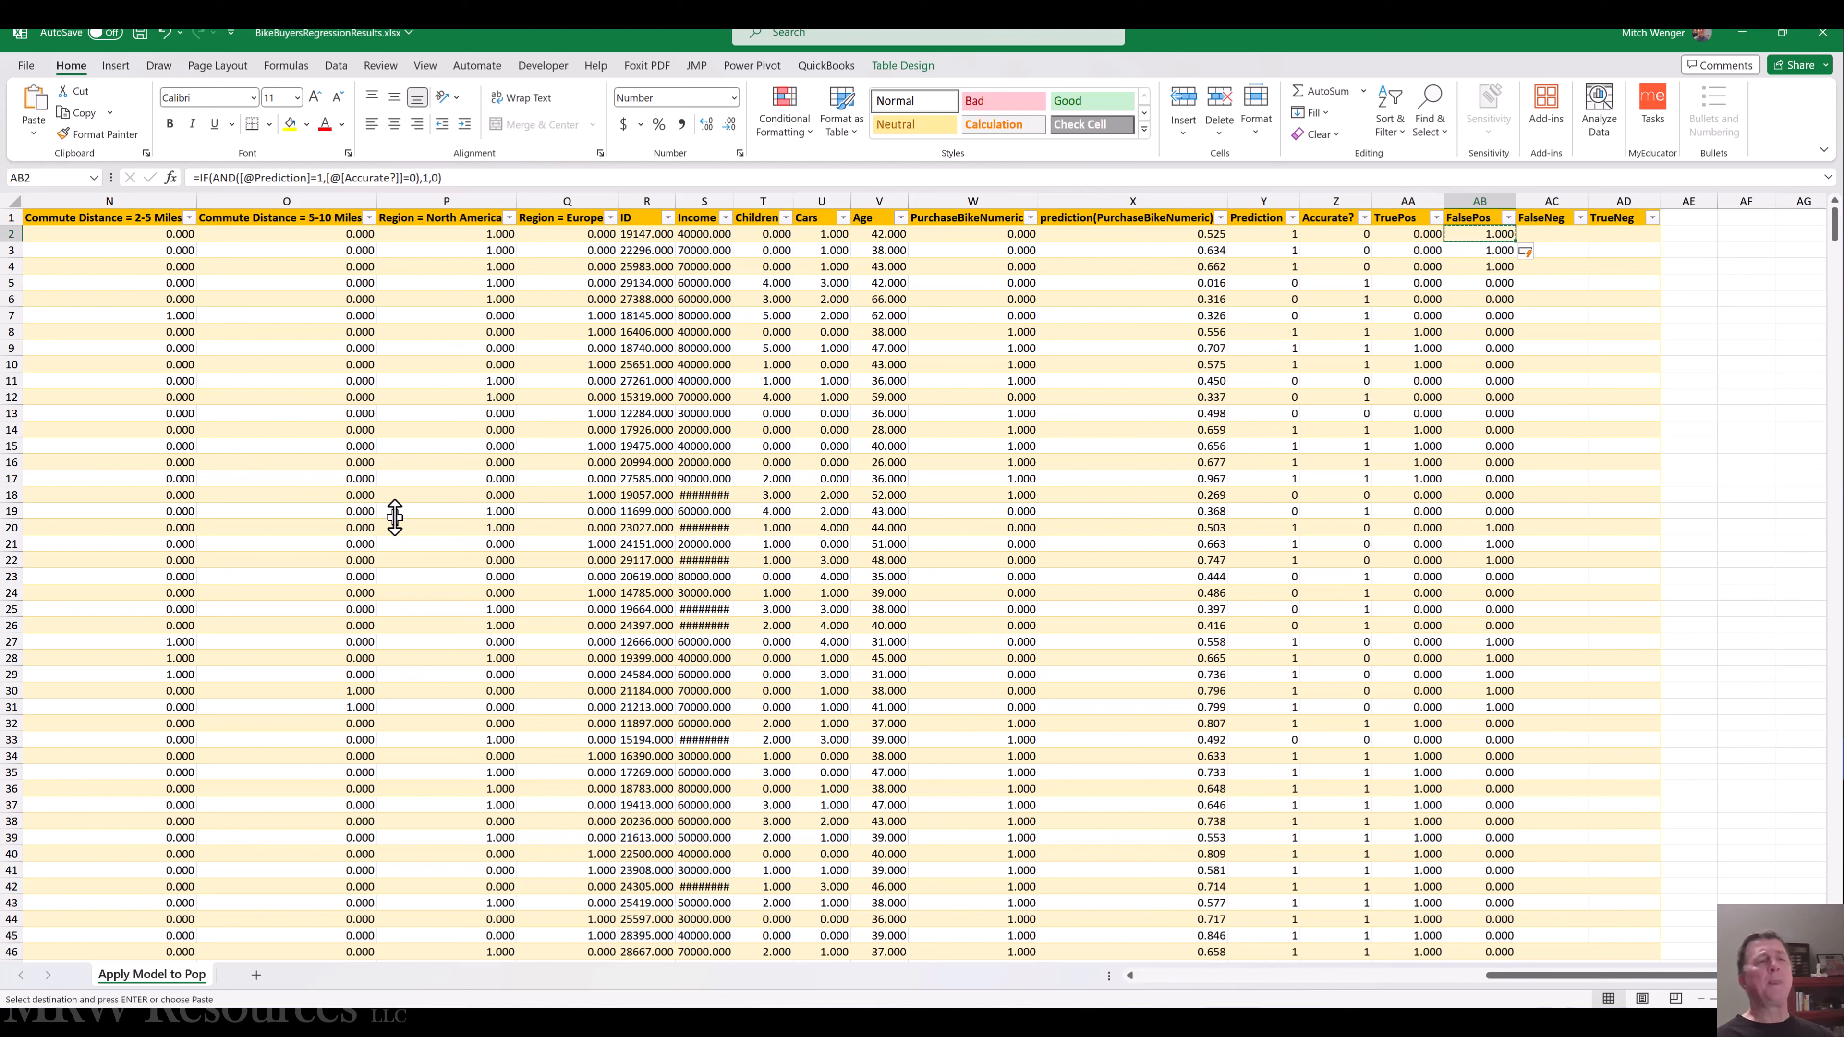
{"action": "key", "text": "Right"}
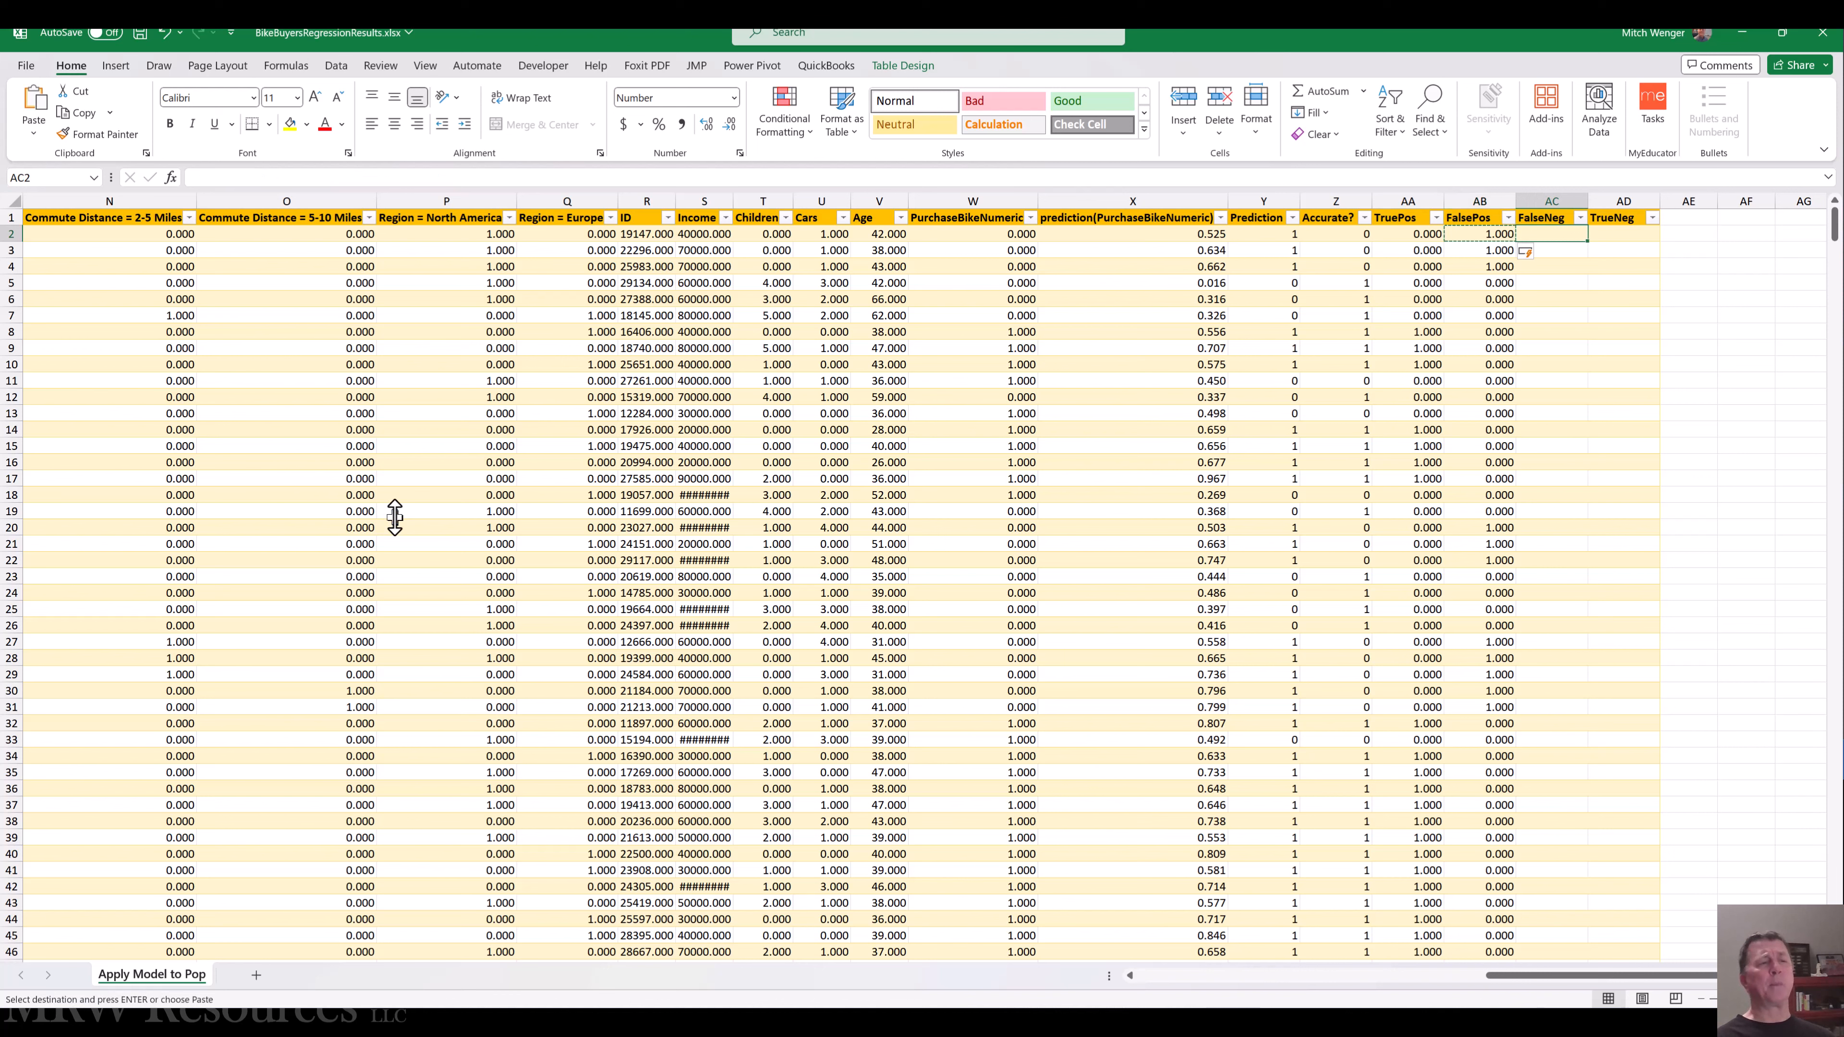
{"action": "key", "text": "Return"}
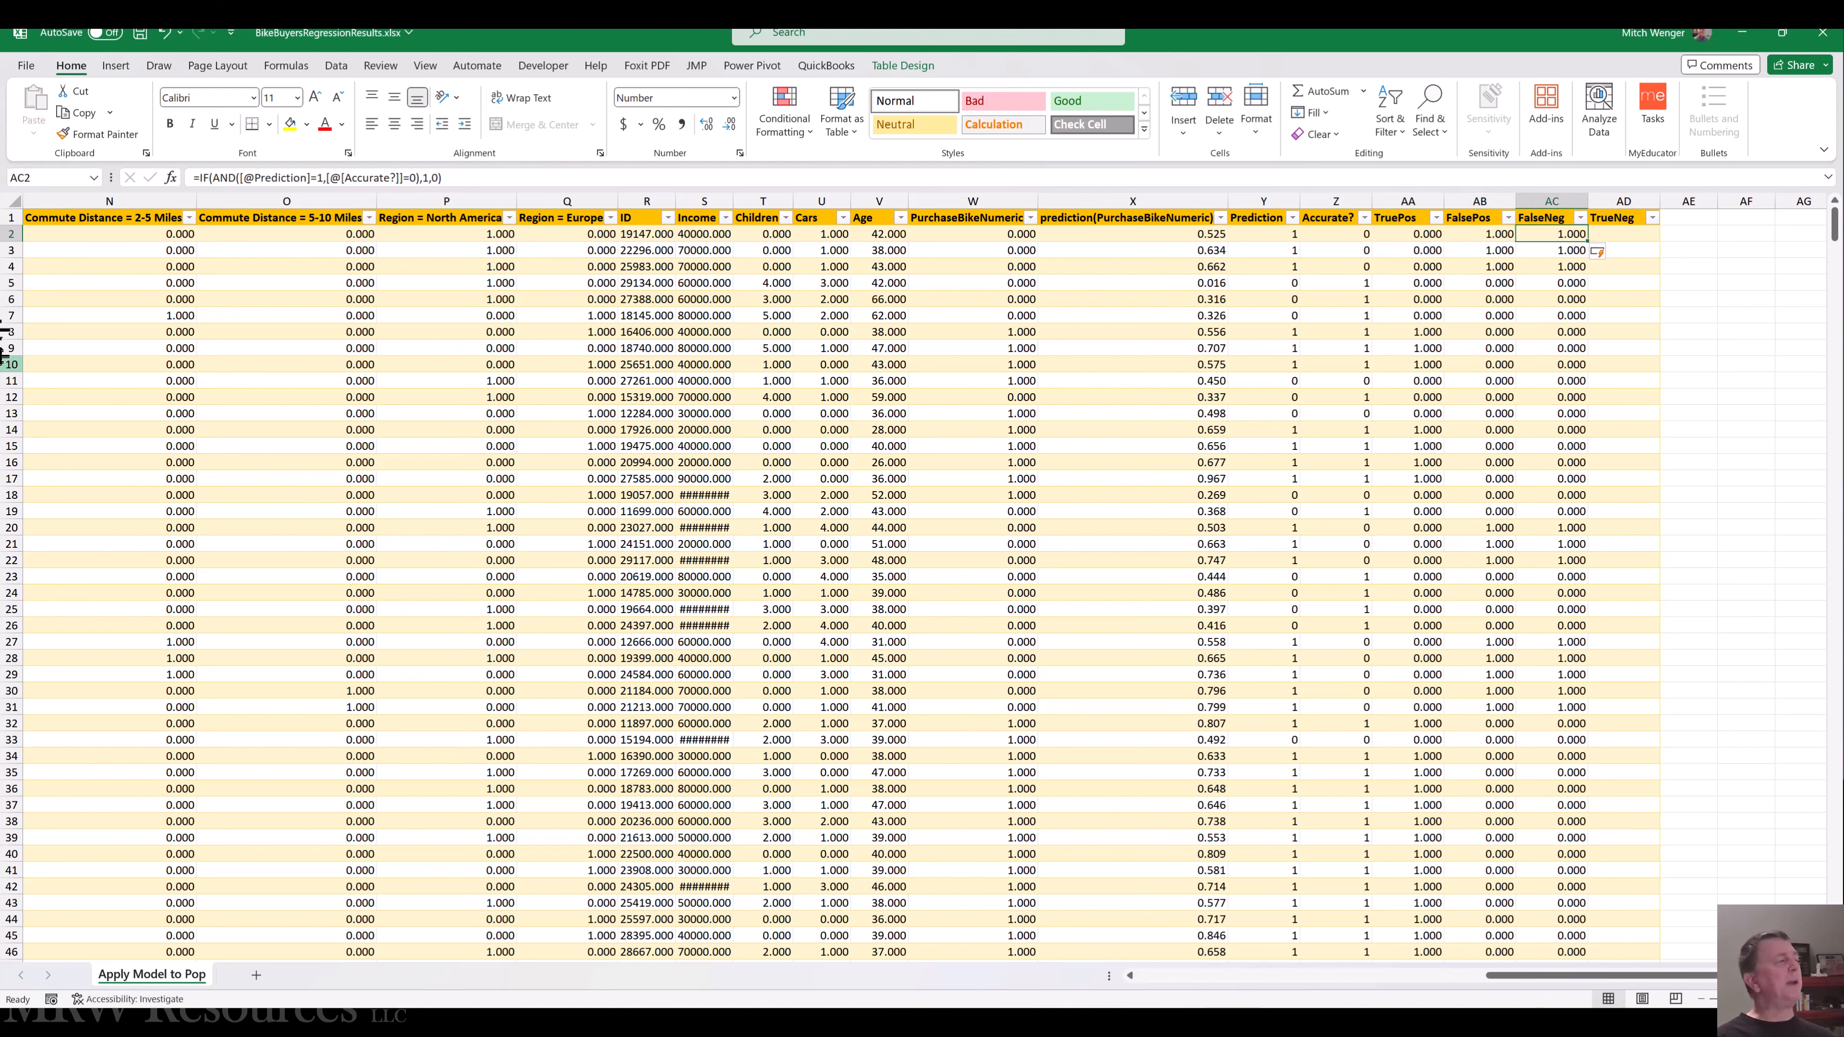
{"action": "left_click", "coordinate": [316, 178]}
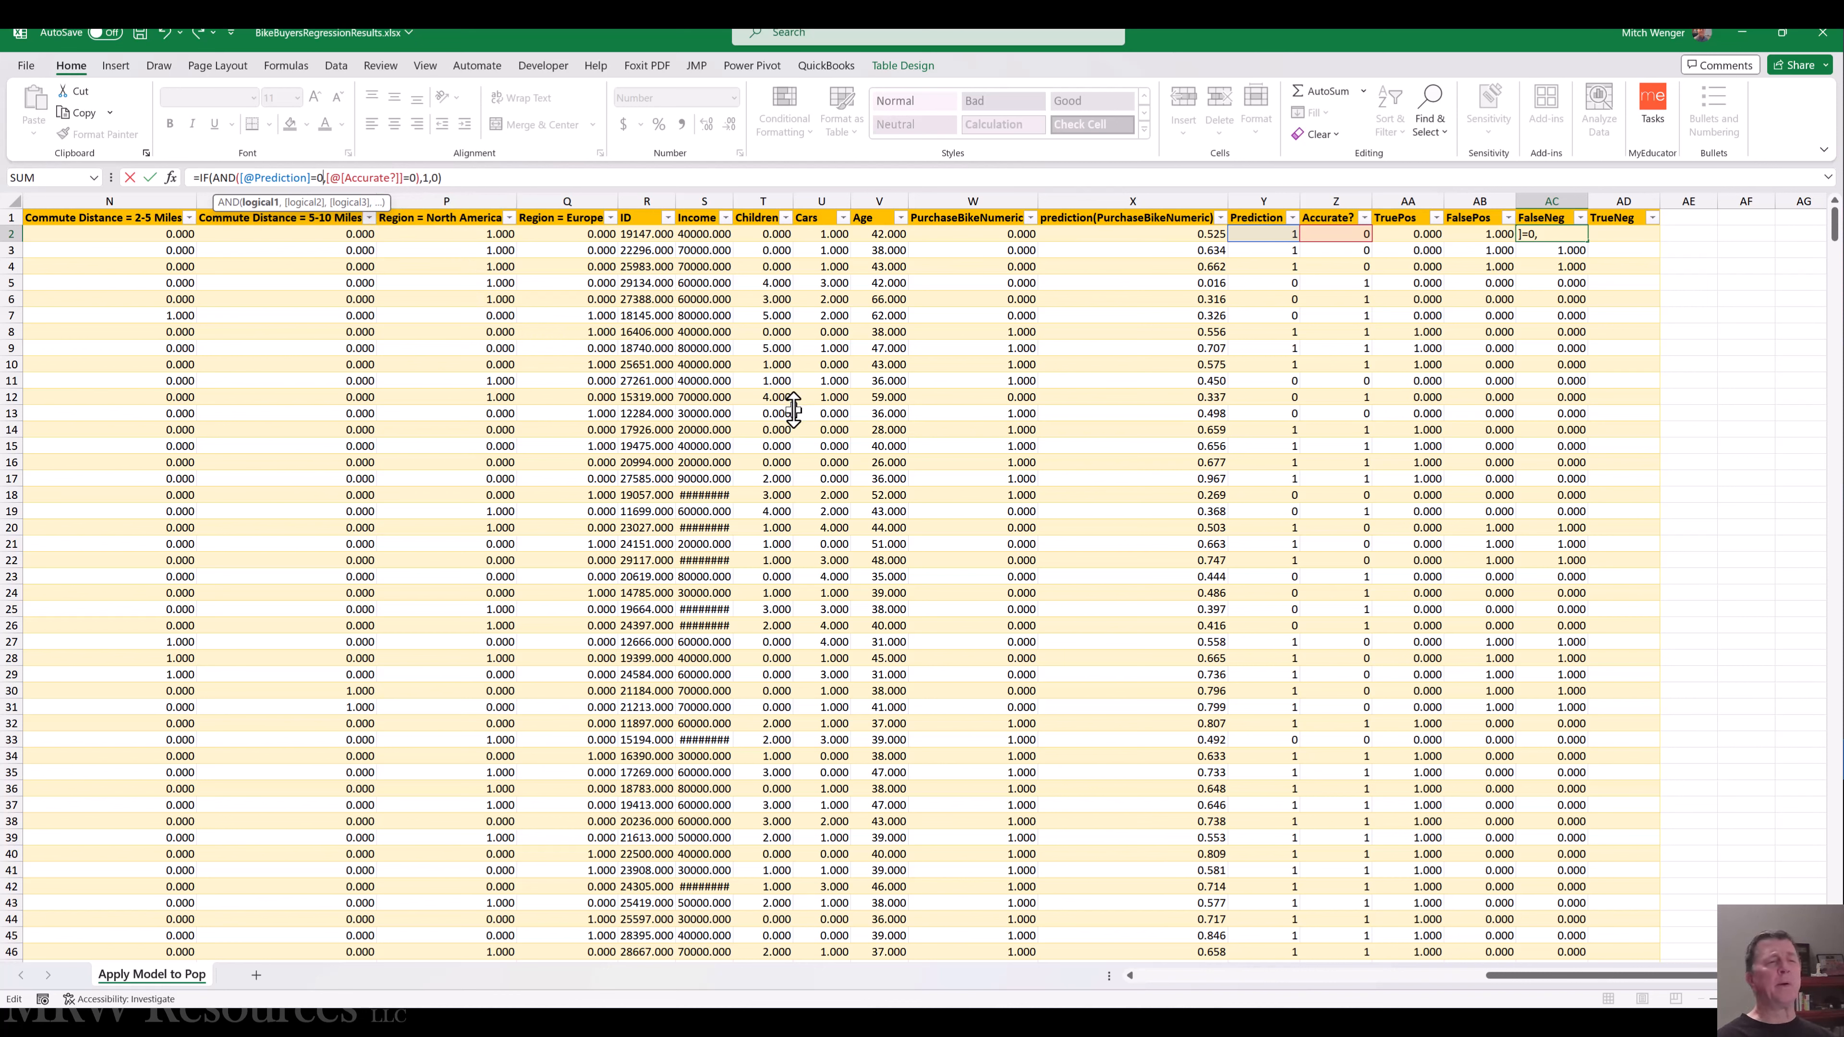
{"action": "key", "text": "ctrl+Return"}
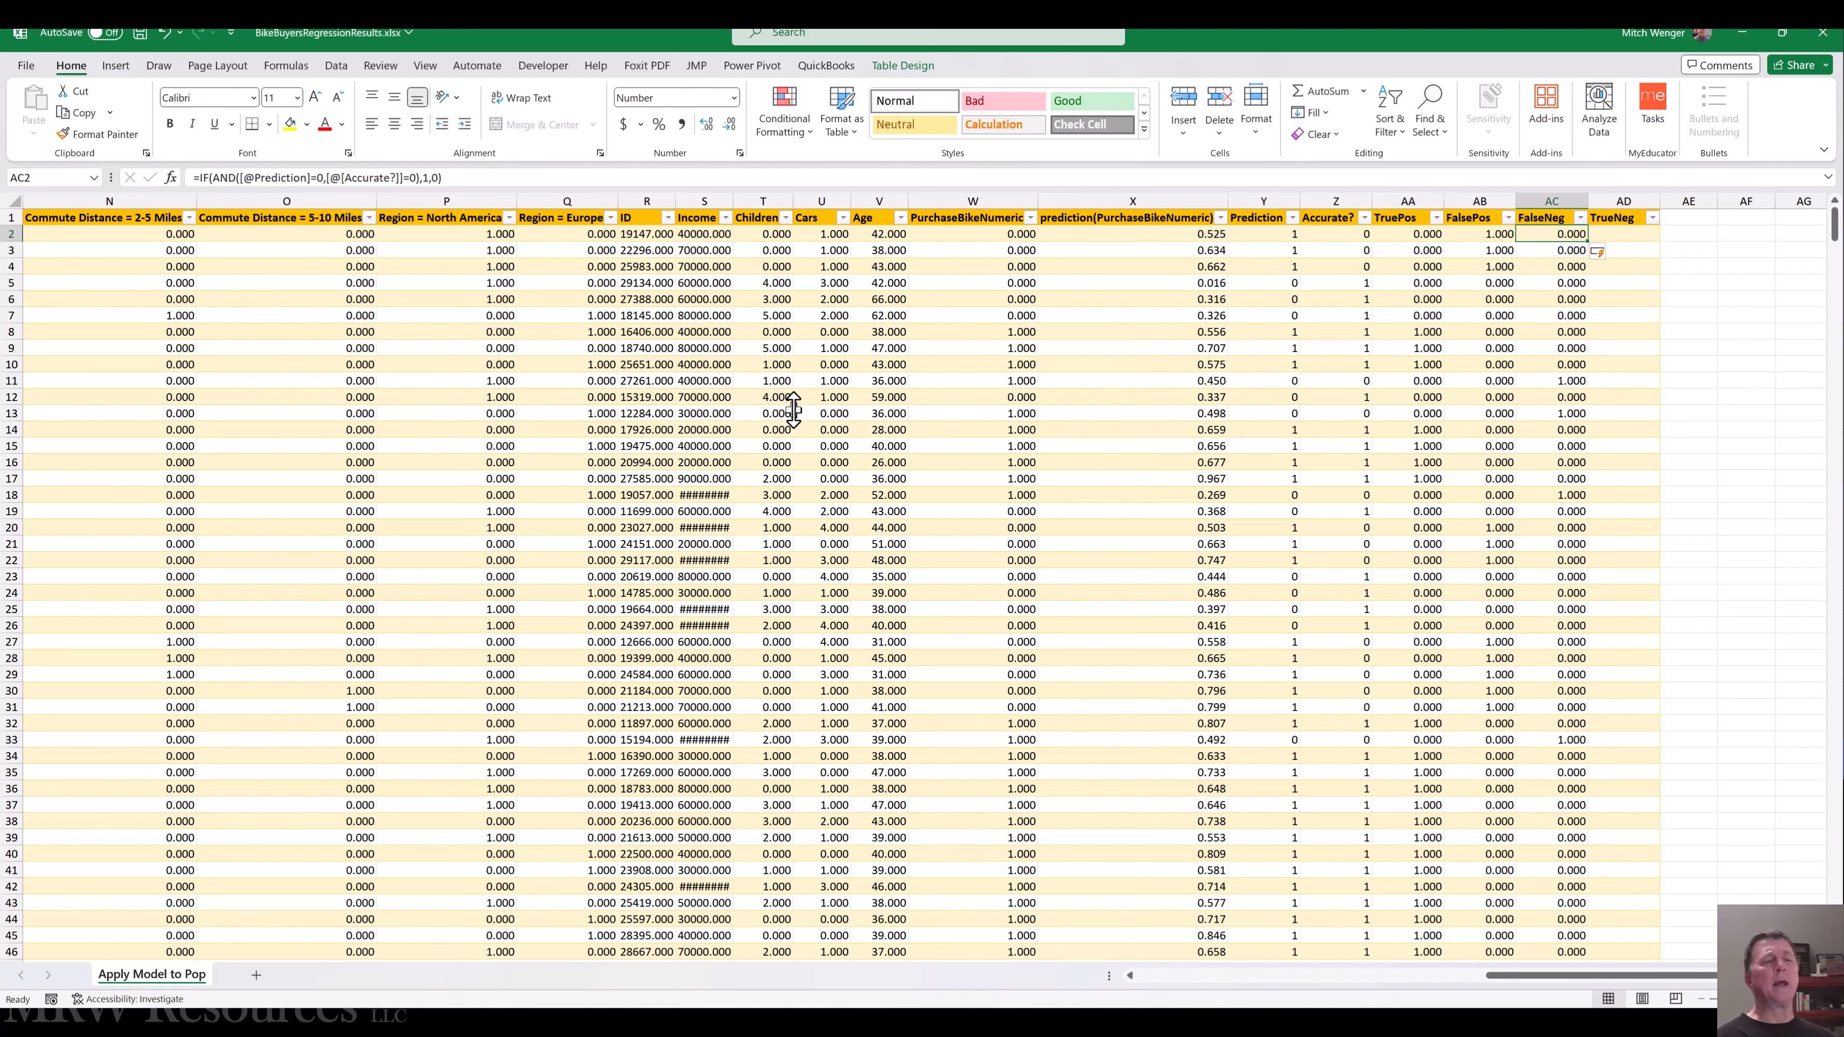
- Check the FalseNeg flags in rows 2 to 11 against the Prediction and Accurate? values
{"action": "key", "text": "Down"}
{"action": "key", "text": "Down"}
{"action": "key", "text": "Down"}
{"action": "key", "text": "Down"}
{"action": "key", "text": "Down"}
{"action": "key", "text": "Down"}
{"action": "key", "text": "Down"}
{"action": "key", "text": "Down"}
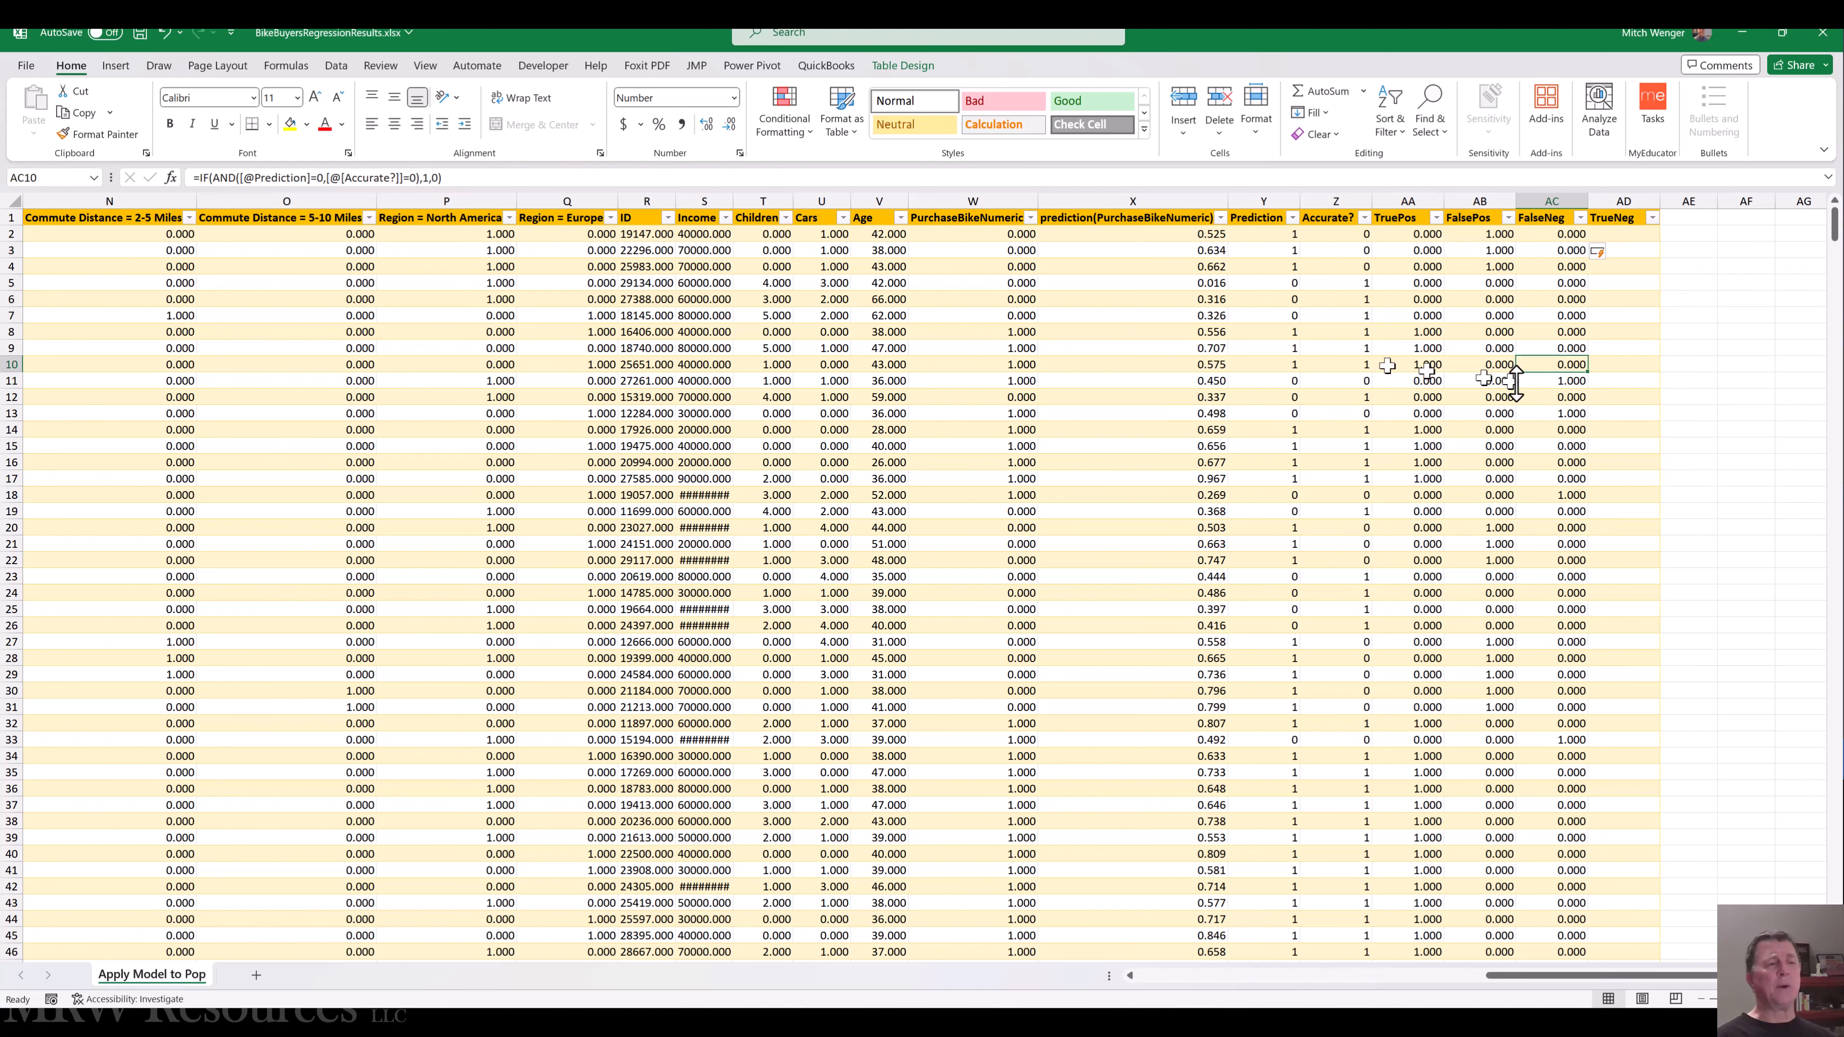
{"action": "key", "text": "Down"}
{"action": "left_click", "coordinate": [1573, 234]}
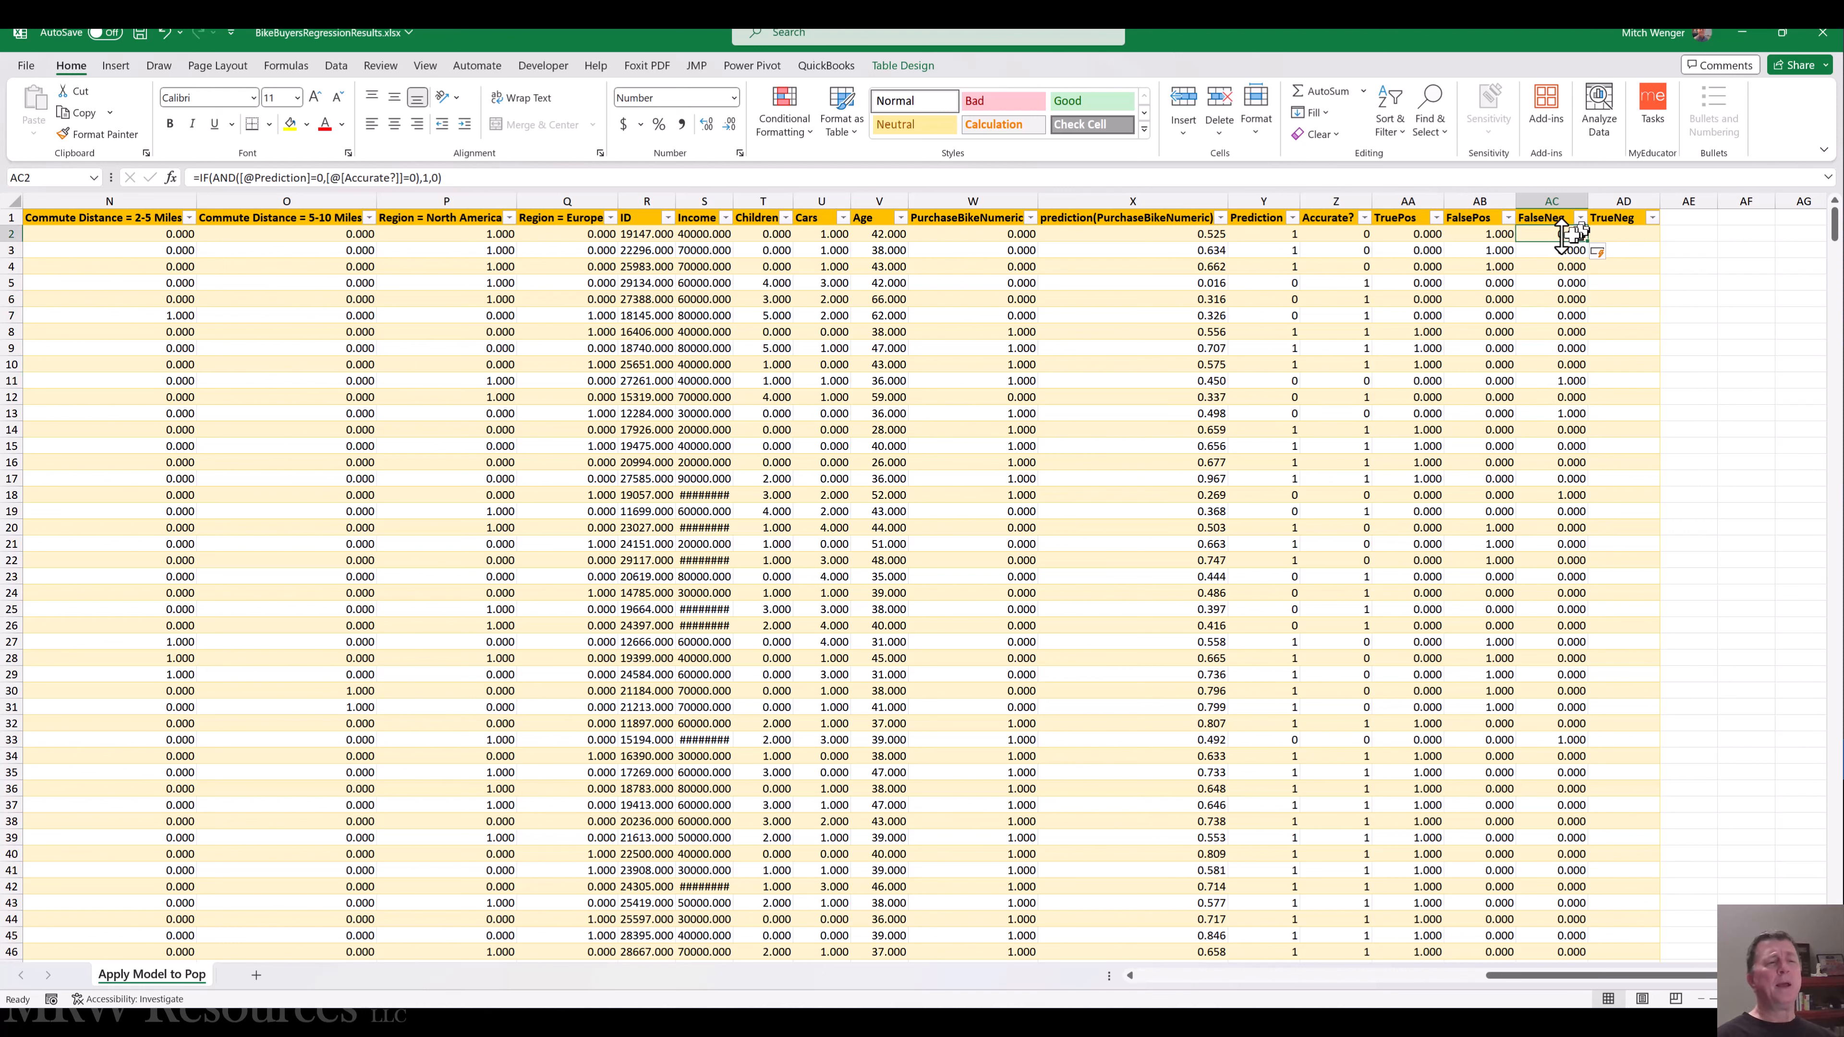
{"action": "key", "text": "ctrl+c"}
{"action": "key", "text": "Right"}
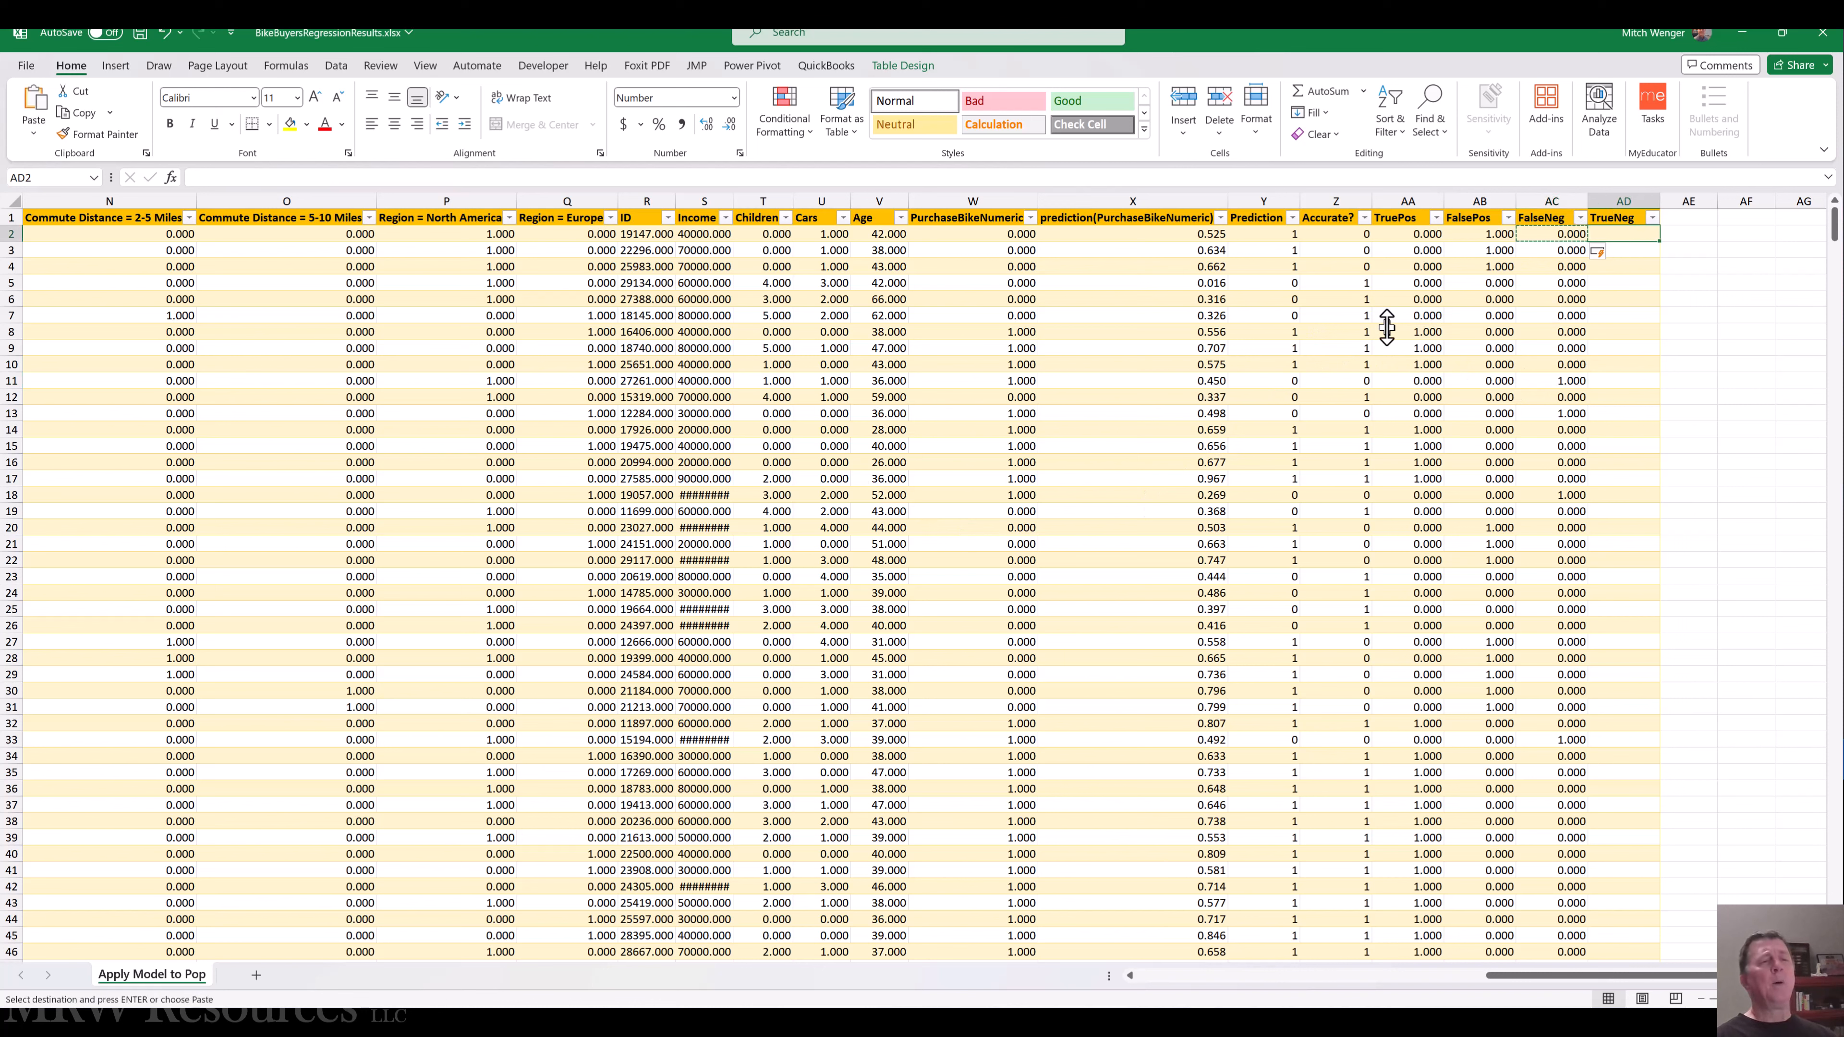
{"action": "key", "text": "ctrl+v"}
{"action": "key", "text": "Escape"}
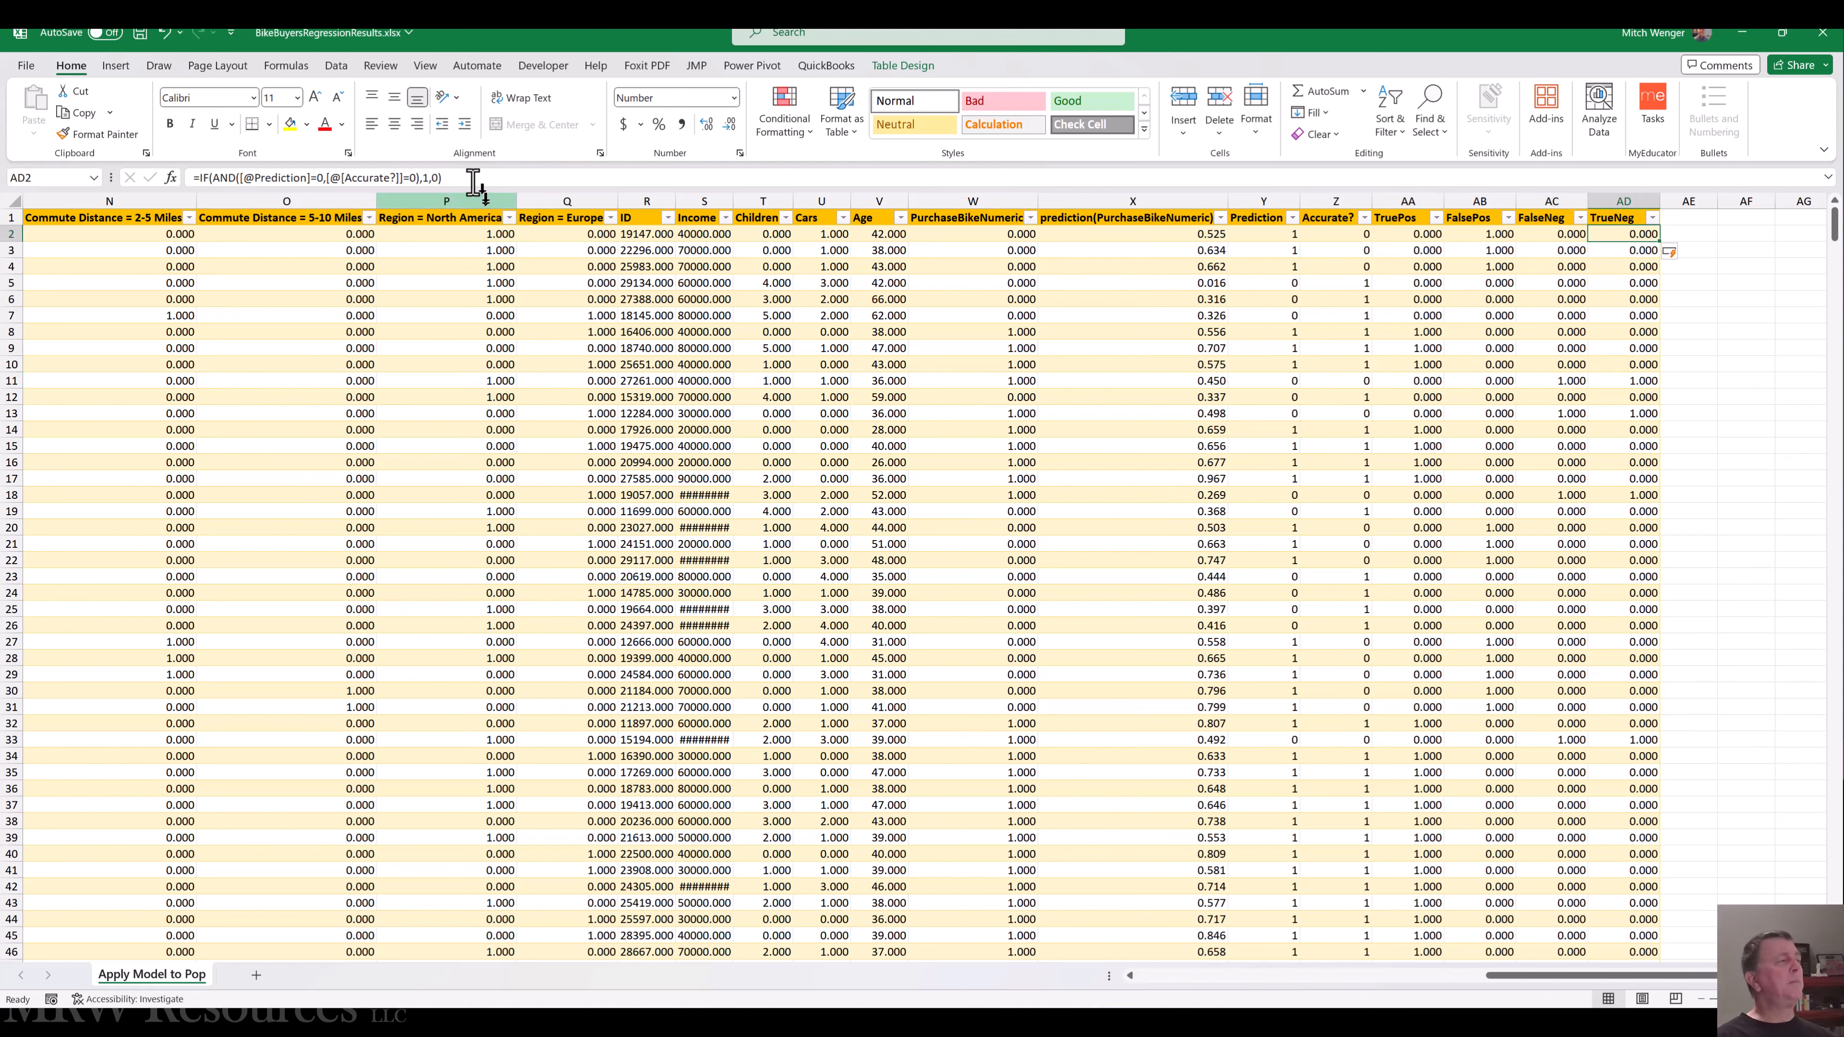
{"action": "left_click", "coordinate": [408, 177]}
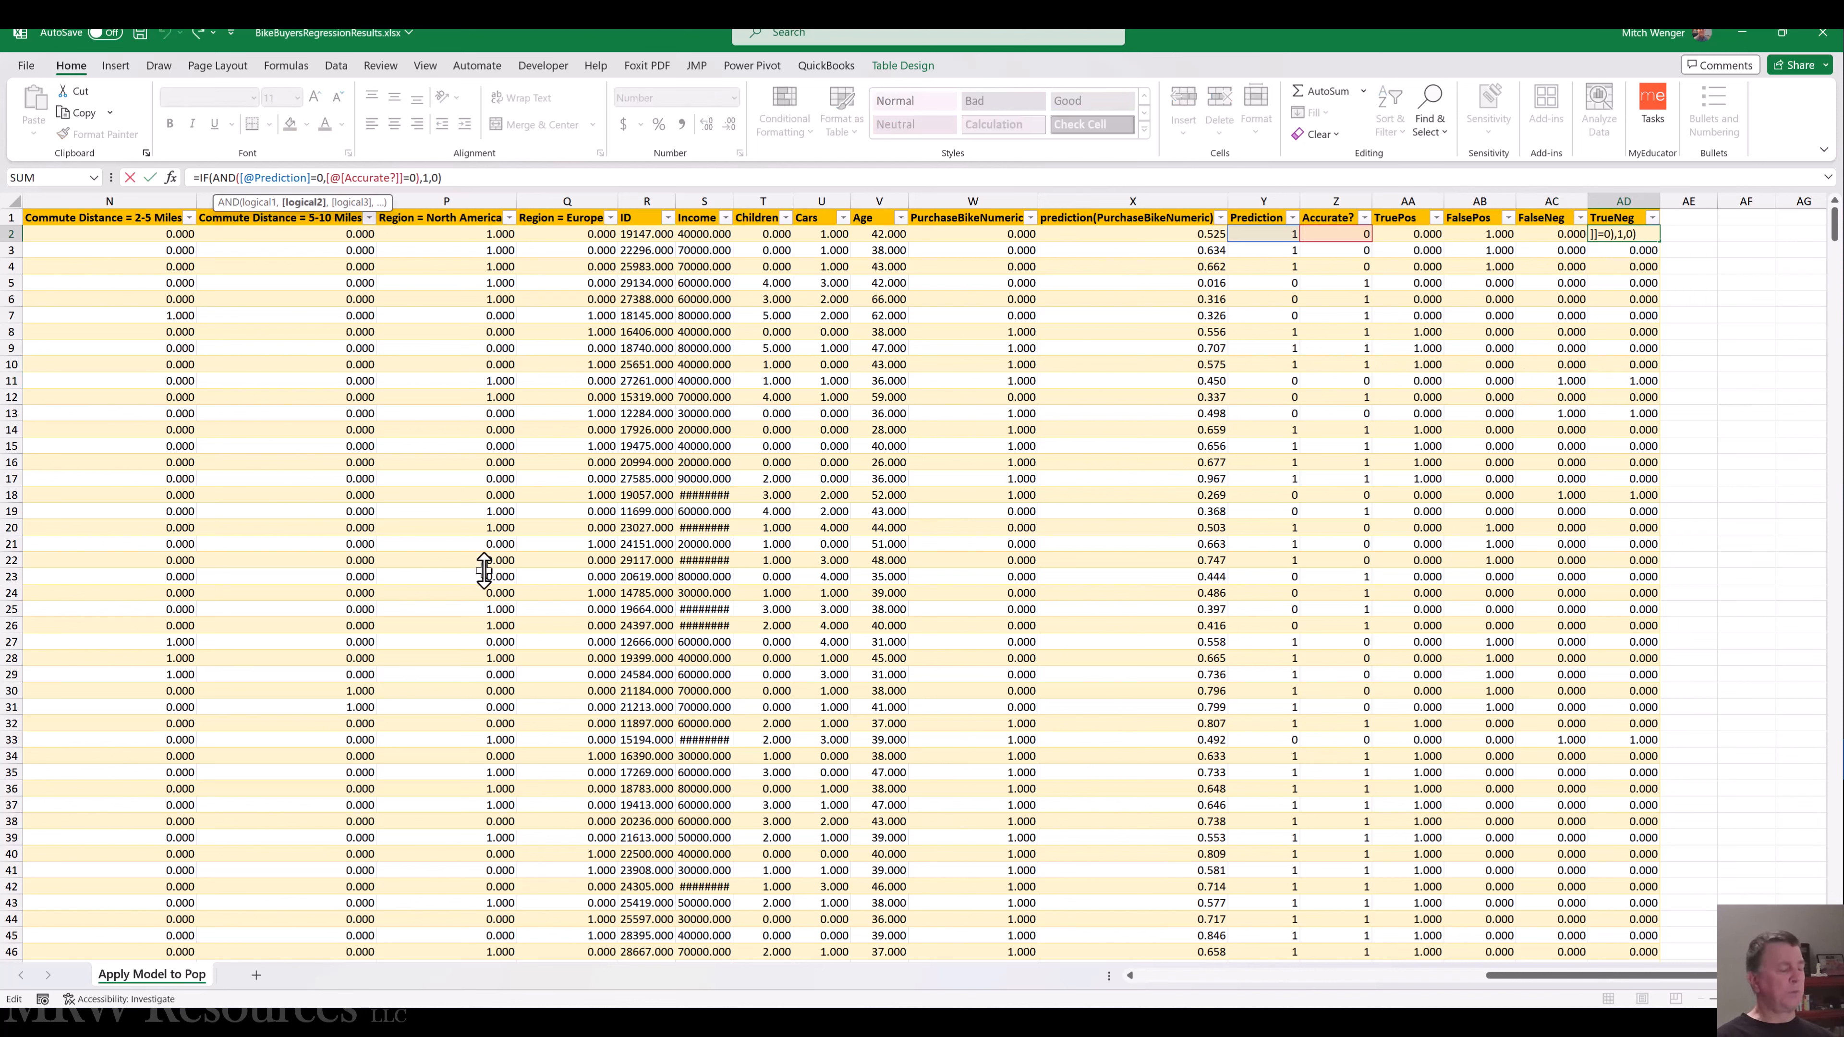
{"action": "key", "text": "Delete"}
{"action": "type", "text": "1"}
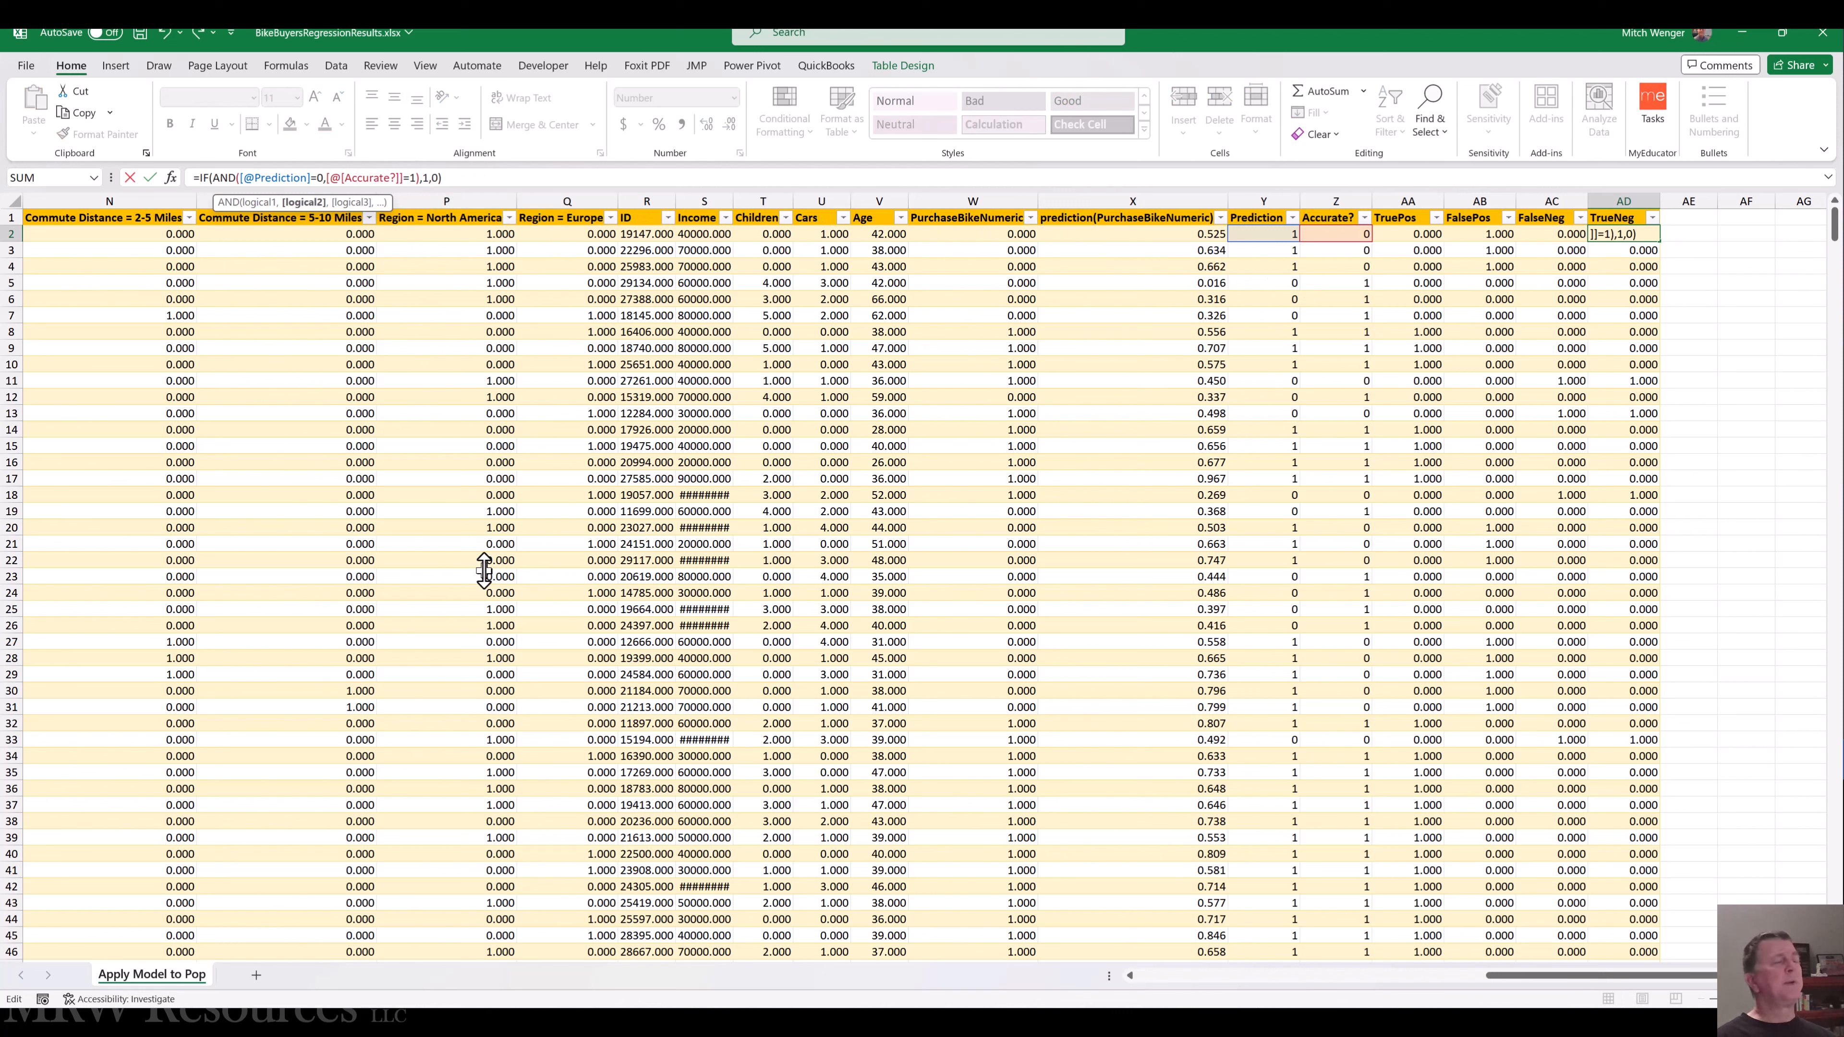
{"action": "key", "text": "ctrl+Return"}
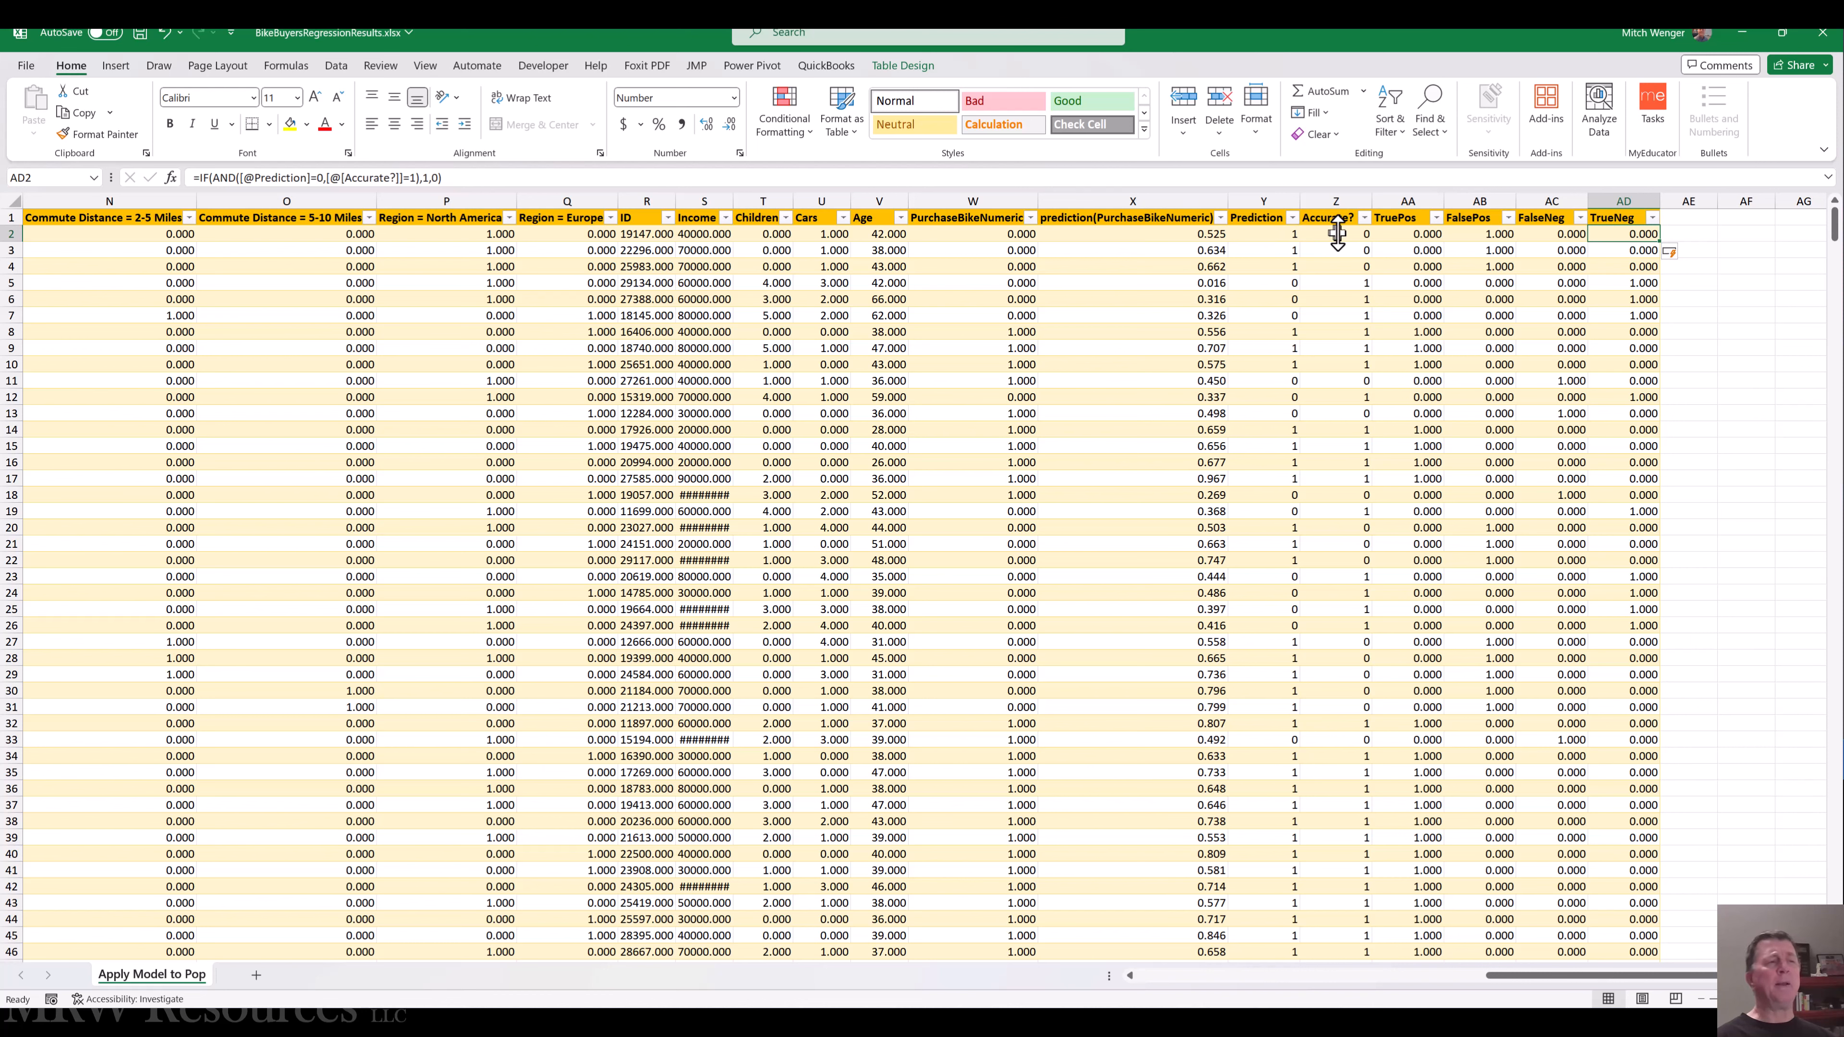
- Format the FalsePos, FalseNeg and TrueNeg columns from row 2 to the table's end with no decimal places
{"action": "left_click", "coordinate": [1499, 234]}
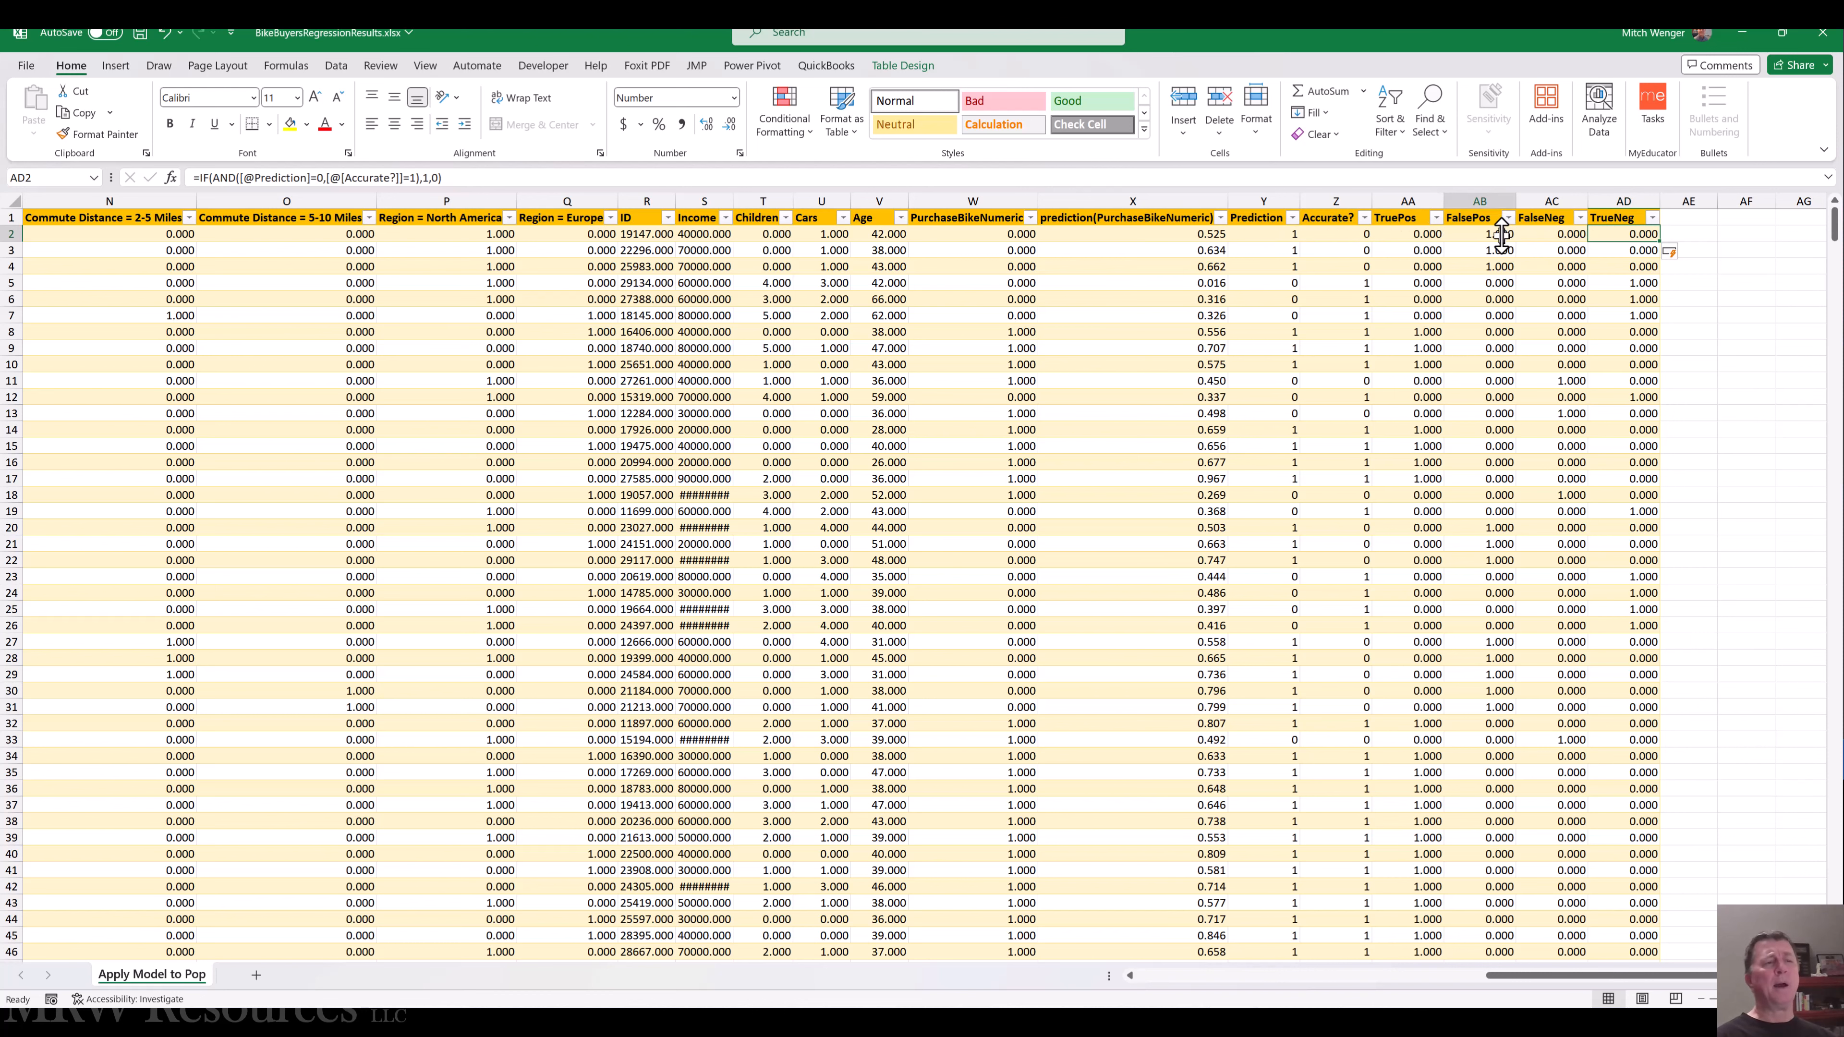
{"action": "key", "text": "ctrl+shift+Right"}
{"action": "key", "text": "ctrl+shift+Down"}
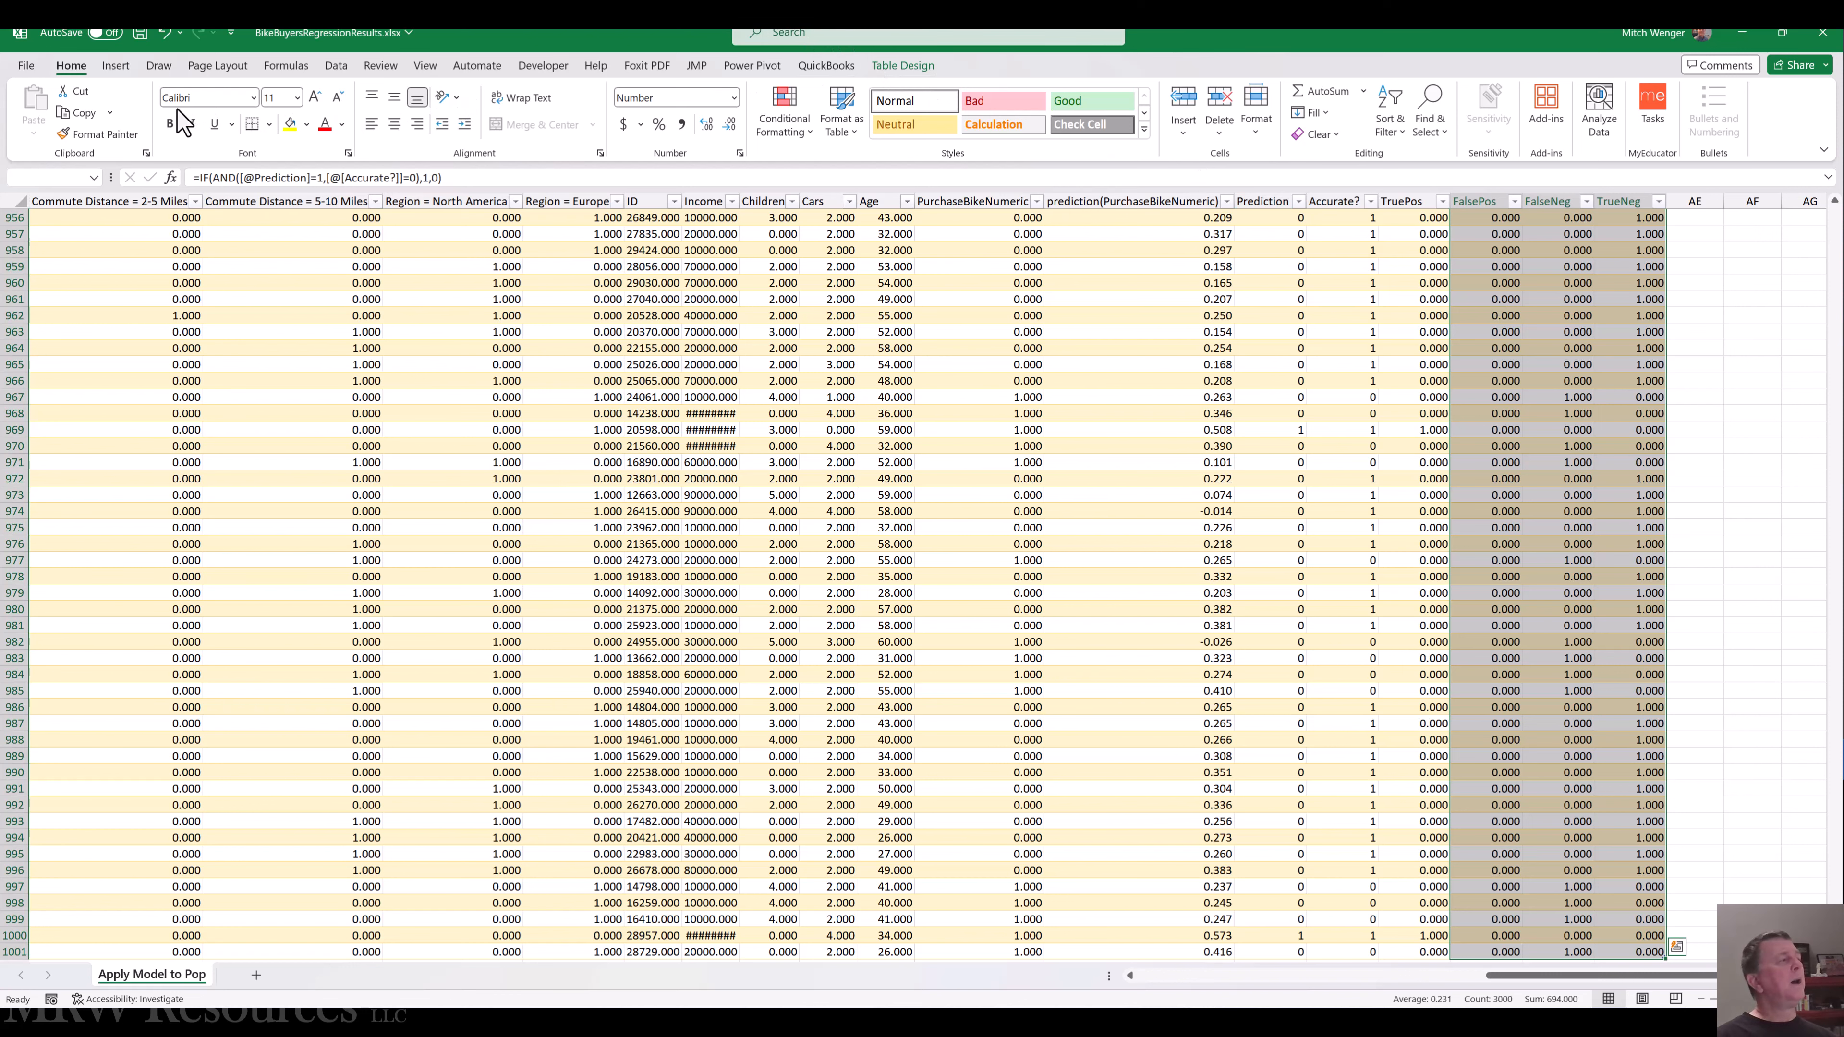
{"action": "left_click", "coordinate": [730, 125]}
{"action": "left_click", "coordinate": [729, 125]}
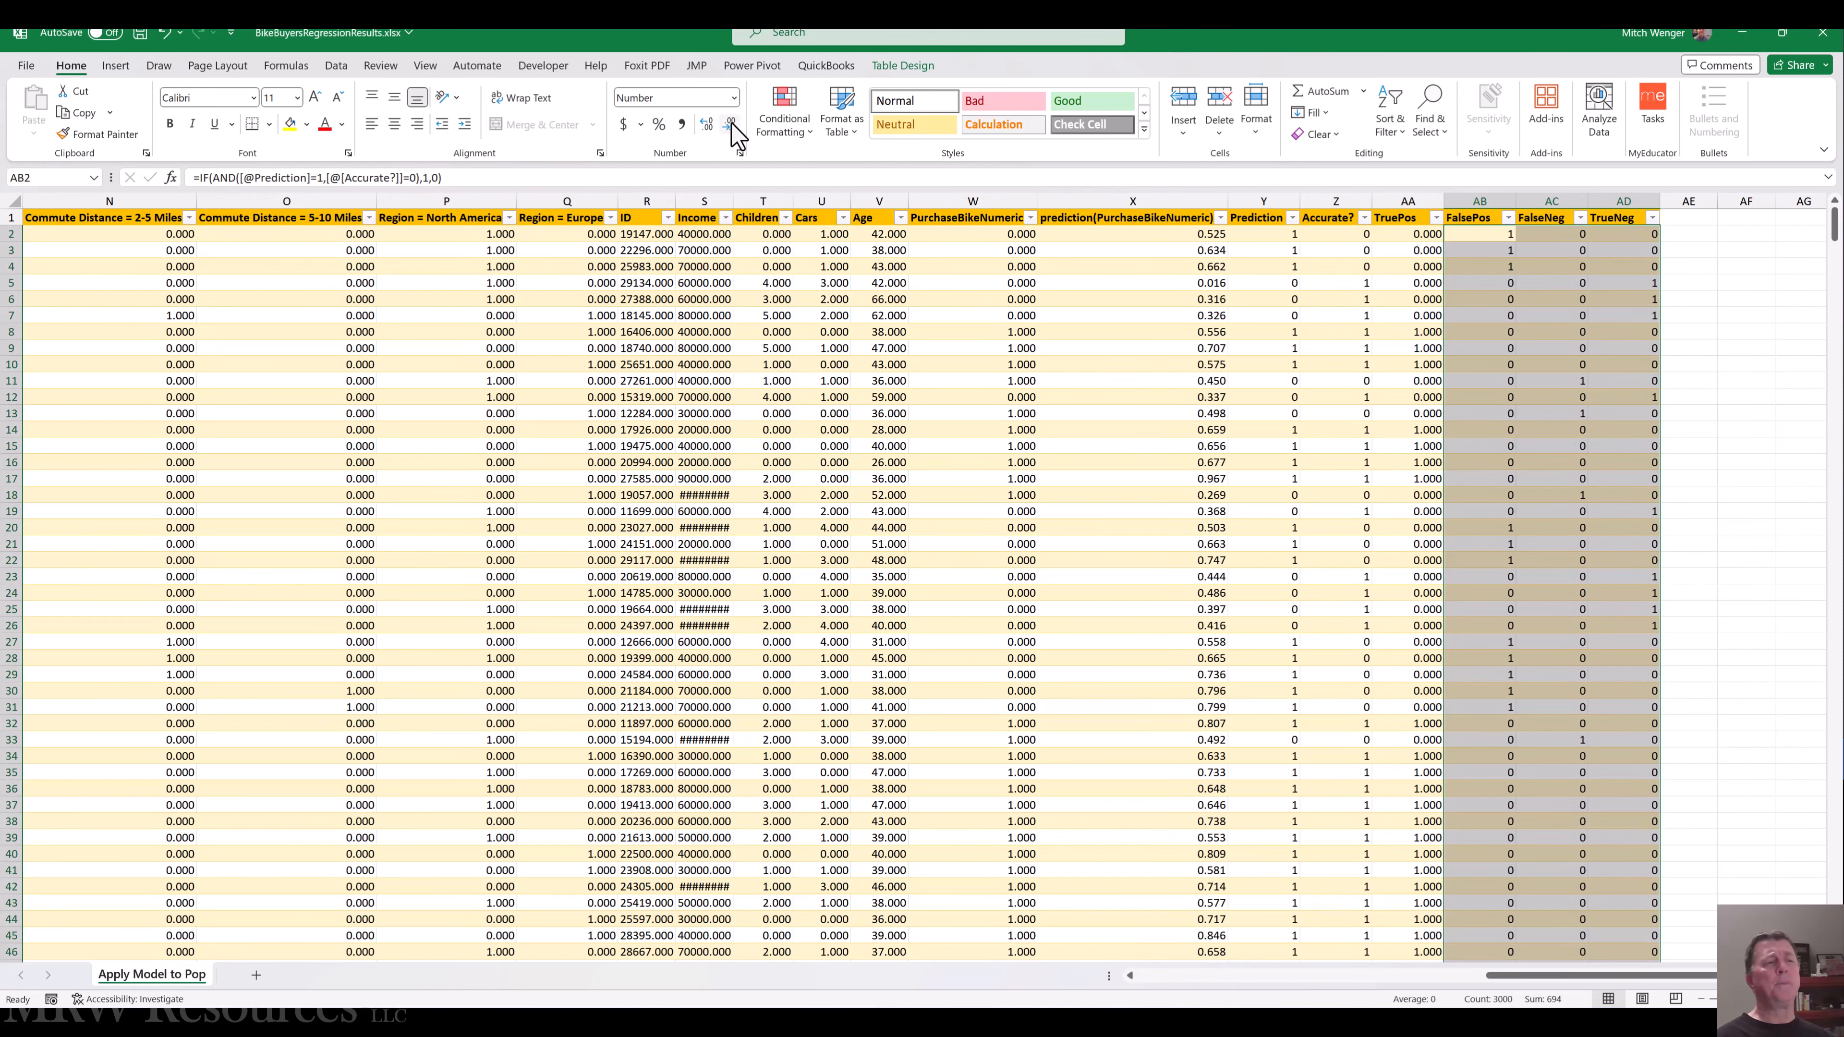
- Format the TruePos column from AA2 down to the table's last row with no decimal places
{"action": "left_click", "coordinate": [1397, 236]}
{"action": "key", "text": "ctrl+shift+Down"}
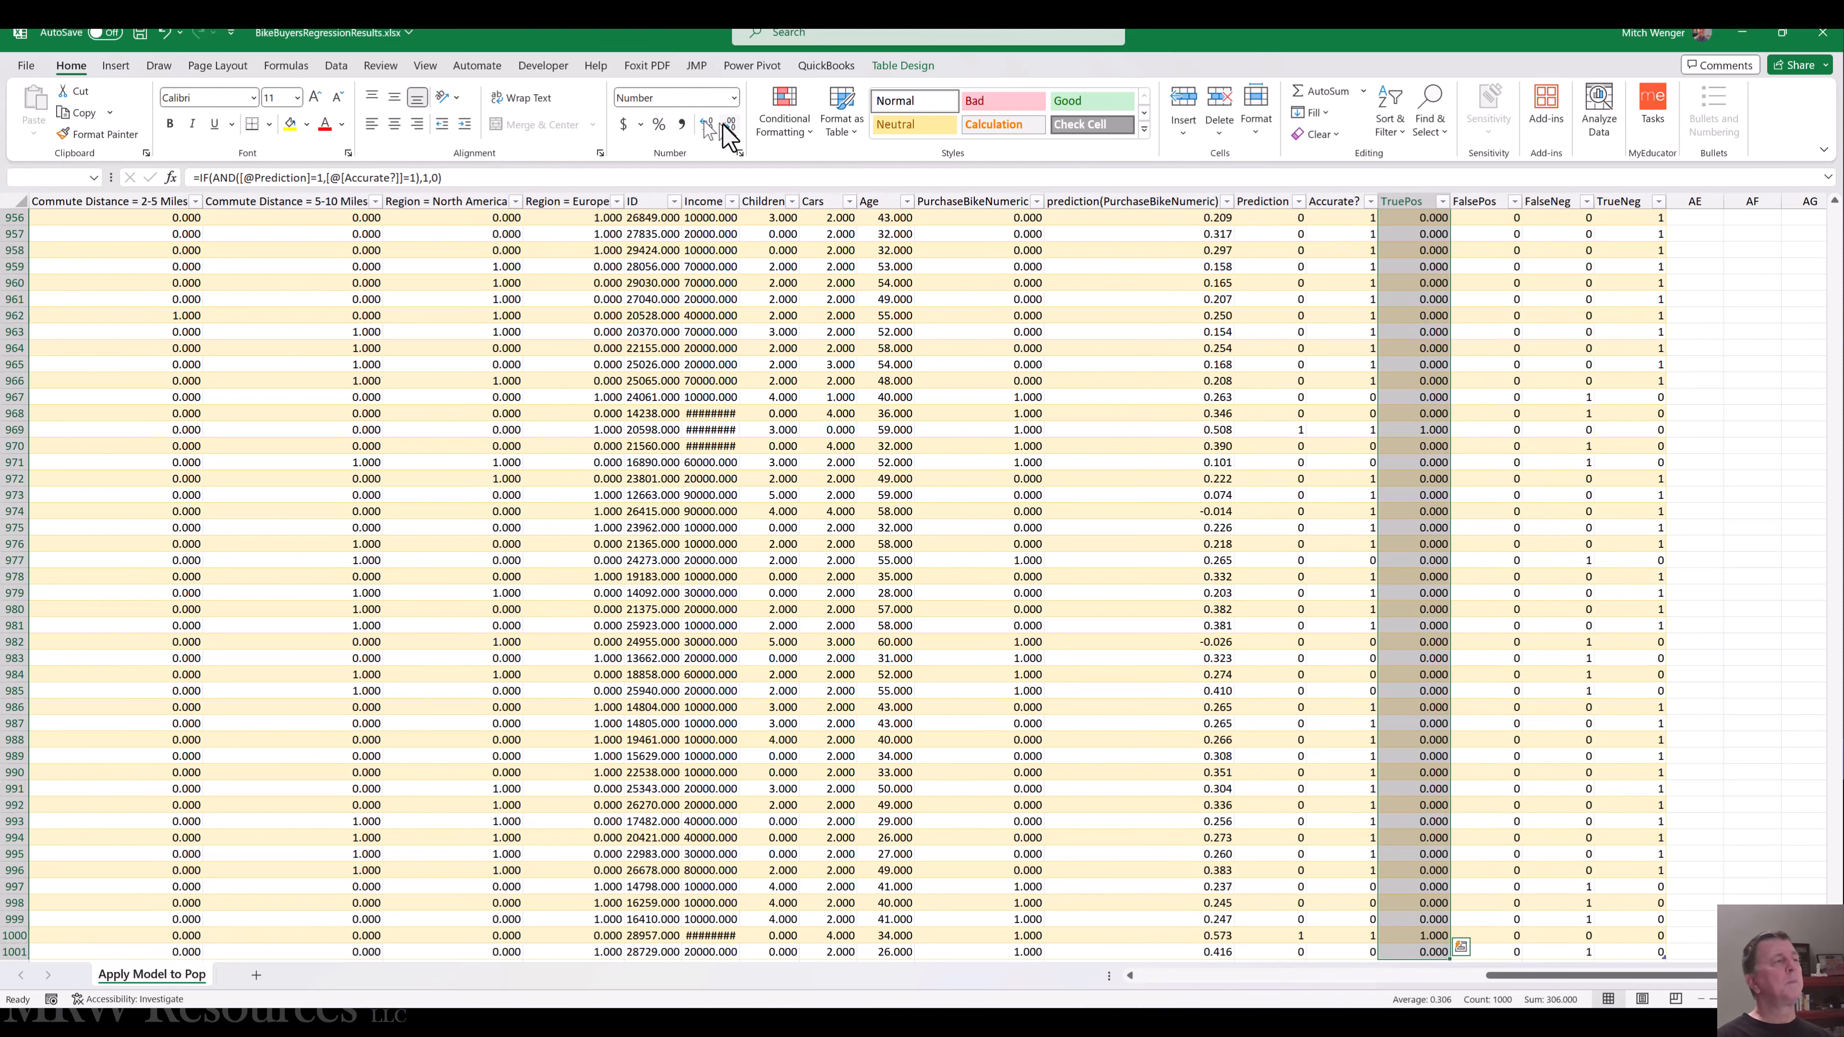
{"action": "left_click", "coordinate": [729, 125]}
{"action": "left_click", "coordinate": [729, 125]}
{"action": "left_click", "coordinate": [729, 125]}
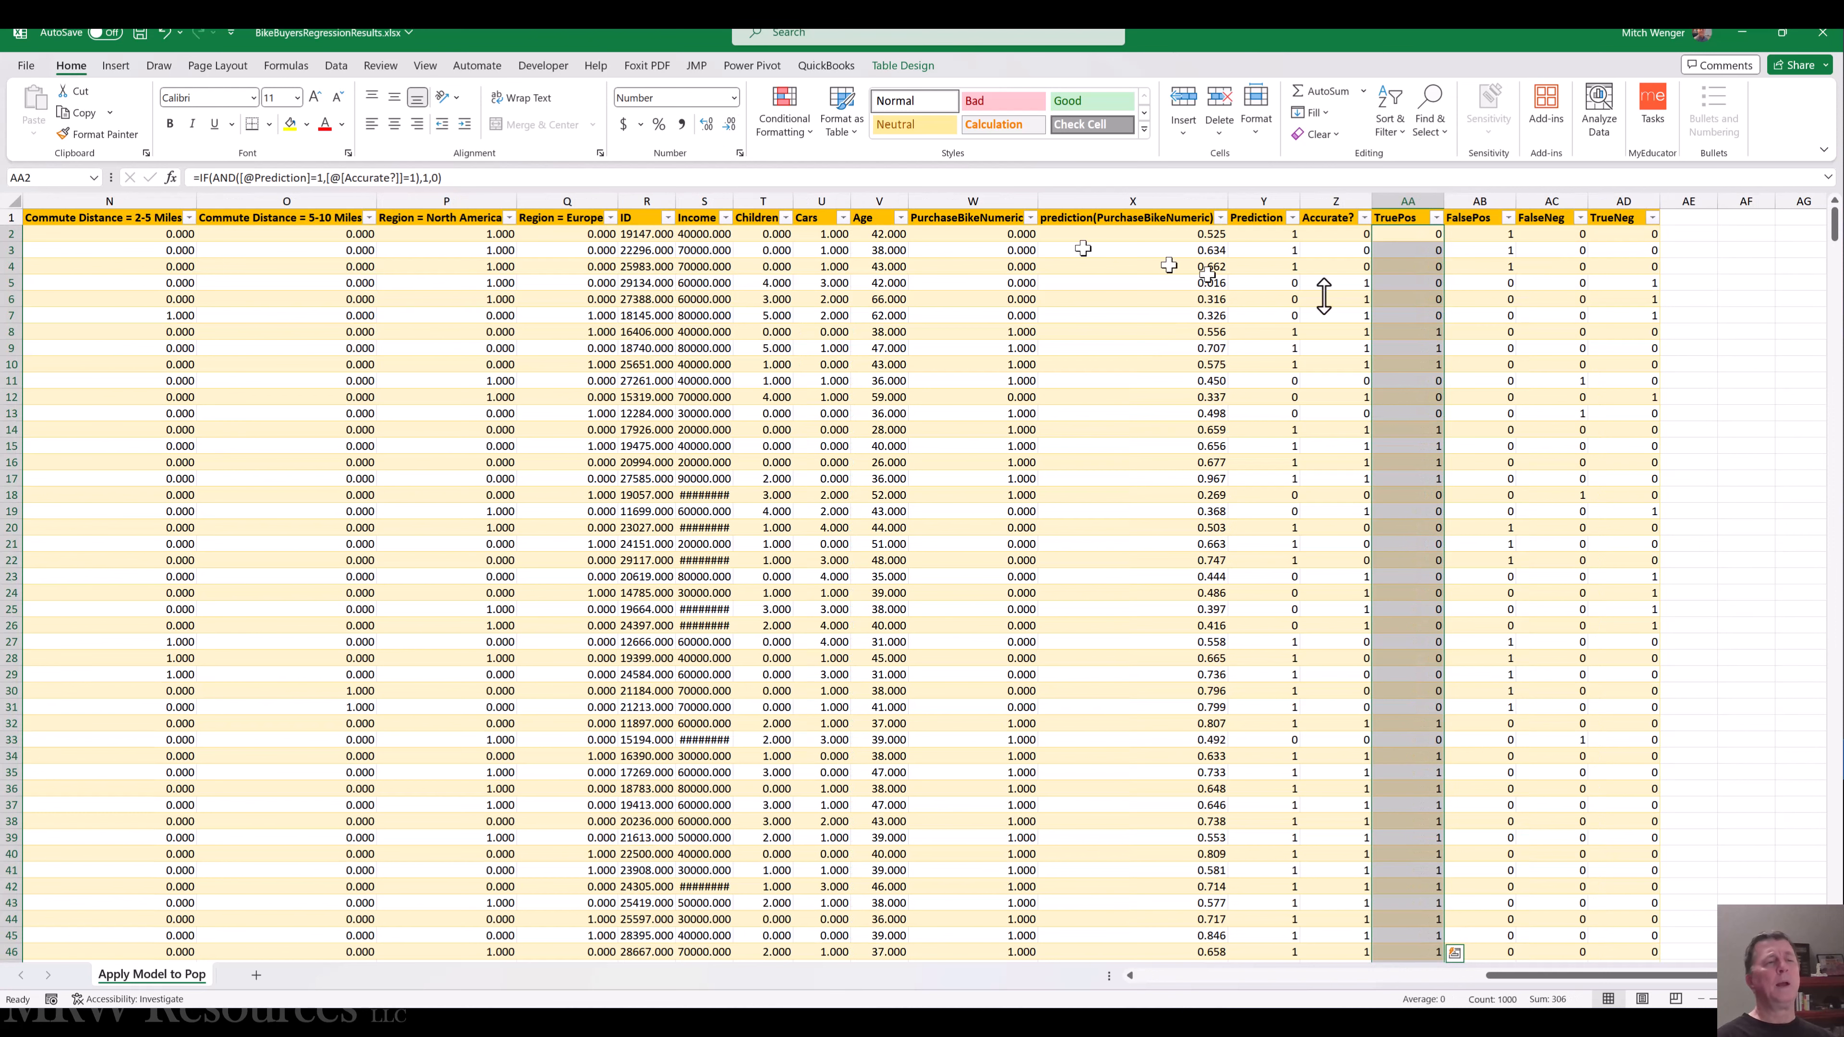
- Select the TruePos values and the FalsePos values in turn to read each column's sum
{"action": "left_click", "coordinate": [1427, 301]}
{"action": "key", "text": "Up"}
{"action": "key", "text": "Up"}
{"action": "key", "text": "Up"}
{"action": "key", "text": "Up"}
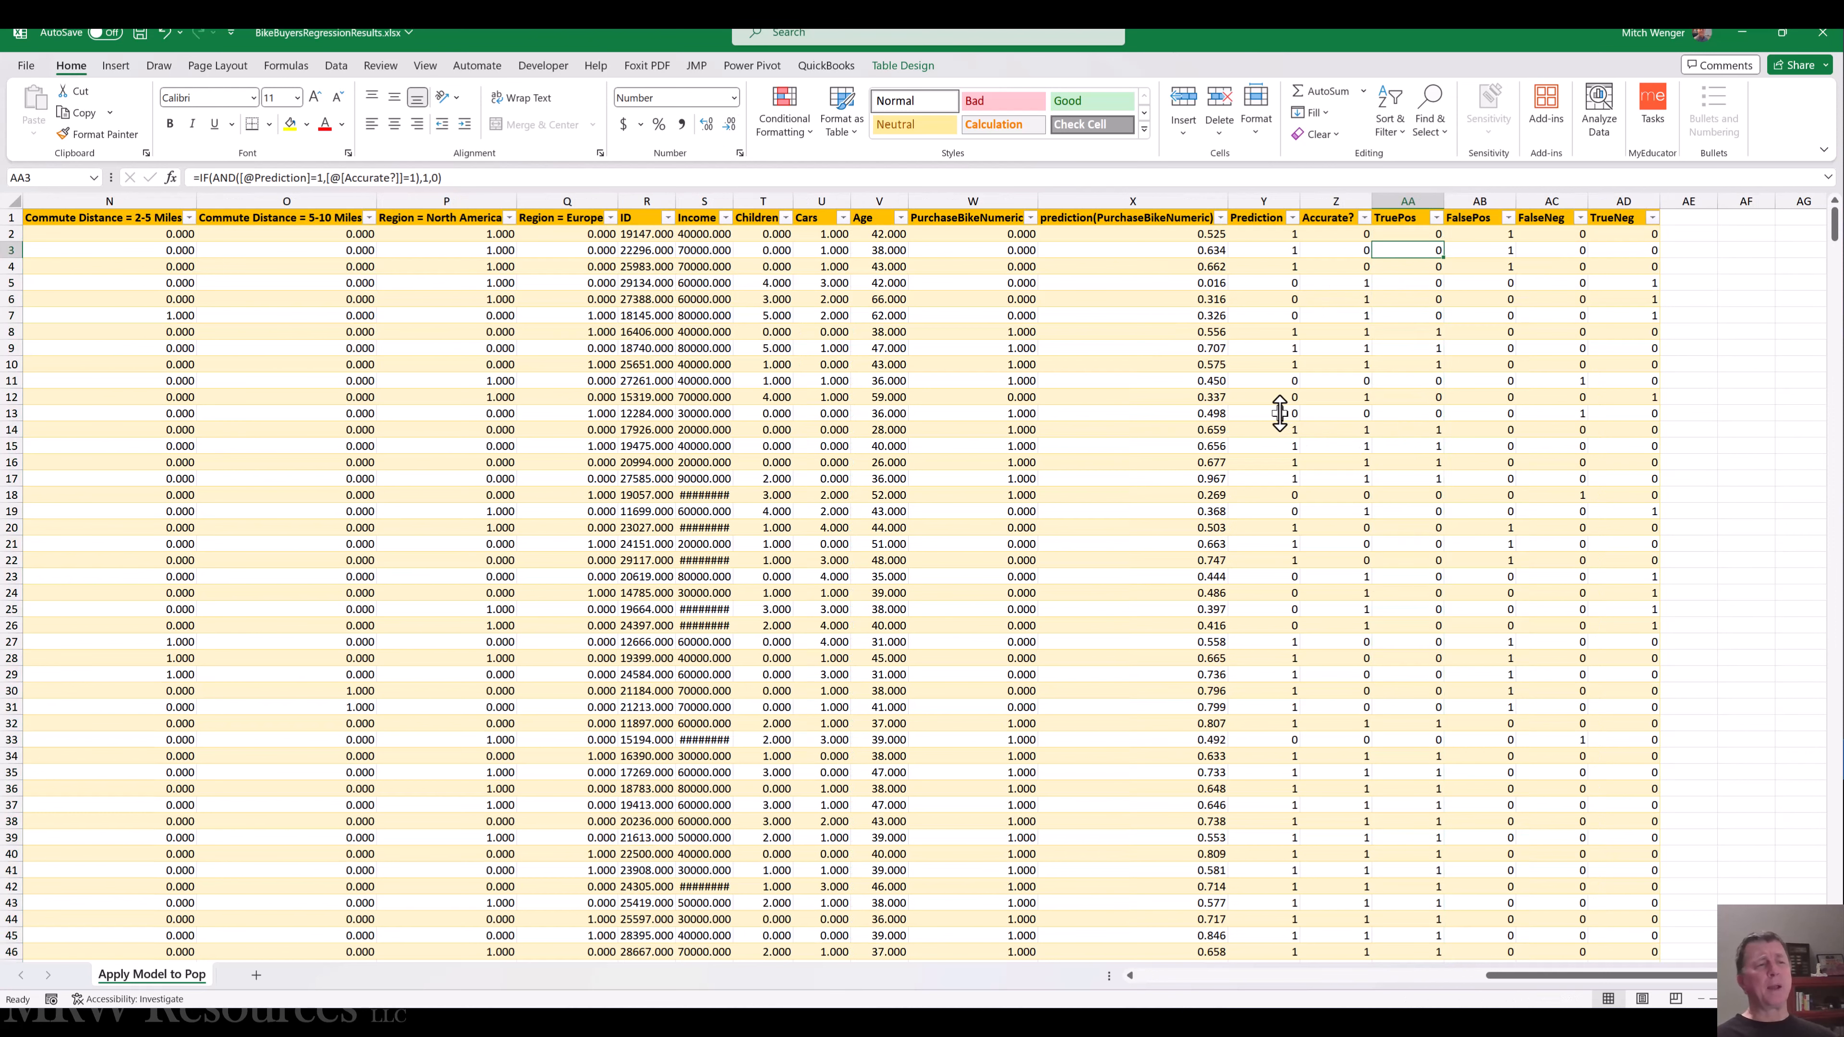
{"action": "key", "text": "ctrl+shift+Down"}
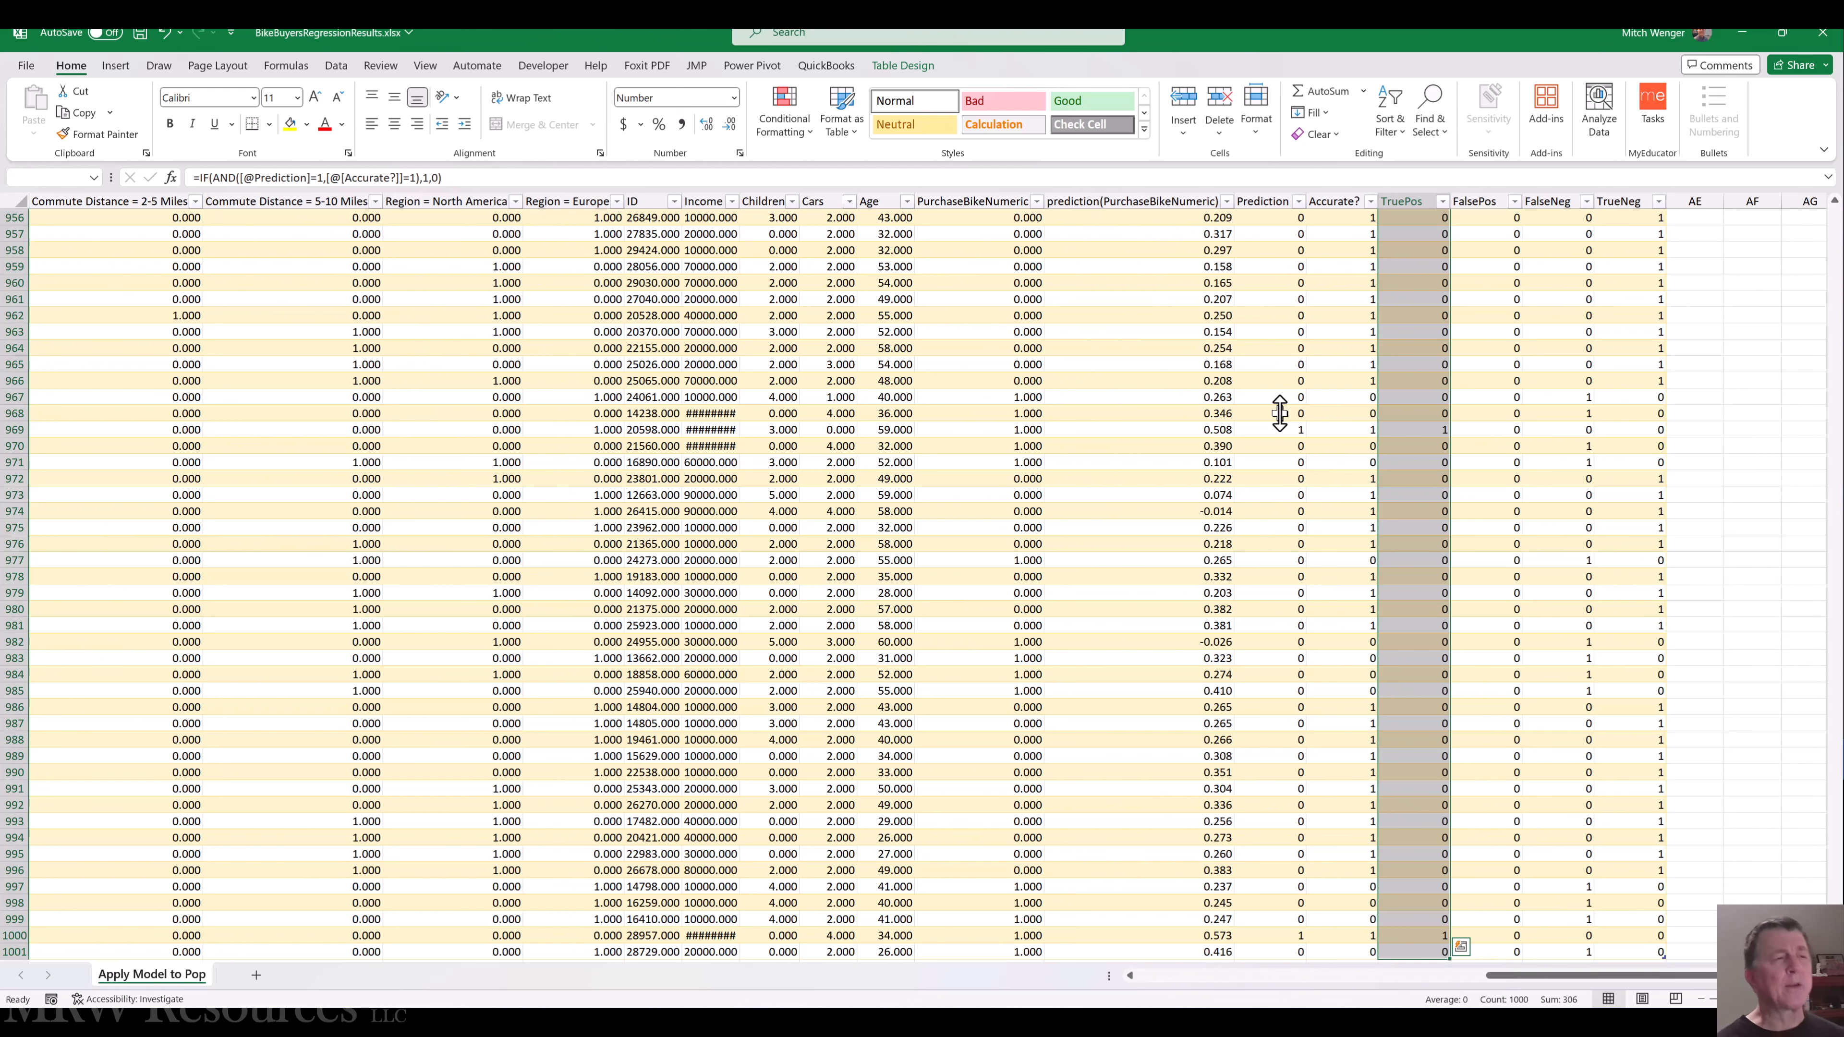
{"action": "key", "text": "Right"}
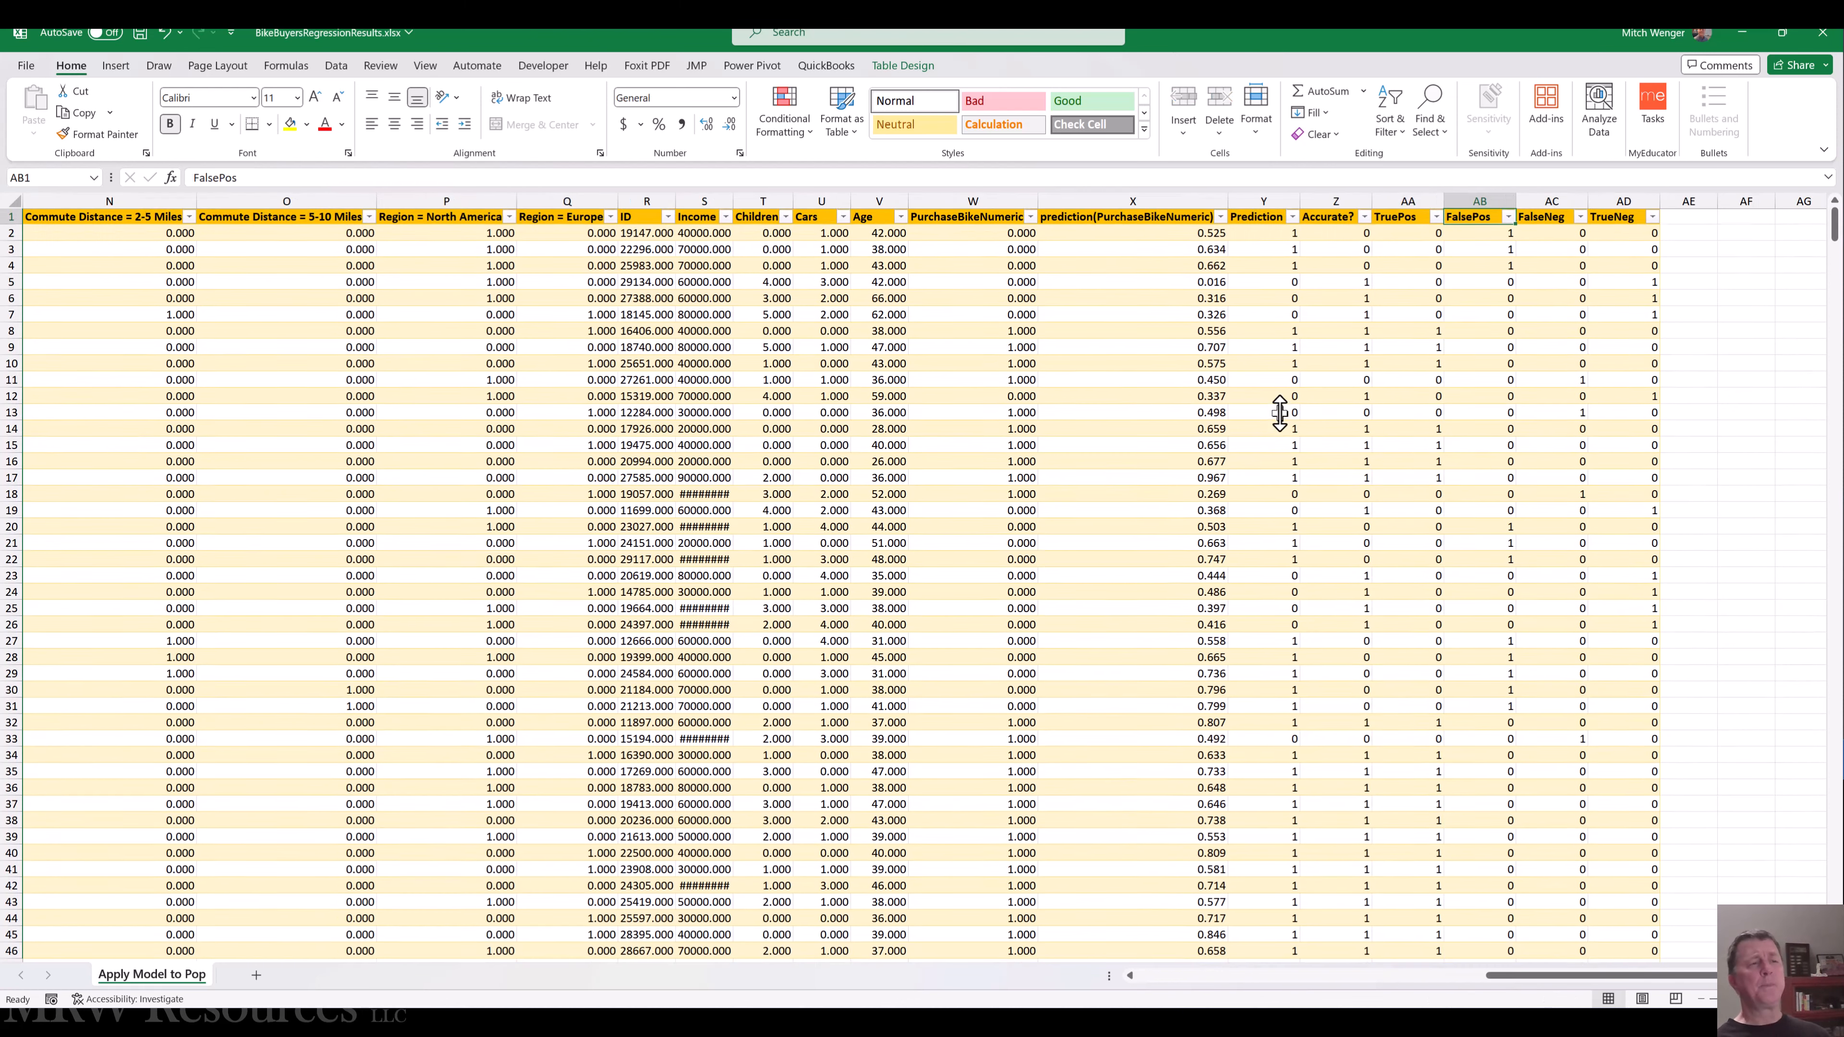
{"action": "key", "text": "ctrl+shift+Down"}
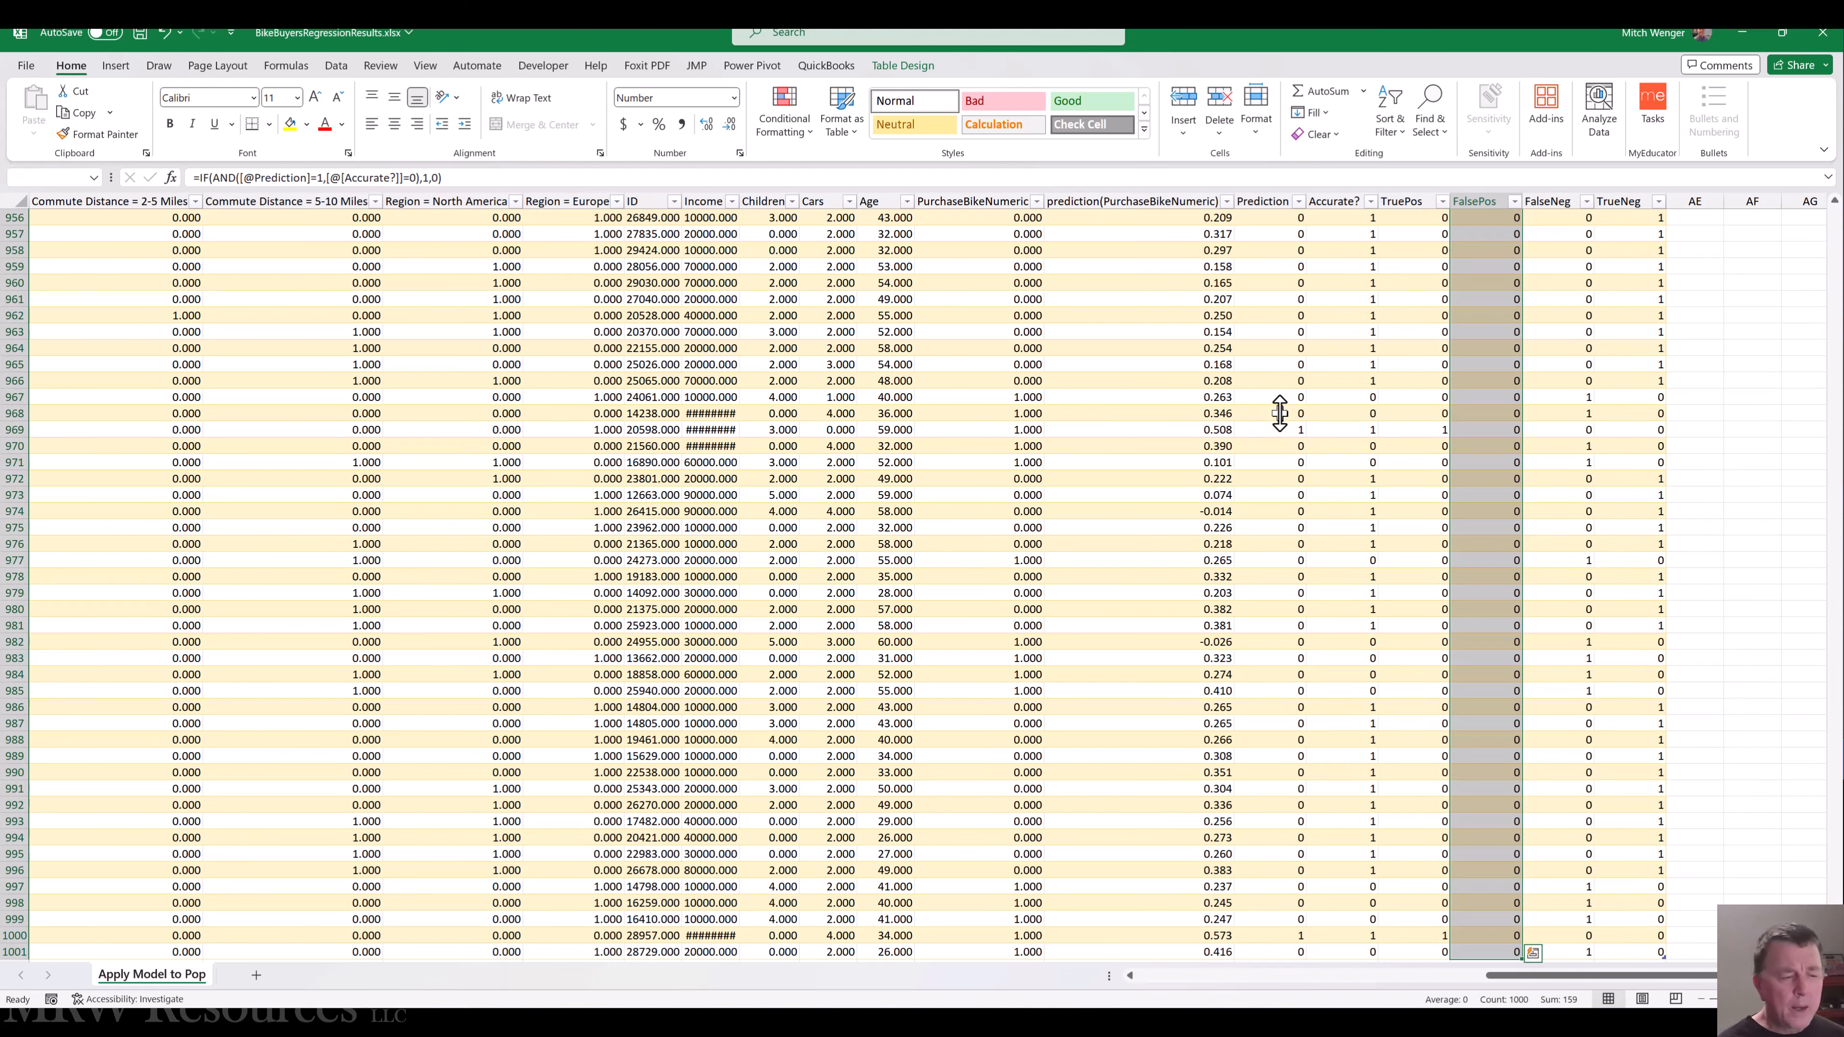
- Select the FalseNeg values and the TrueNeg values in turn to read each column's sum
{"action": "key", "text": "Up"}
{"action": "key", "text": "Right"}
{"action": "key", "text": "Down"}
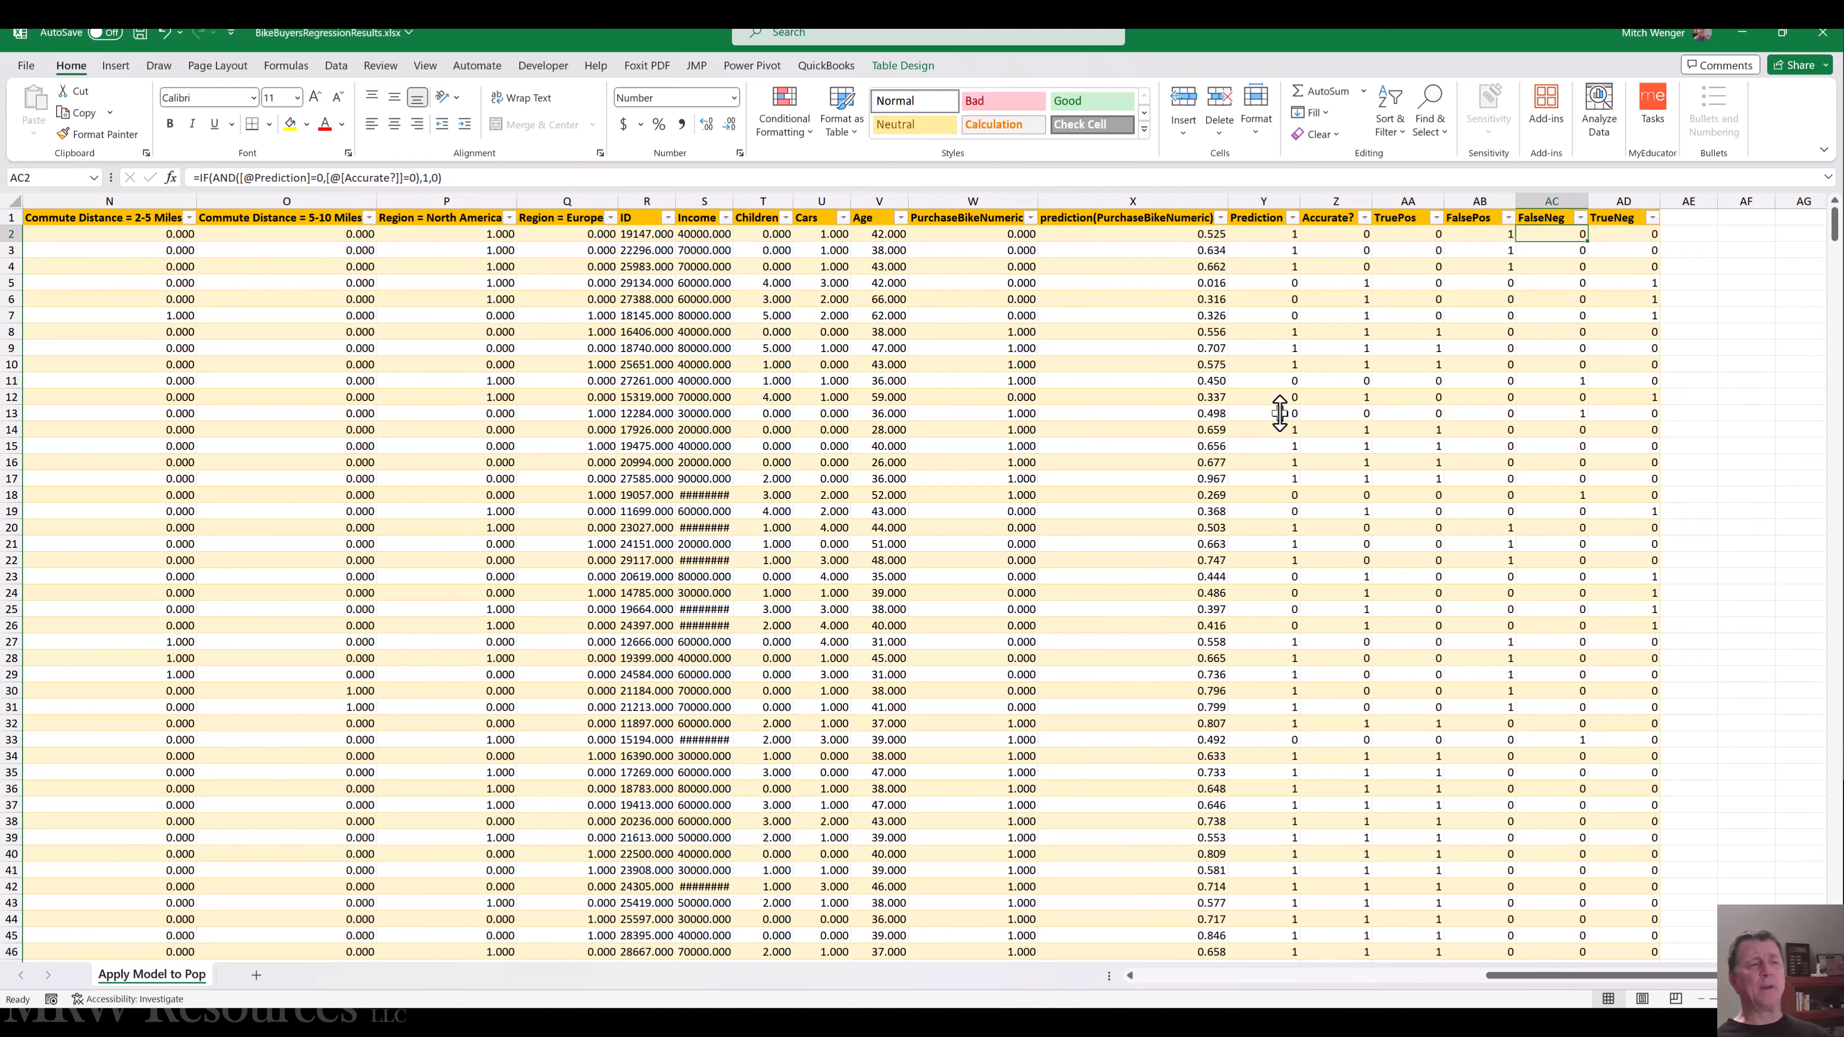
{"action": "key", "text": "ctrl+shift+Down"}
{"action": "key", "text": "Up"}
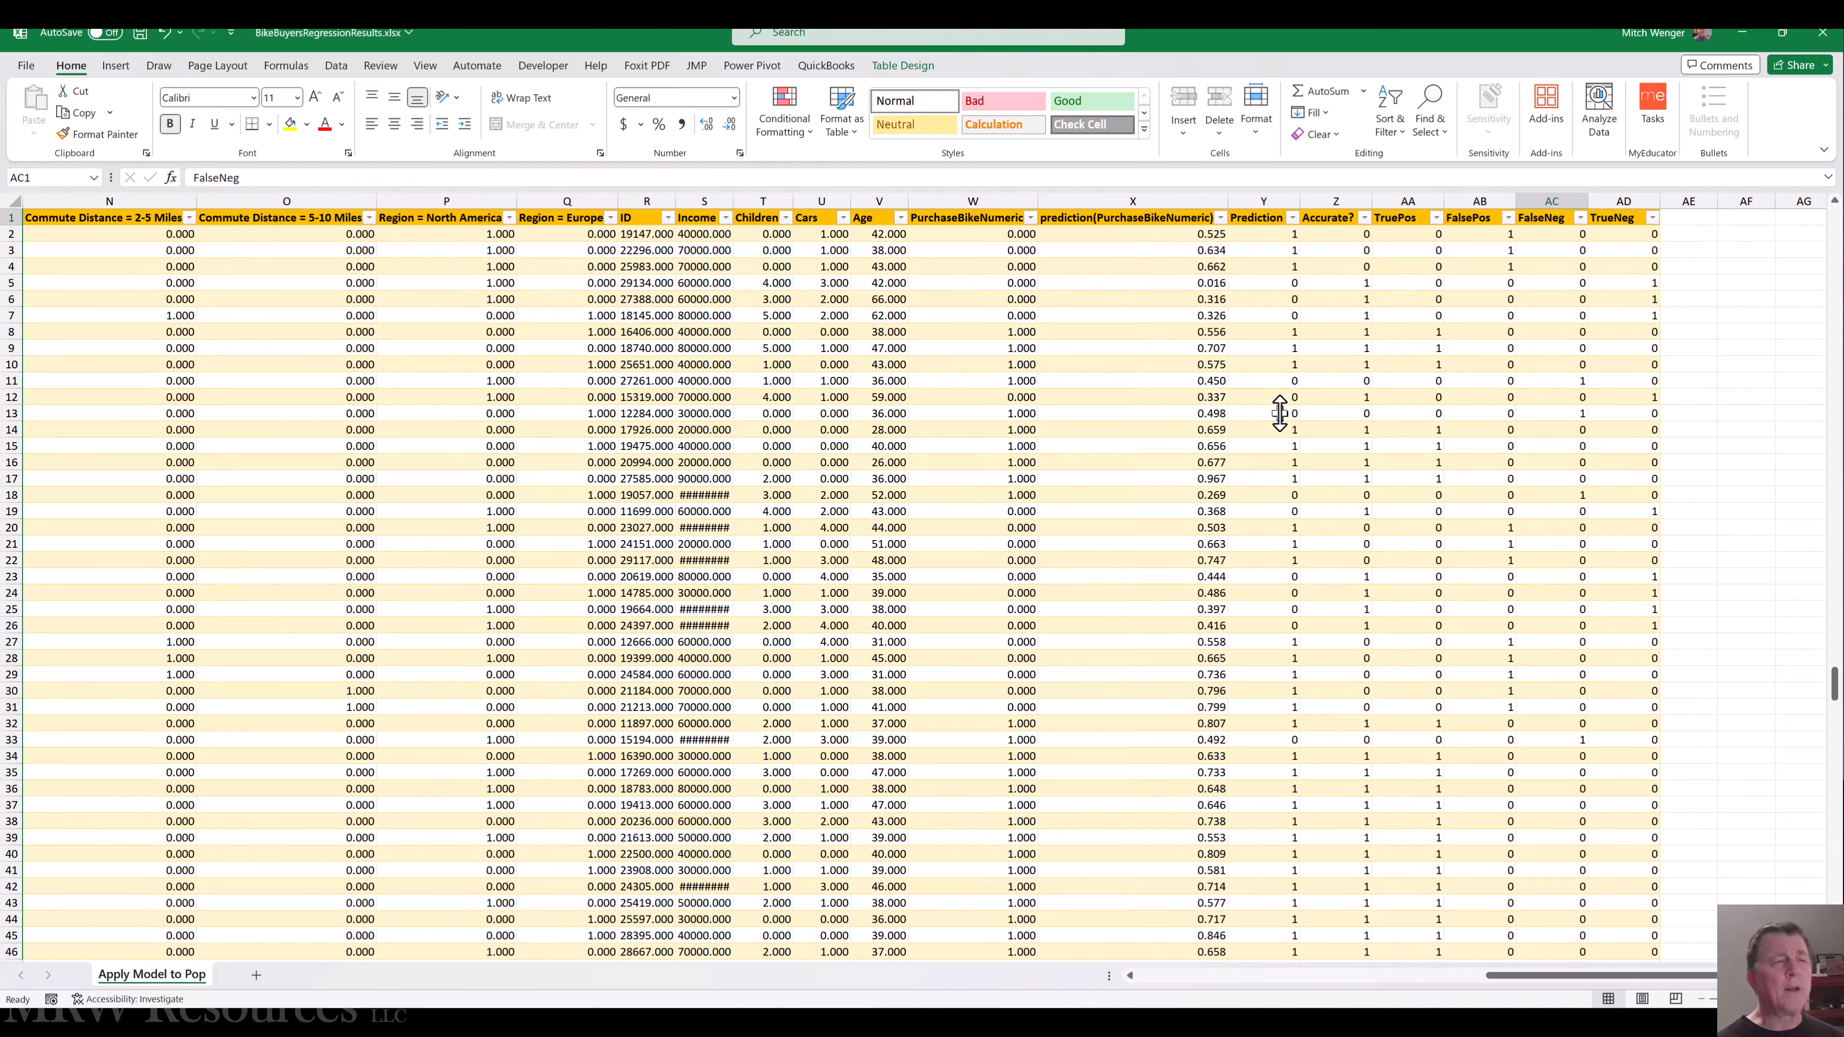
{"action": "key", "text": "Right"}
{"action": "key", "text": "Down"}
{"action": "key", "text": "ctrl+shift+Down"}
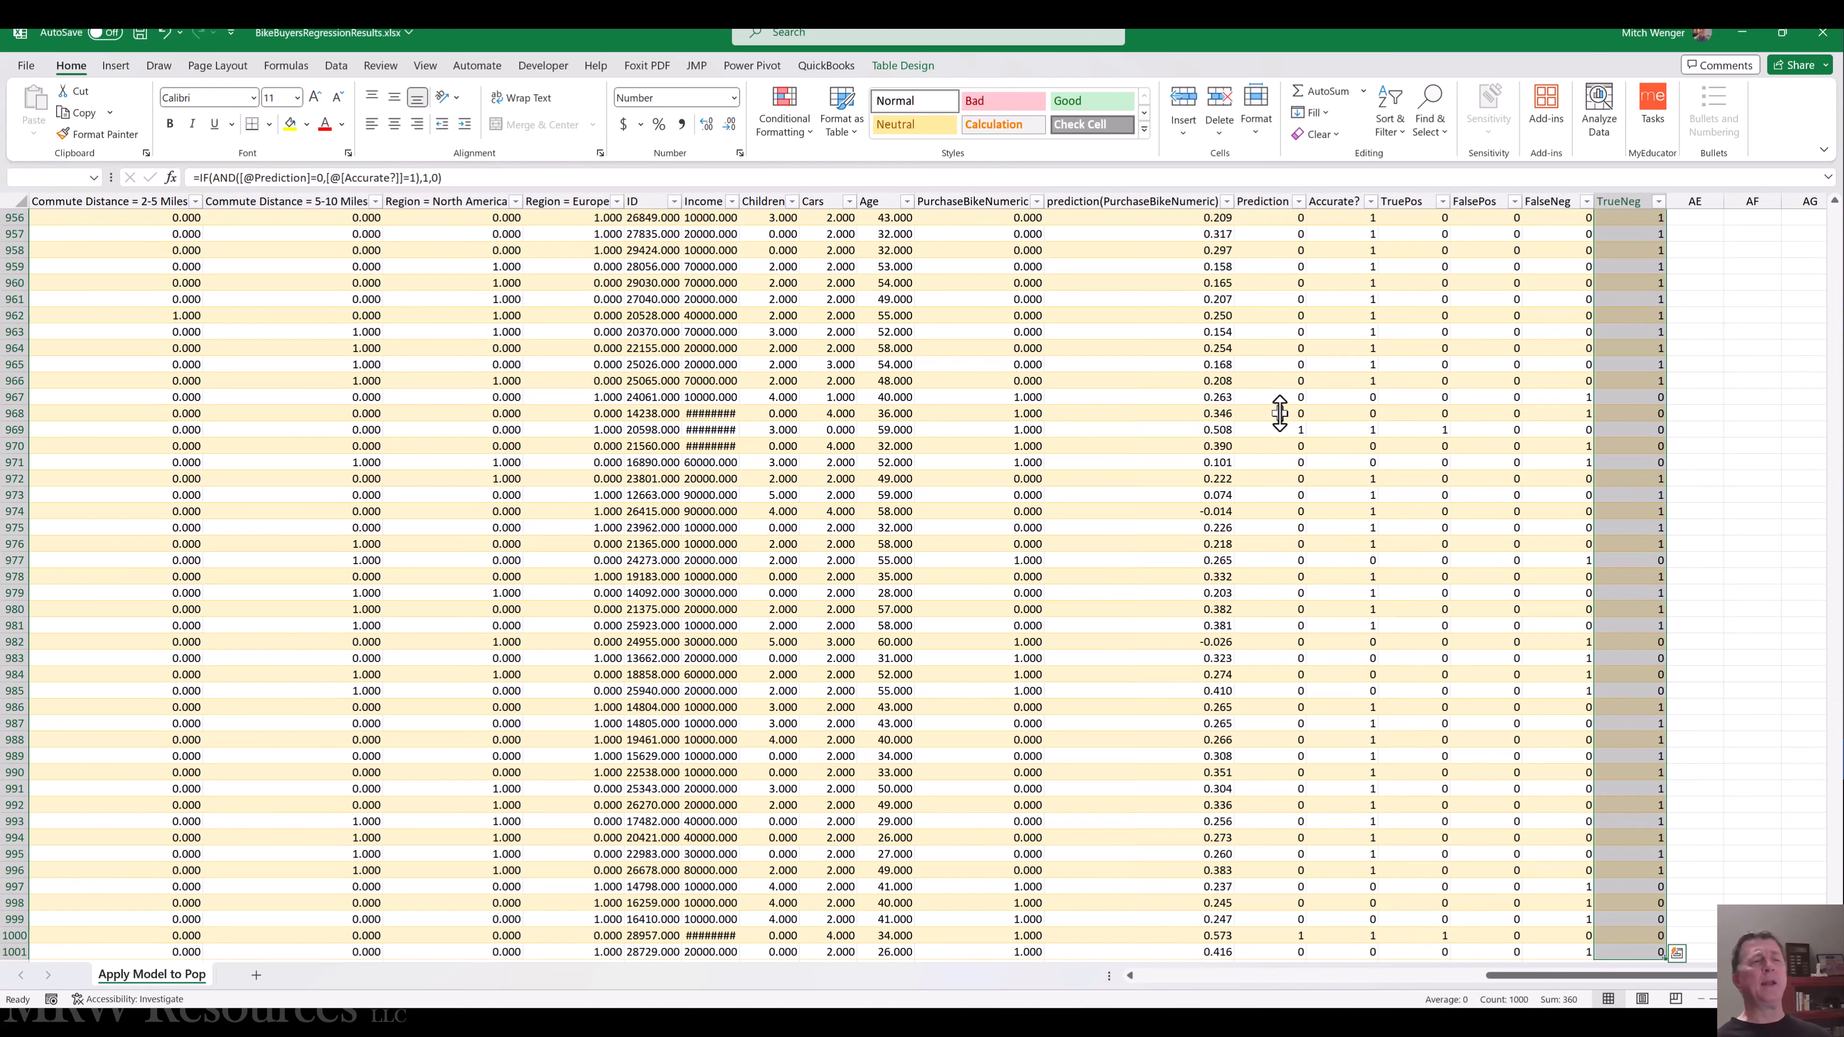
- Select the TruePos, FalsePos, FalseNeg and TrueNeg values together from row 2 to the table's end to read their combined sum
{"action": "key", "text": "ctrl+Up"}
{"action": "key", "text": "Left"}
{"action": "key", "text": "Left"}
{"action": "key", "text": "Left"}
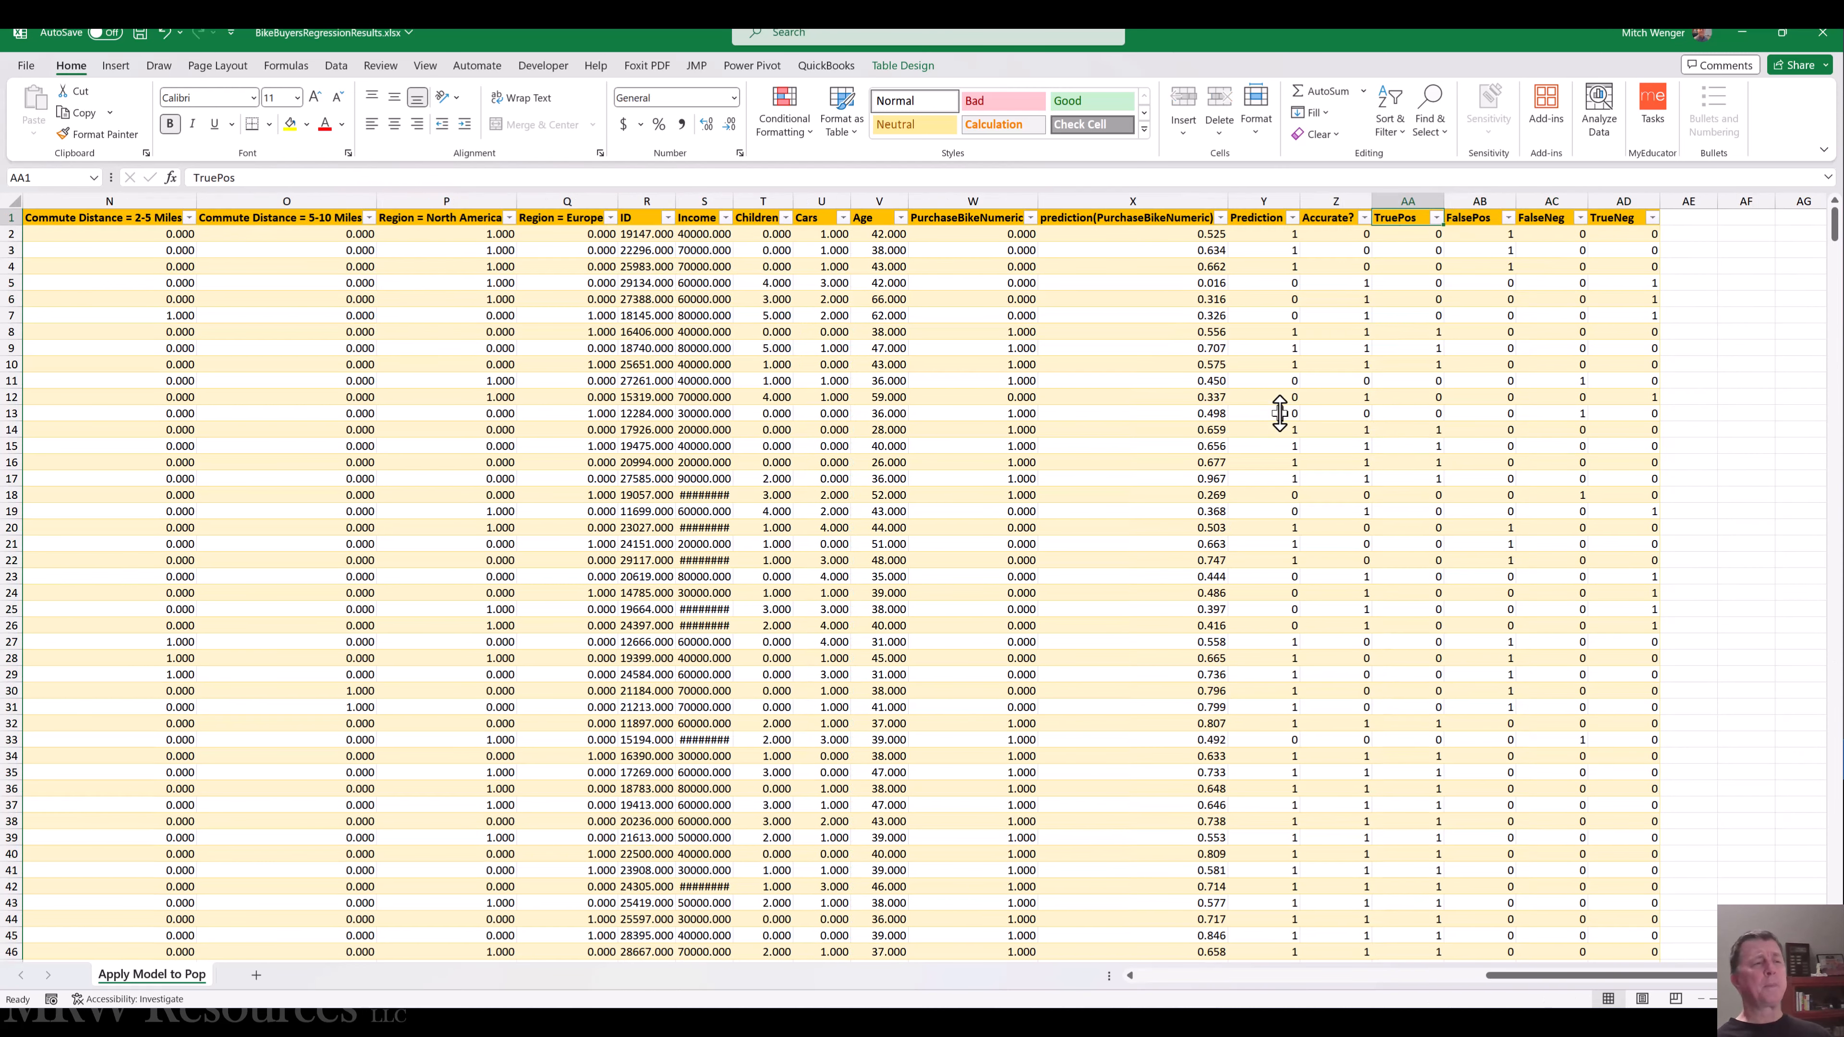
{"action": "key", "text": "ctrl+Down"}
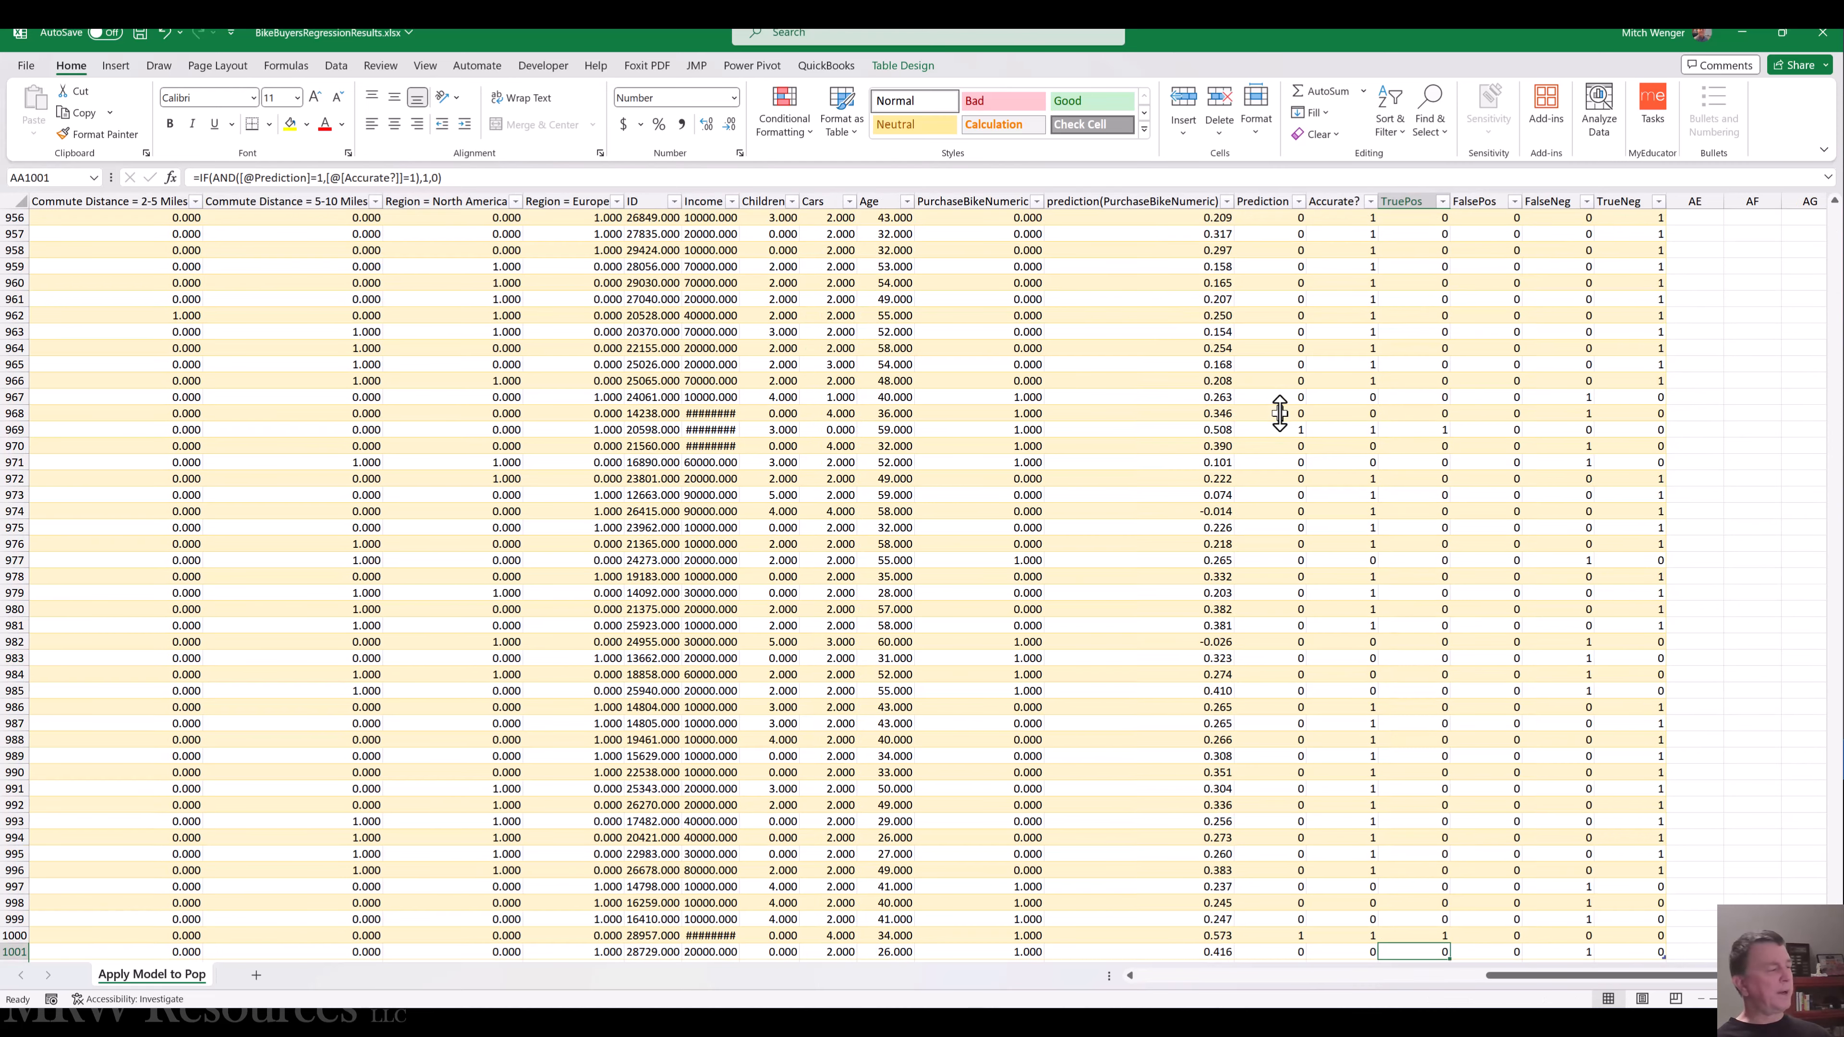
{"action": "key", "text": "ctrl+Up"}
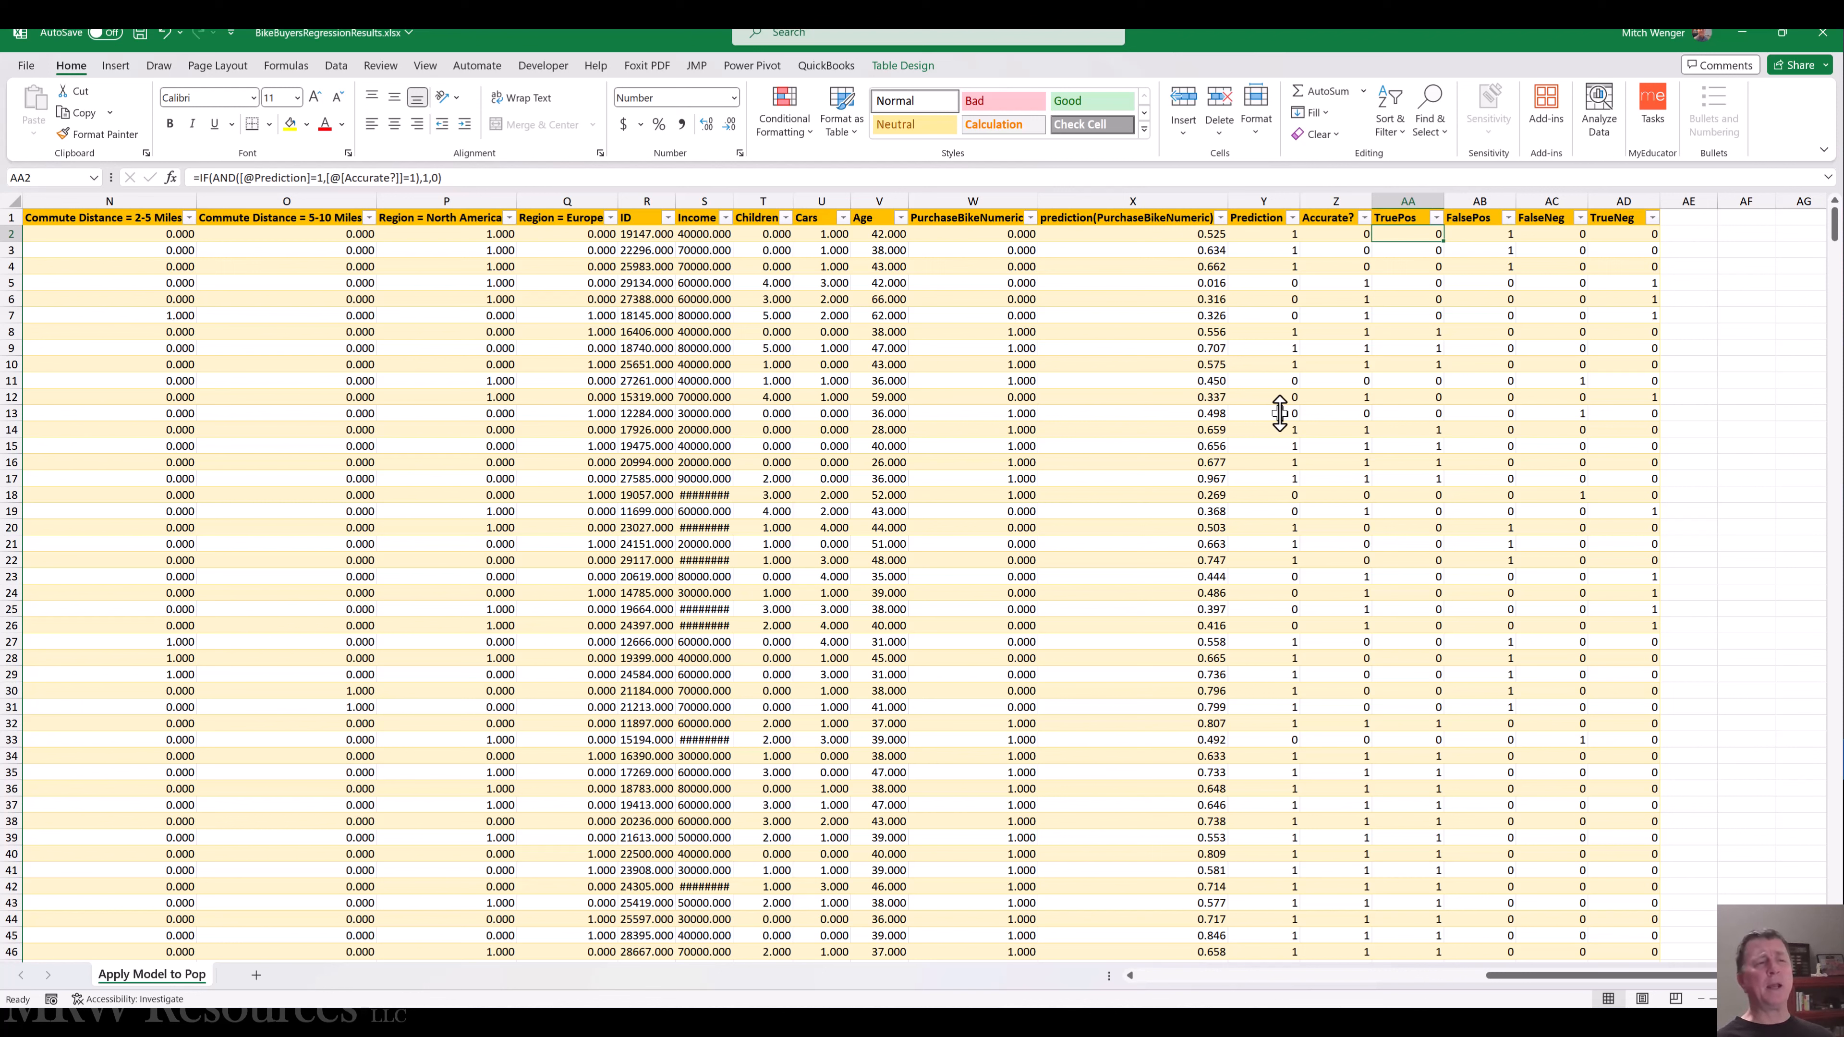
{"action": "key", "text": "shift+Right"}
{"action": "key", "text": "shift+Right"}
{"action": "key", "text": "shift+Right"}
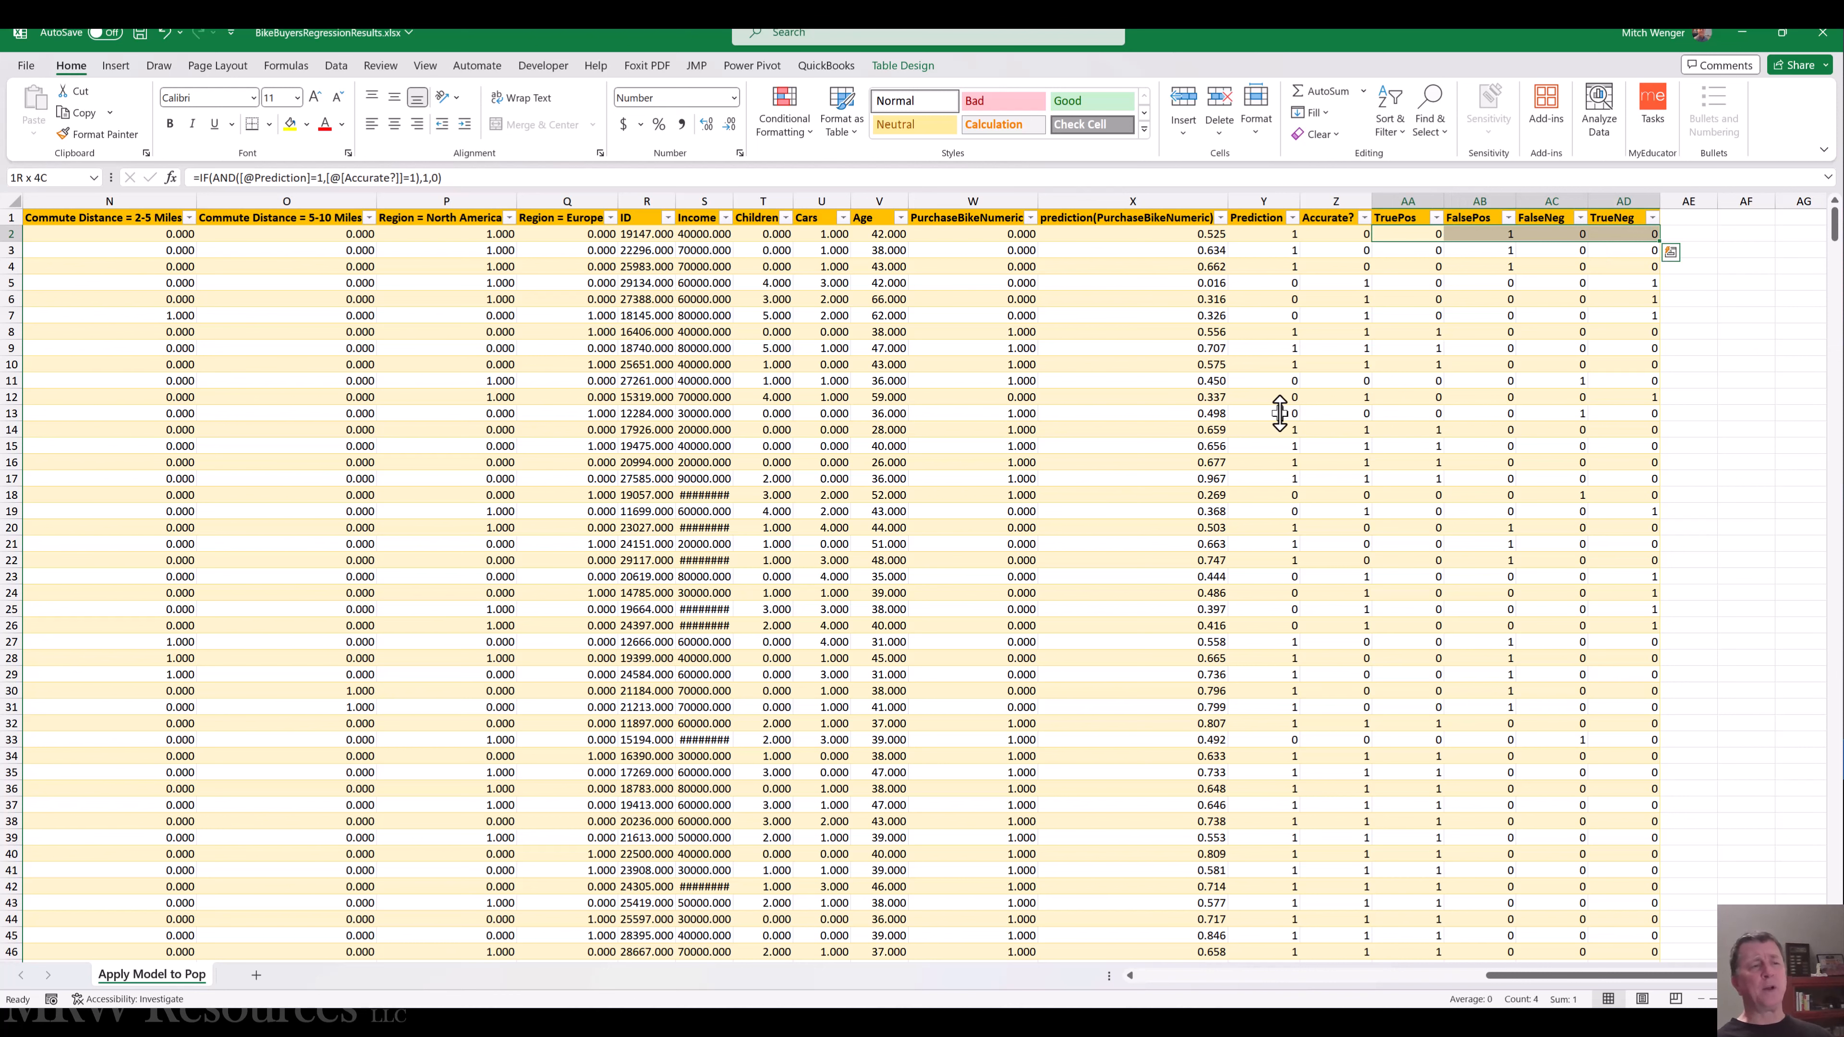
{"action": "key", "text": "ctrl+shift+Down"}
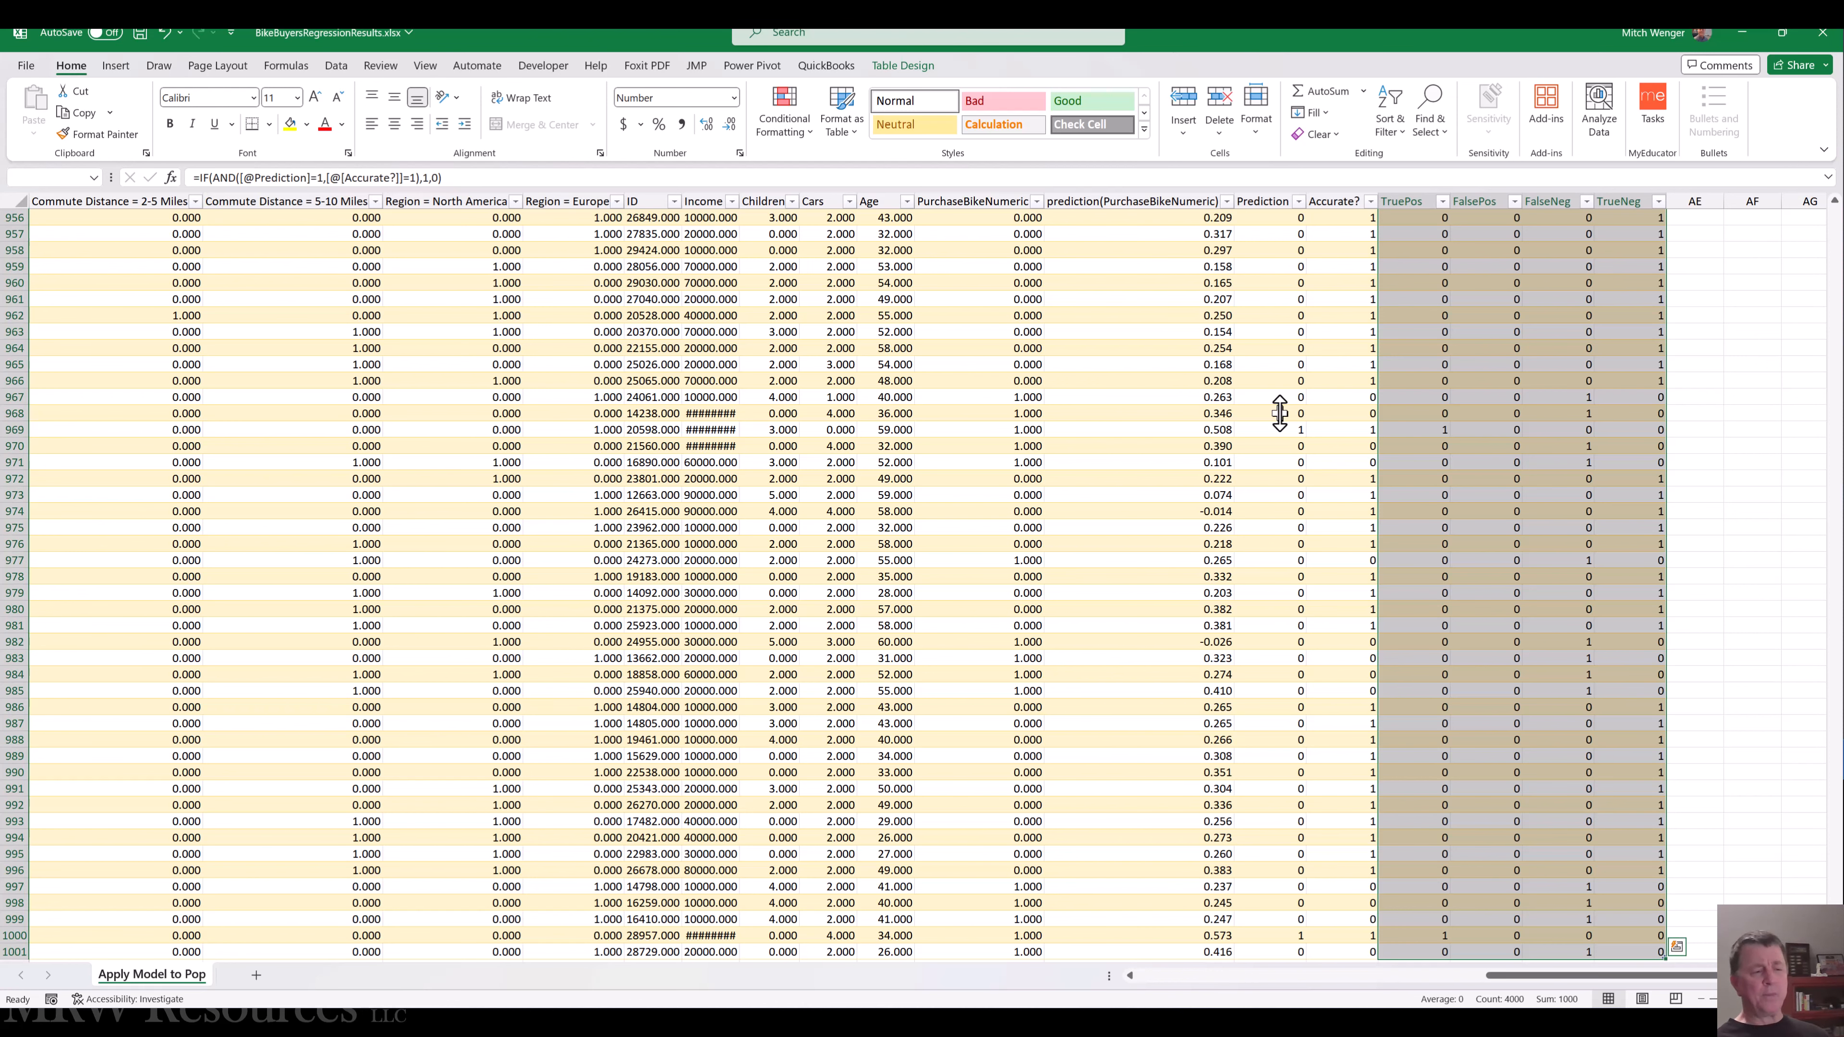
- Add a total row to the predictions table
{"action": "key", "text": "ctrl+Home"}
{"action": "key", "text": "Right"}
{"action": "key", "text": "Right"}
{"action": "key", "text": "Right"}
{"action": "key", "text": "Right"}
{"action": "key", "text": "Right"}
{"action": "key", "text": "Right"}
{"action": "key", "text": "Right"}
{"action": "key", "text": "Right"}
{"action": "key", "text": "Right"}
{"action": "key", "text": "Right"}
{"action": "key", "text": "Right"}
{"action": "key", "text": "Right"}
{"action": "key", "text": "Right"}
{"action": "key", "text": "Right"}
{"action": "key", "text": "Right"}
{"action": "key", "text": "Right"}
{"action": "key", "text": "Right"}
{"action": "key", "text": "Right"}
{"action": "key", "text": "Right"}
{"action": "key", "text": "Right"}
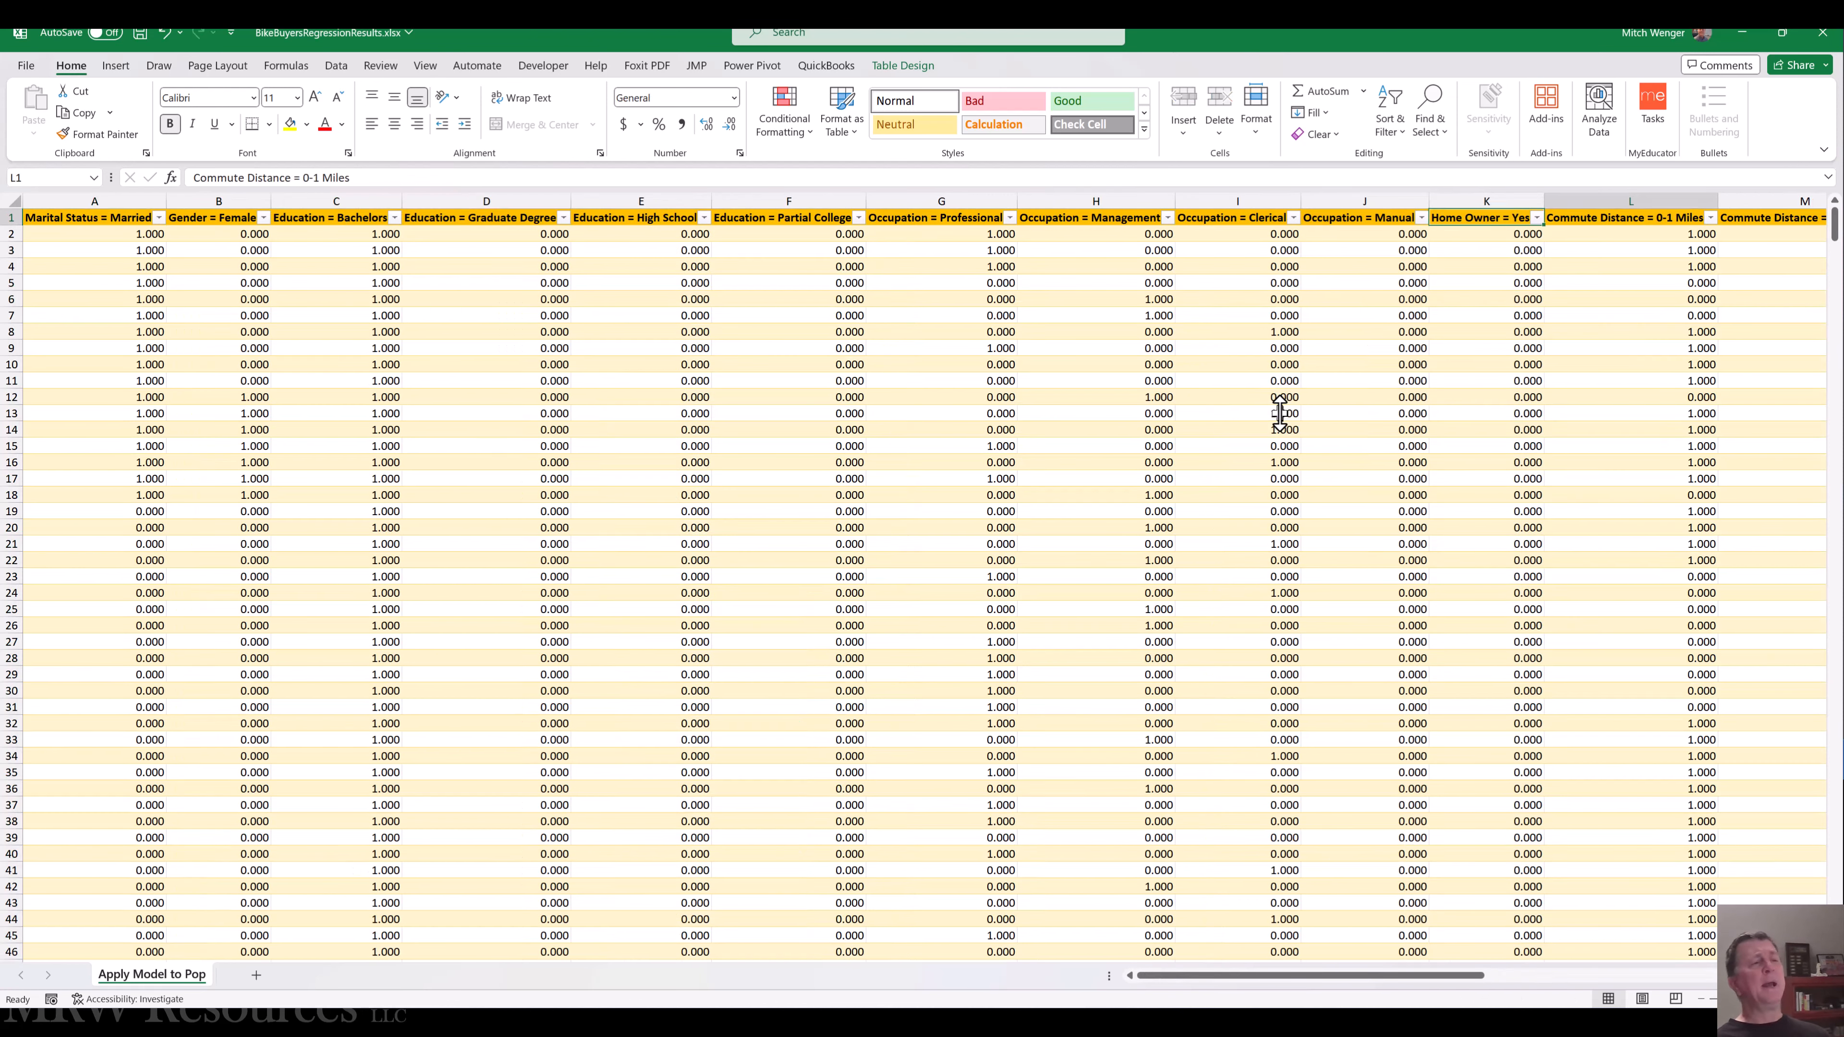
{"action": "key", "text": "Right"}
{"action": "key", "text": "Right"}
{"action": "key", "text": "Right"}
{"action": "key", "text": "Right"}
{"action": "key", "text": "Right"}
{"action": "key", "text": "Right"}
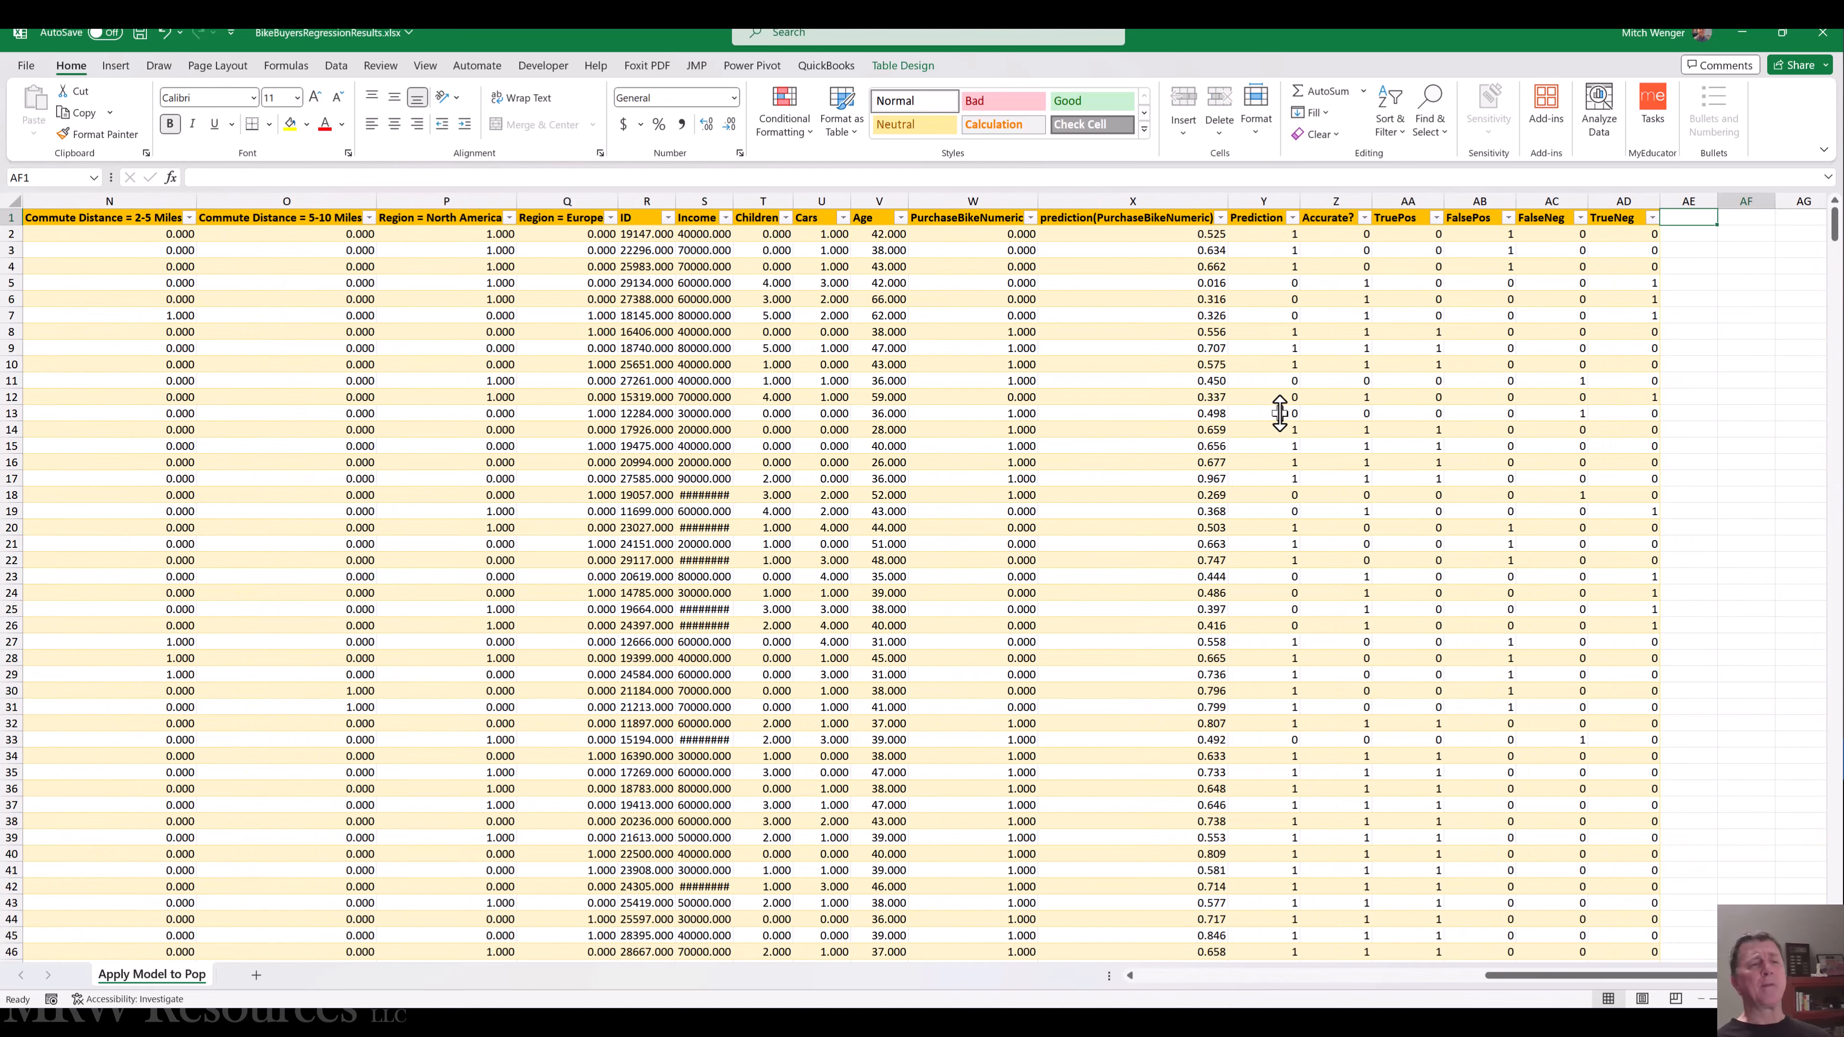
{"action": "left_click", "coordinate": [1399, 331]}
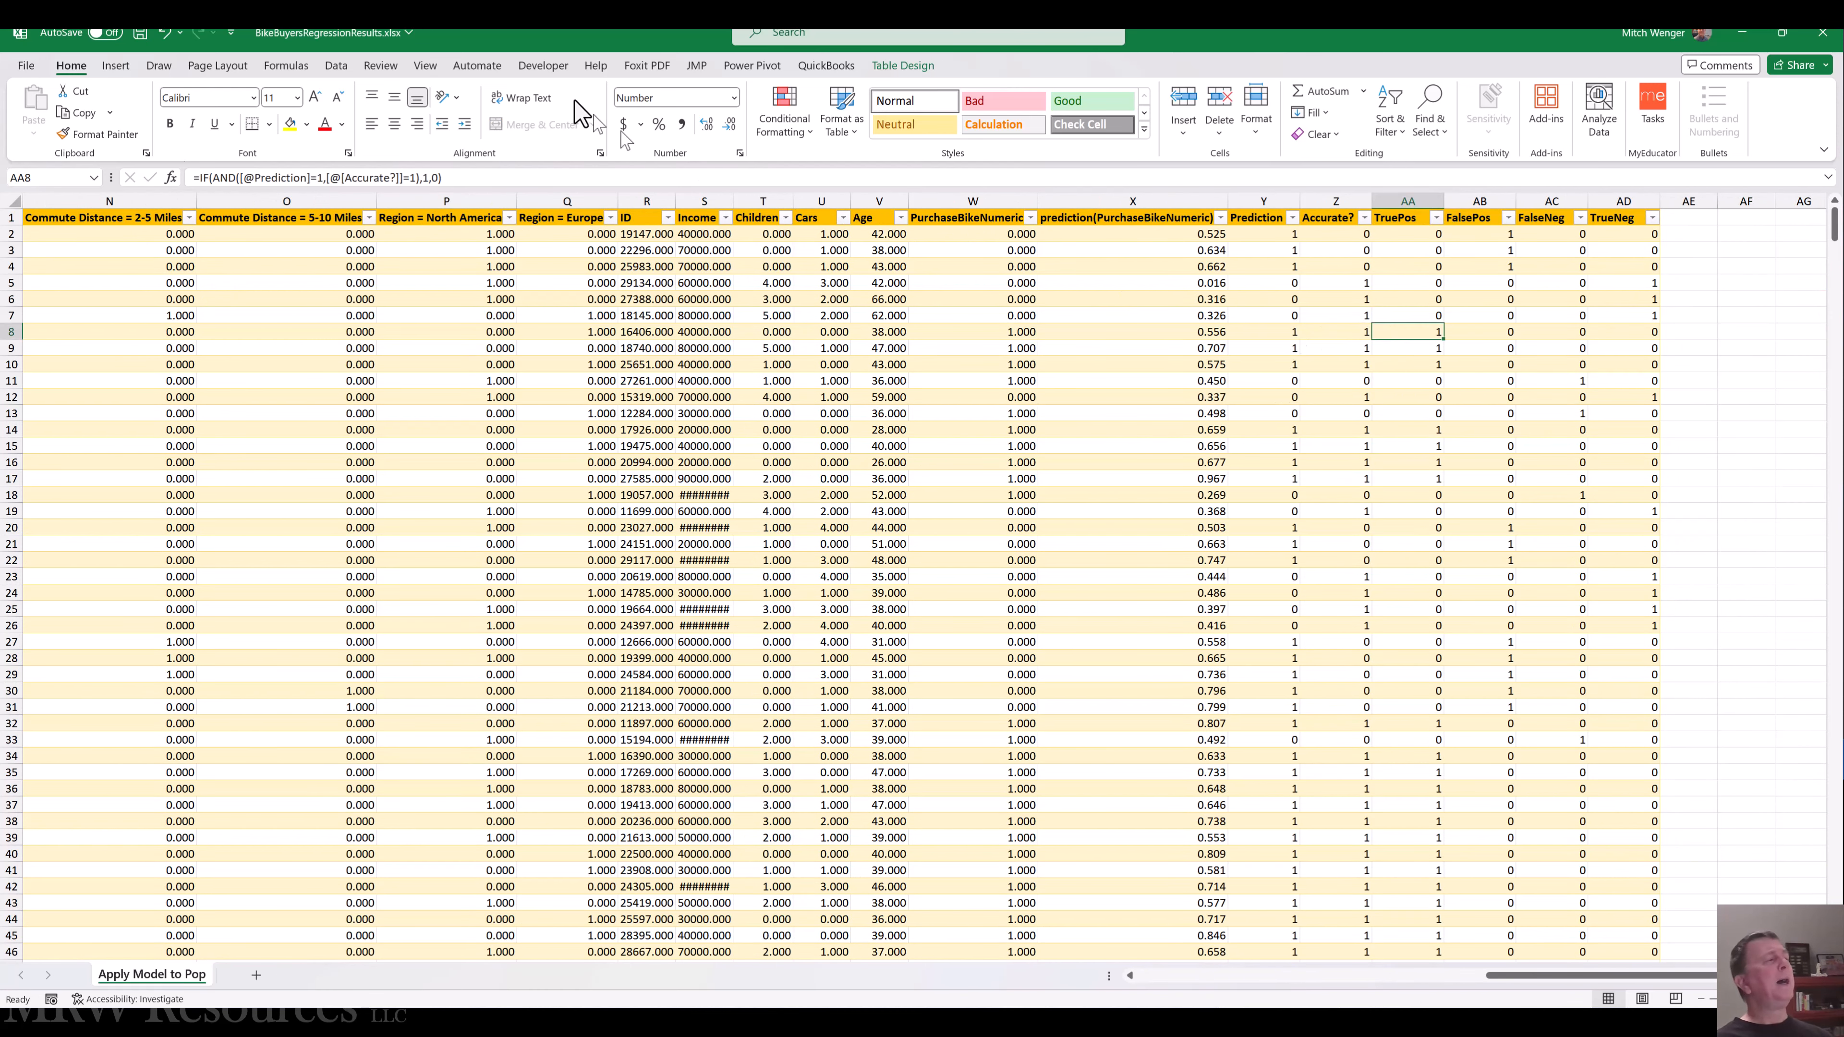
{"action": "left_click", "coordinate": [901, 66]}
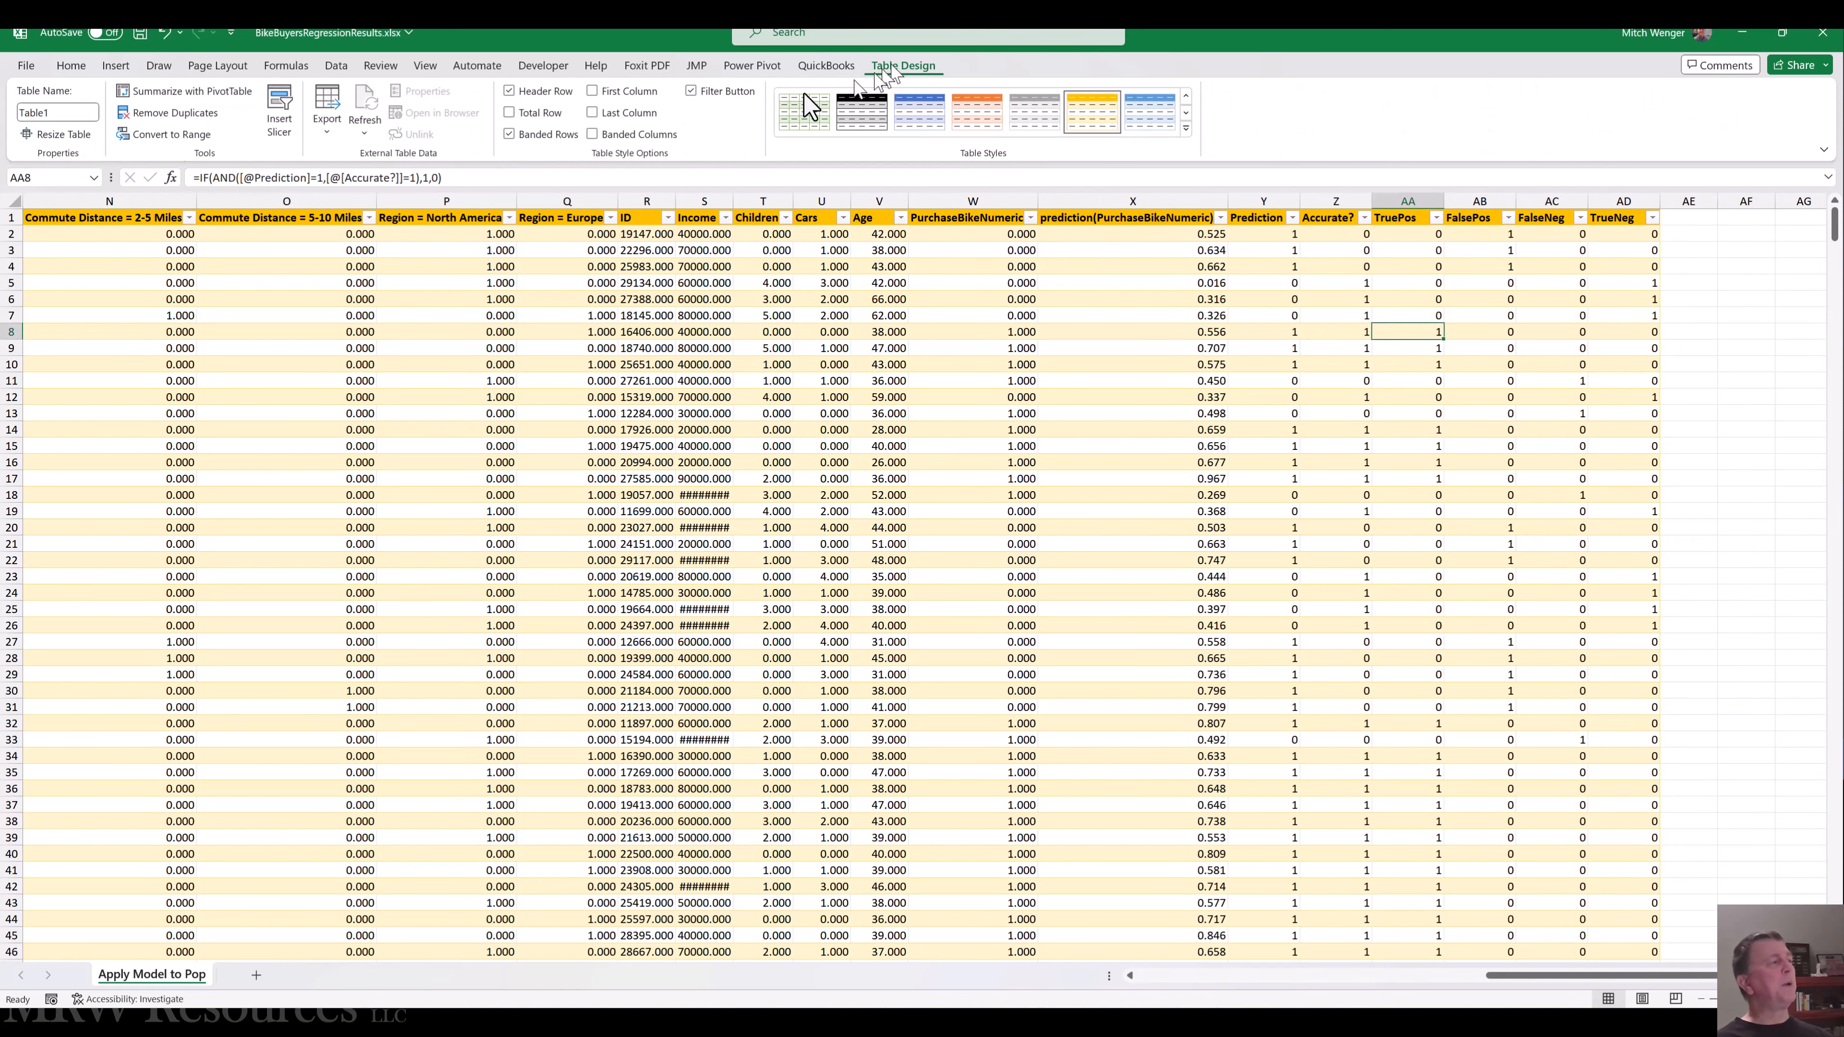
{"action": "left_click", "coordinate": [555, 115]}
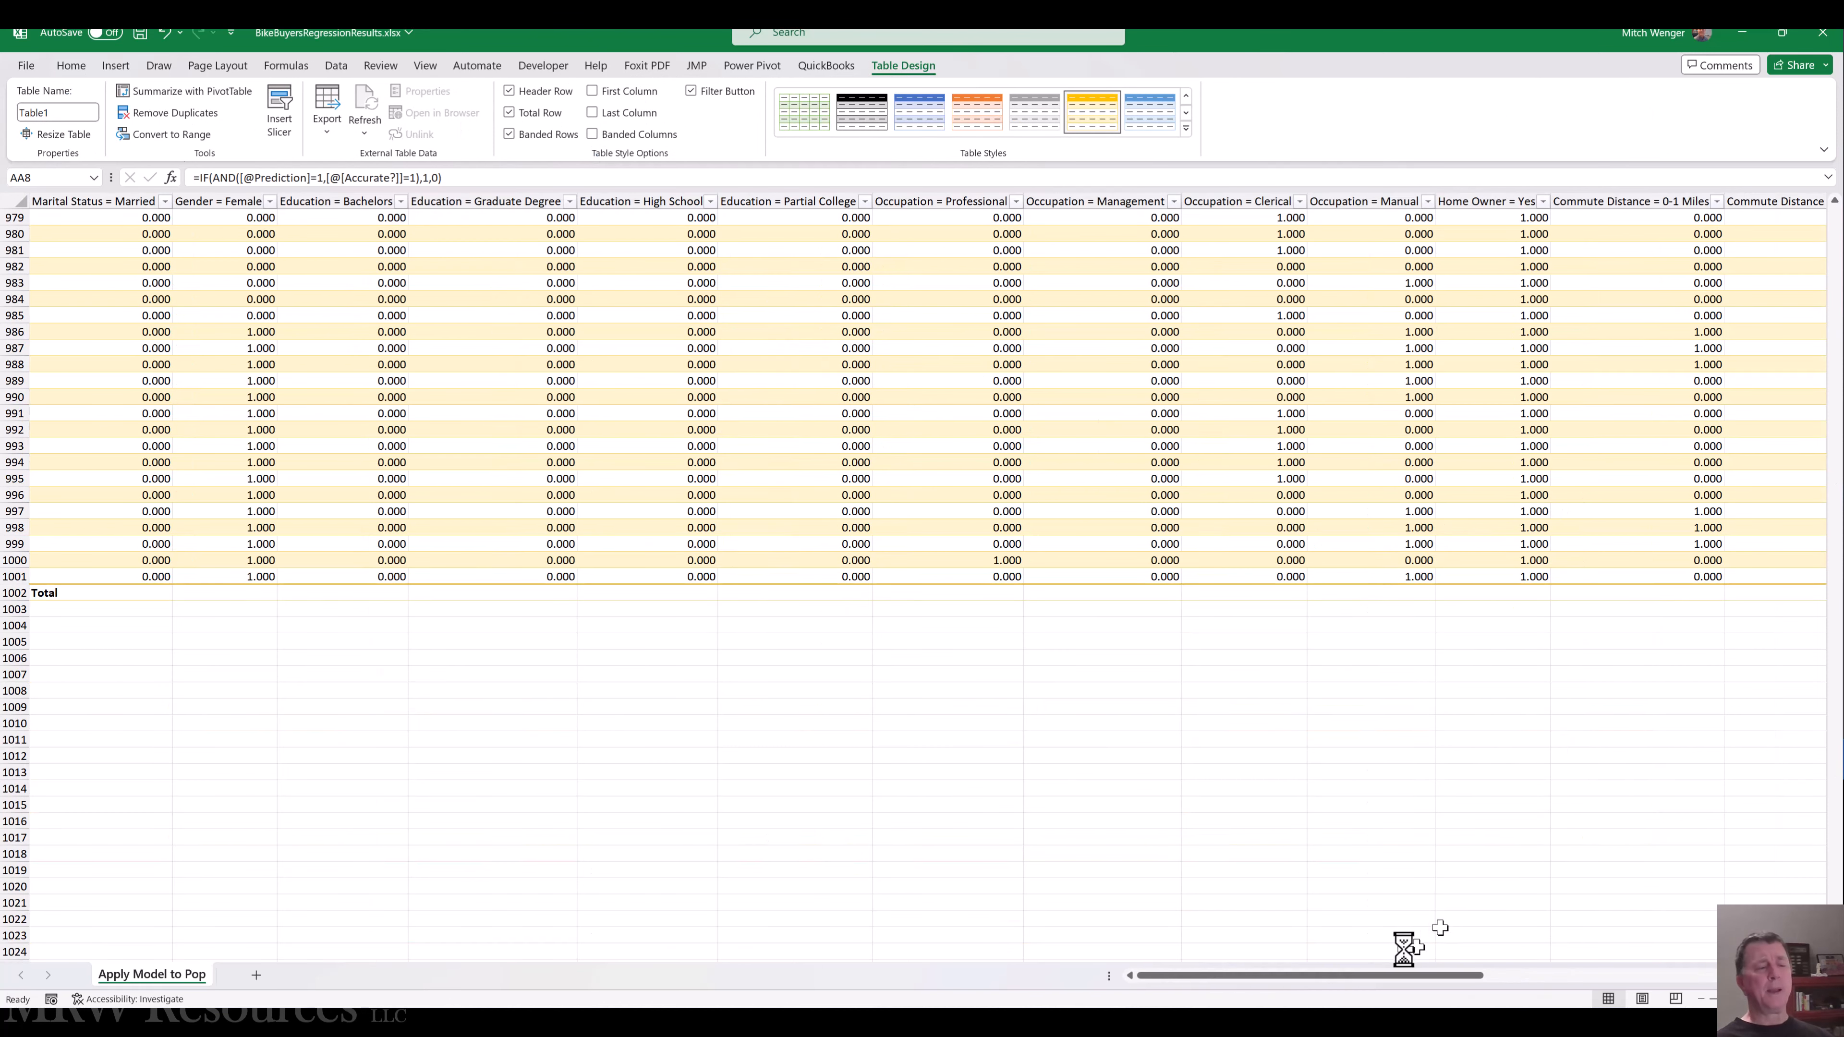
- Set the FalseNeg column's total row cell to Sum
{"action": "left_click_drag", "start_coordinate": [1386, 982], "coordinate": [1764, 725]}
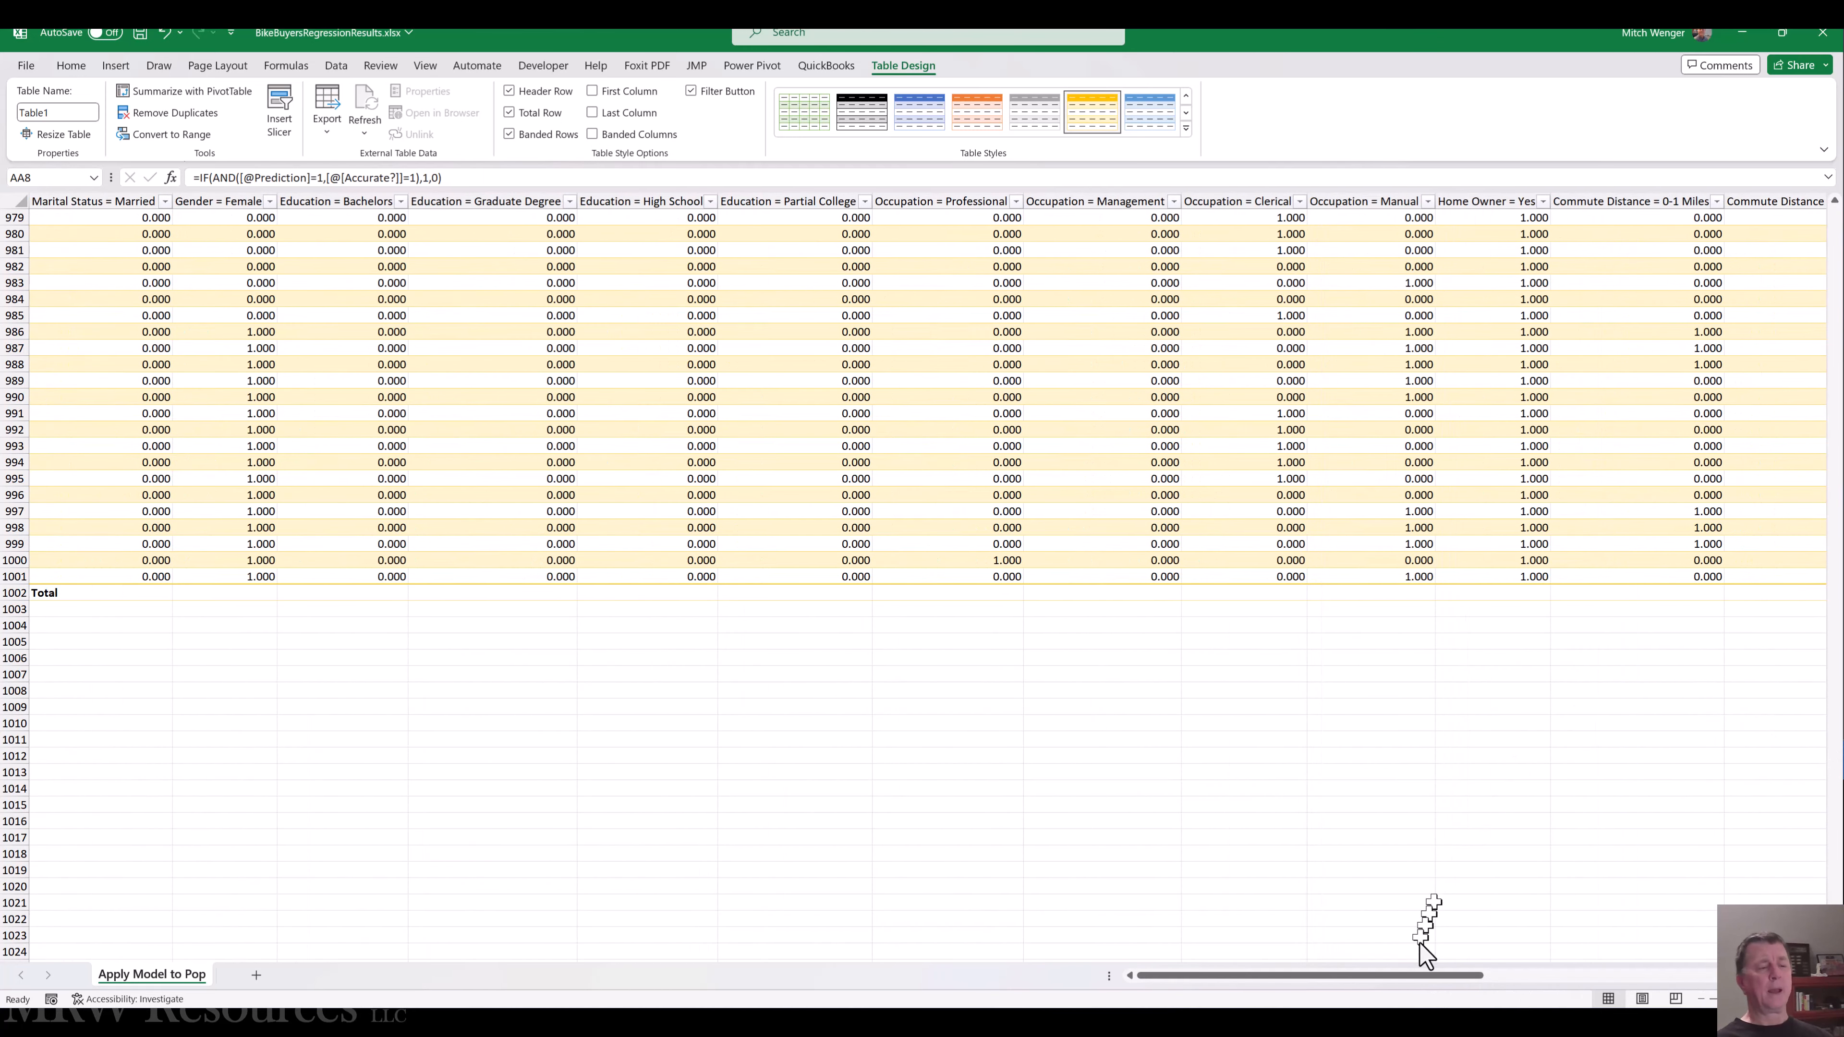
{"action": "left_click", "coordinate": [1730, 977]}
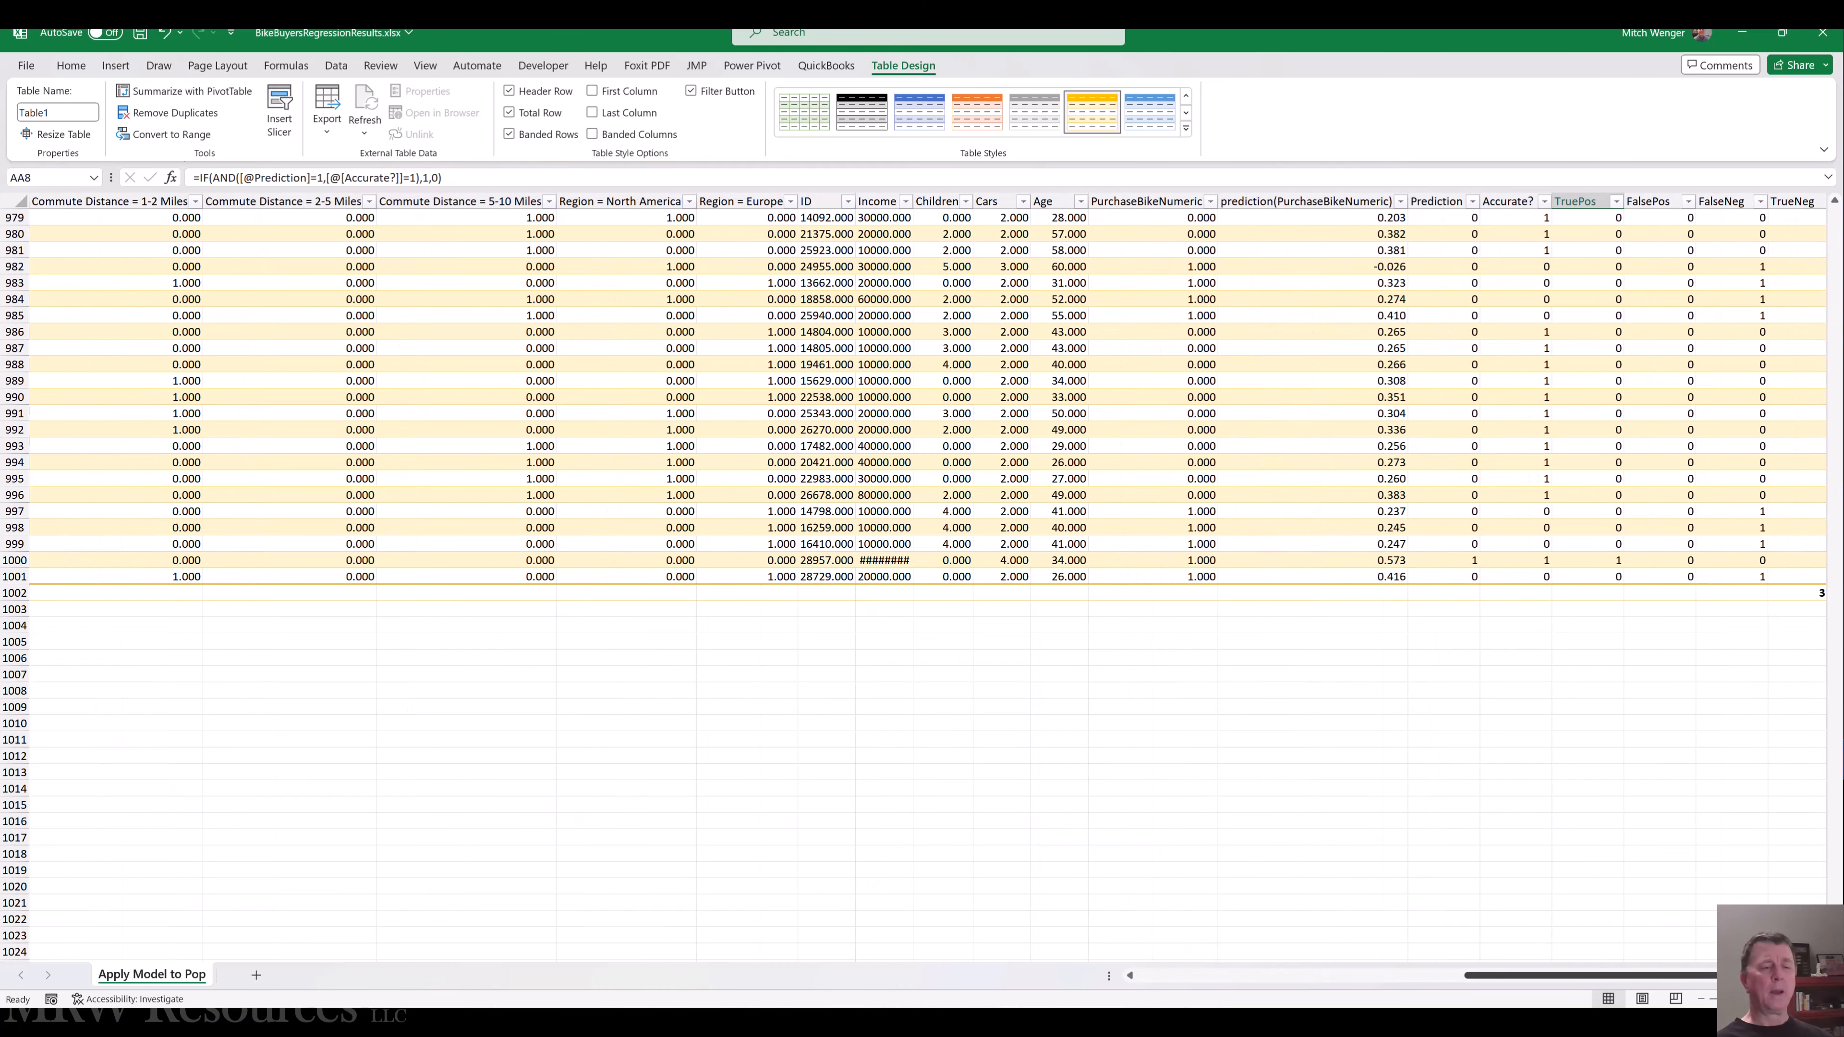
{"action": "left_click_drag", "start_coordinate": [1731, 976], "coordinate": [1737, 976]}
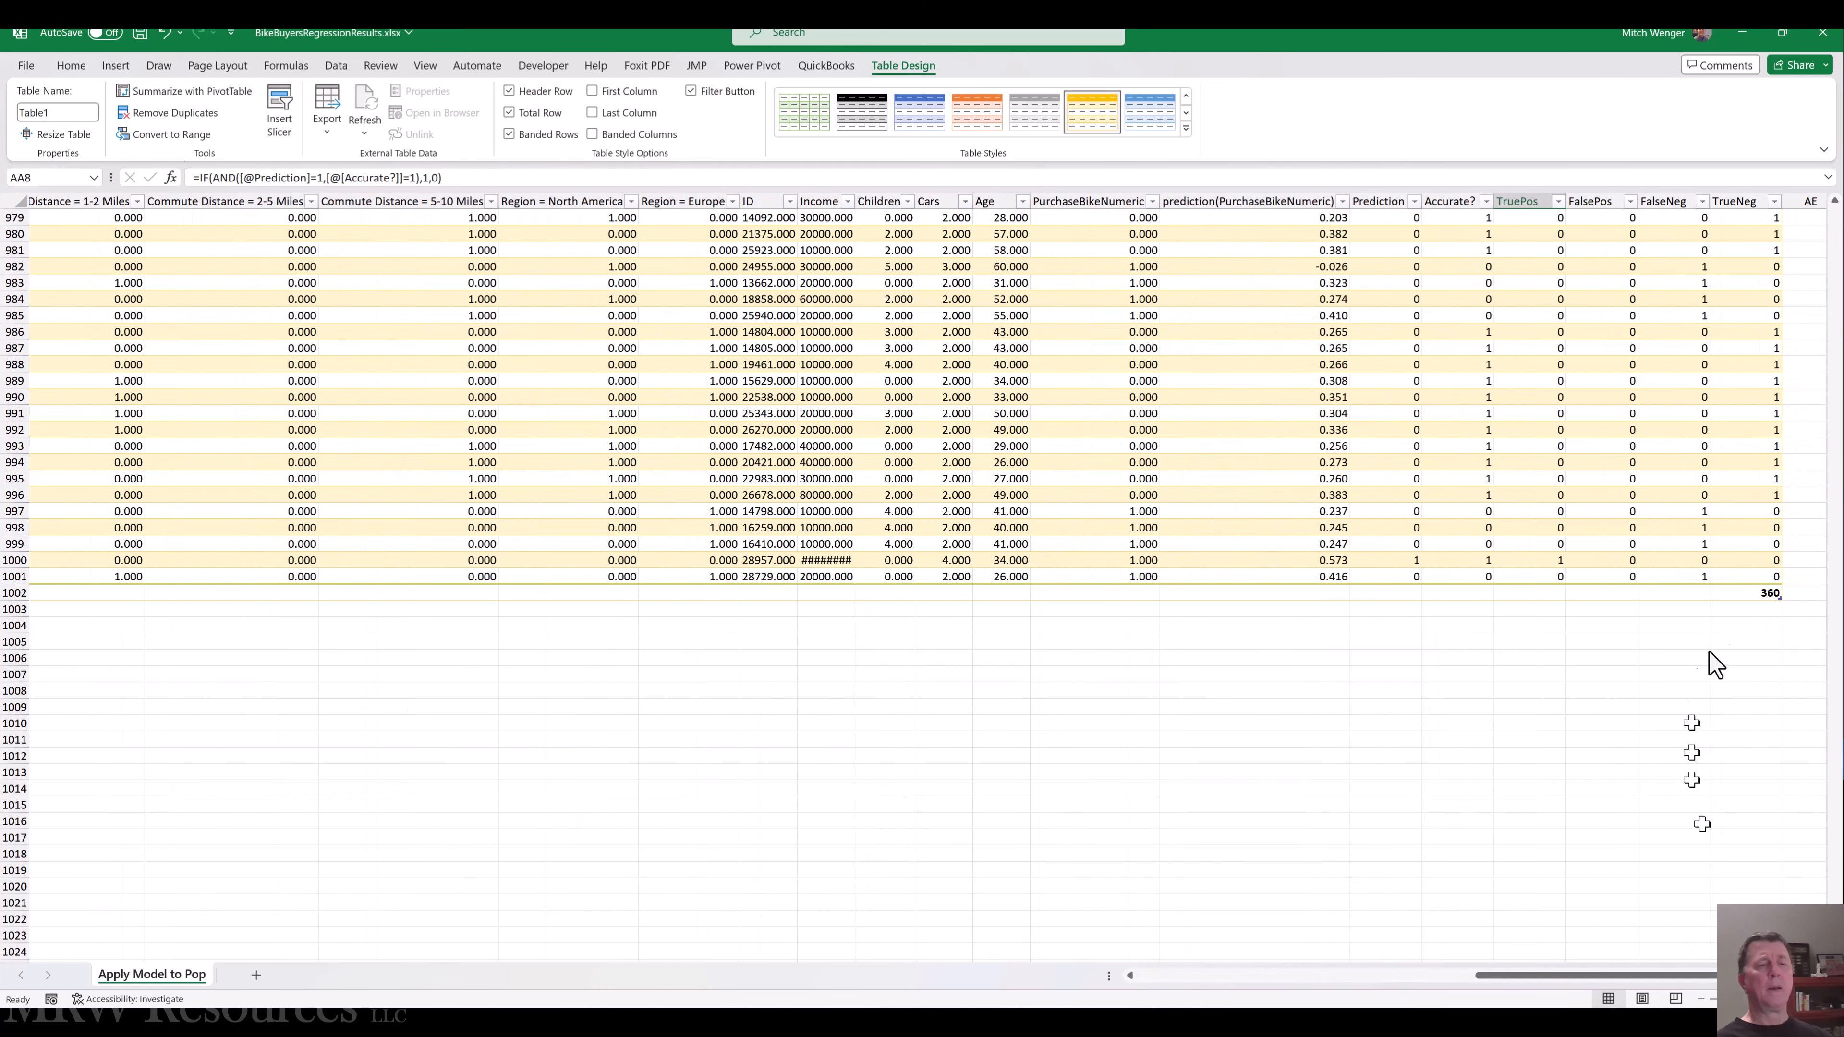
{"action": "left_click", "coordinate": [1706, 594]}
{"action": "left_click", "coordinate": [1715, 595]}
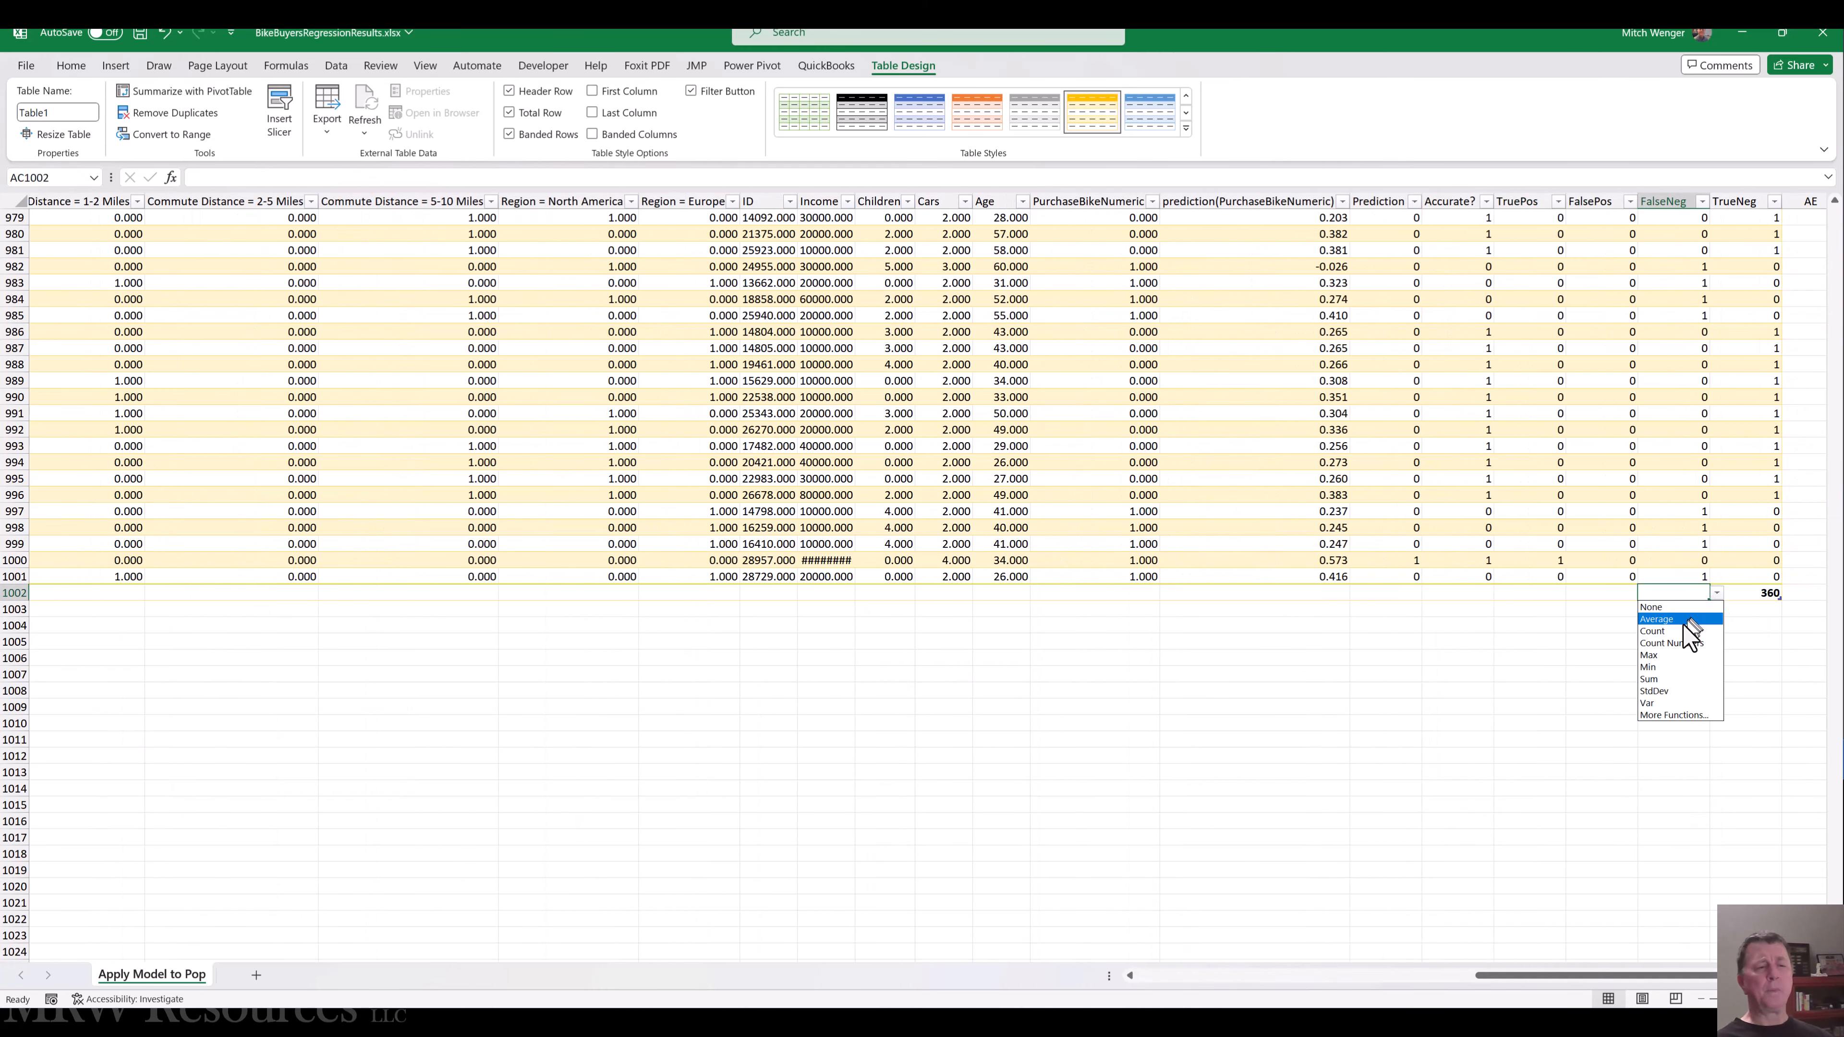
{"action": "left_click", "coordinate": [1669, 678]}
- Set the total row cells of the FalsePos and TruePos columns to Sum
{"action": "left_click", "coordinate": [1615, 592]}
{"action": "left_click", "coordinate": [1644, 594]}
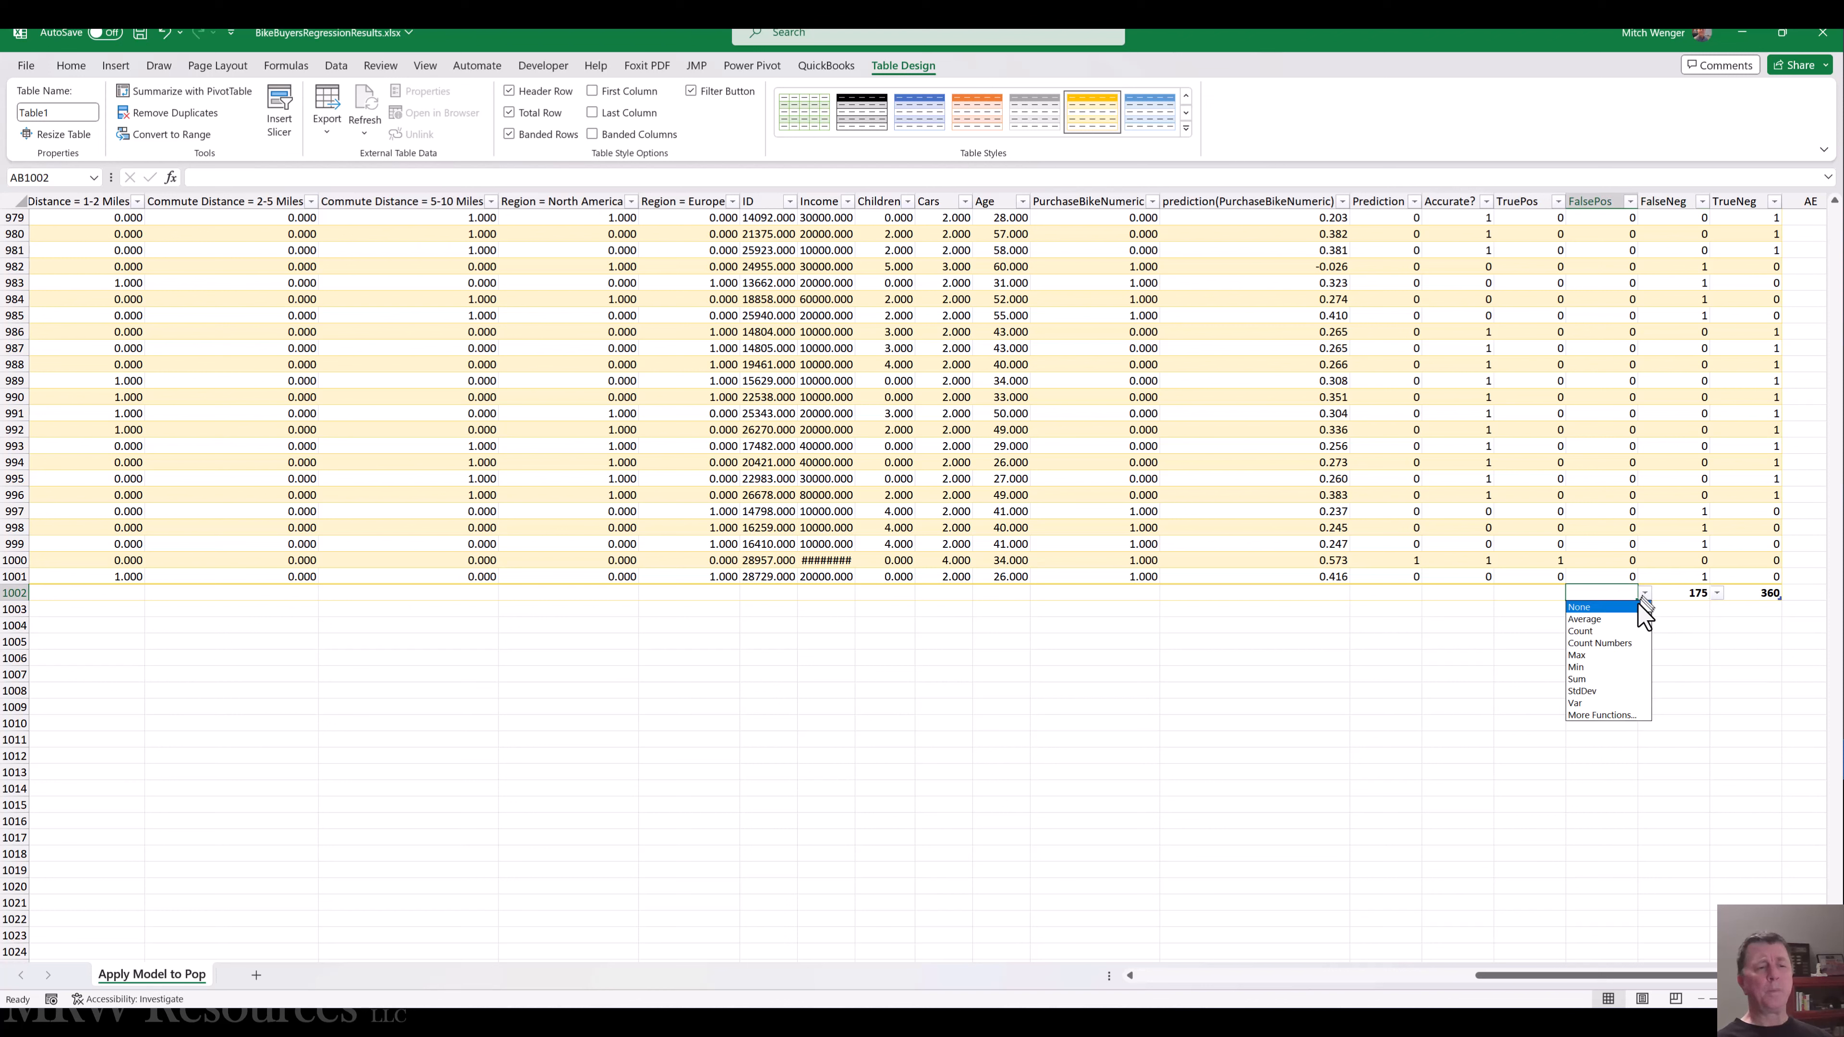
{"action": "left_click", "coordinate": [1615, 679]}
{"action": "left_click", "coordinate": [1557, 594]}
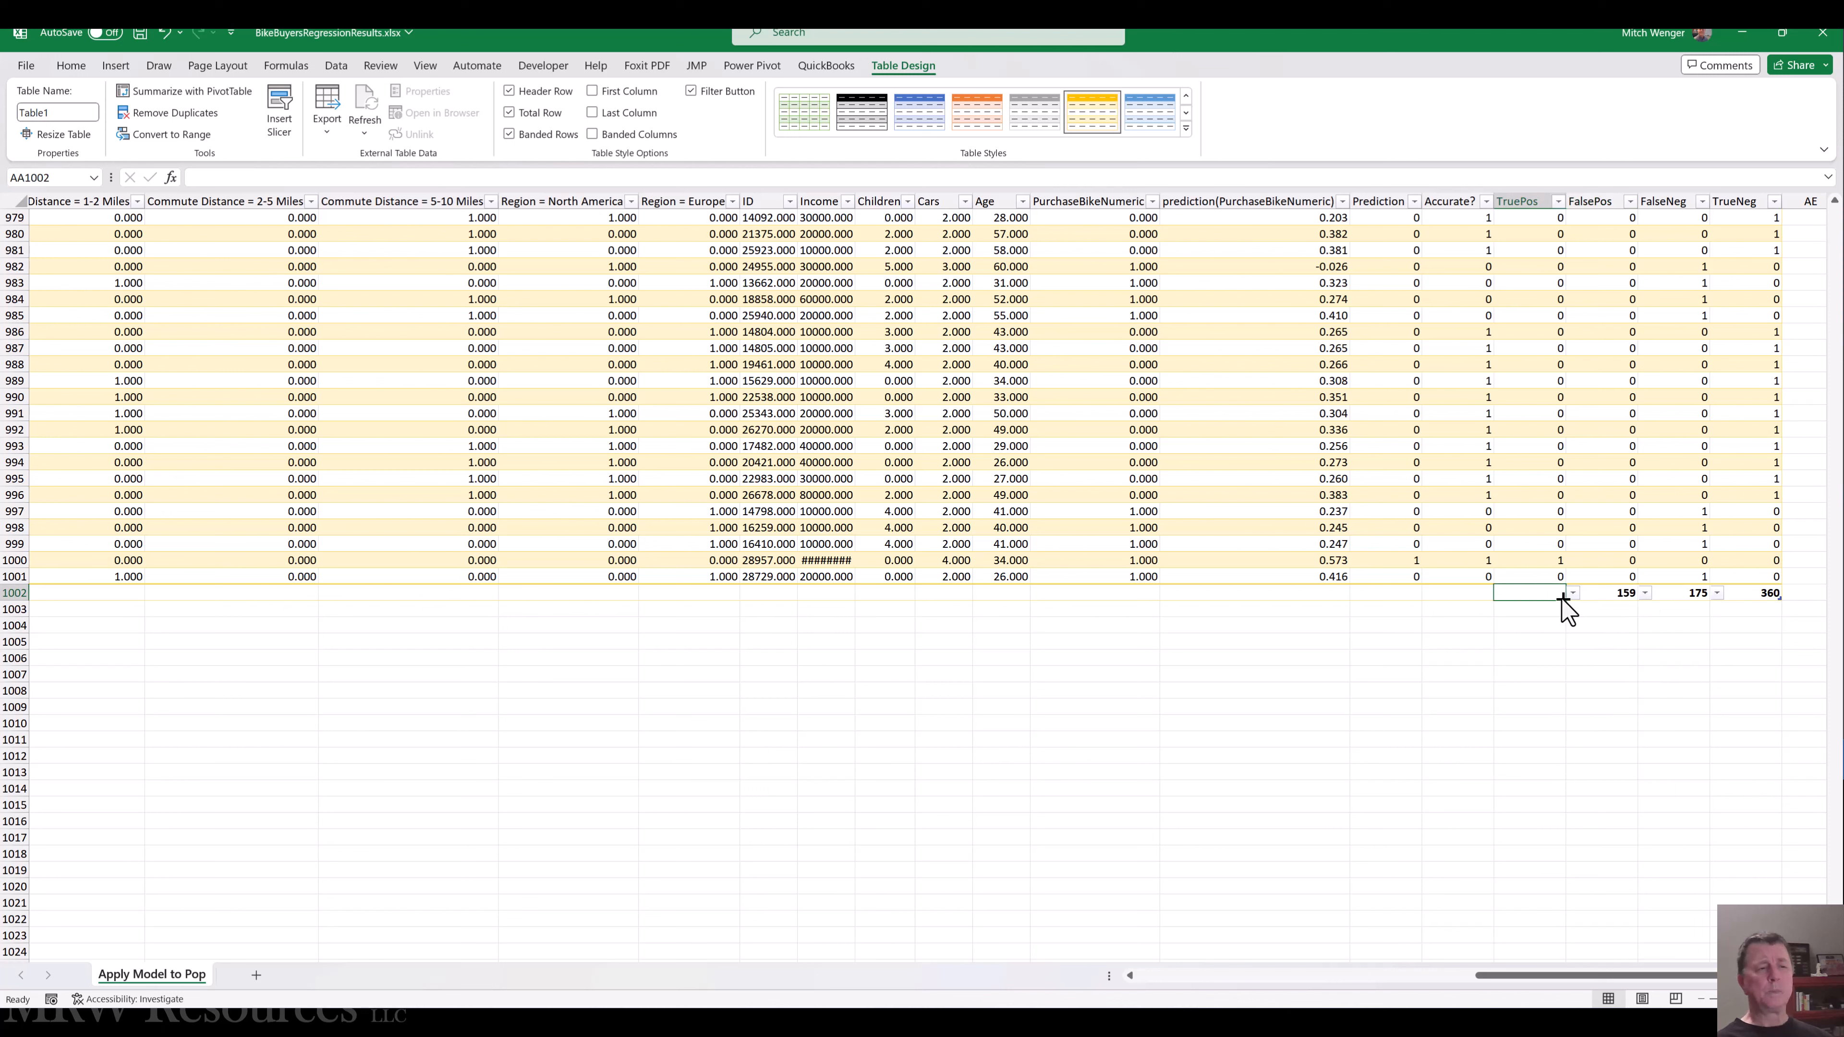
{"action": "left_click", "coordinate": [1572, 594]}
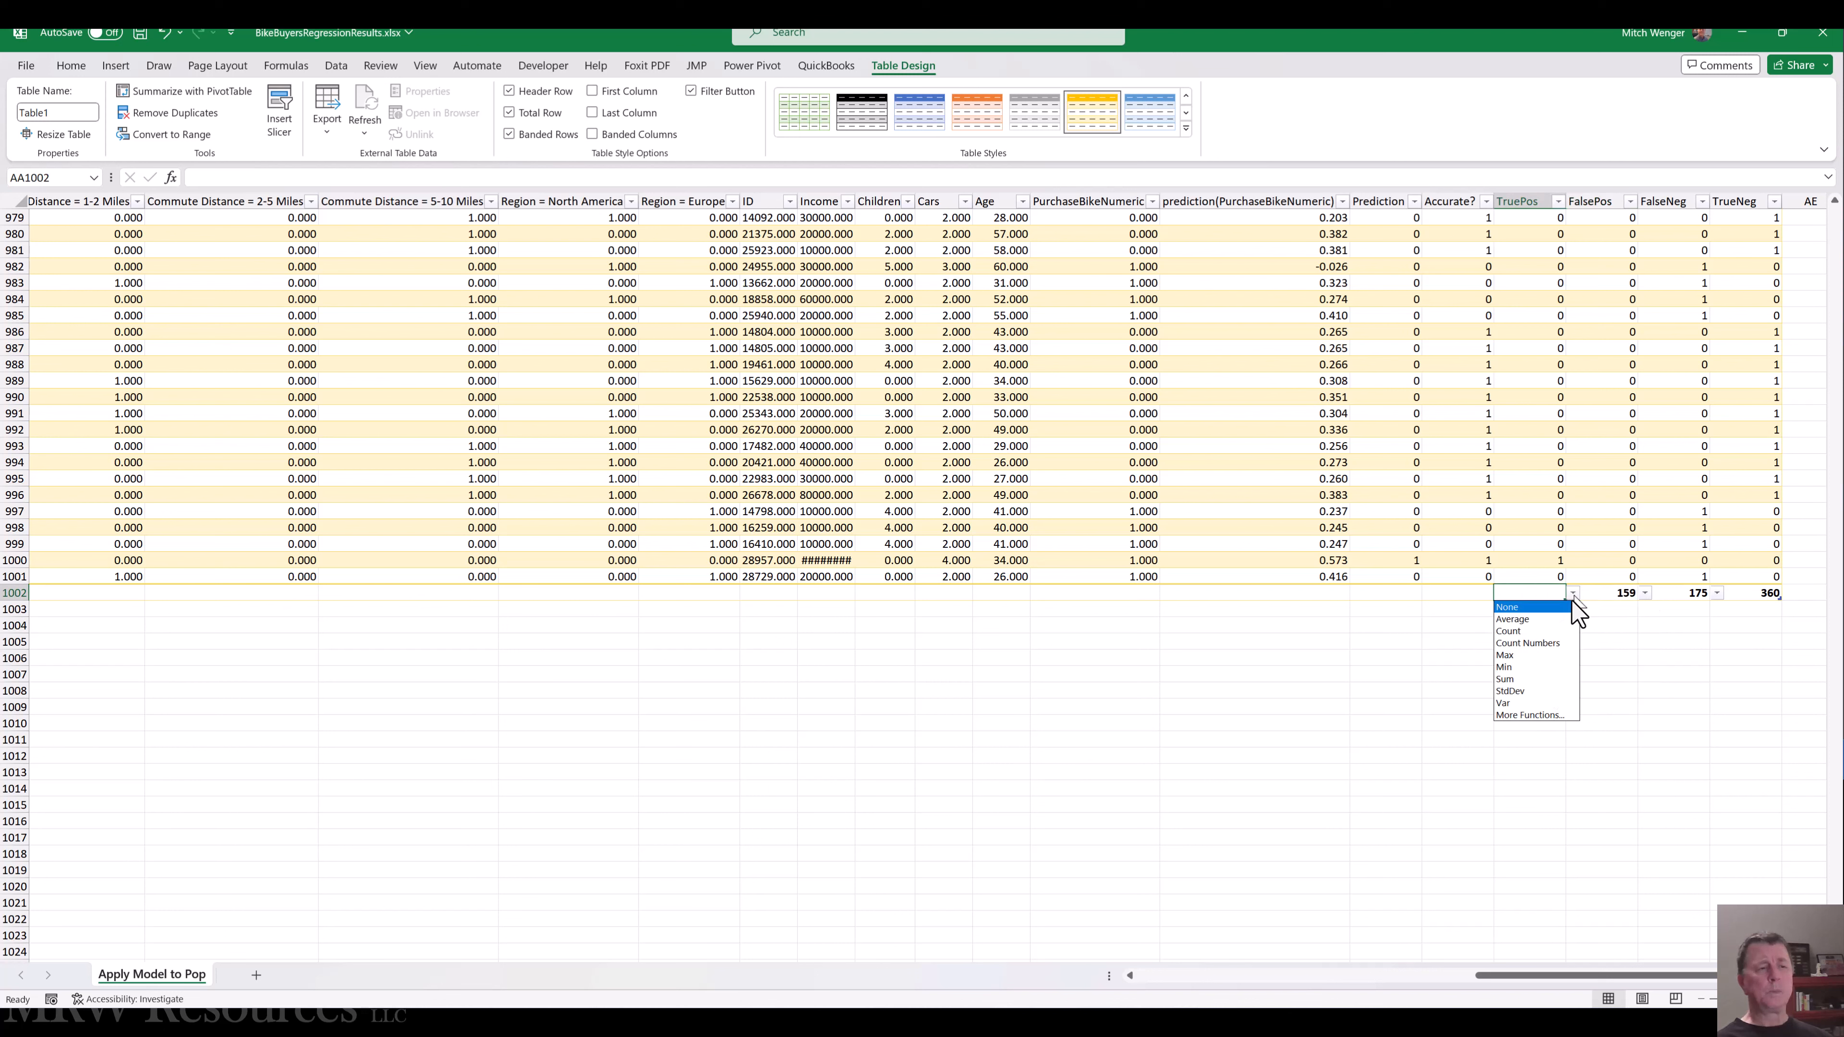
{"action": "left_click", "coordinate": [1537, 679]}
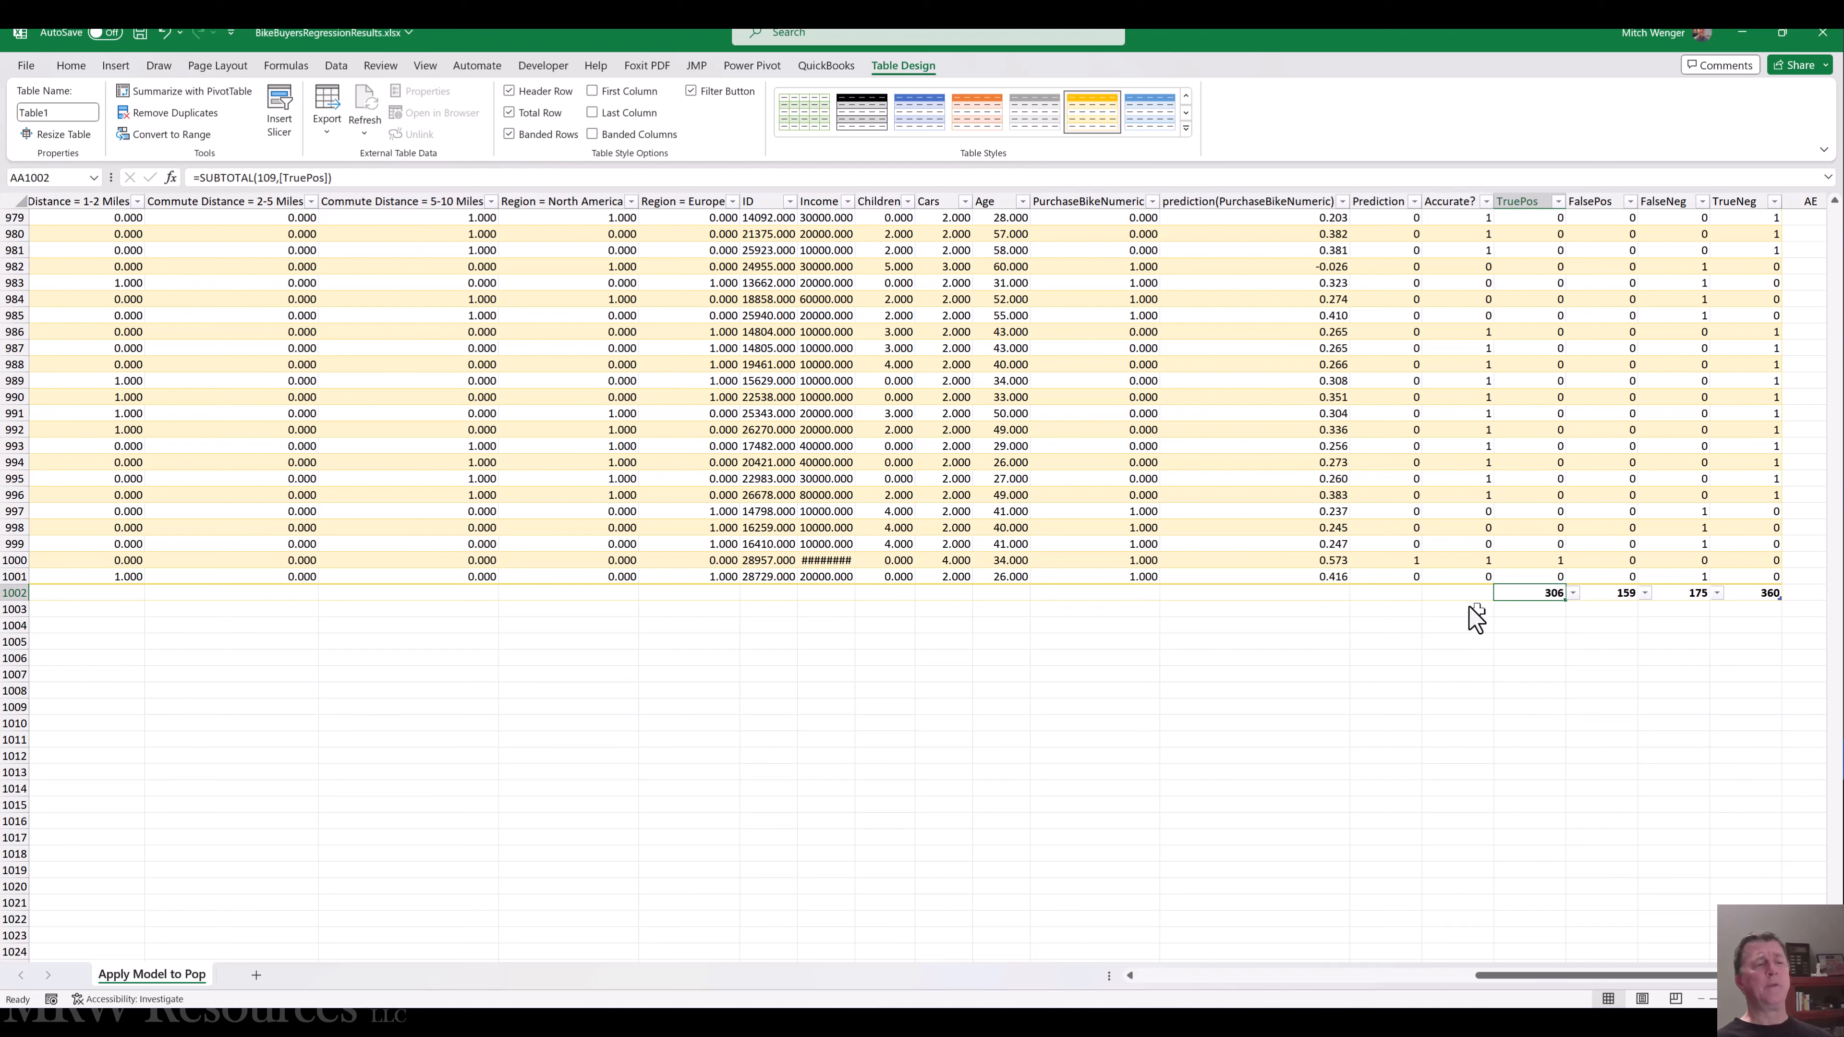
- Set the Accurate? column's total row cell to Average
{"action": "left_click", "coordinate": [1489, 595]}
{"action": "left_click", "coordinate": [1500, 593]}
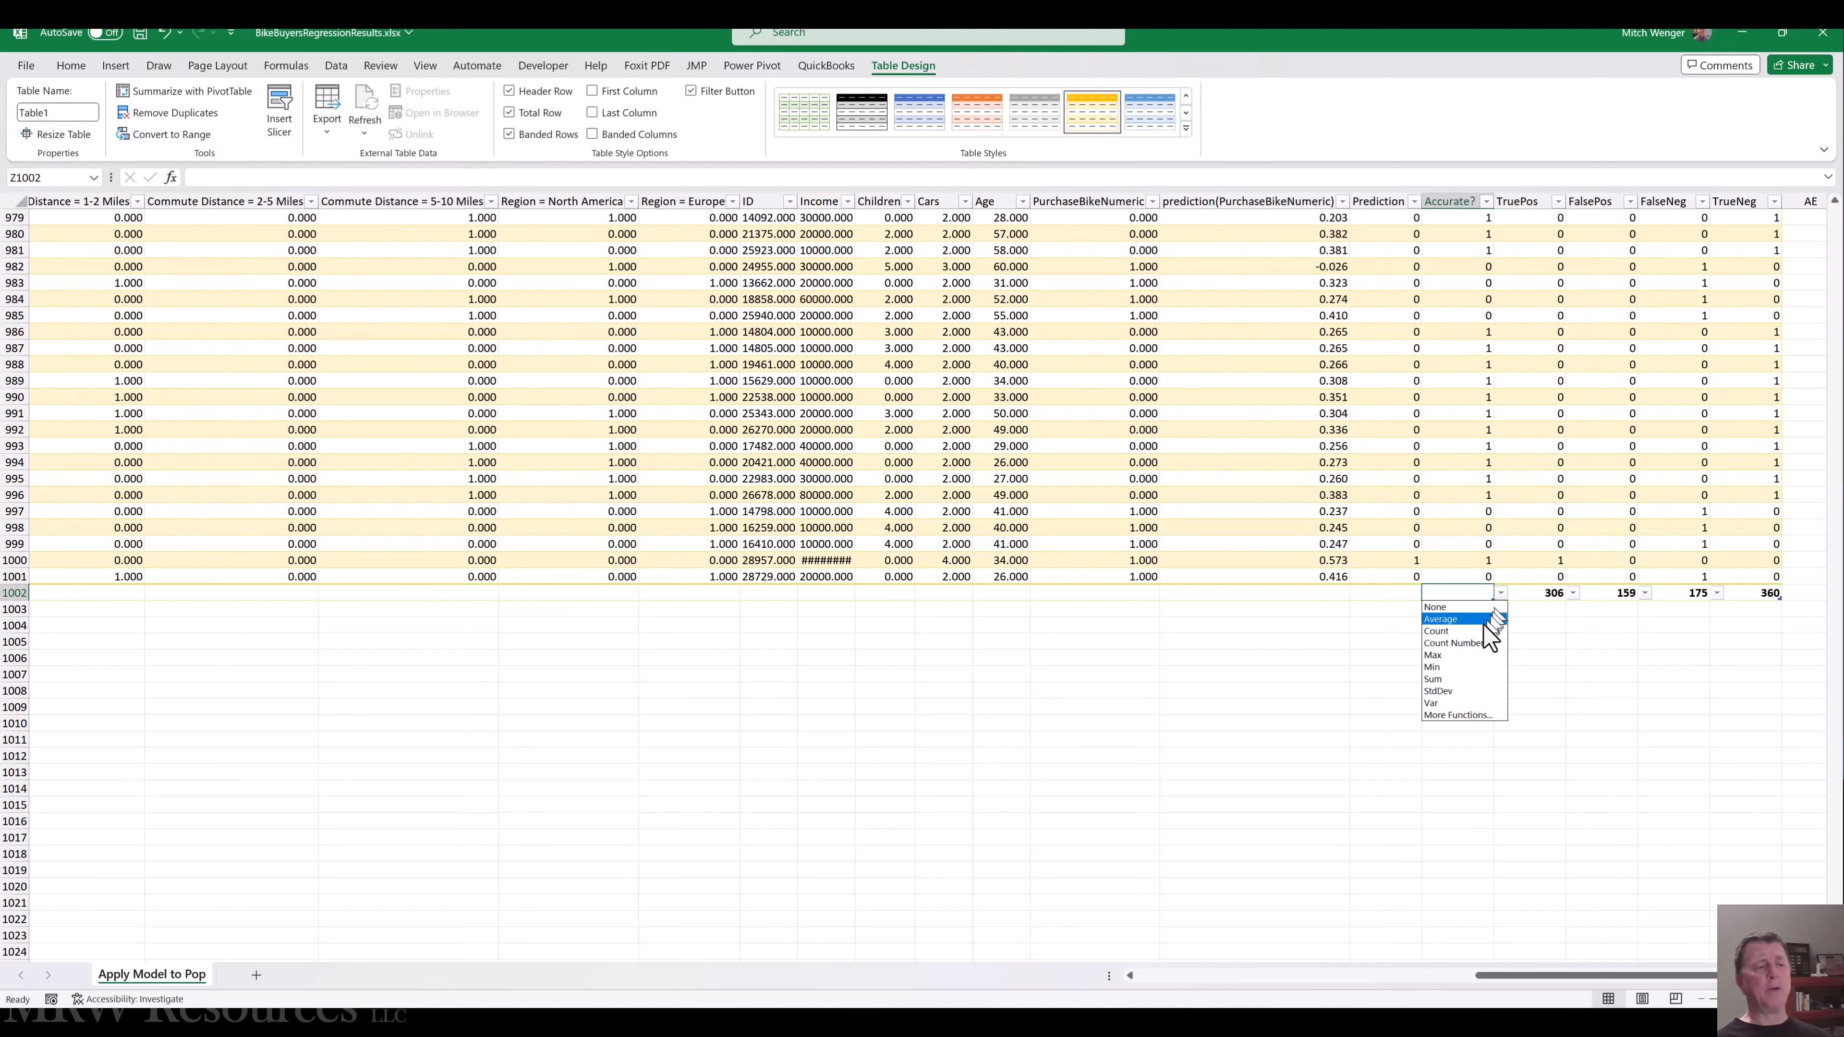
{"action": "left_click", "coordinate": [1447, 619]}
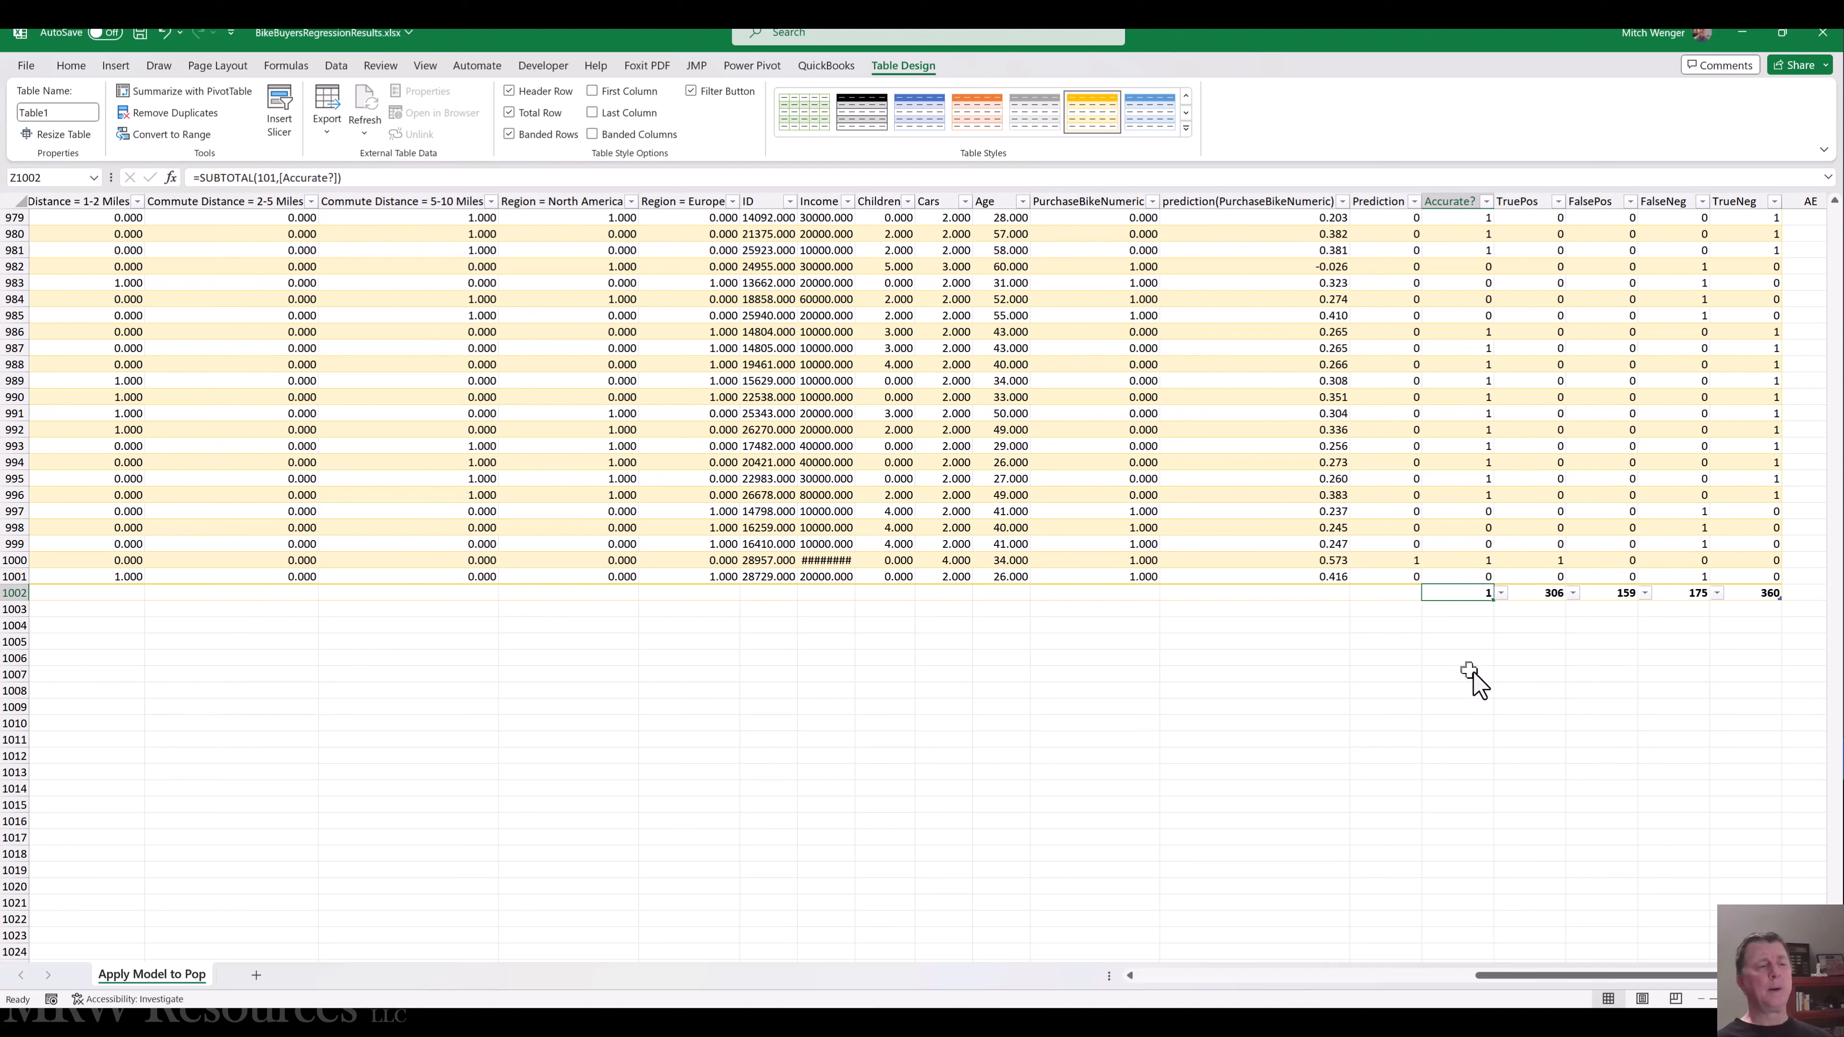
{"action": "left_click", "coordinate": [1501, 593]}
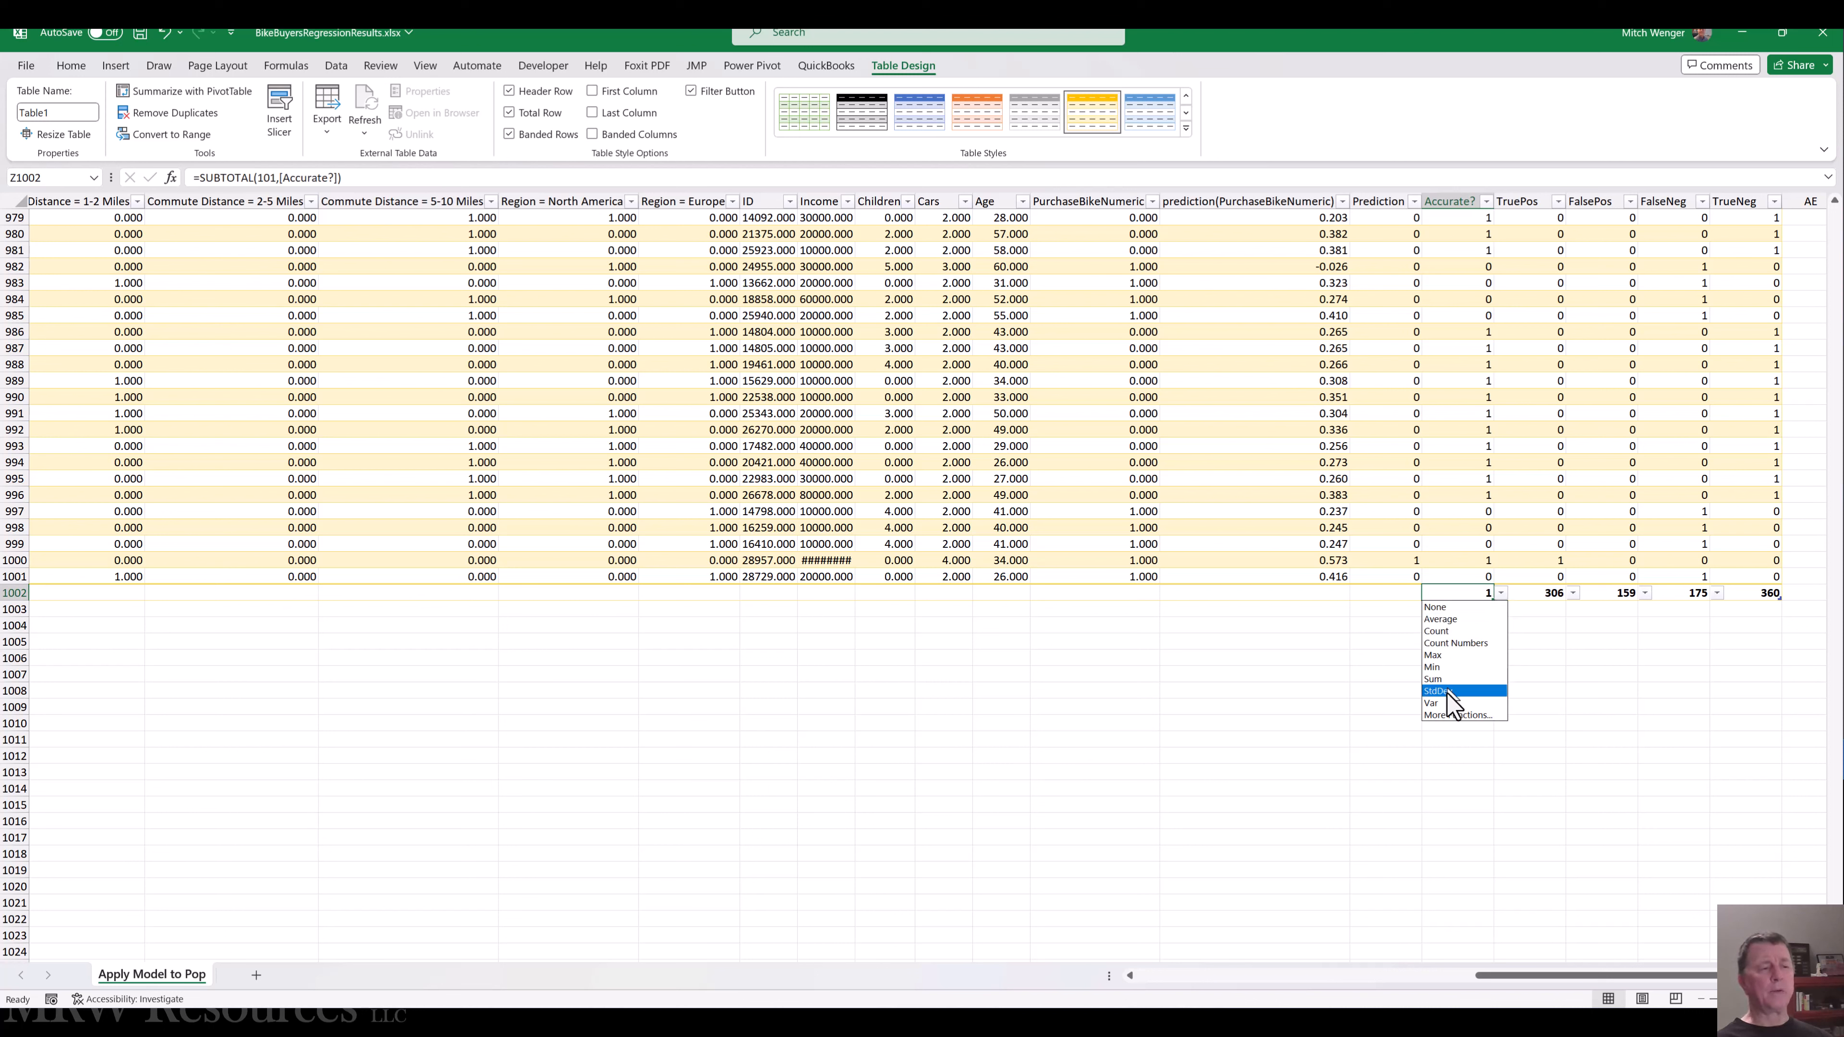
{"action": "left_click", "coordinate": [1457, 595]}
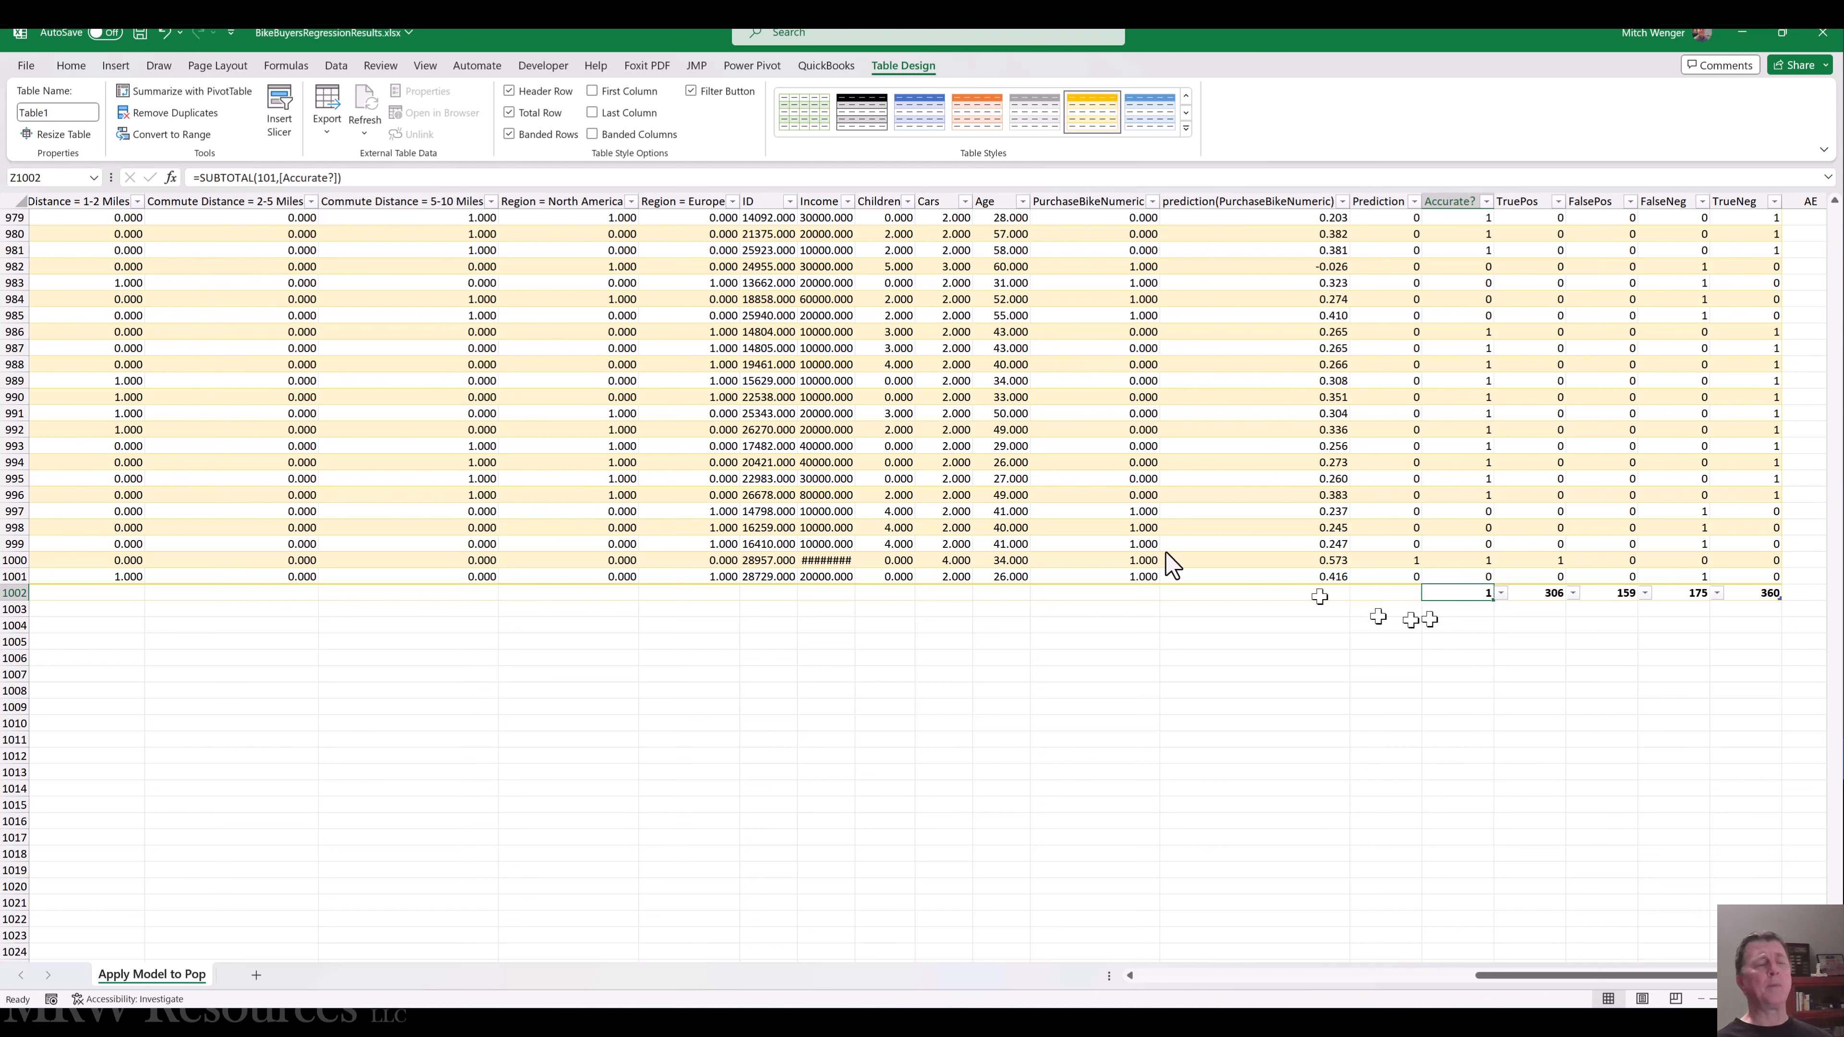
- Format the Accurate? column's average in the total row with three decimal places
{"action": "left_click", "coordinate": [71, 67]}
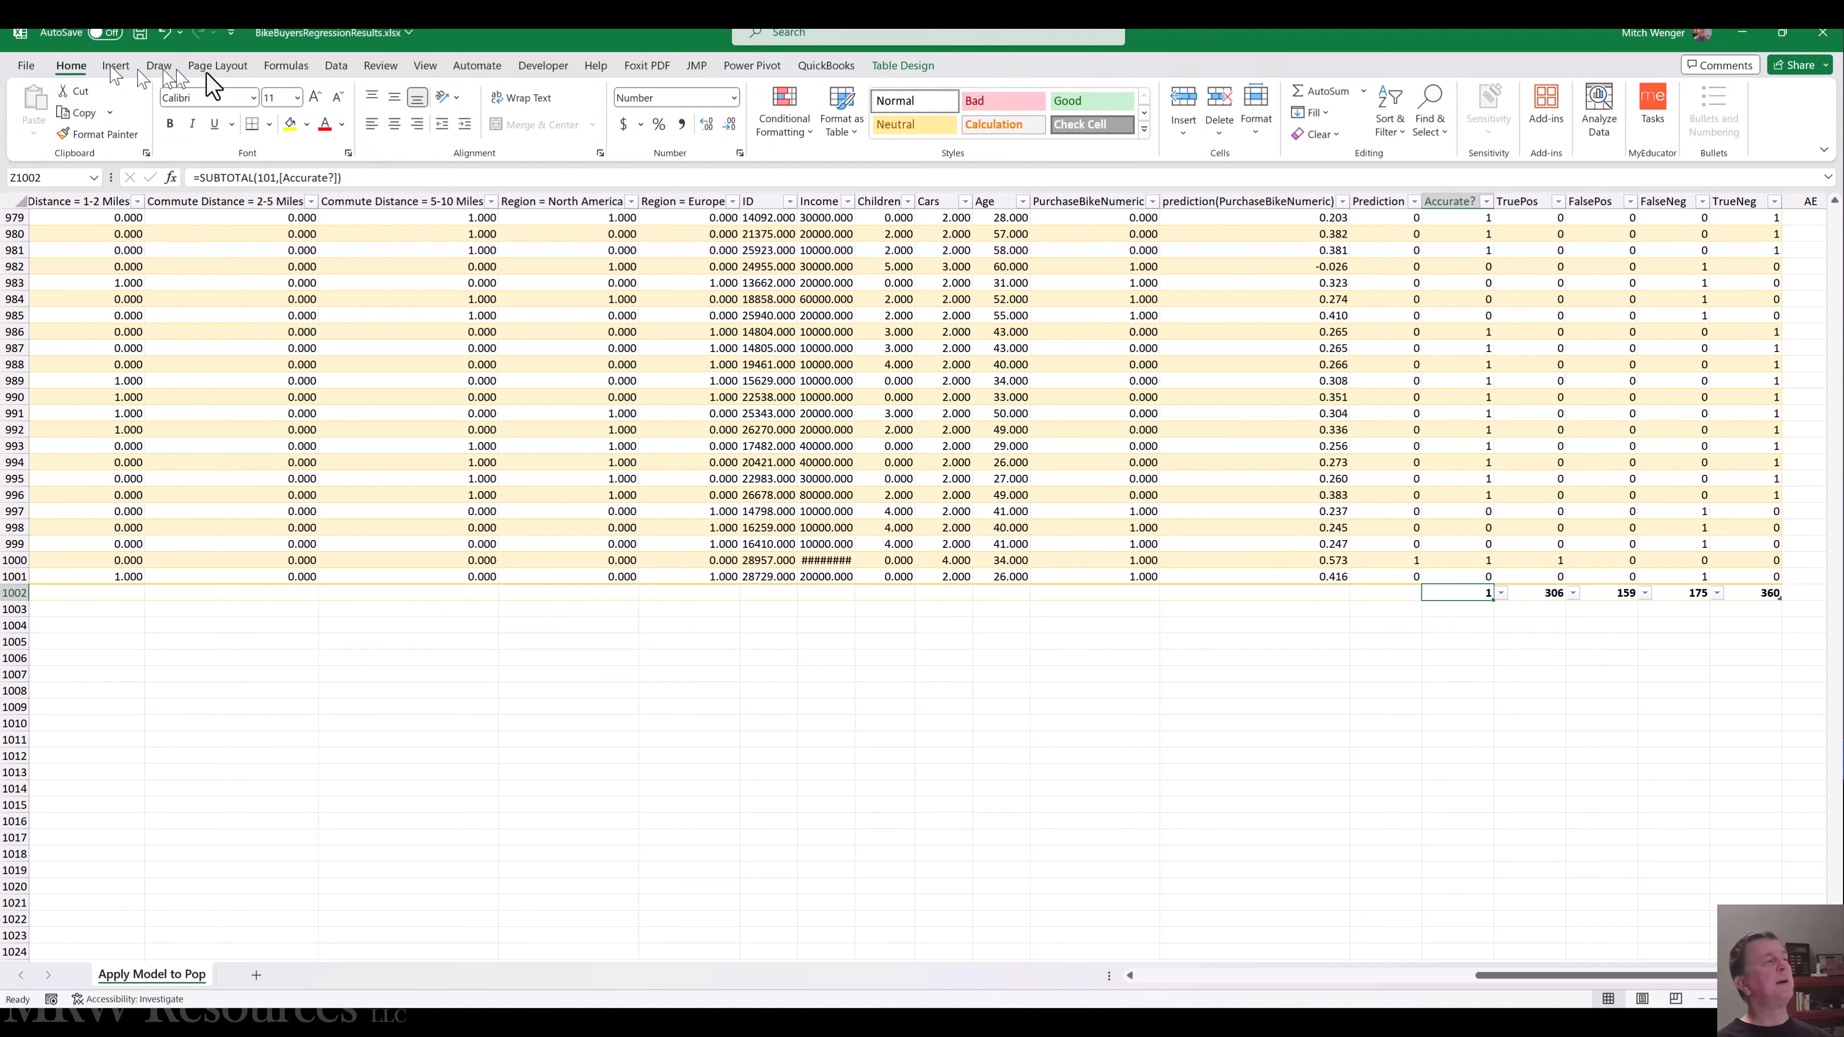
{"action": "left_click", "coordinate": [707, 122]}
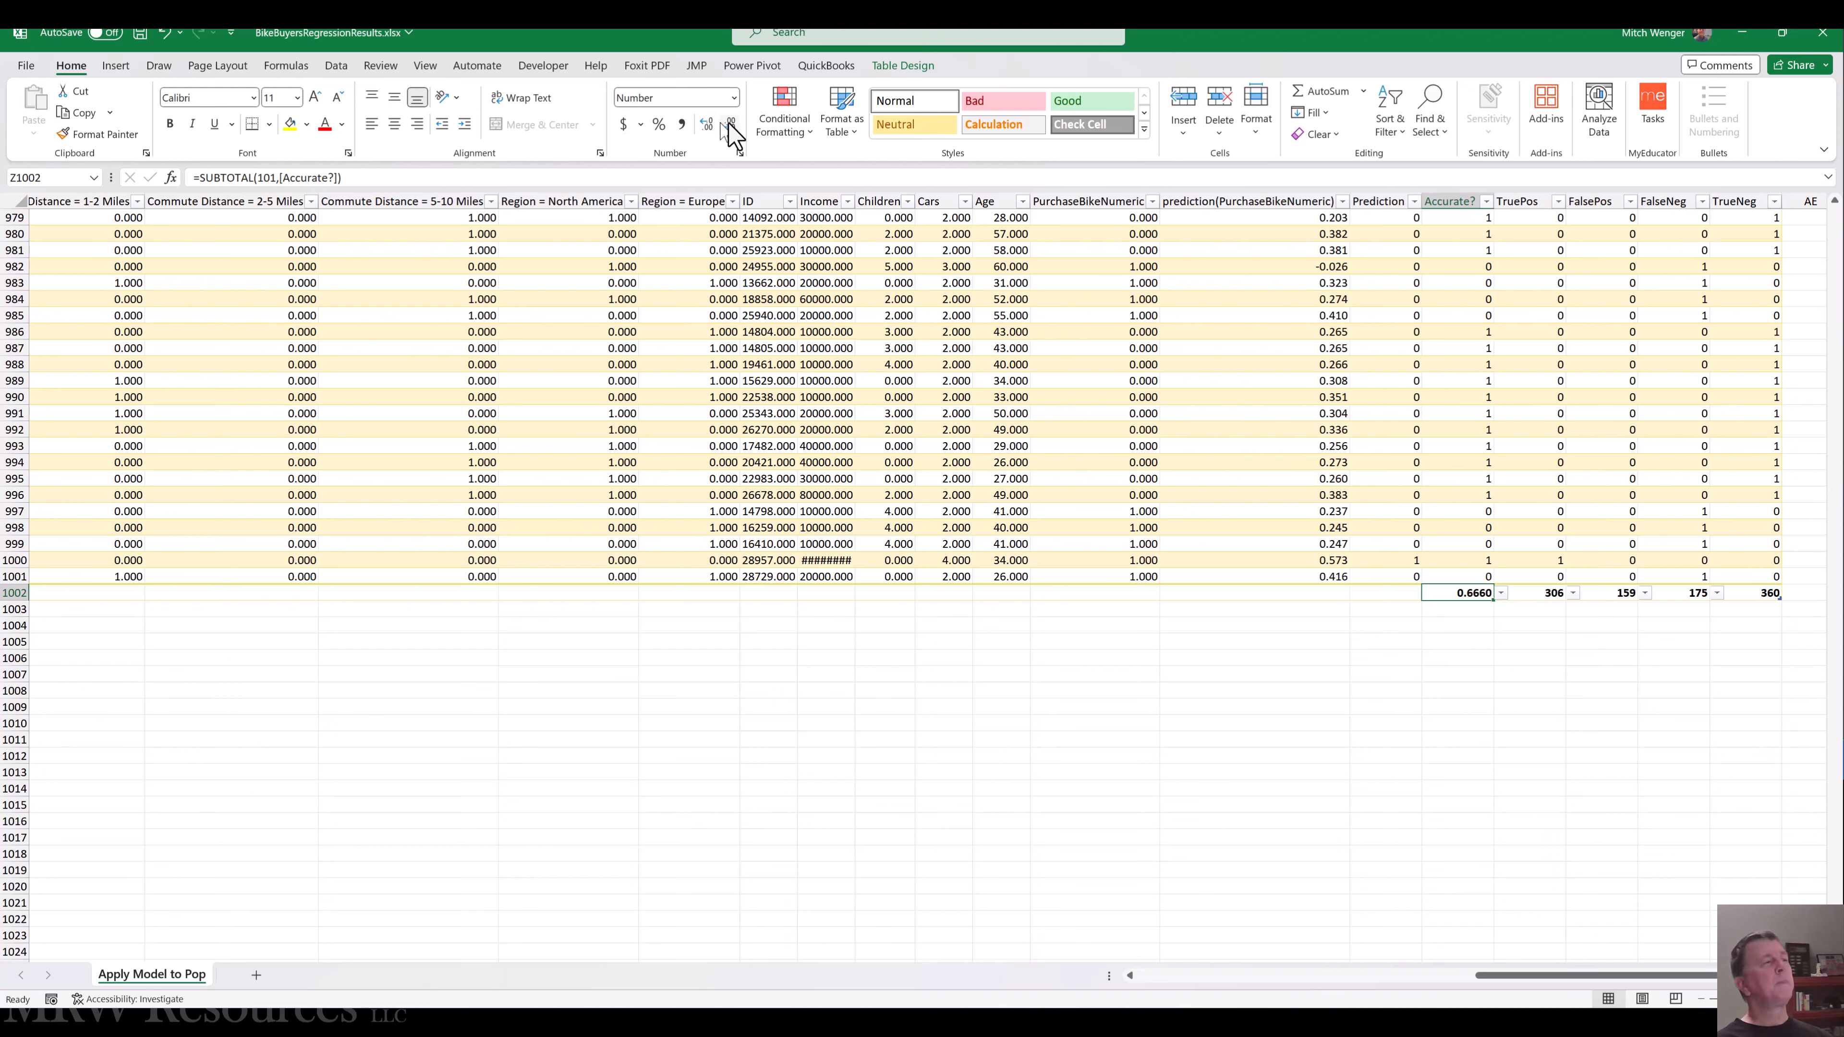
{"action": "left_click", "coordinate": [729, 125]}
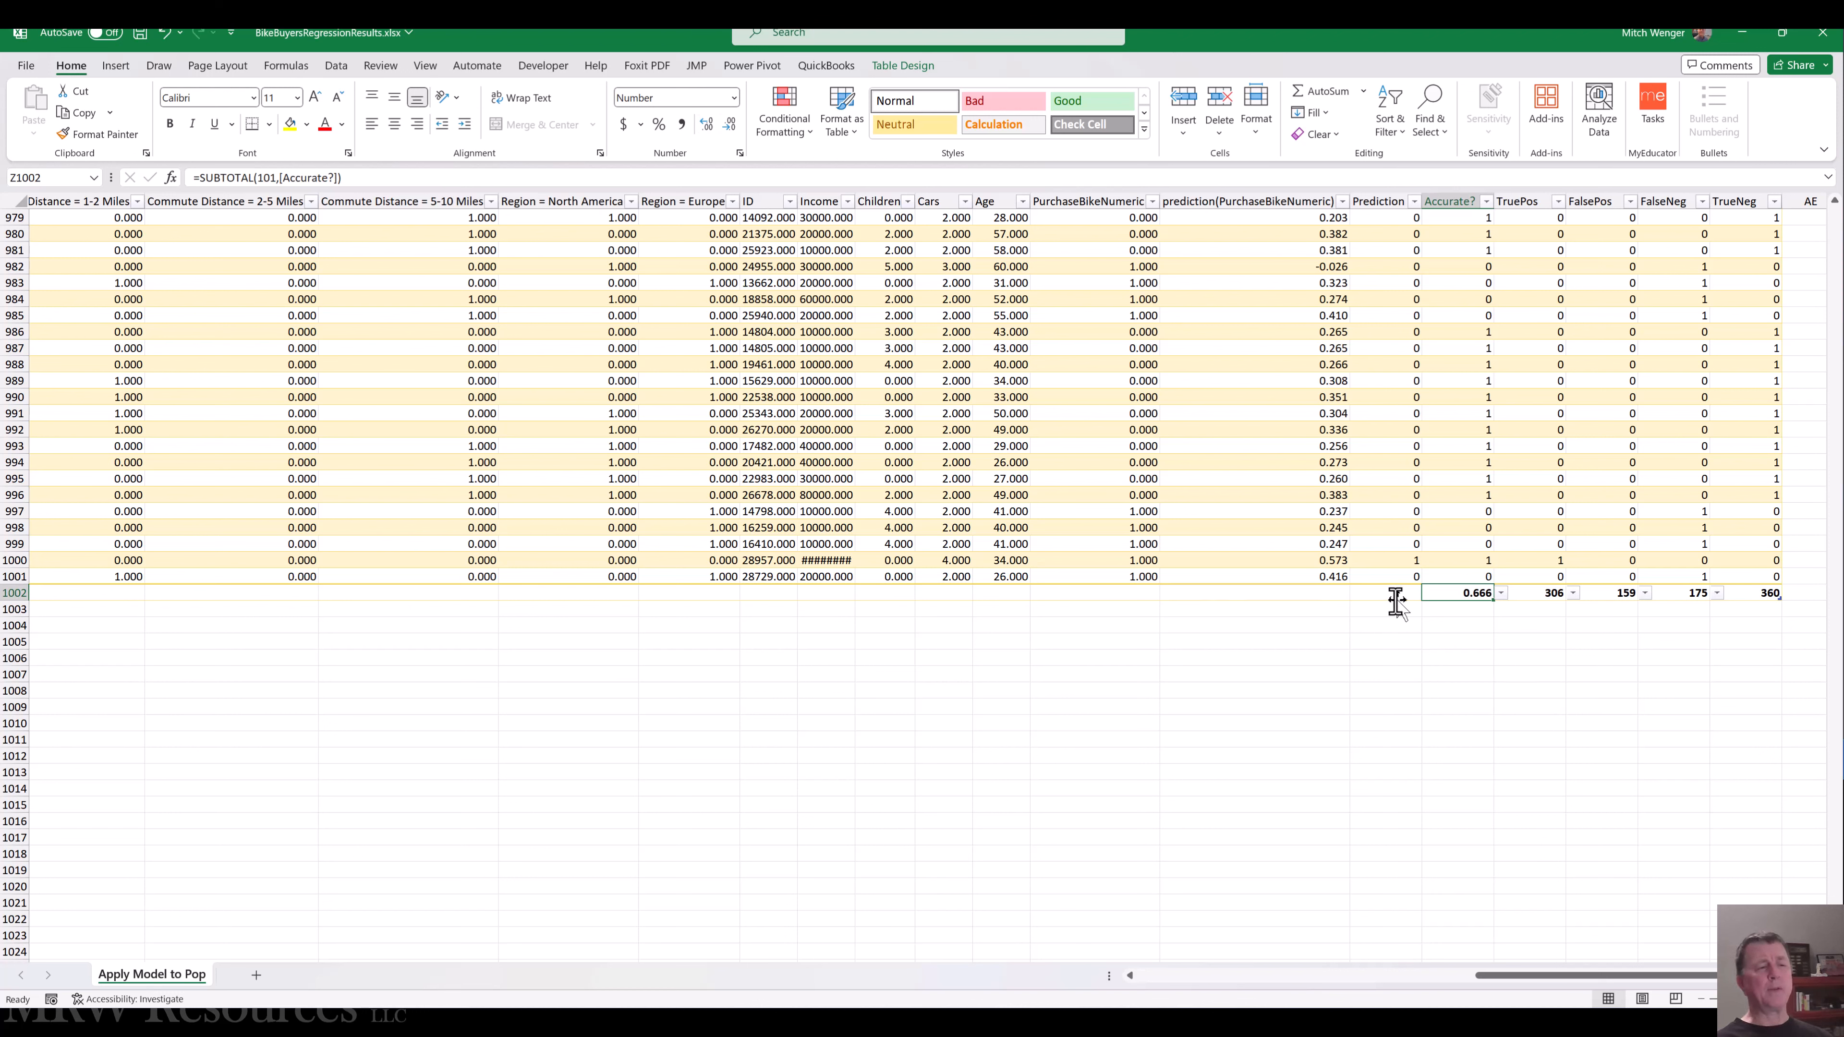
- Examine the total row's results against the Accurate? and class column headers, and return to the table's first column
{"action": "left_click", "coordinate": [1446, 610]}
{"action": "key", "text": "Right"}
{"action": "key", "text": "Right"}
{"action": "key", "text": "Right"}
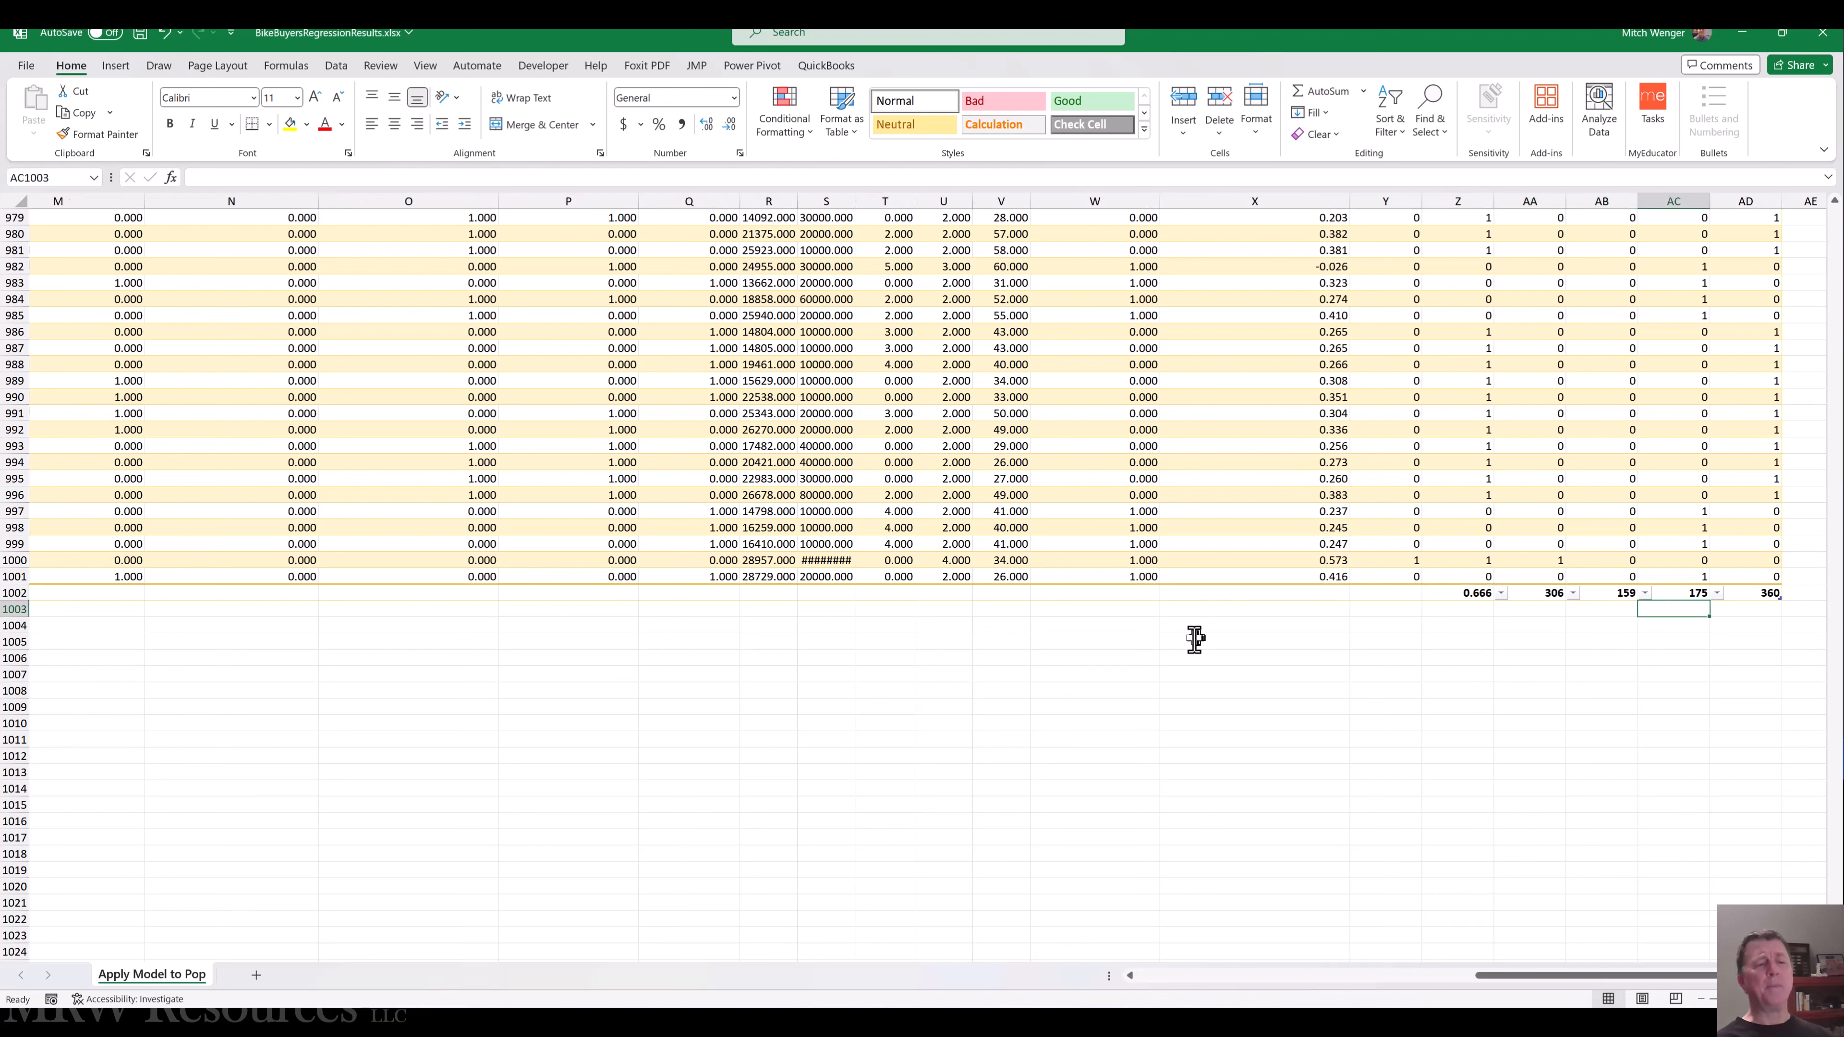
{"action": "key", "text": "Right"}
{"action": "key", "text": "Right"}
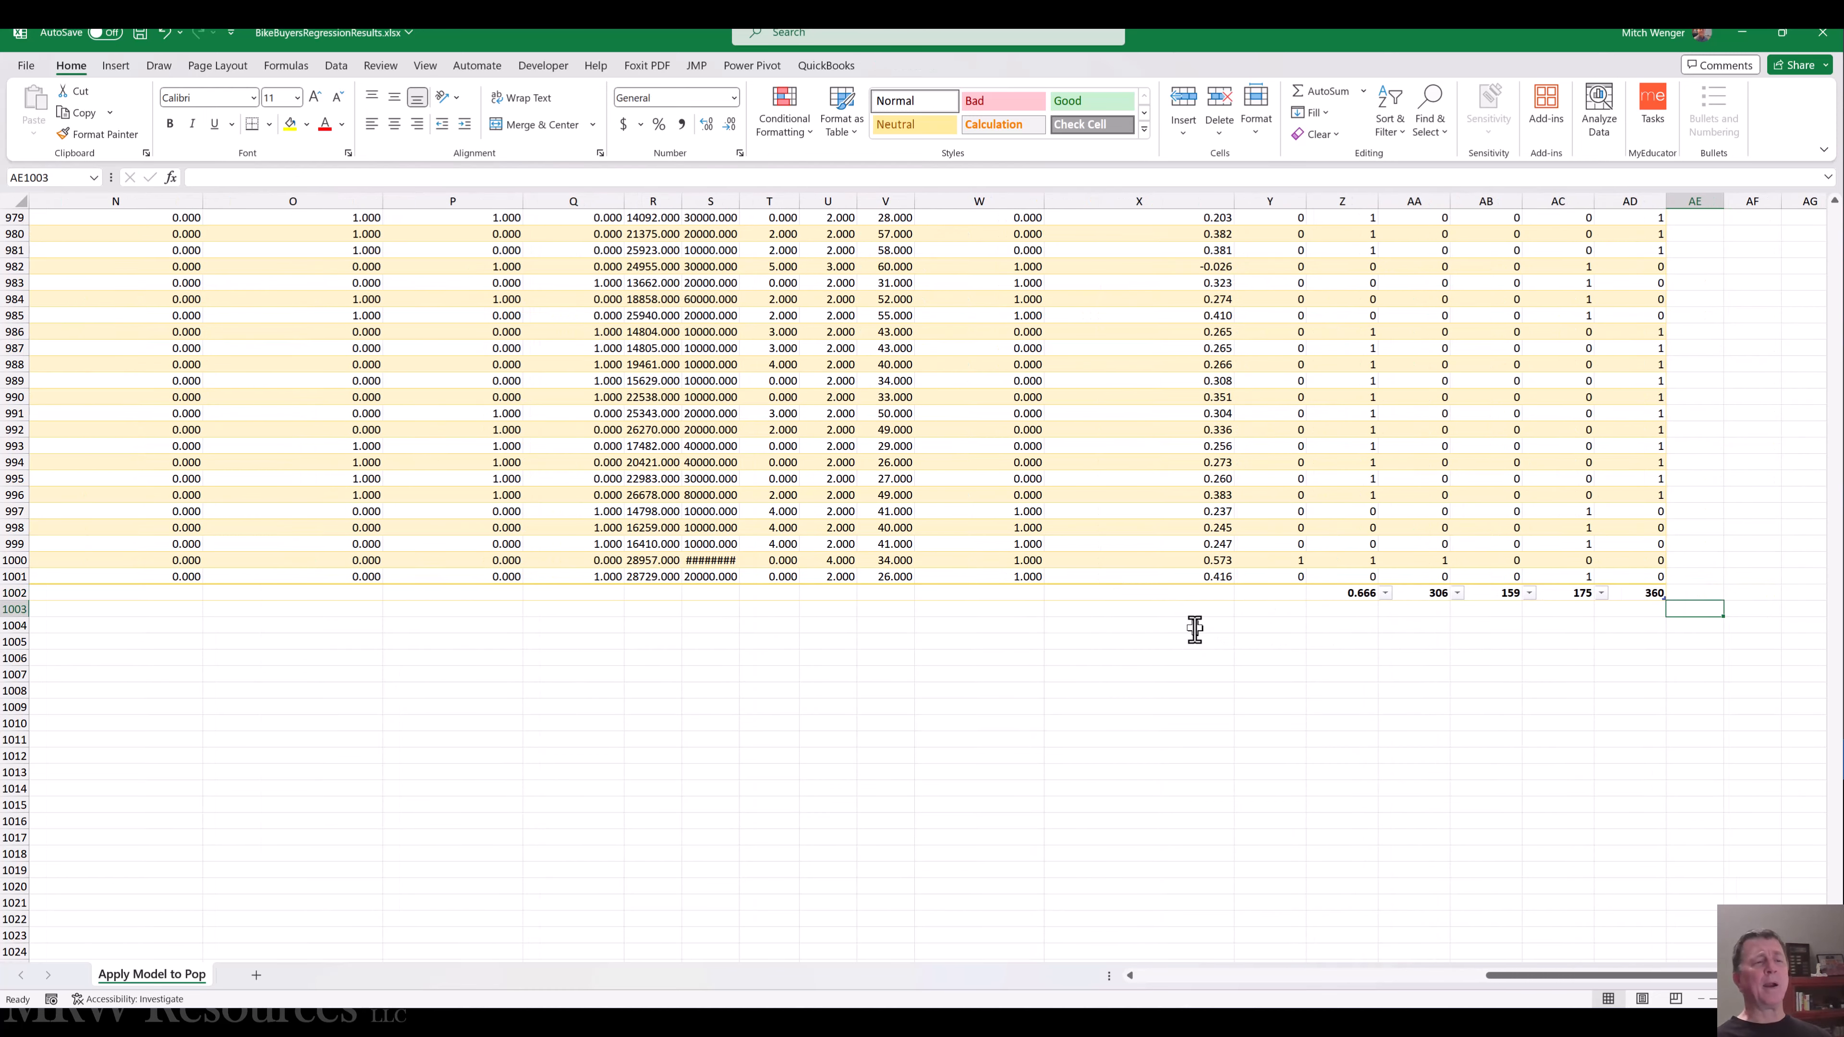
{"action": "key", "text": "ctrl+Up"}
{"action": "key", "text": "Left"}
{"action": "key", "text": "Left"}
{"action": "key", "text": "Left"}
{"action": "key", "text": "Left"}
{"action": "key", "text": "Left"}
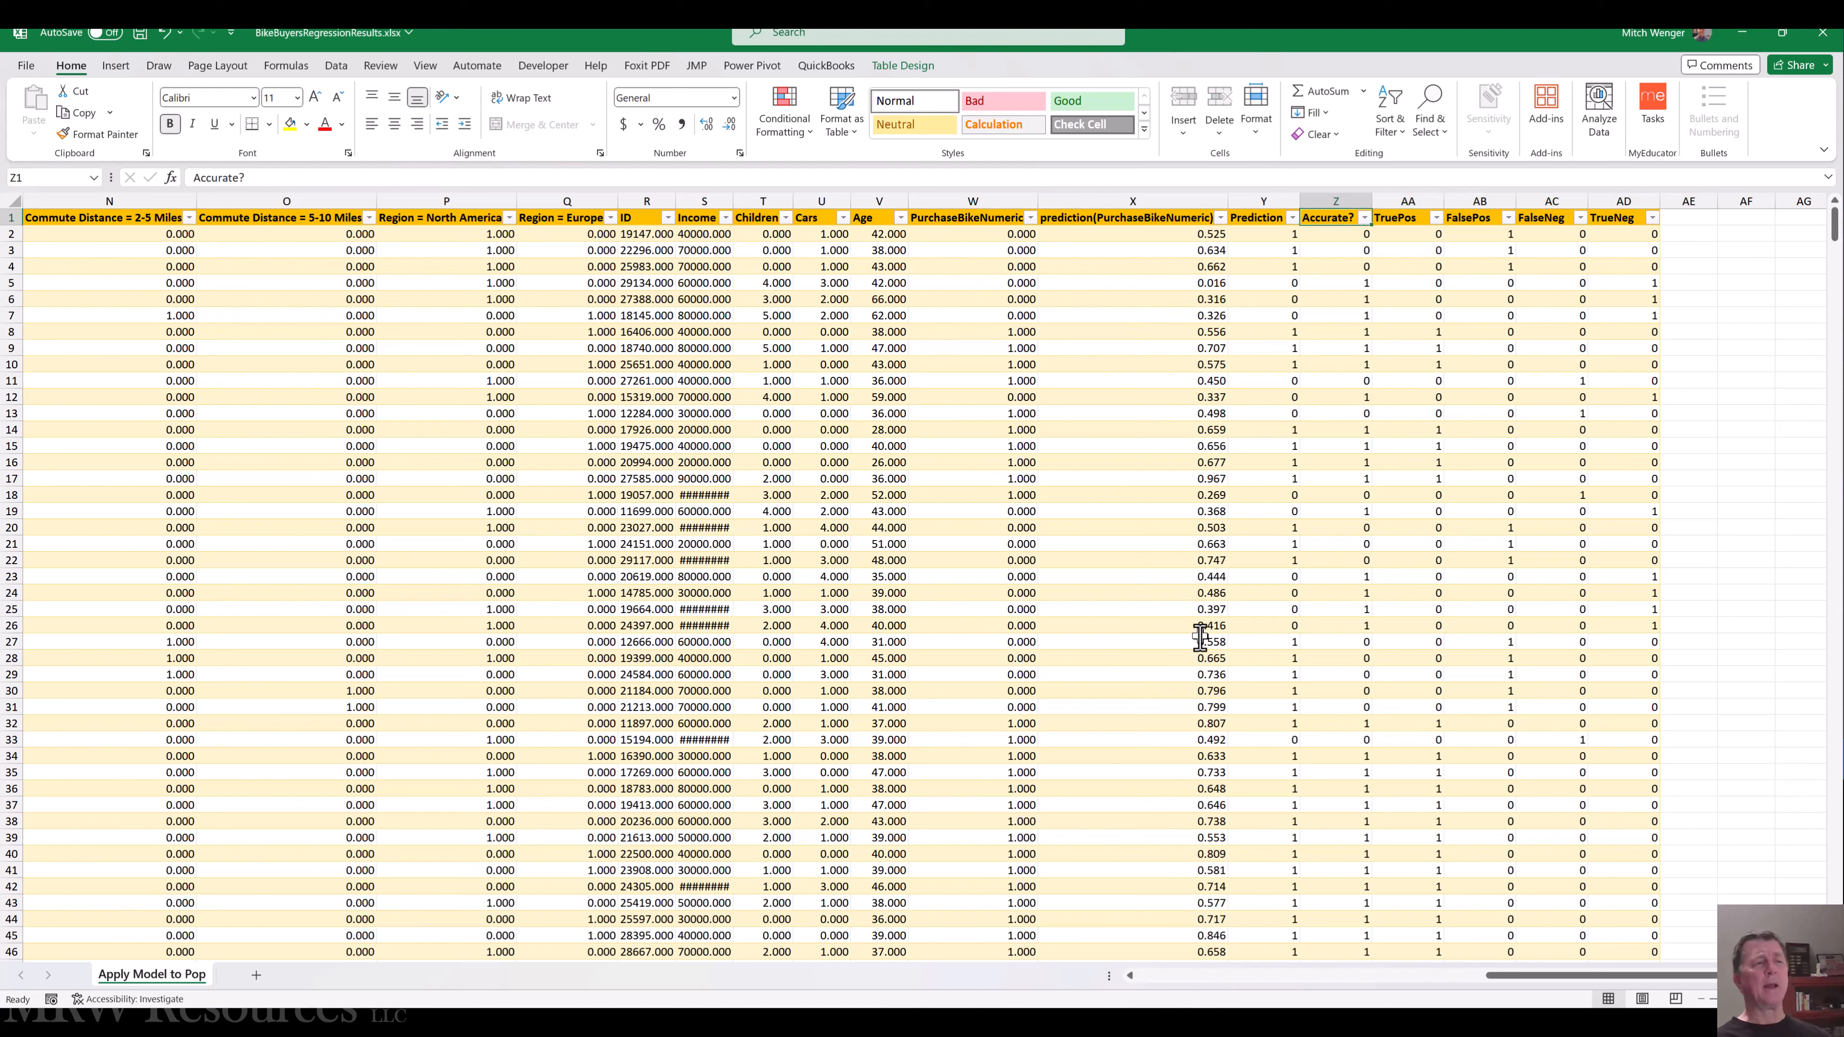
{"action": "key", "text": "Right"}
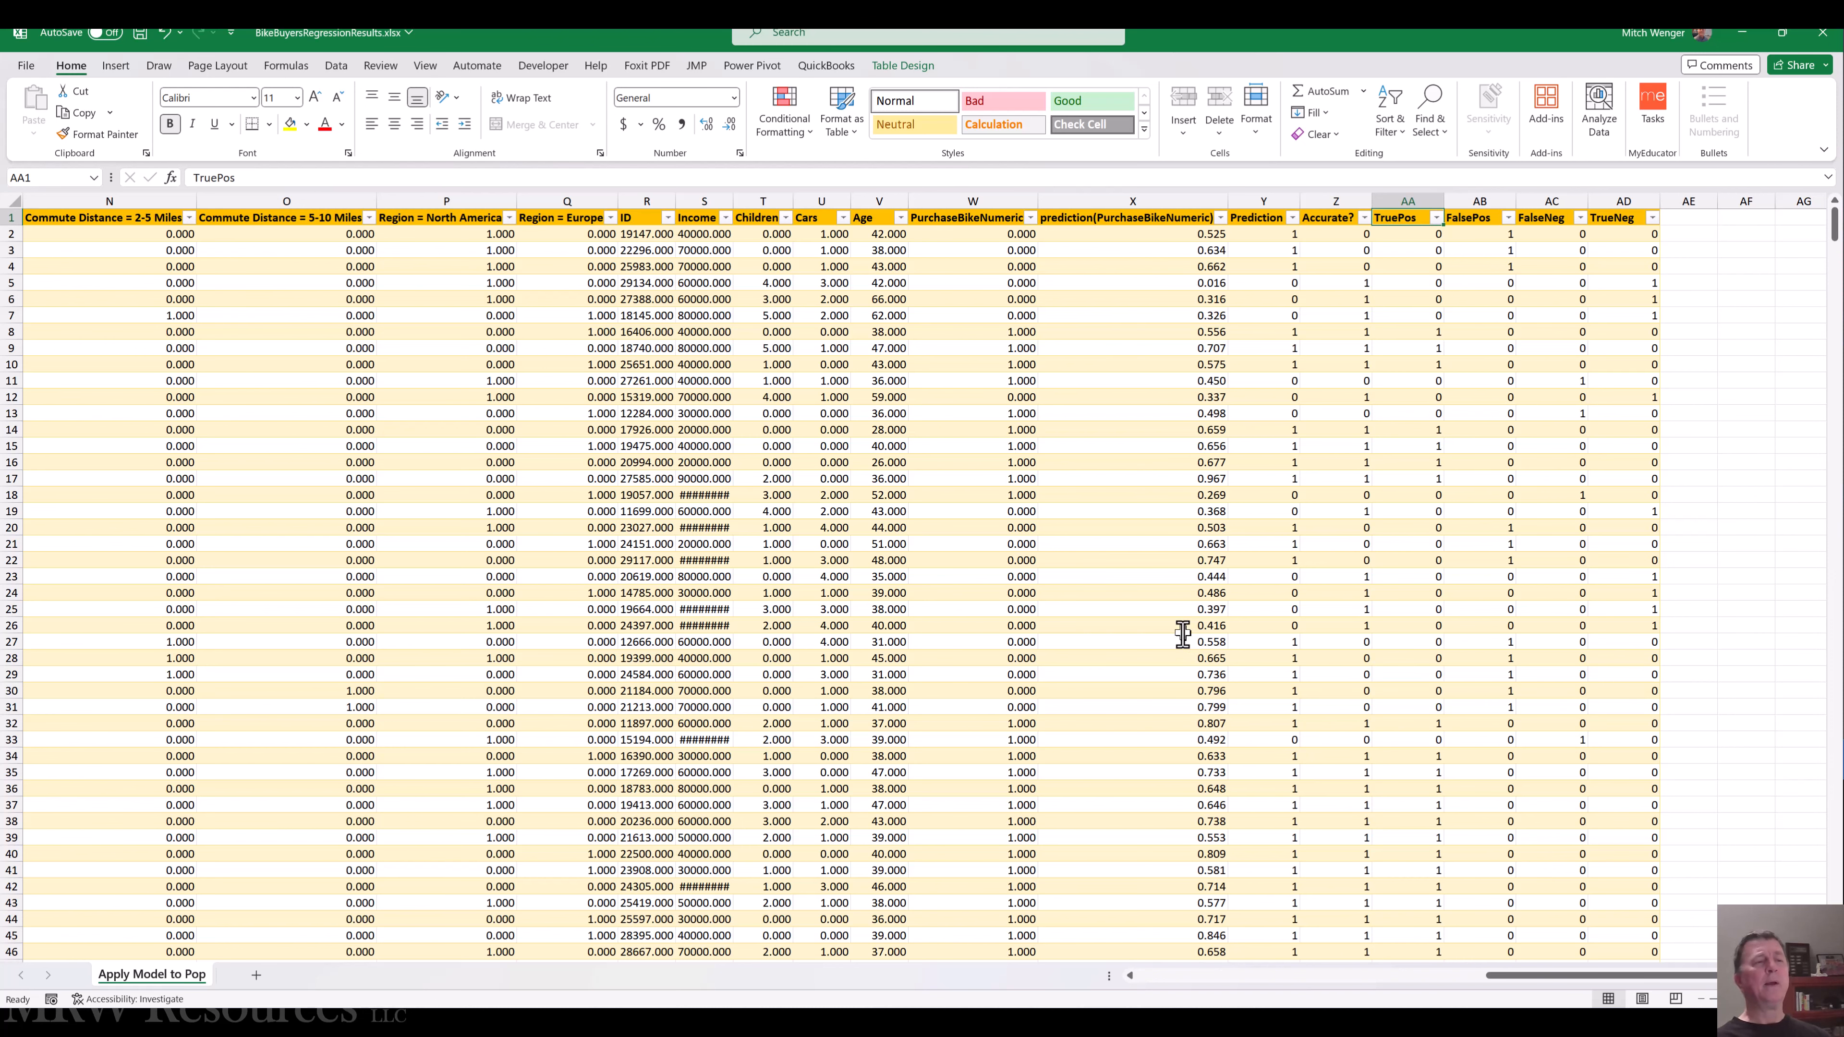
{"action": "key", "text": "ctrl+Left"}
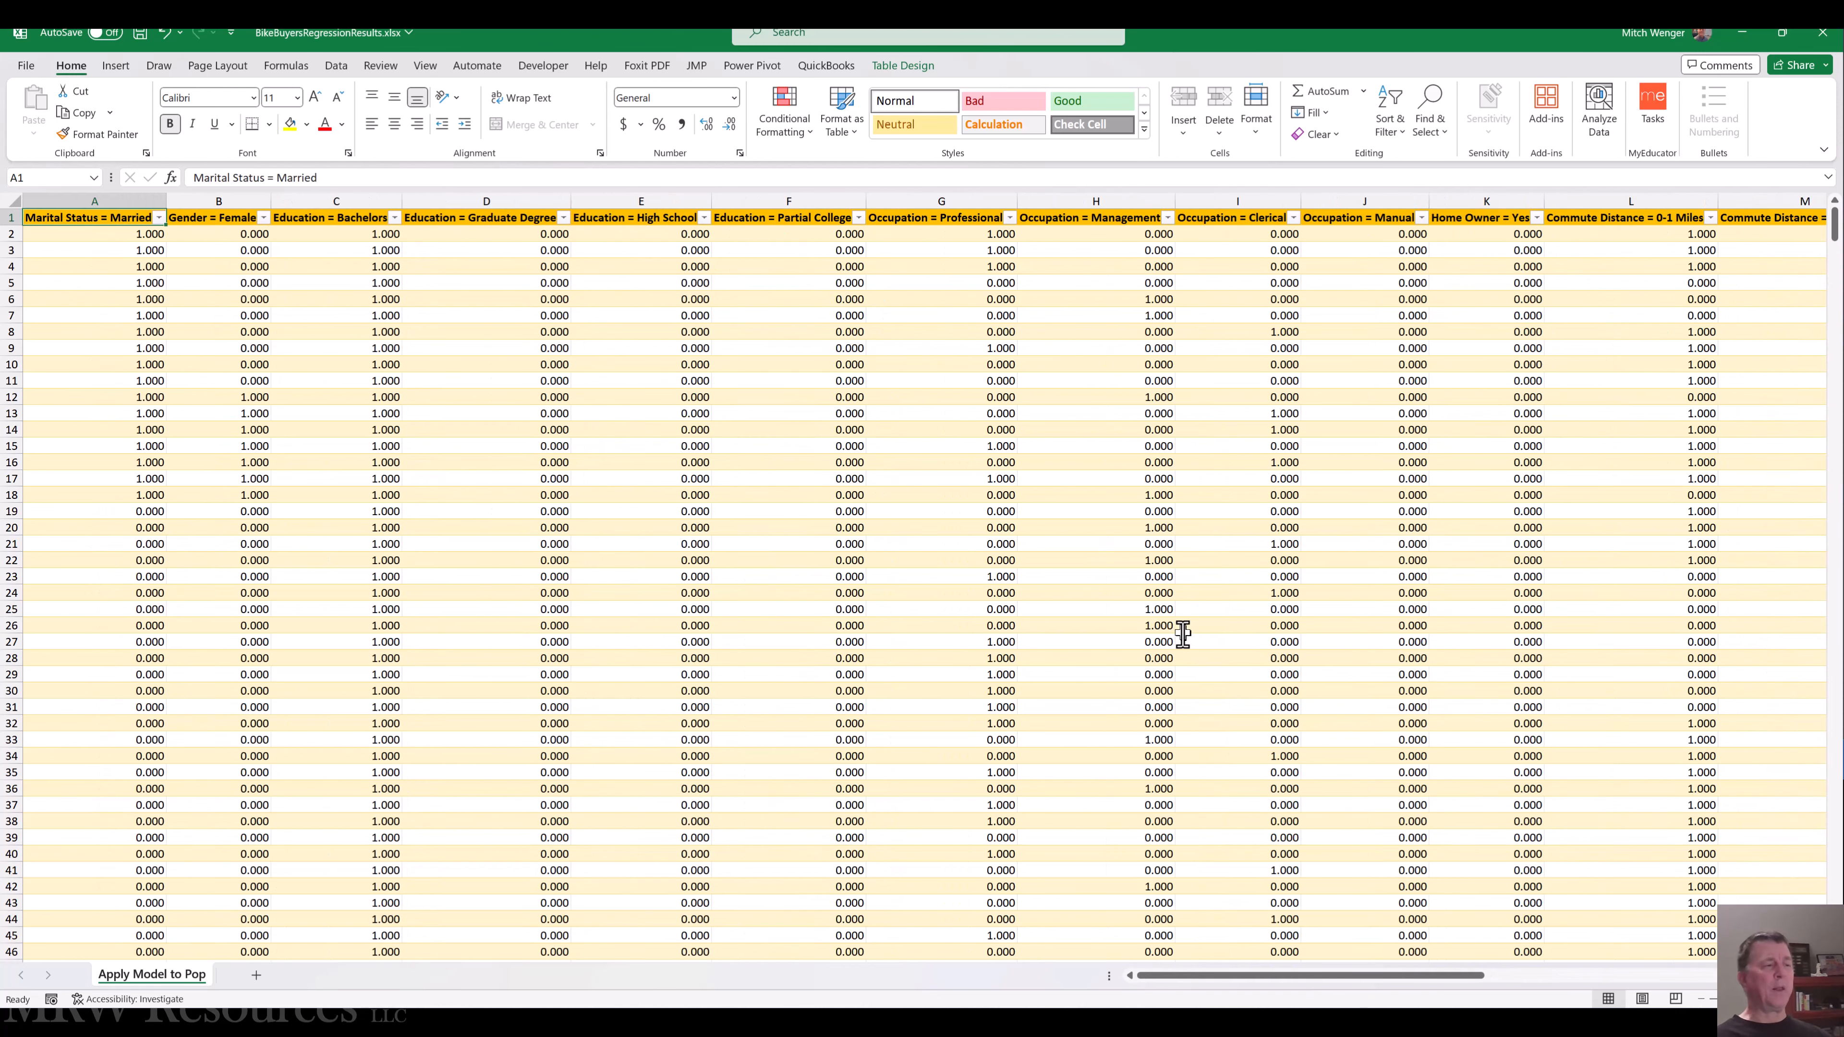